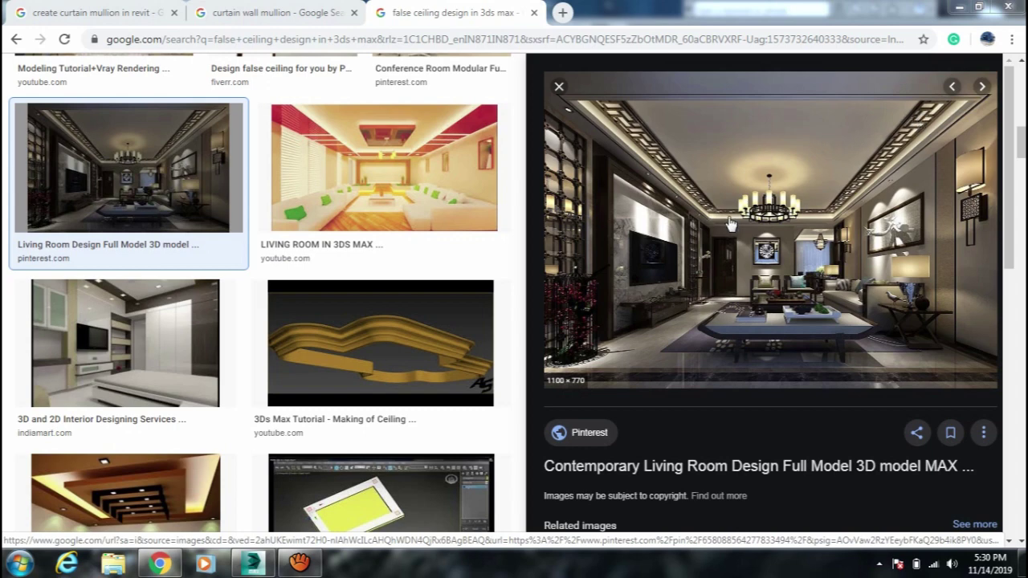
Step: Leave the Chrome false-ceiling reference and return to the empty 3ds Max perspective view
left_click(254, 564)
middle_click_drag(587, 409, 572, 407)
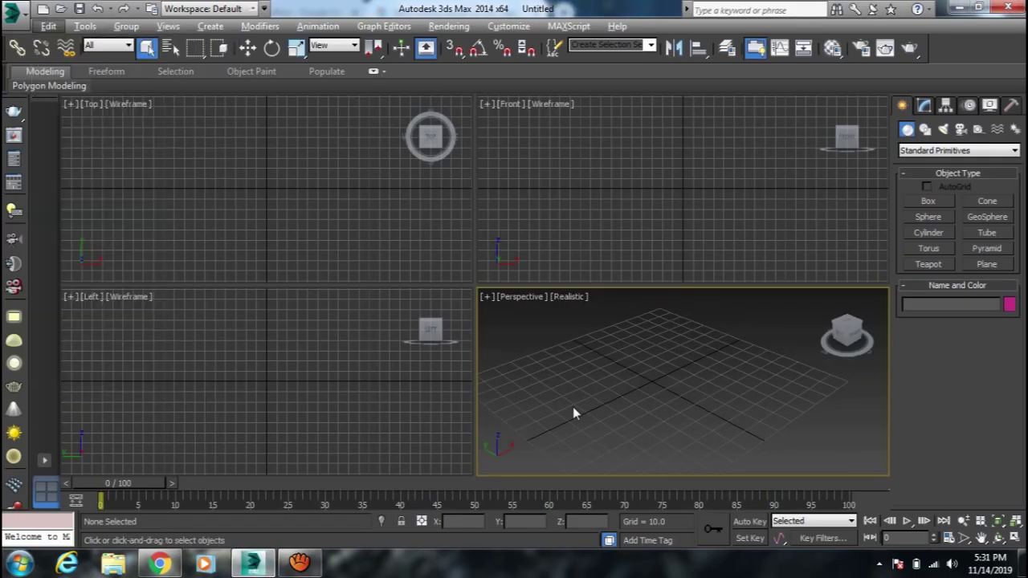
Step: Maximize the viewport, switch to Top view and draw a rectangle spline
key("alt+w")
middle_click_drag(573, 414, 576, 421)
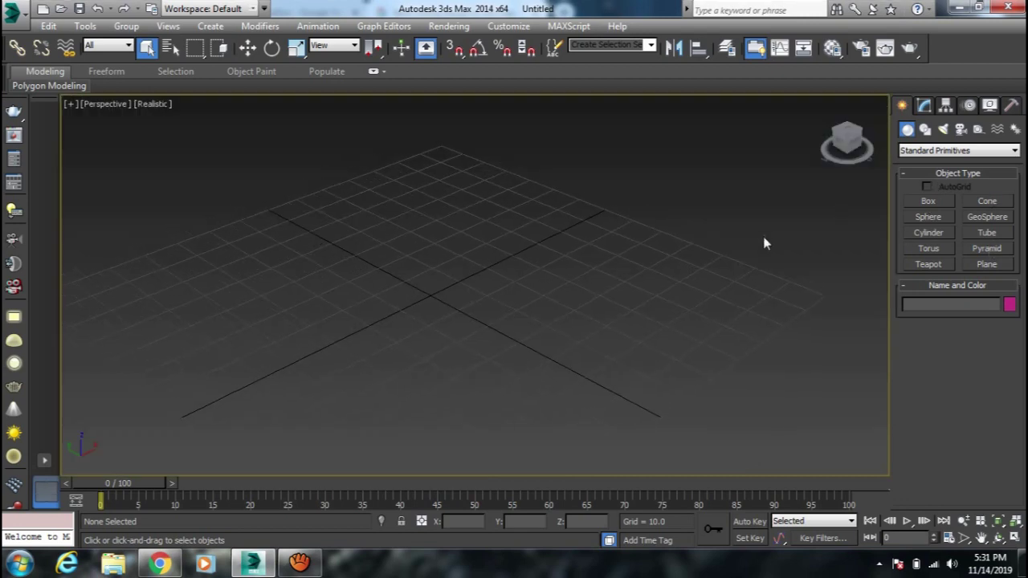
key("t")
mouse_move(569, 306)
middle_mouse_down()
mouse_move(582, 297)
mouse_move(547, 278)
middle_mouse_up()
left_click(925, 131)
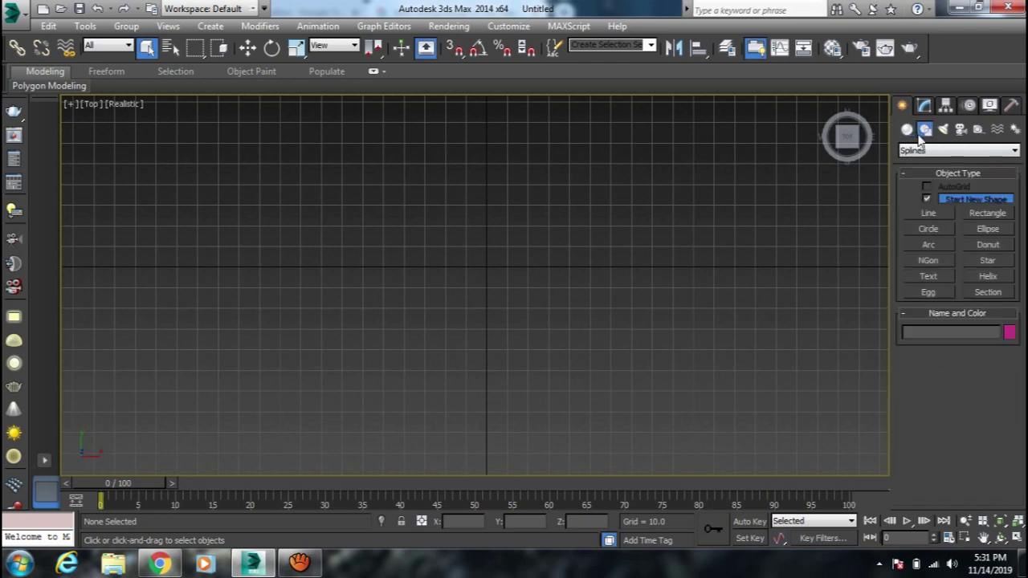
left_click(974, 214)
left_click_drag(444, 214, 576, 383)
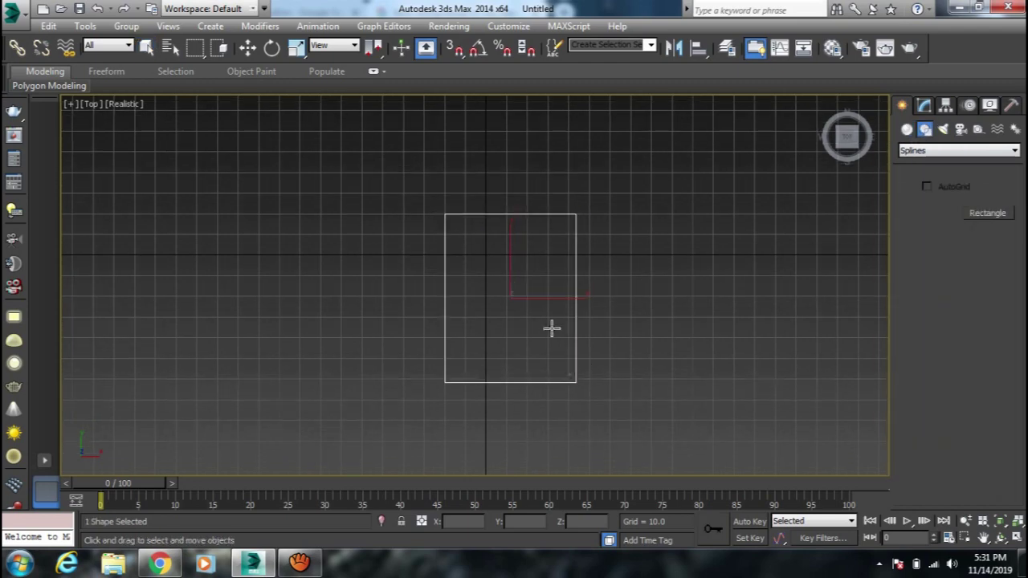
middle_click_drag(551, 329, 532, 296)
Step: Set Rectangle001's length to 240 and width to 144
key("w")
left_click(922, 106)
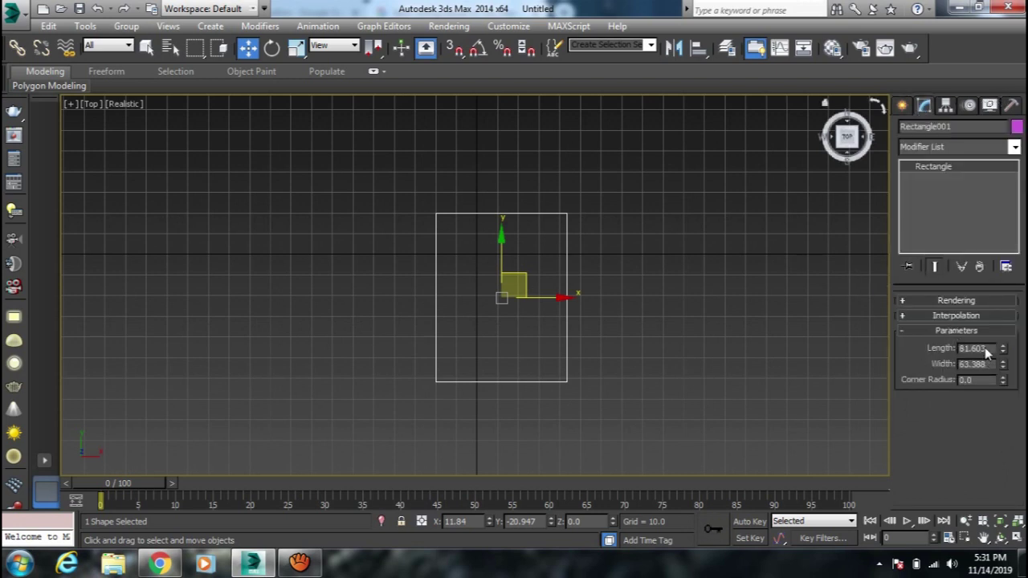
left_click_drag(986, 349, 940, 350)
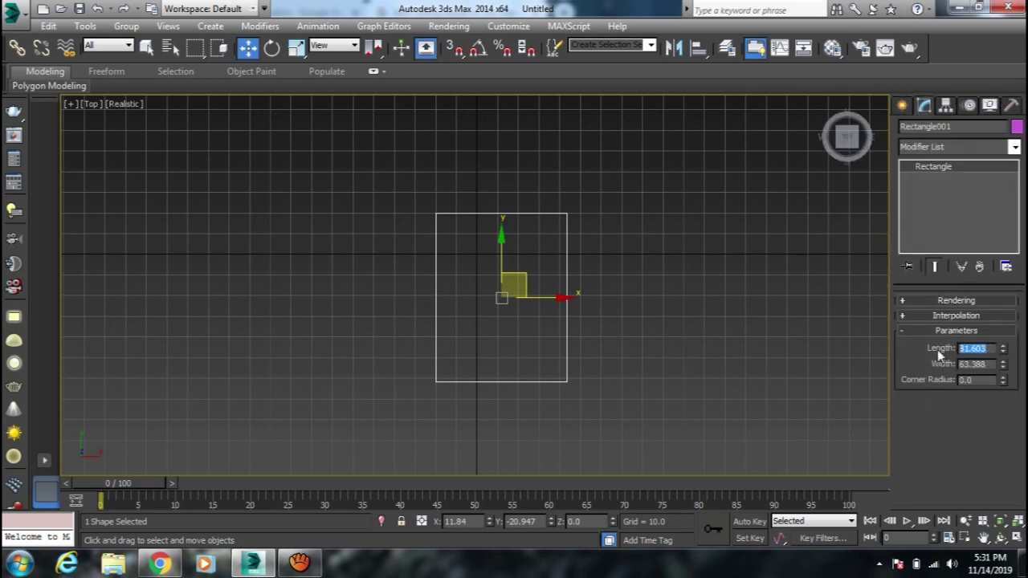
type("20")
key("Tab")
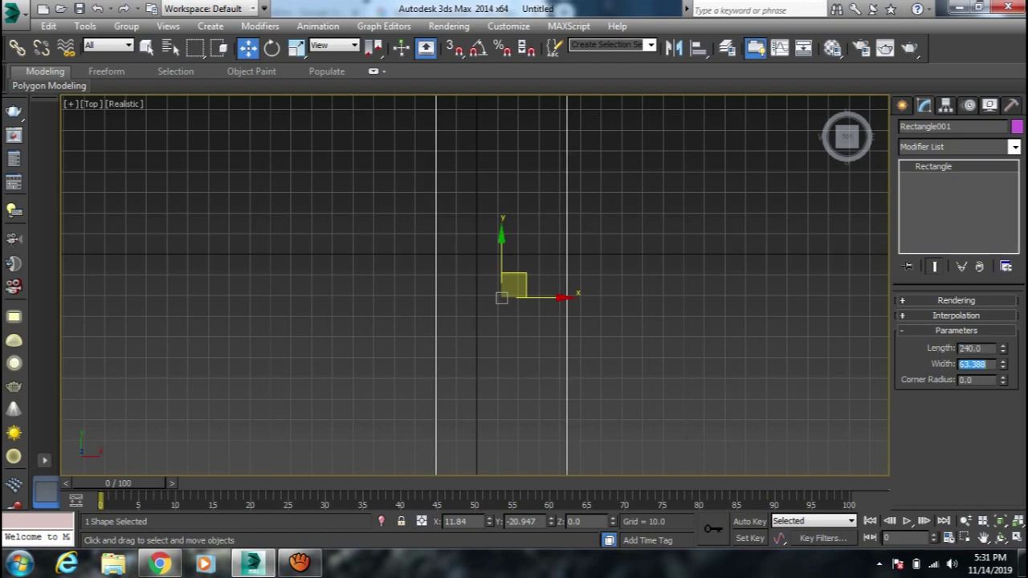
type("144")
key("Return")
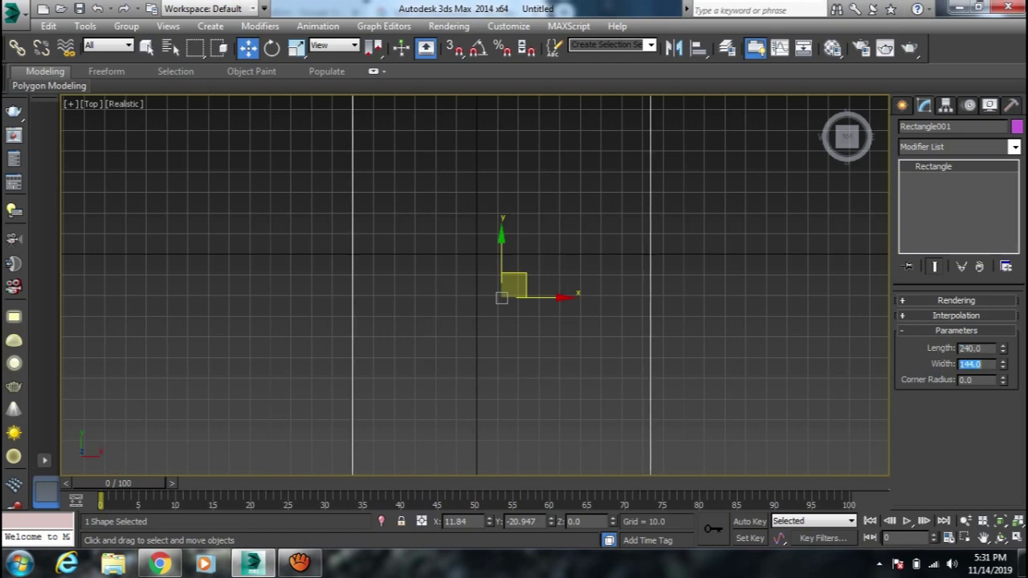
left_click(748, 344)
scroll(749, 343, "down", 3)
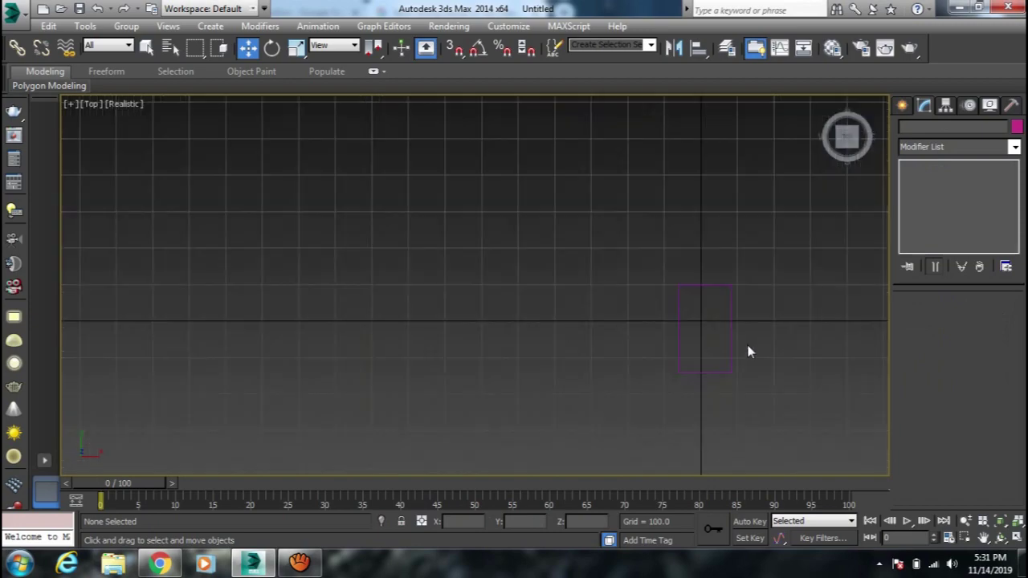
Step: Hide the grid and change the rectangle's object colour to black
mouse_move(720, 303)
left_mouse_down()
mouse_move(563, 354)
mouse_move(581, 356)
left_mouse_up()
key("g")
scroll(580, 354, "down", 1)
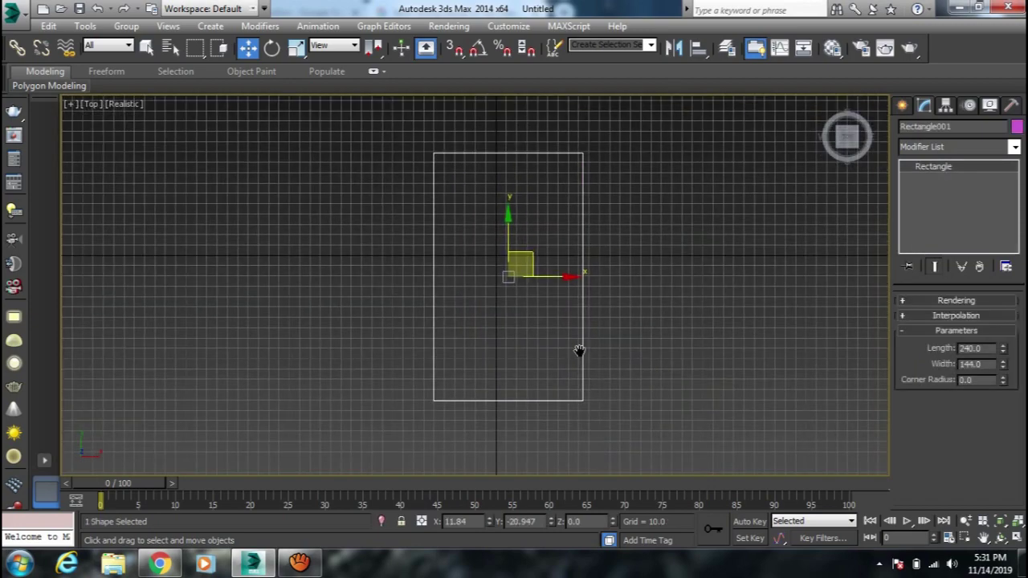
left_click(600, 346)
left_click(583, 313)
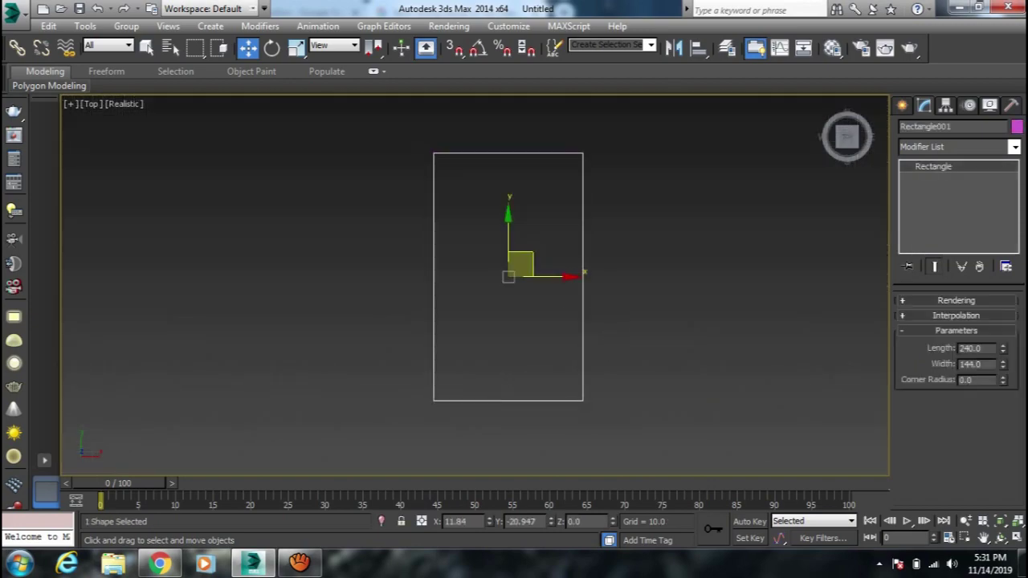
left_click(1016, 129)
left_click(631, 315)
left_click(590, 363)
left_click(710, 345)
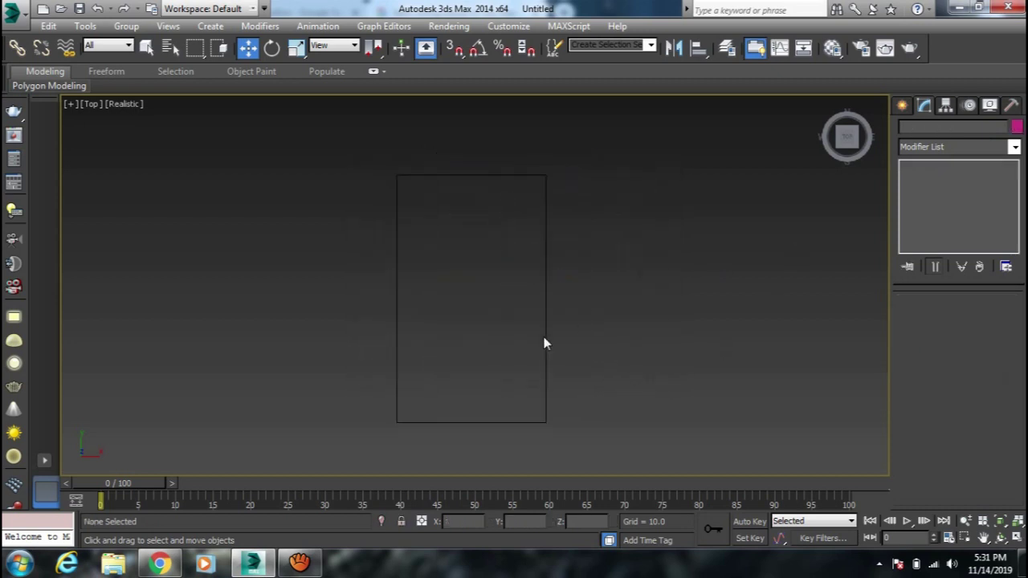
Step: Shift-clone the rectangle to the right with 2 copies, then glance at the reference image
middle_click_drag(549, 331, 495, 328)
left_click_drag(511, 312, 425, 361)
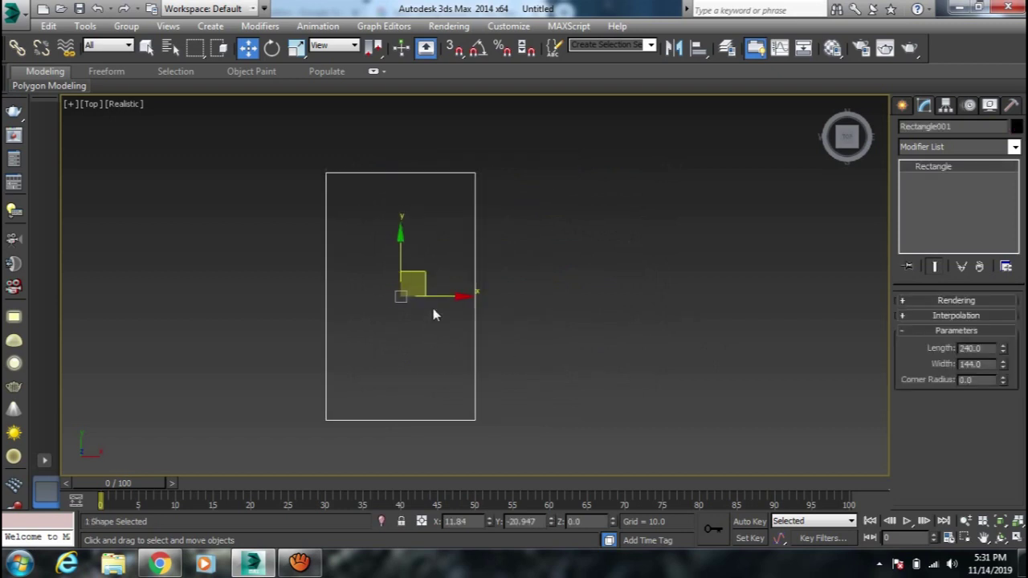
left_click_drag(439, 298, 626, 308, "shift")
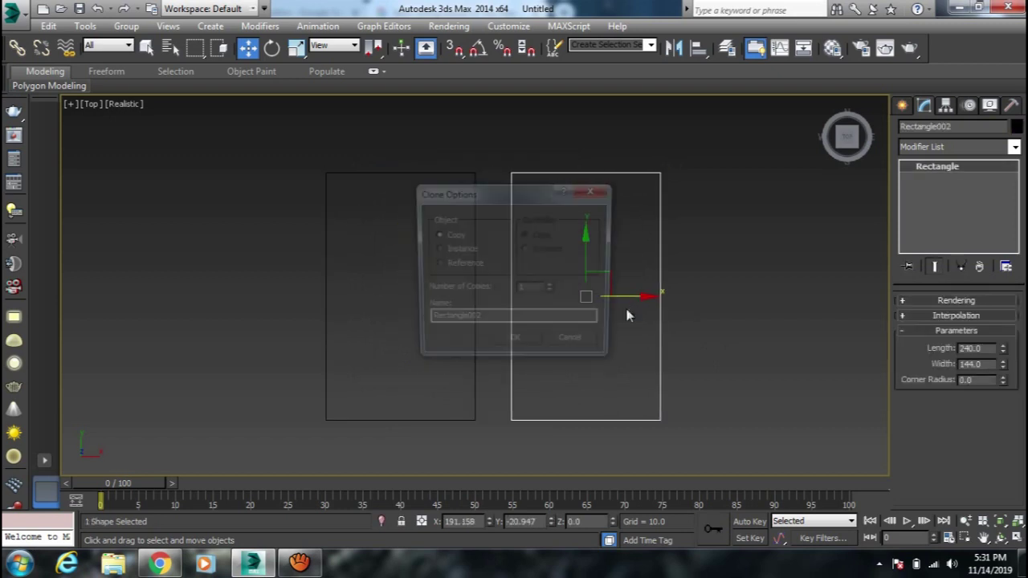
left_click(551, 287)
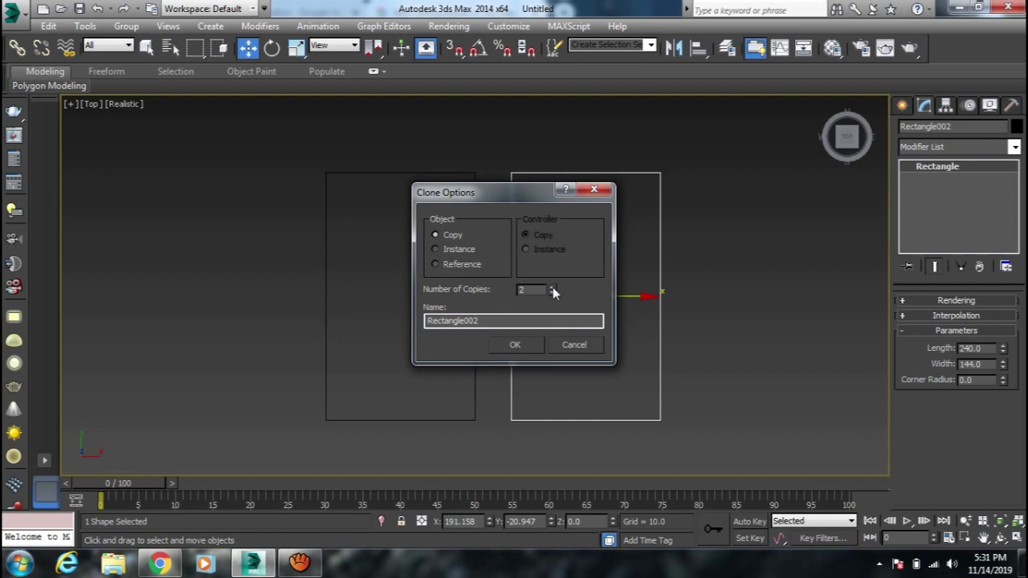
left_click(526, 344)
left_click(514, 344)
left_click(533, 388)
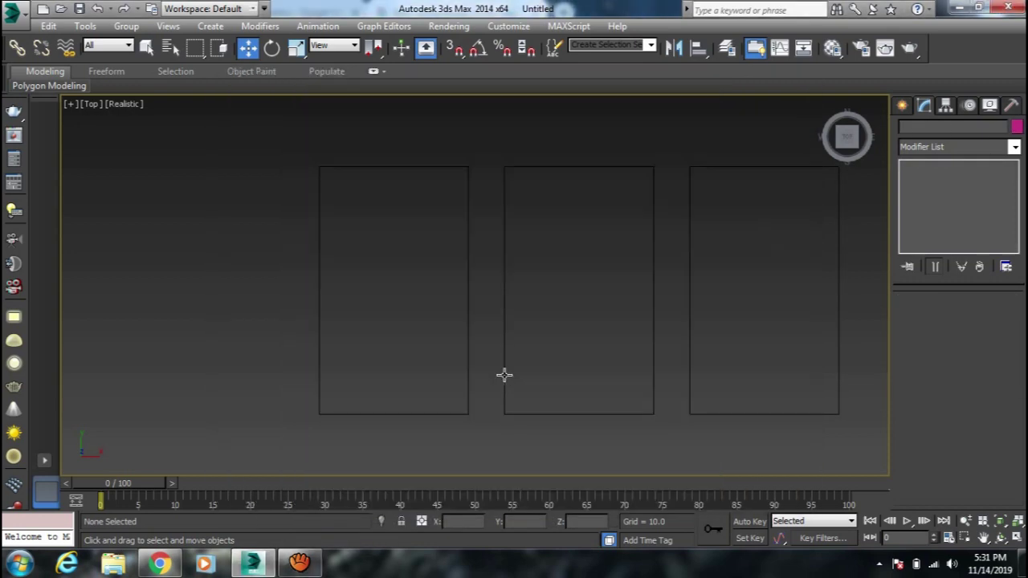
left_click(160, 564)
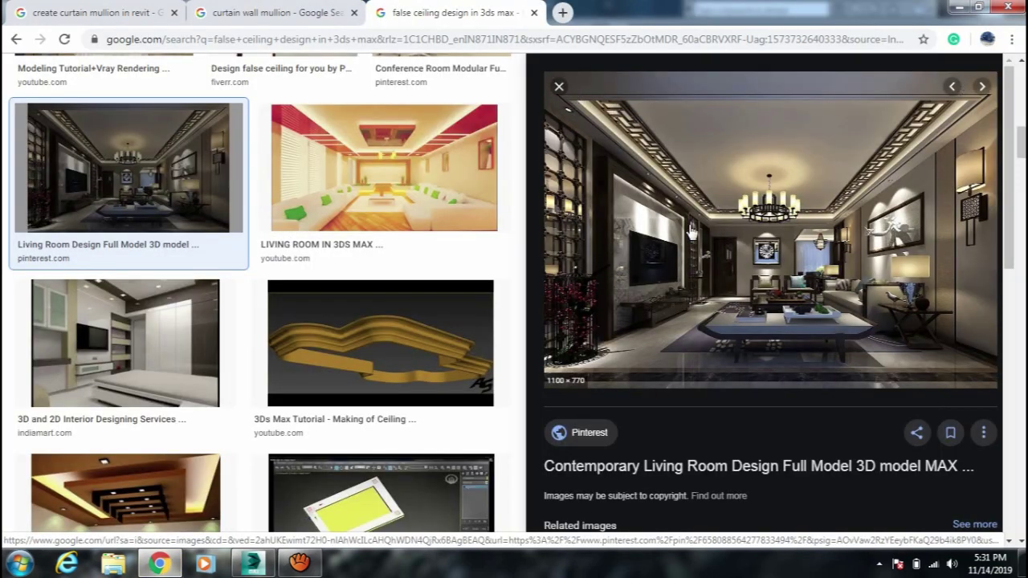
key("alt+Tab")
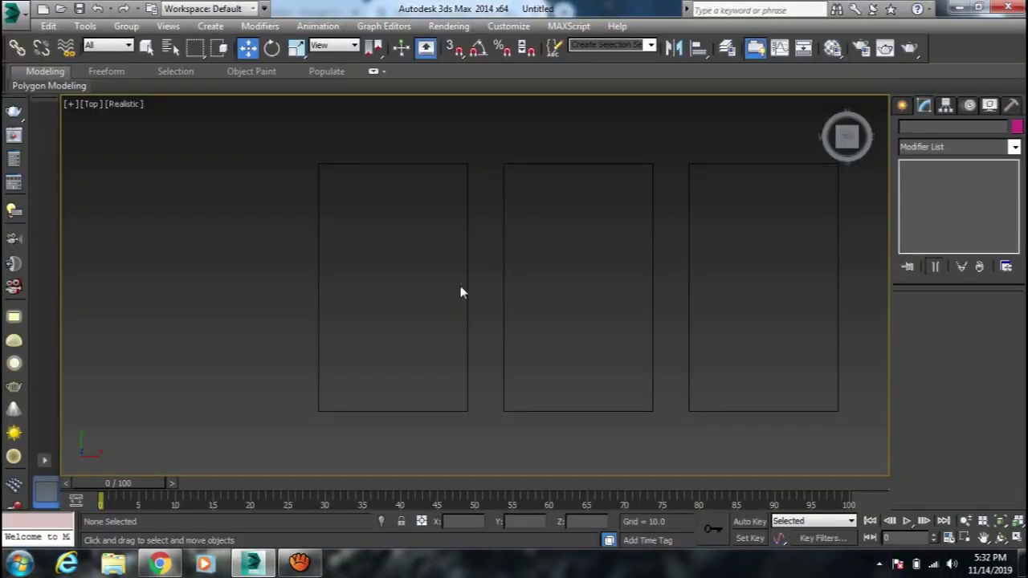
Step: Add an Edit Spline modifier to the left rectangle and select its spline
left_click_drag(471, 277, 441, 328)
left_click(996, 150)
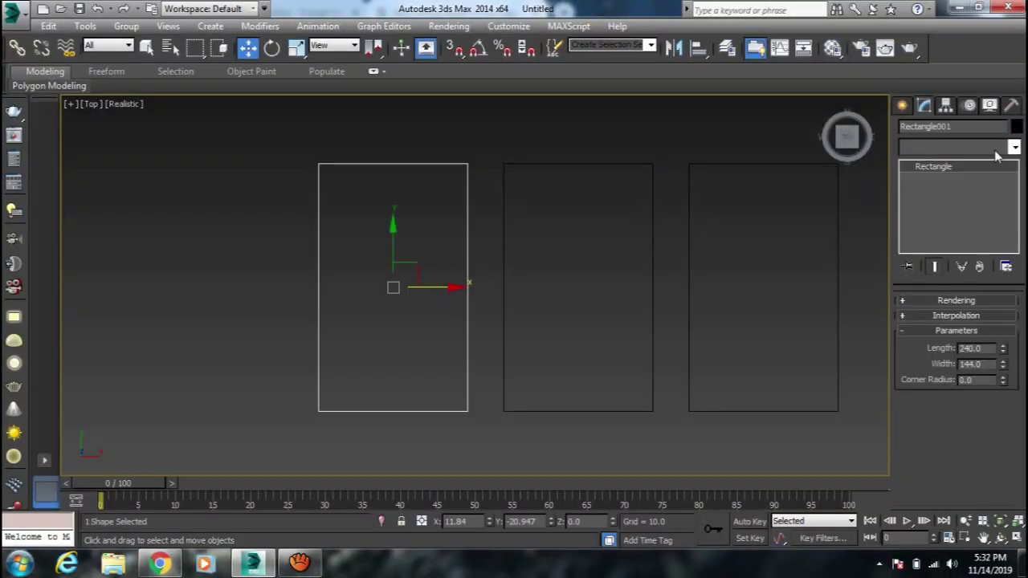
key("e")
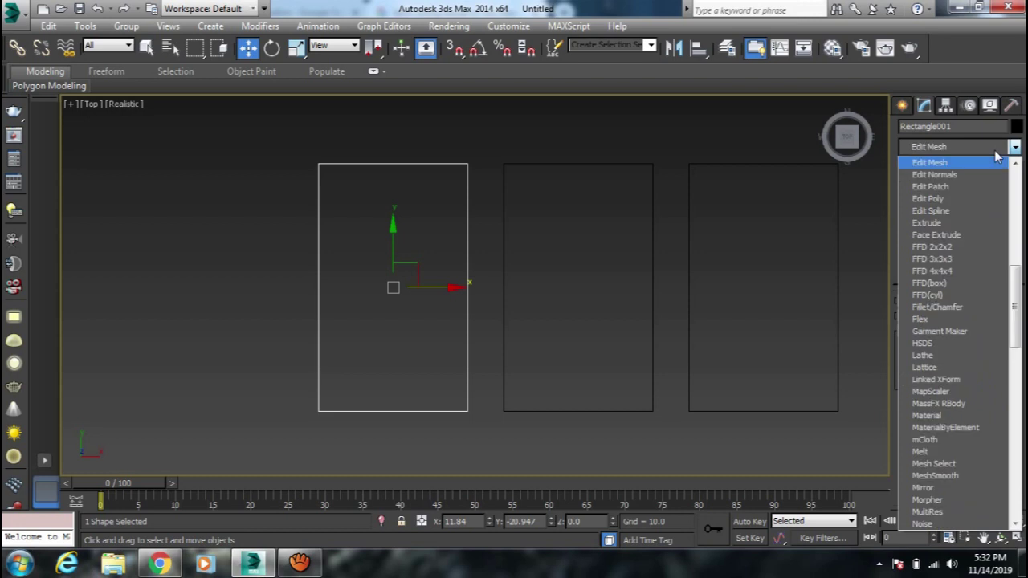
left_click(950, 212)
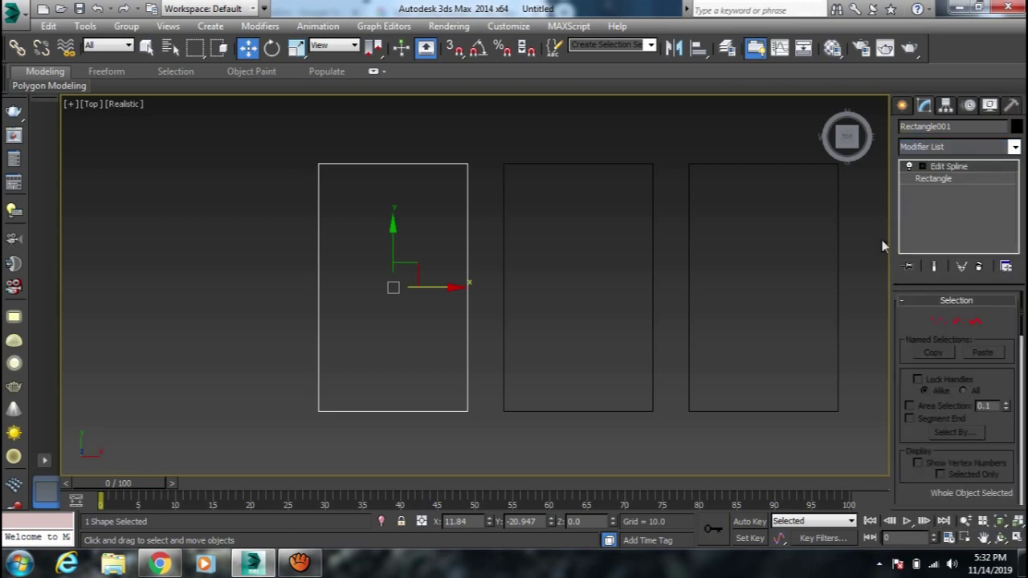
left_click(974, 322)
left_click(468, 320)
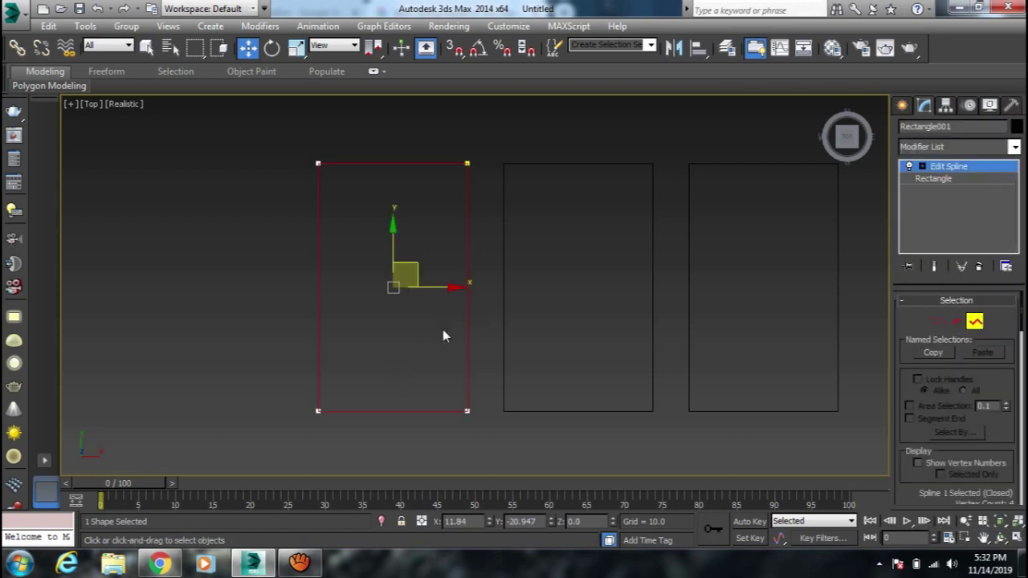
Step: Outline the spline 18 units inward, undoing a -18 outer outline first
scroll(941, 386, "down", 5)
scroll(940, 386, "down", 3)
scroll(941, 385, "down", 5)
scroll(940, 385, "down", 5)
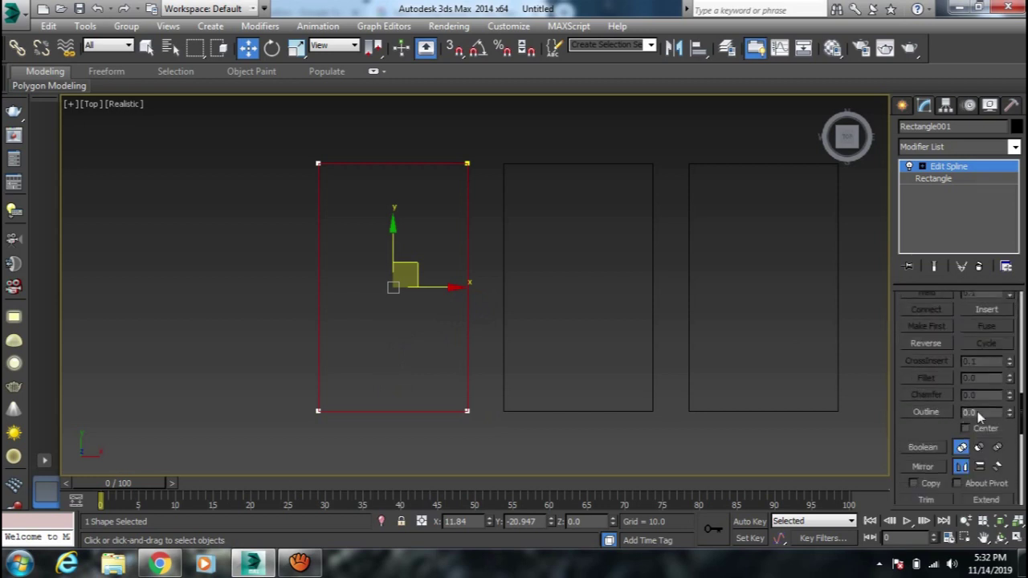
type("-")
type("18")
key("Return")
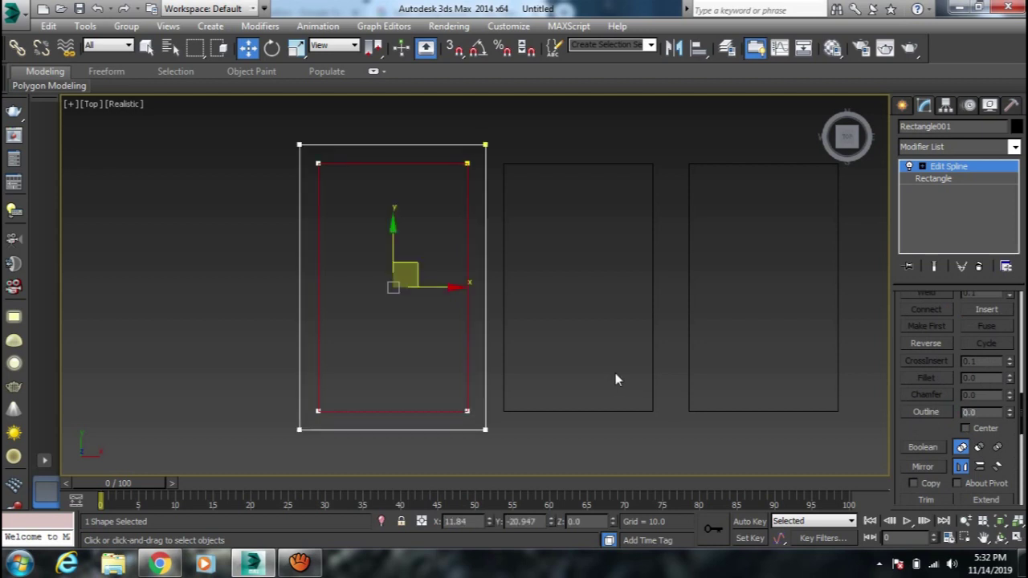
key("ctrl+z")
left_click(976, 412)
key("Return")
middle_click_drag(485, 291, 367, 277)
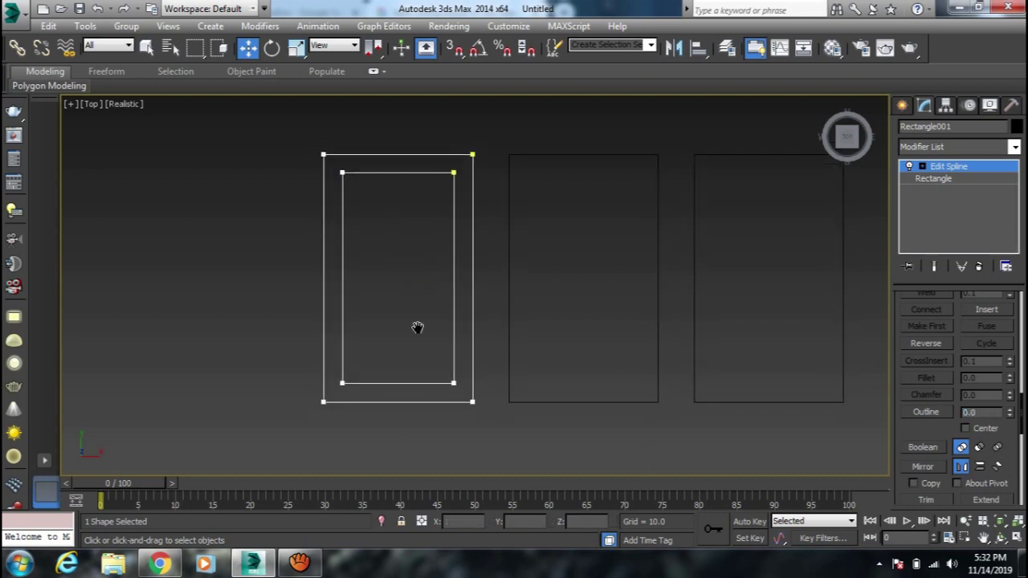
left_click(977, 170)
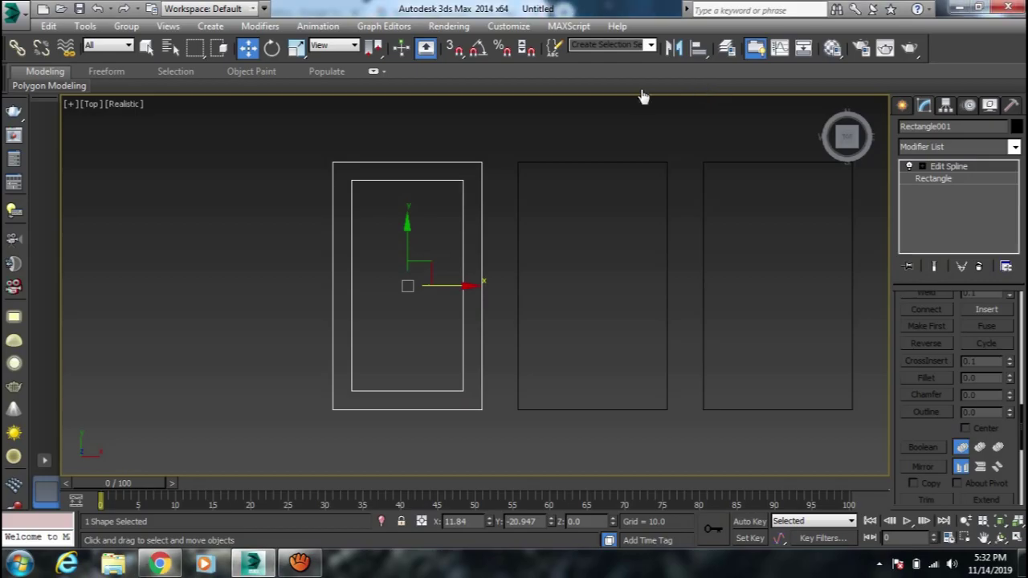
Step: Switch the viewport to the Front view
left_click(93, 106)
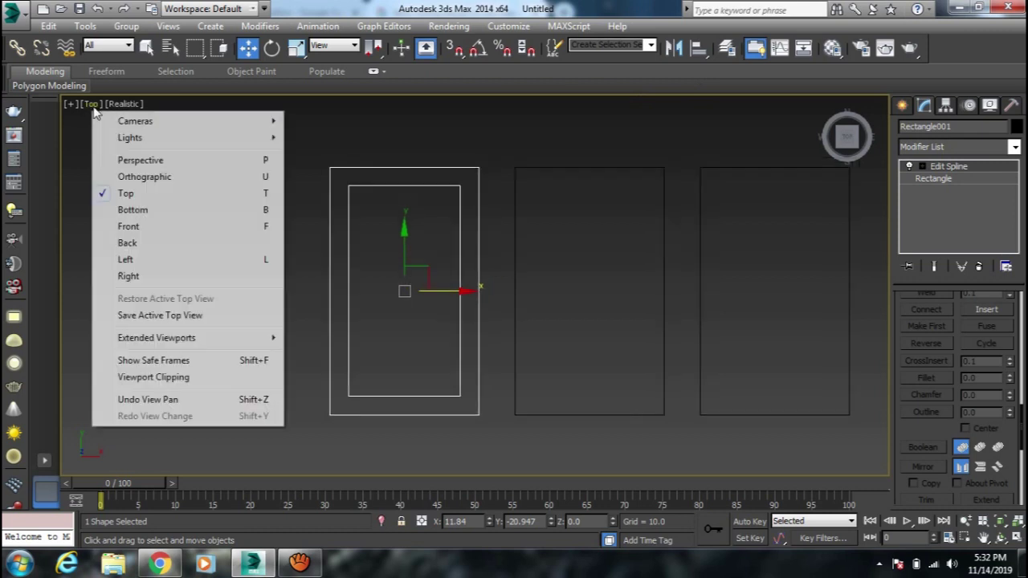
left_click(98, 226)
scroll(649, 362, "up", 1)
scroll(516, 273, "up", 3)
Step: Extrude the outlined frame by 2 with mapping coordinates generated
left_click(948, 145)
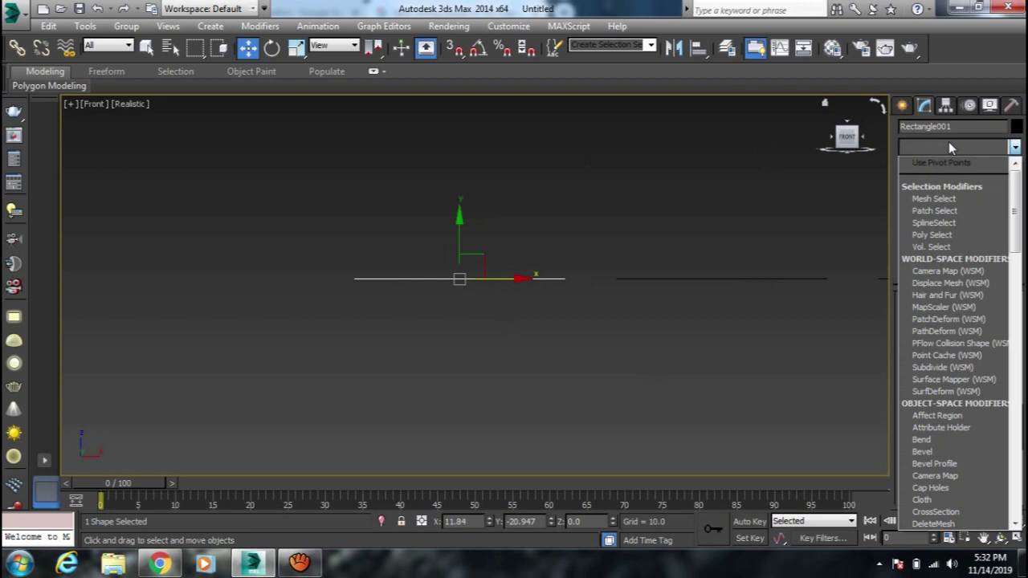
type("ex")
left_click(942, 163)
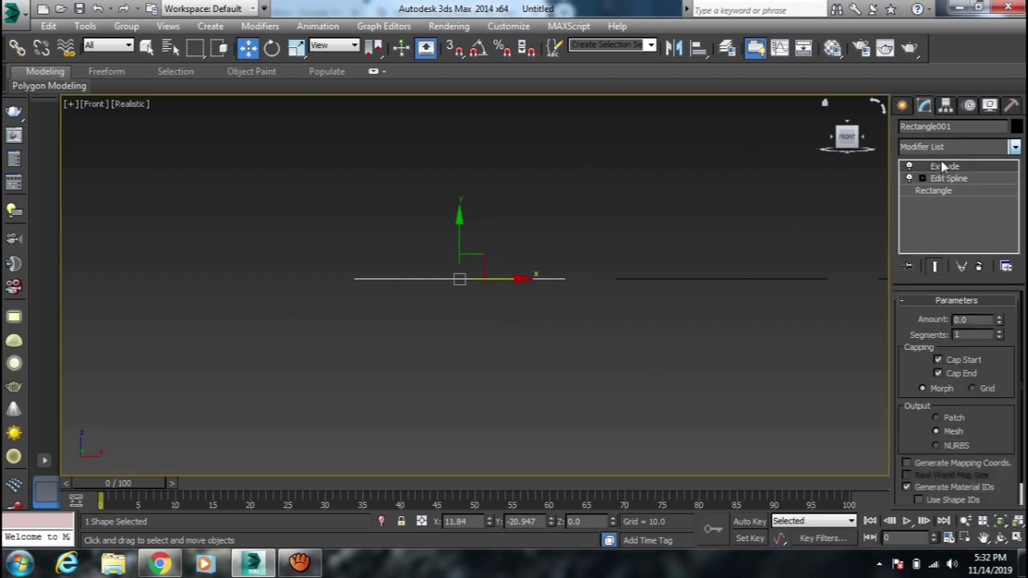
left_click_drag(979, 320, 904, 320)
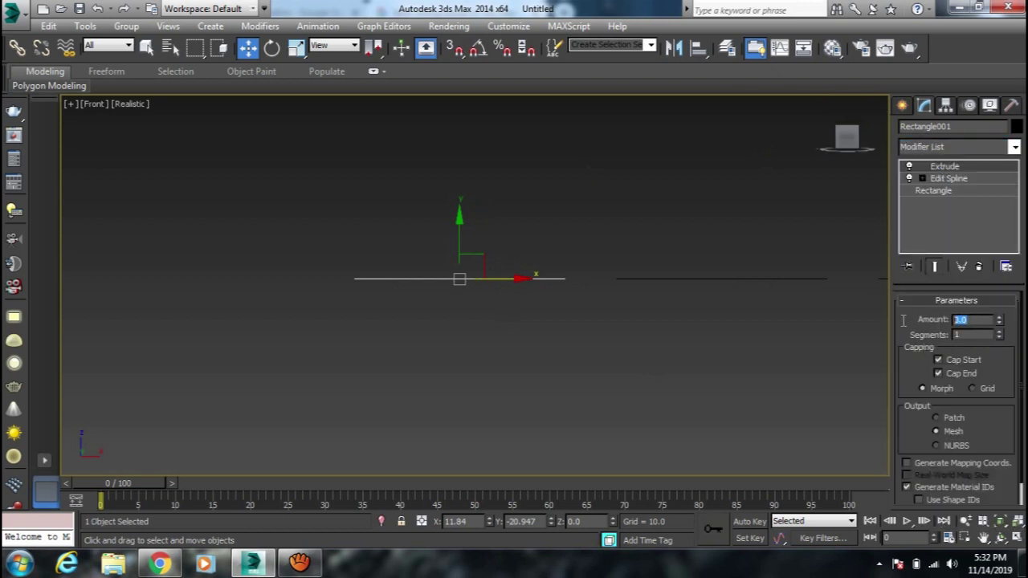
type("2")
key("Return")
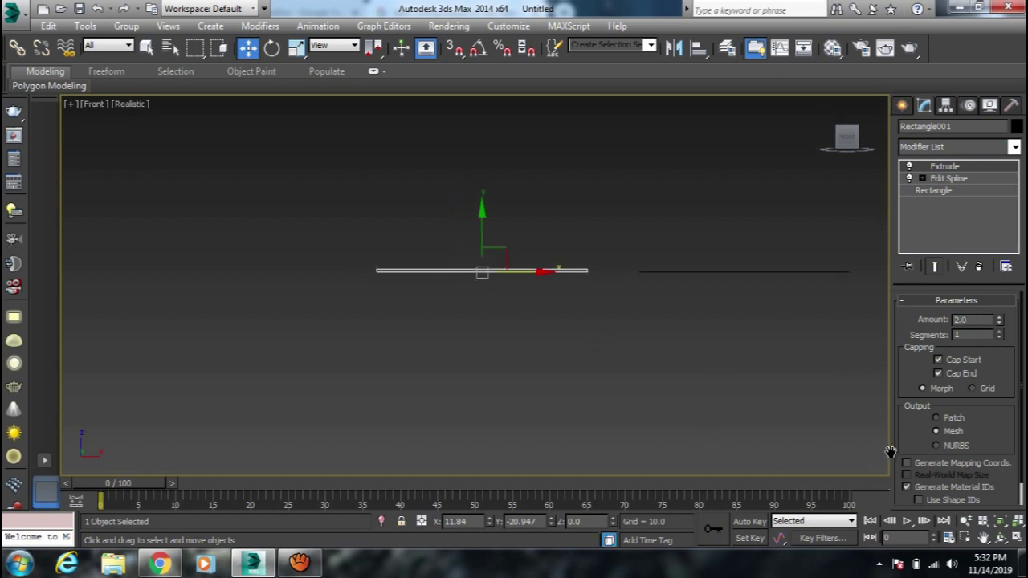
left_click(915, 463)
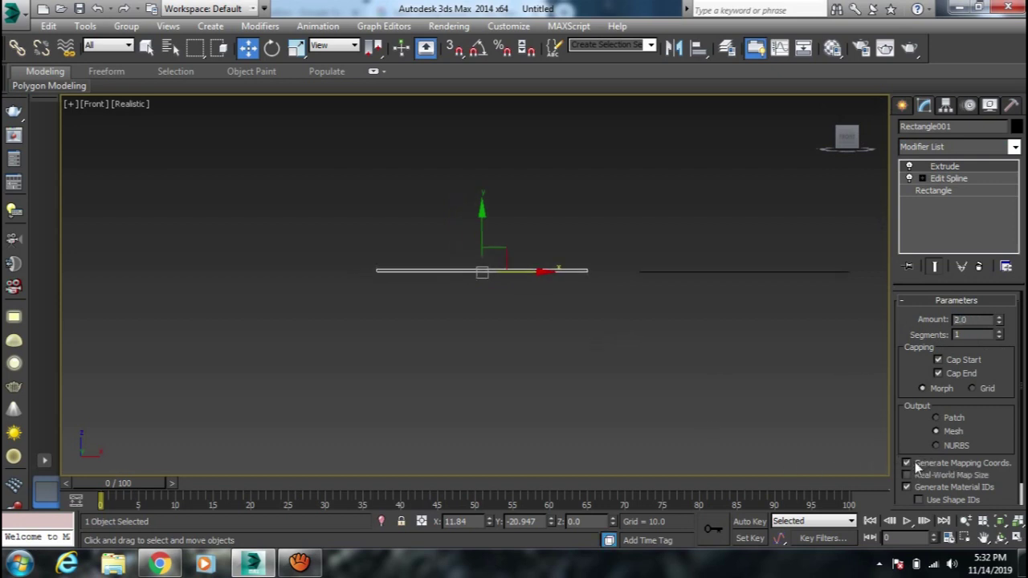
Step: Reselect the extruded frame and compare it with the reference images in Chrome
left_click(603, 348)
middle_click_drag(603, 347, 500, 278)
scroll(494, 305, "up", 3)
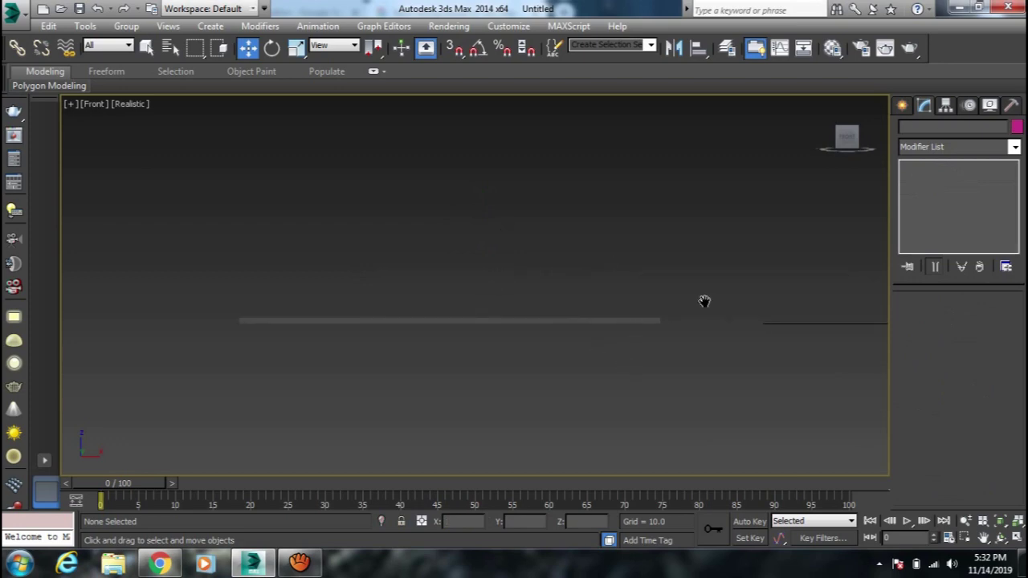
left_click_drag(705, 301, 600, 369)
key("alt+Tab")
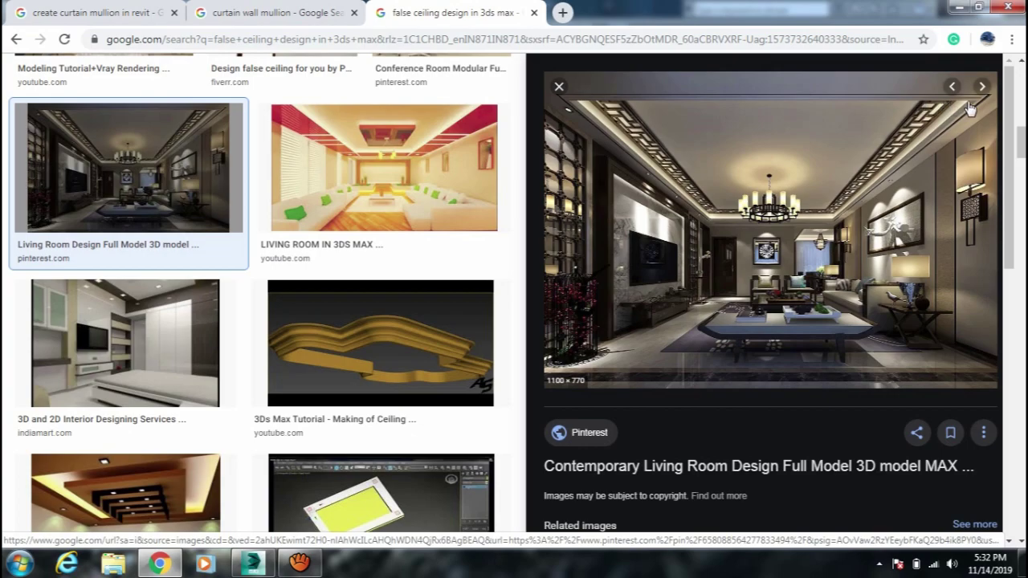
key("alt+Tab")
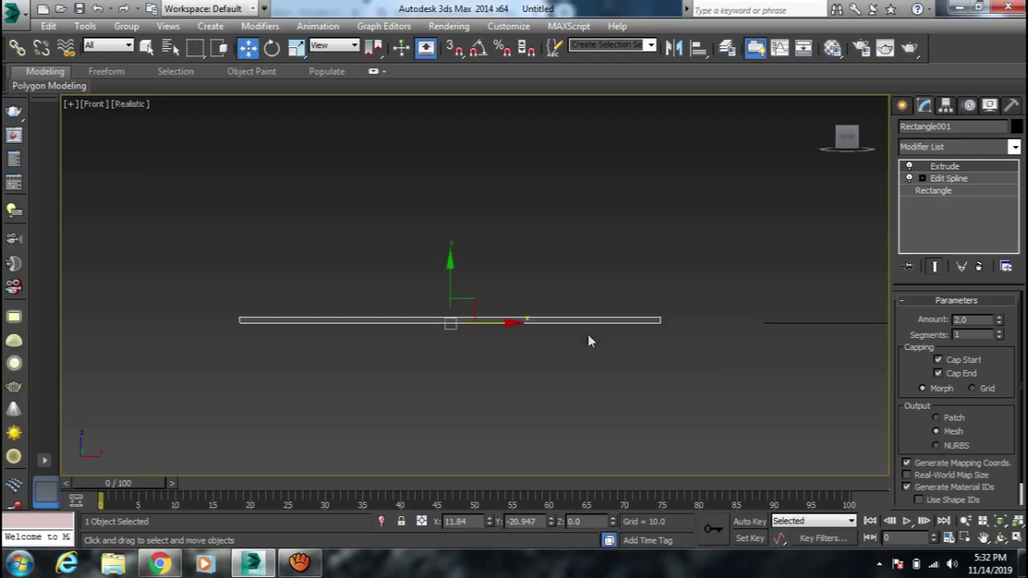
Step: In Top view, add Edit Spline to the middle rectangle and select its spline
left_click(96, 104)
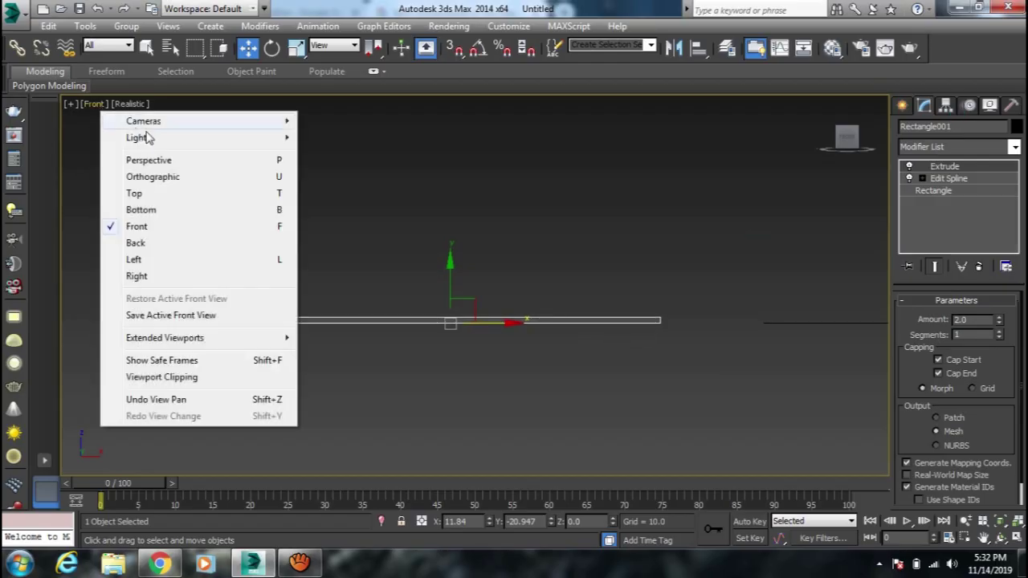
left_click(144, 192)
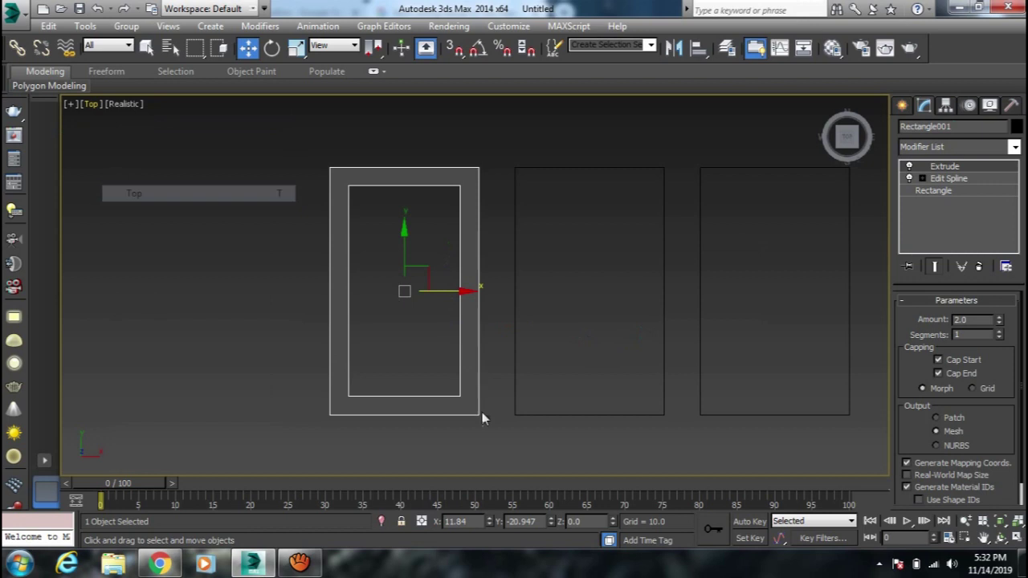
left_click(538, 341)
middle_click_drag(539, 341, 535, 334)
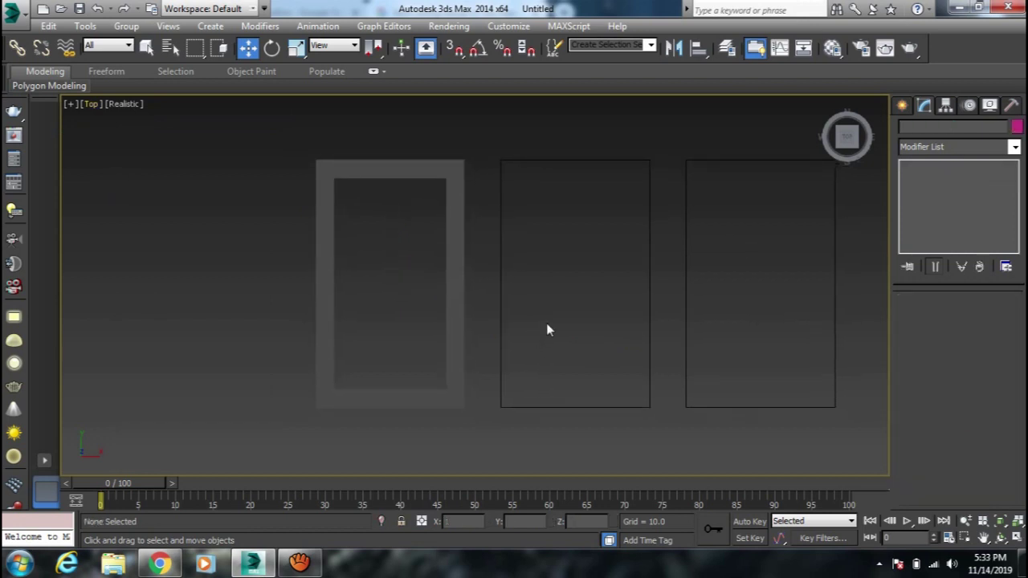
left_click(602, 160)
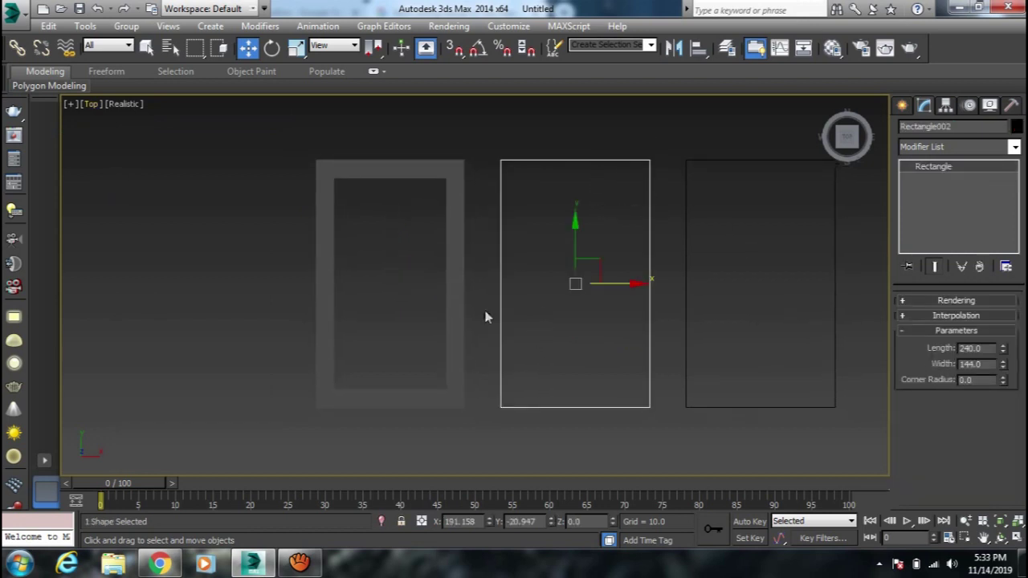
left_click(1003, 147)
scroll(948, 329, "down", 10)
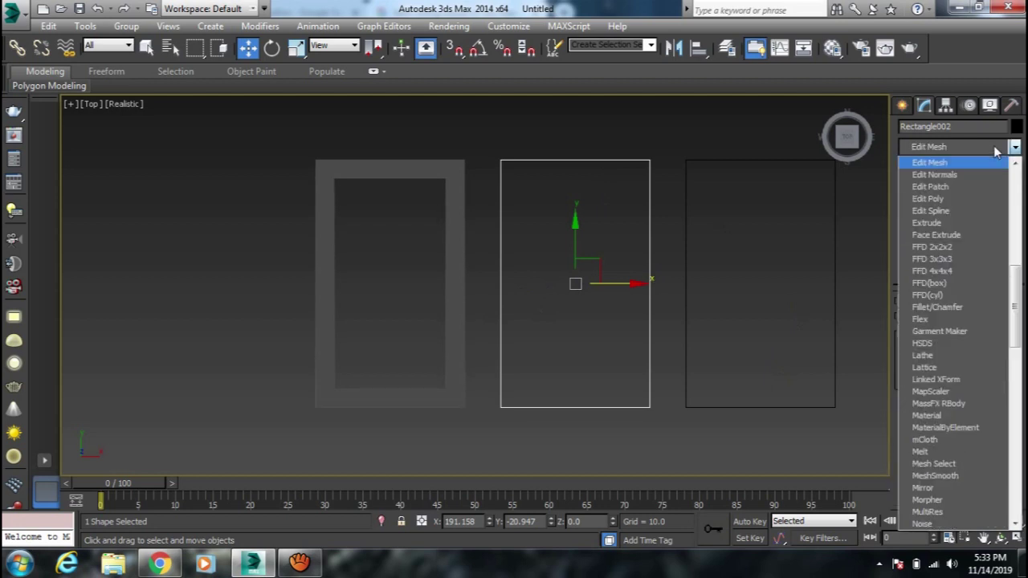
left_click(944, 211)
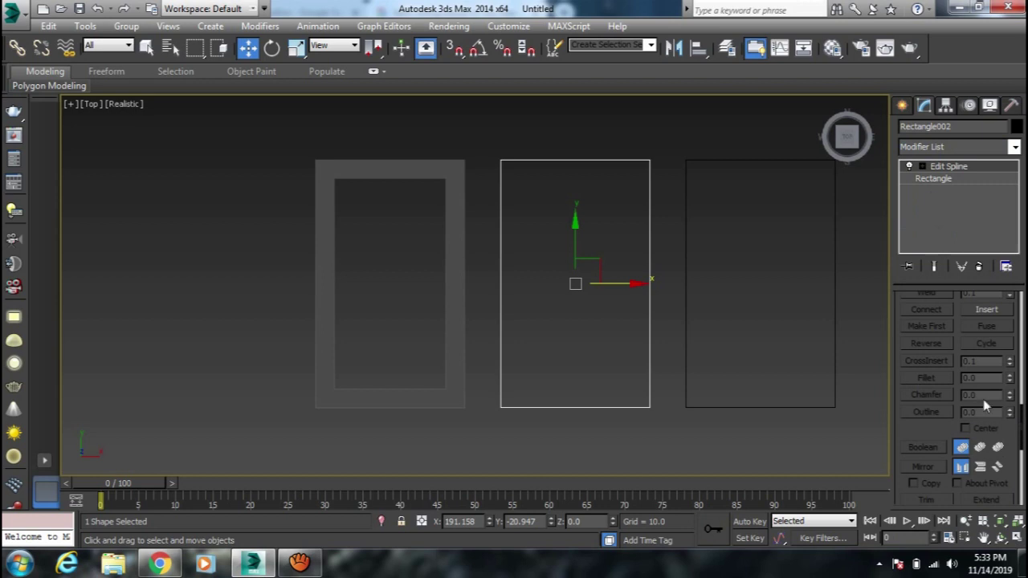
left_click(921, 166)
left_click(944, 202)
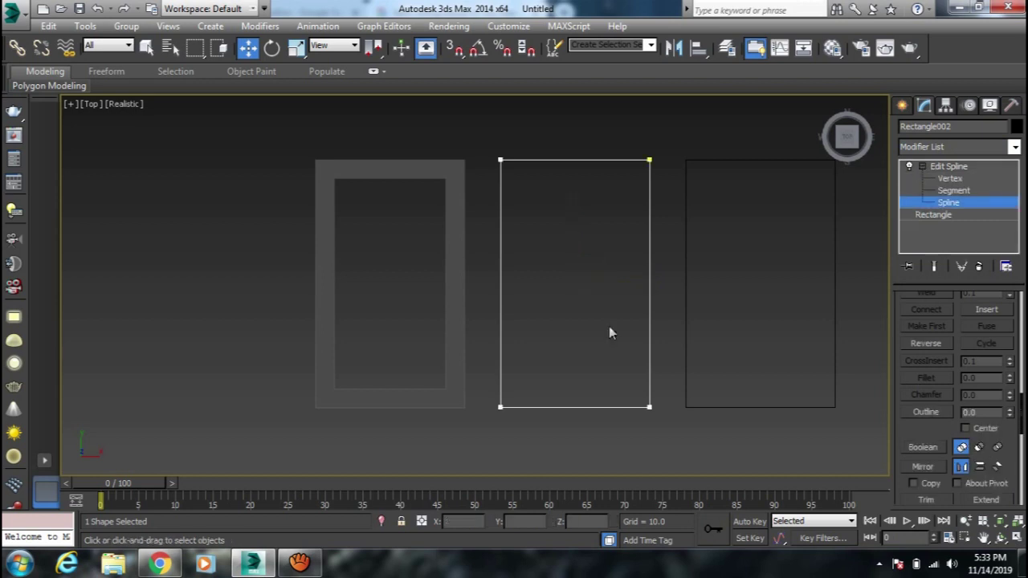
left_click(630, 385)
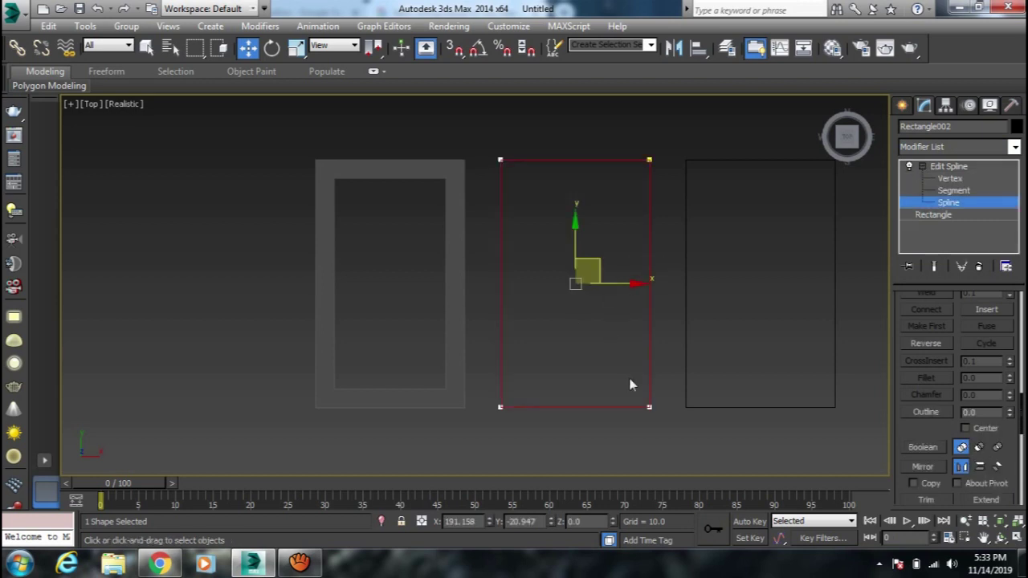
Step: Apply a 10-unit outline to the middle rectangle's spline
left_click(966, 412)
type("10")
key("Return")
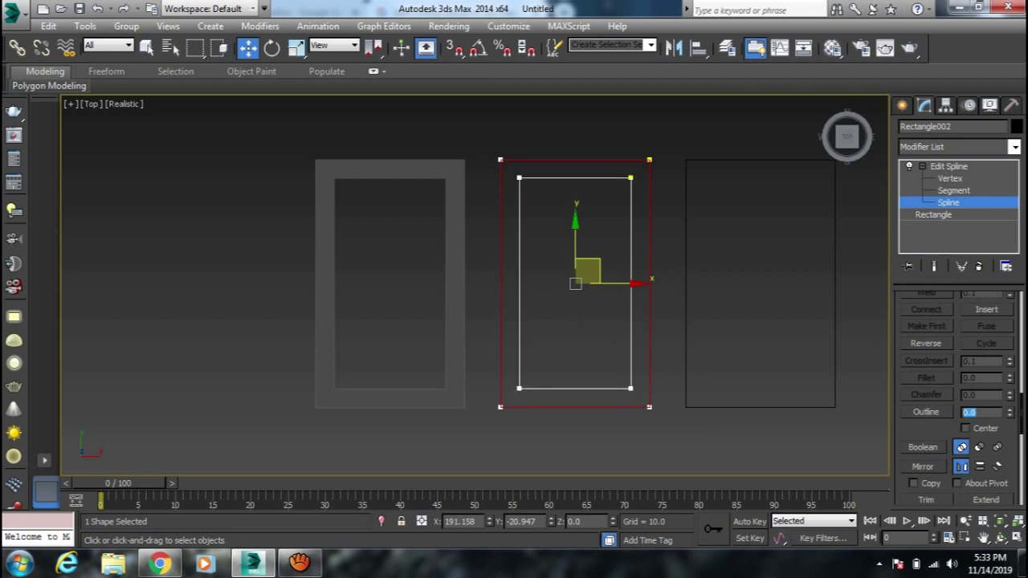
left_click(652, 370)
middle_click_drag(652, 374, 660, 374)
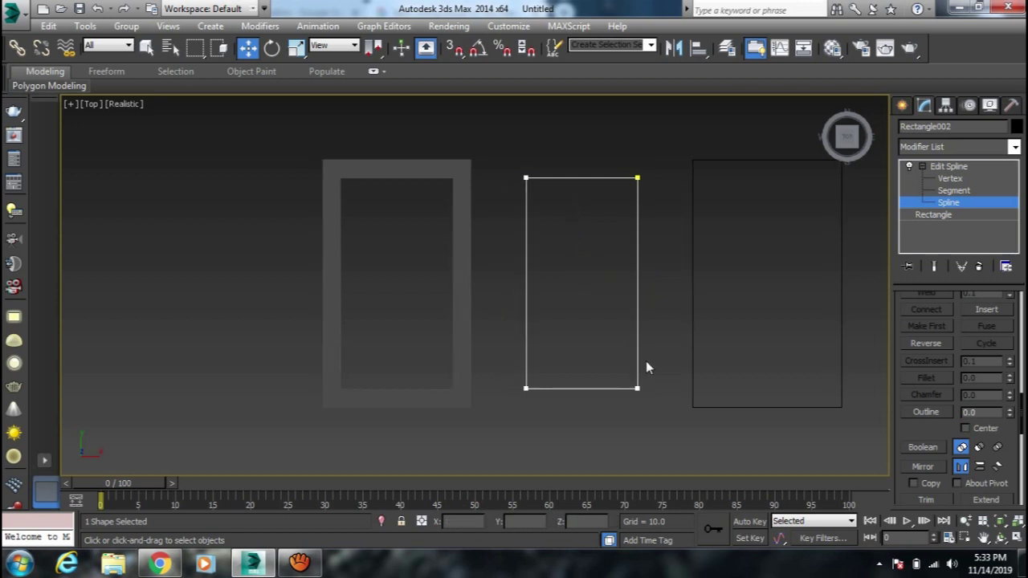
left_click(637, 342)
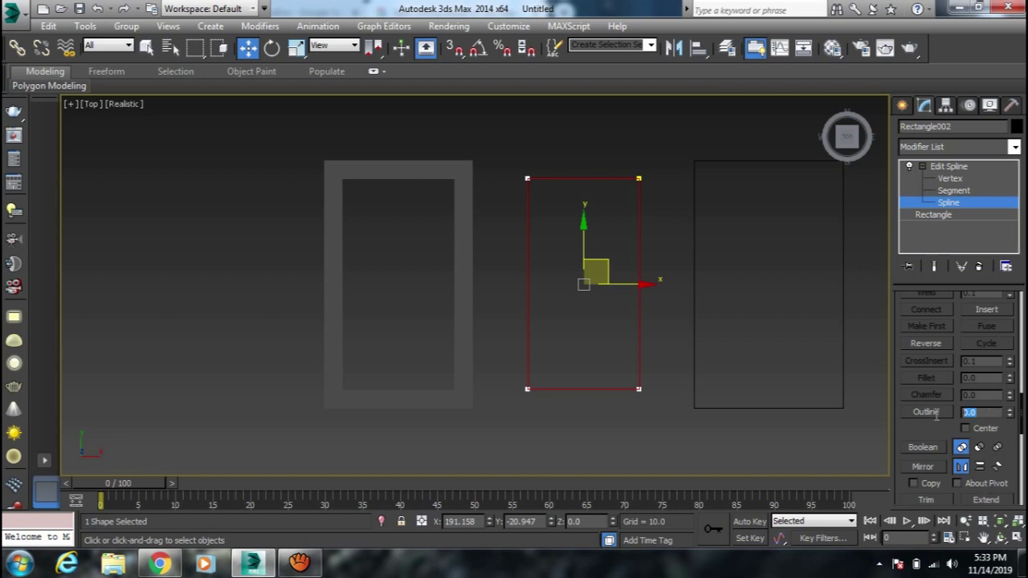
type("1")
key("Return")
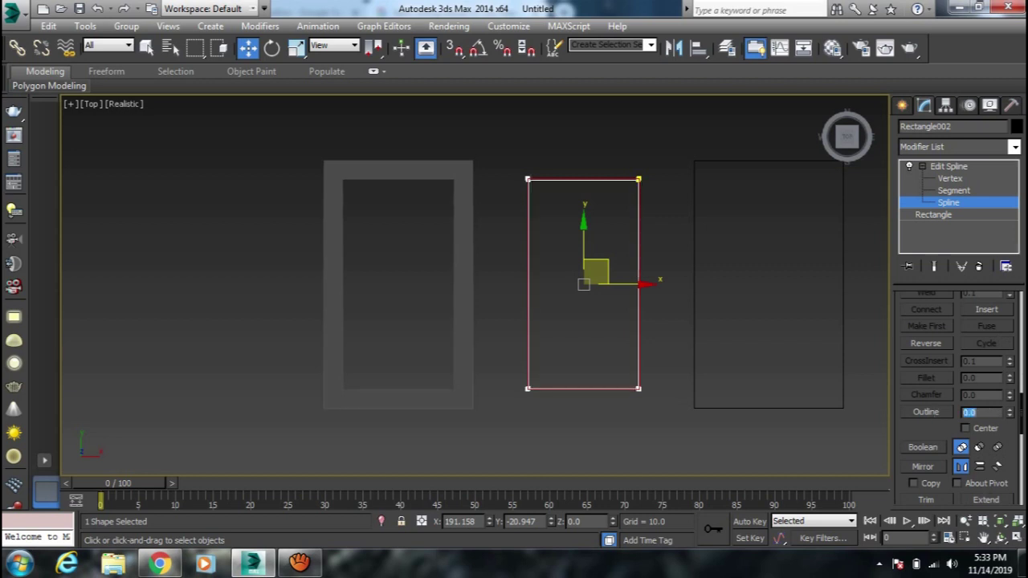
left_click(968, 209)
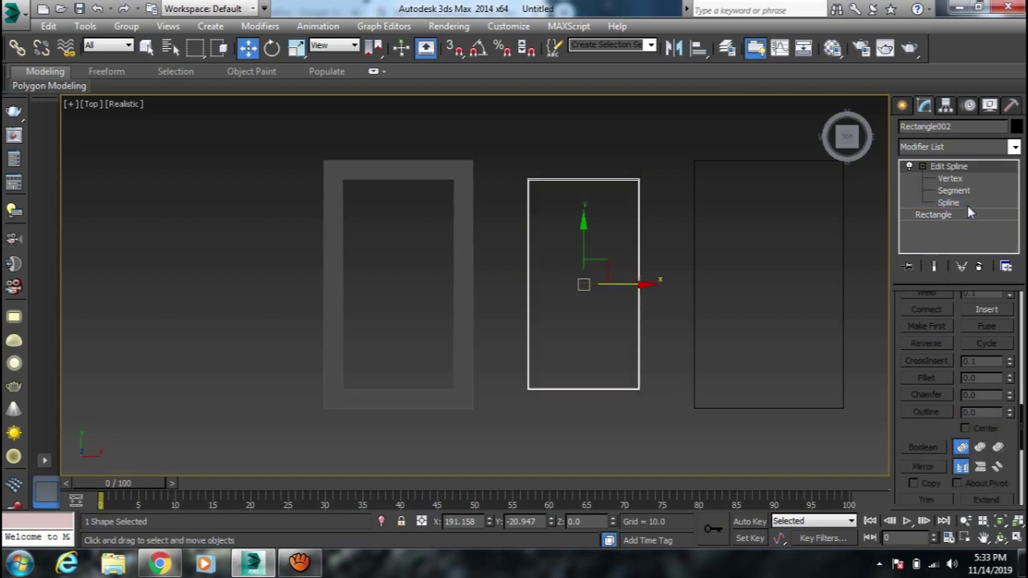
middle_click_drag(560, 326, 487, 322)
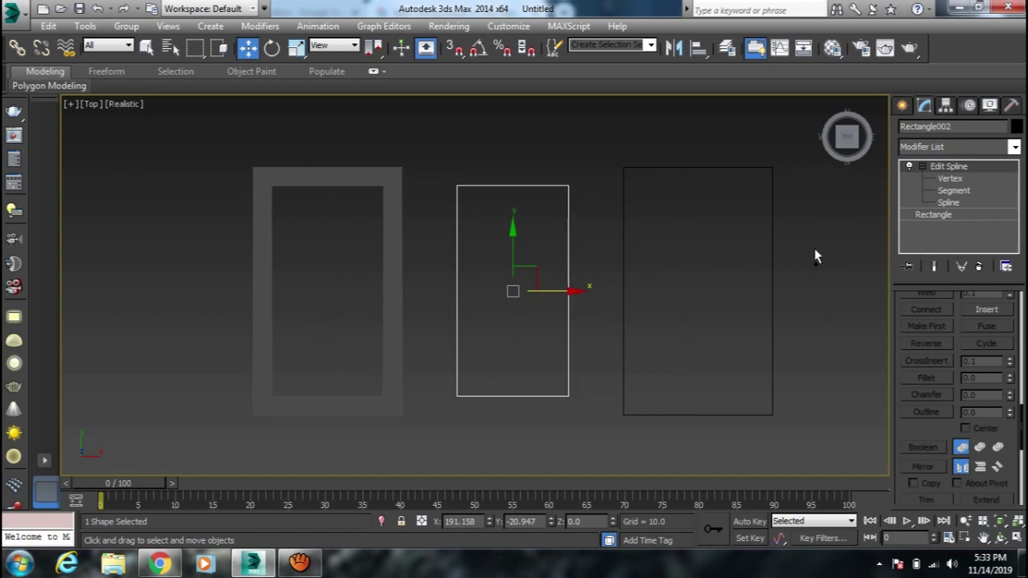
left_click(949, 202)
left_click(949, 202)
left_click(598, 314)
scroll(545, 316, "down", 3)
Step: Shift-copy the middle rectangle once to the right
middle_click_drag(546, 316, 519, 340)
mouse_move(538, 313)
left_mouse_down()
mouse_move(497, 344)
mouse_move(626, 329)
left_mouse_up()
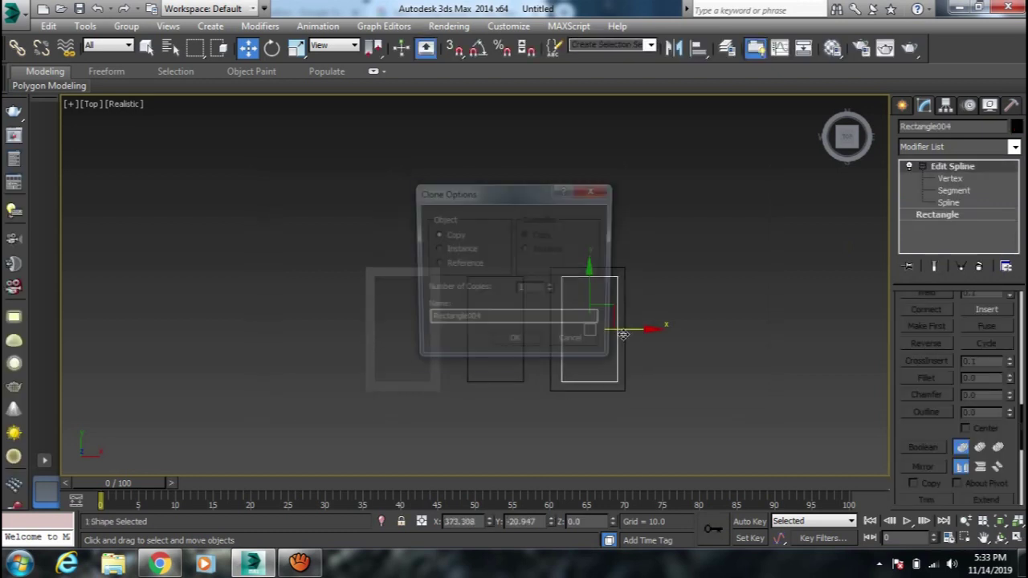
left_click(515, 344)
Step: Apply a 1-unit outline at Spline level to give a double-line edge
left_click(482, 382)
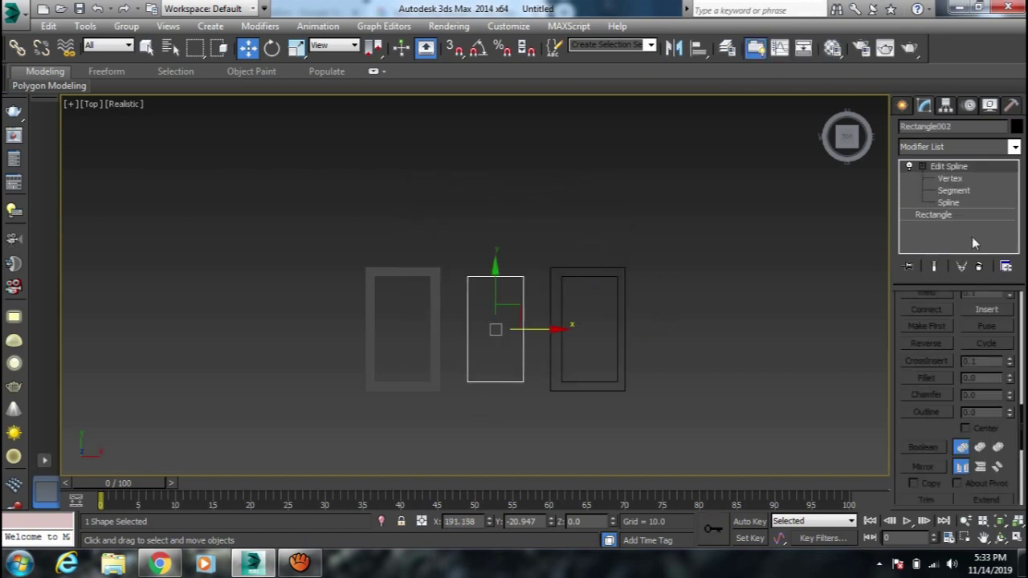
left_click(948, 203)
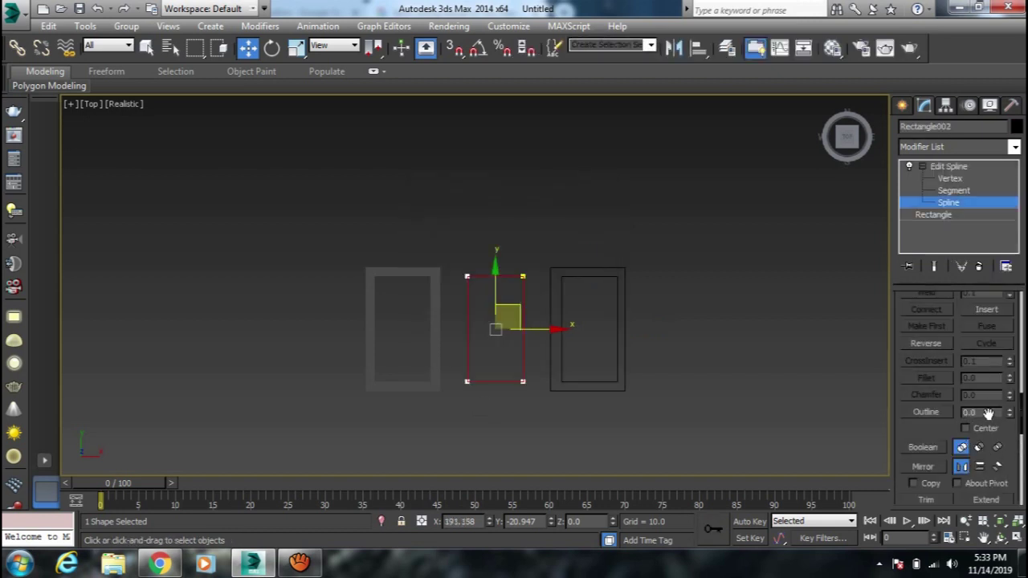
type("1")
key("Return")
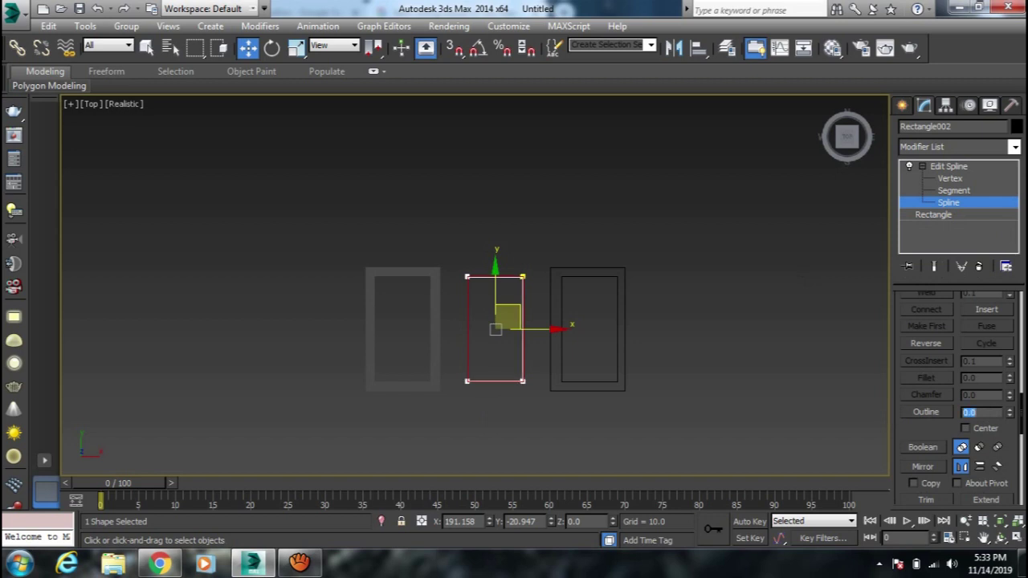
middle_click_drag(569, 339, 579, 339)
left_click(1001, 201)
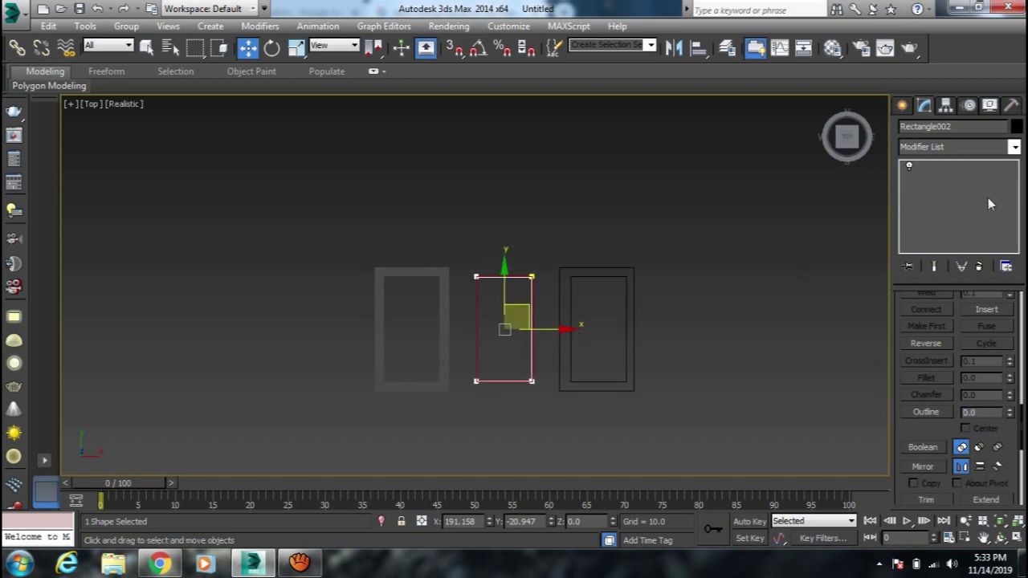
scroll(504, 370, "up", 2)
scroll(514, 371, "up", 2)
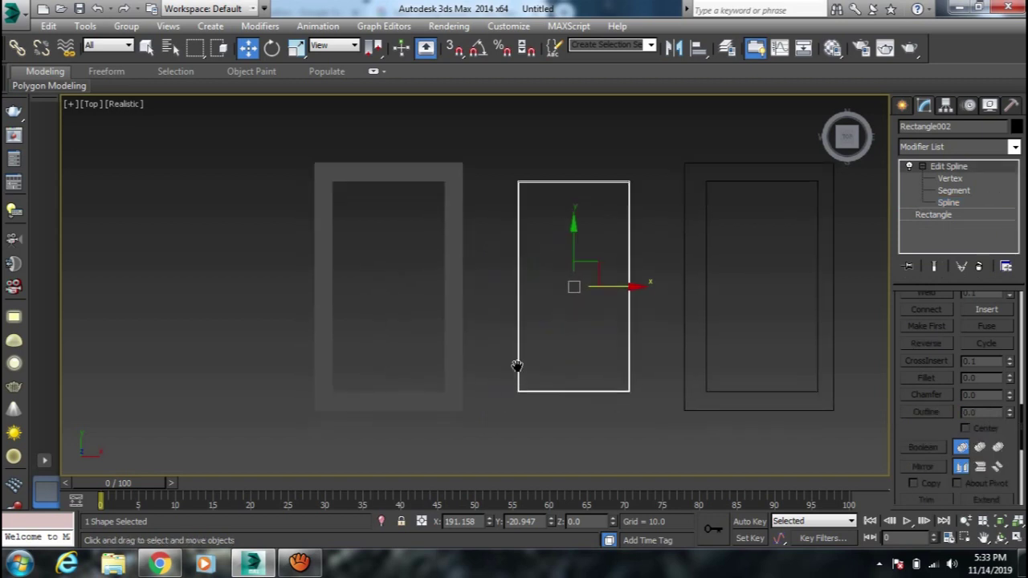
left_click(69, 106)
Step: In Front view, add an Extrude of 2.0 to Rectangle002, then return to Top view
left_click(90, 110)
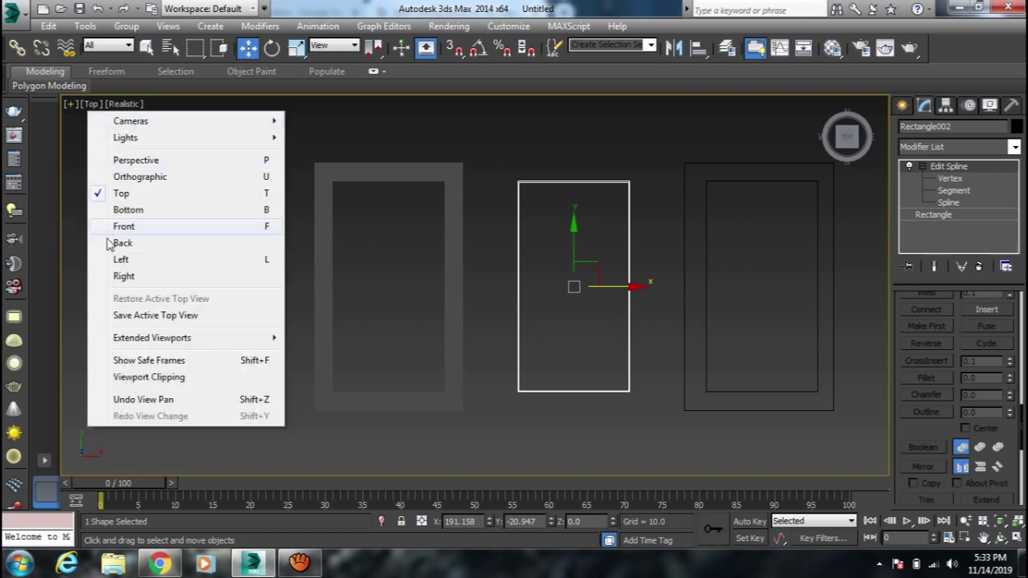
left_click(123, 227)
key("z")
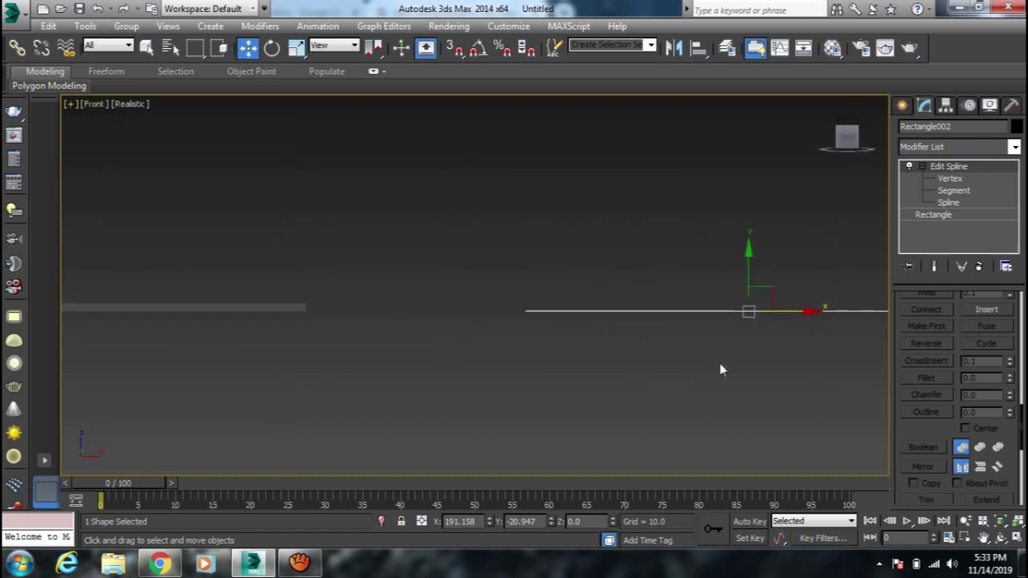
left_click(960, 149)
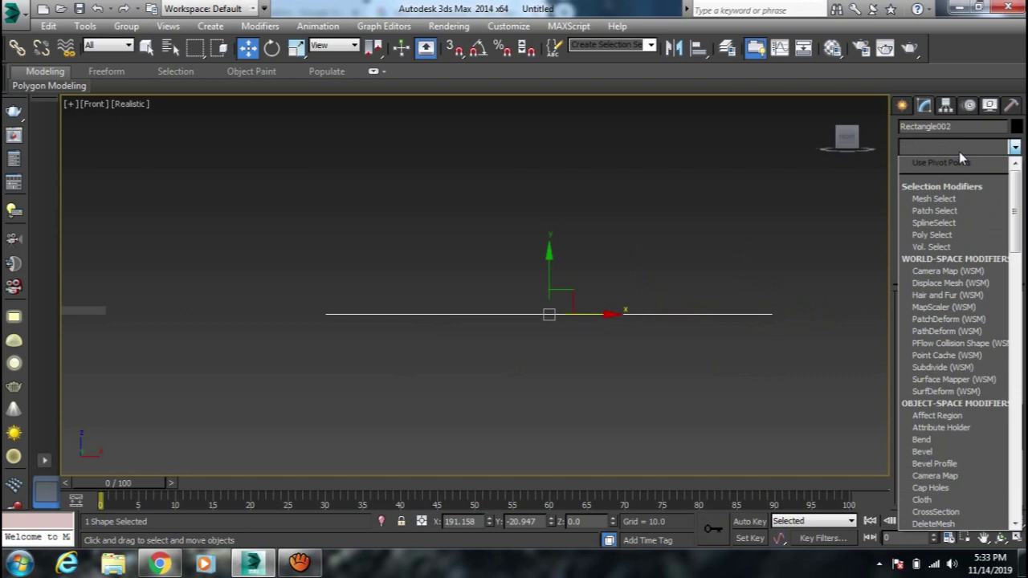
type("ex")
left_click(957, 163)
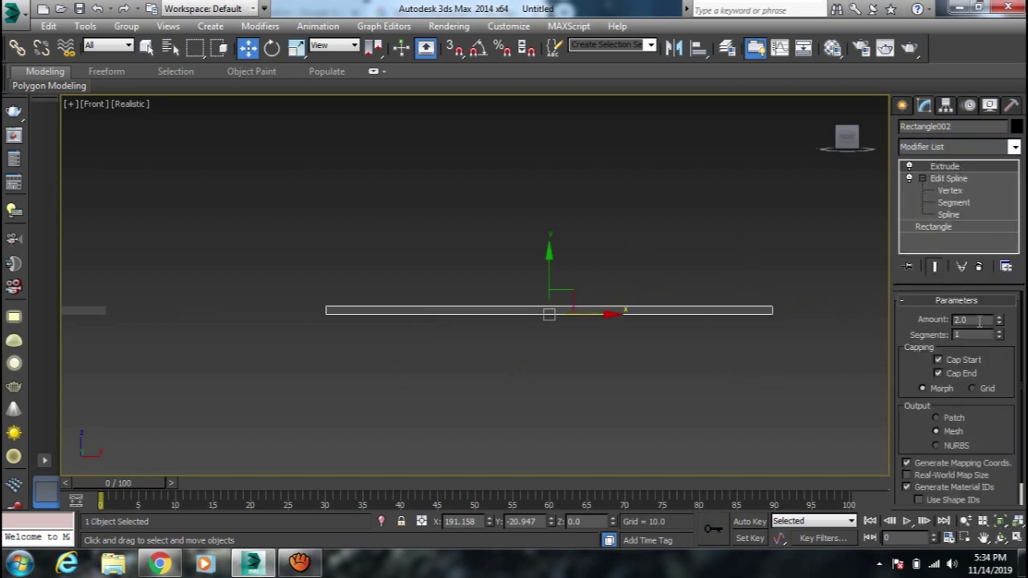
left_click_drag(979, 322, 823, 329)
scroll(639, 330, "down", 3)
middle_click_drag(632, 340, 691, 344)
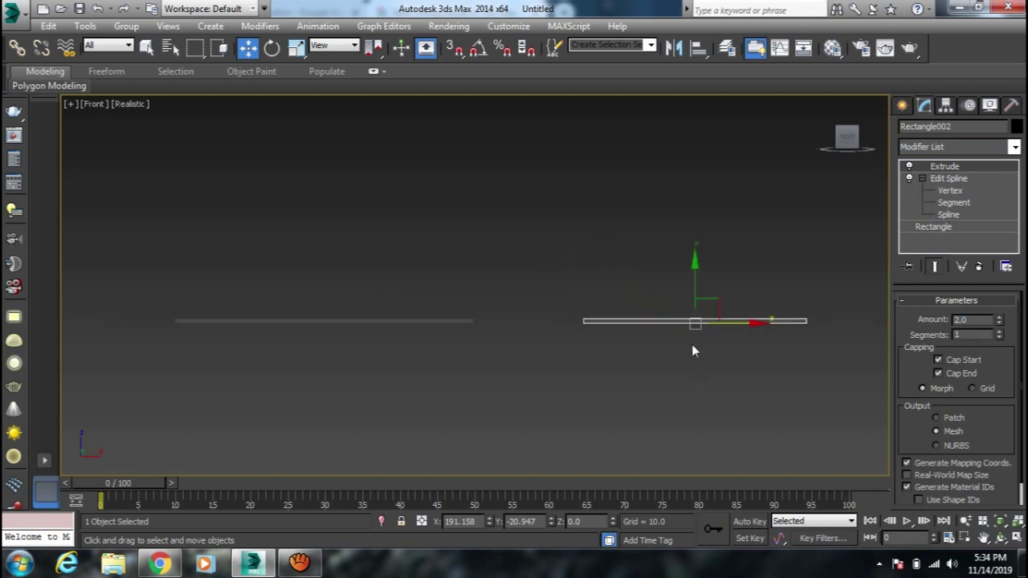
key("t")
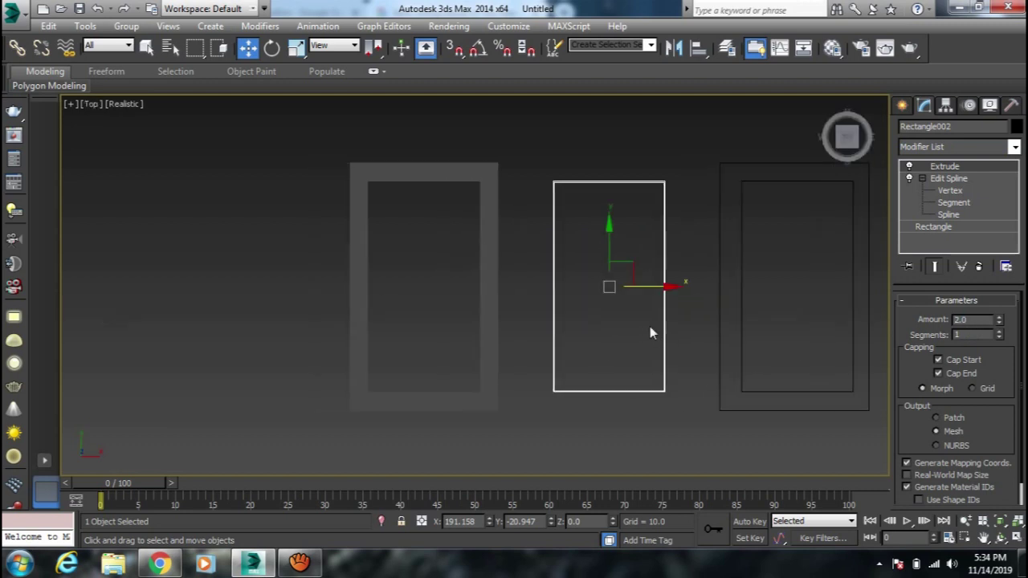
Step: Align Rectangle002 to the left frame Rectangle001 on X, Y and Z
left_click(698, 48)
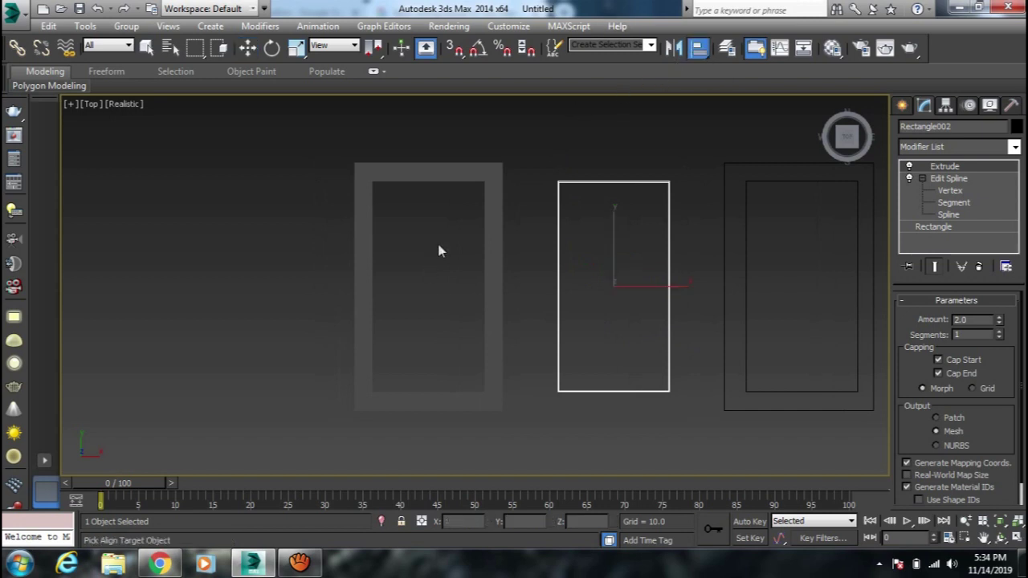
left_click(450, 172)
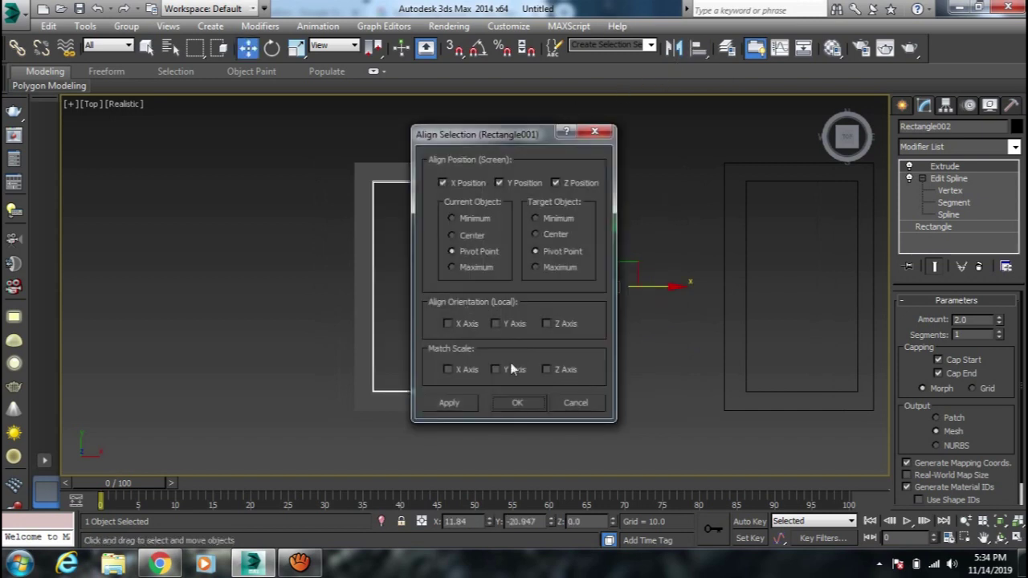
left_click(516, 404)
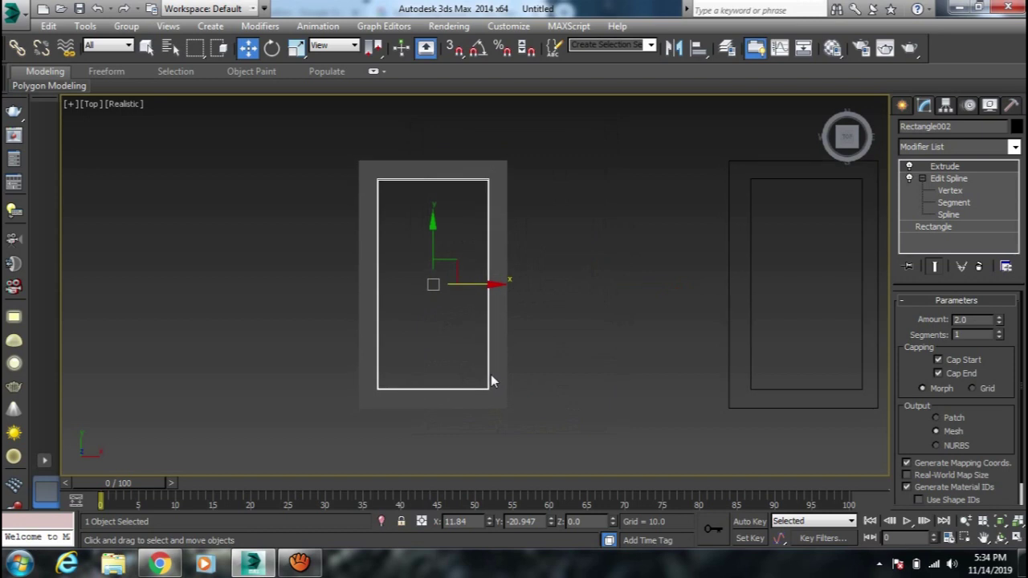
Step: View the pair edge-on in Front view and check the Chrome reference images
left_click(92, 105)
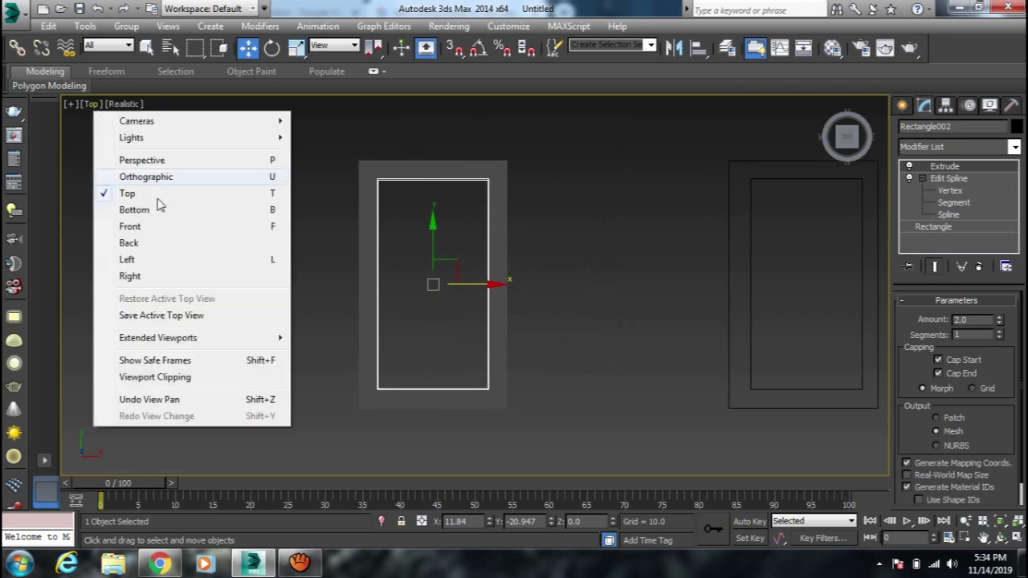
left_click(159, 229)
key("z")
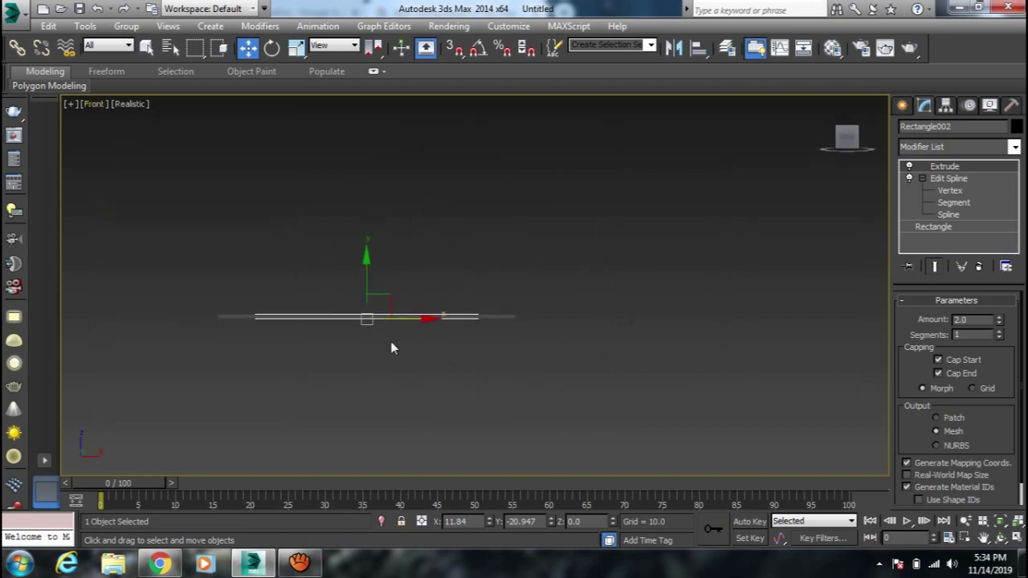
key("alt+Tab")
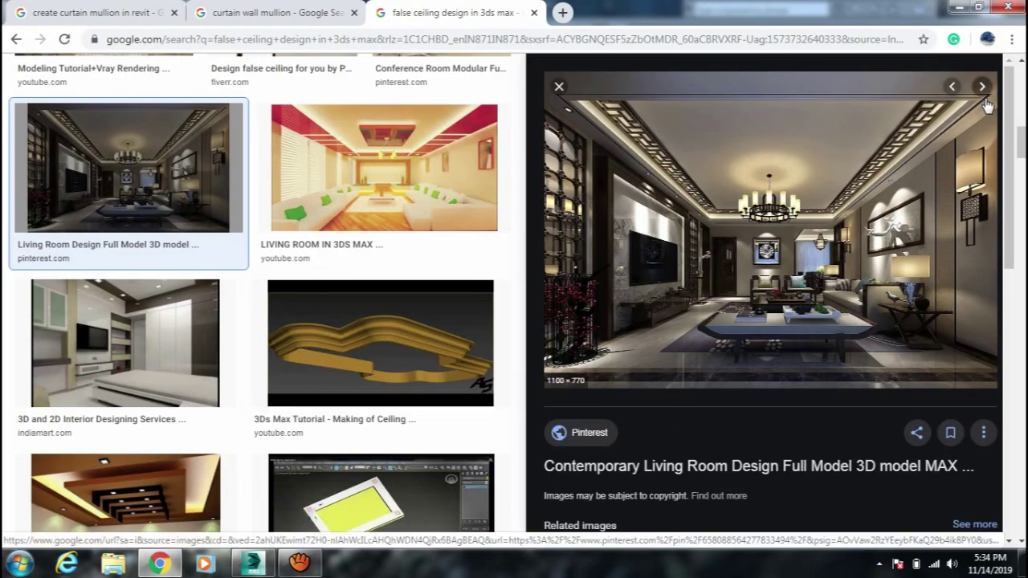
key("alt+Tab")
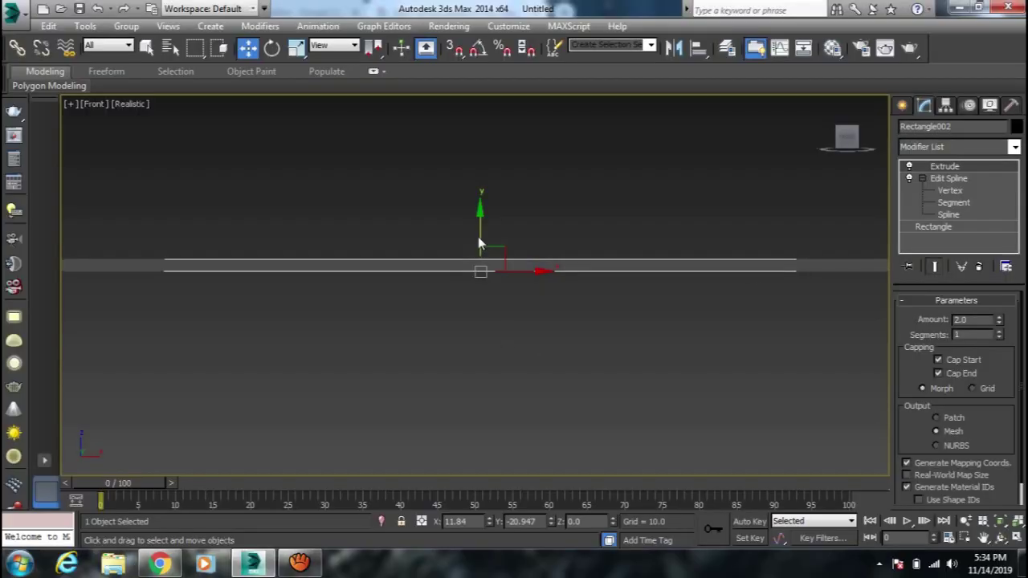
middle_click_drag(481, 241, 575, 312, "alt")
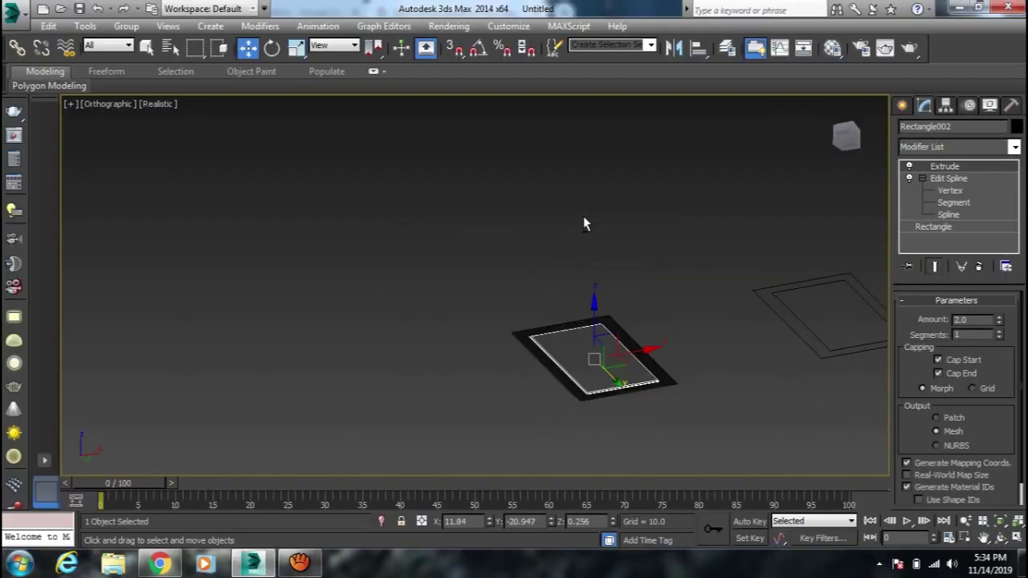
scroll(575, 312, "up", 2)
scroll(570, 339, "up", 2)
scroll(586, 363, "up", 2)
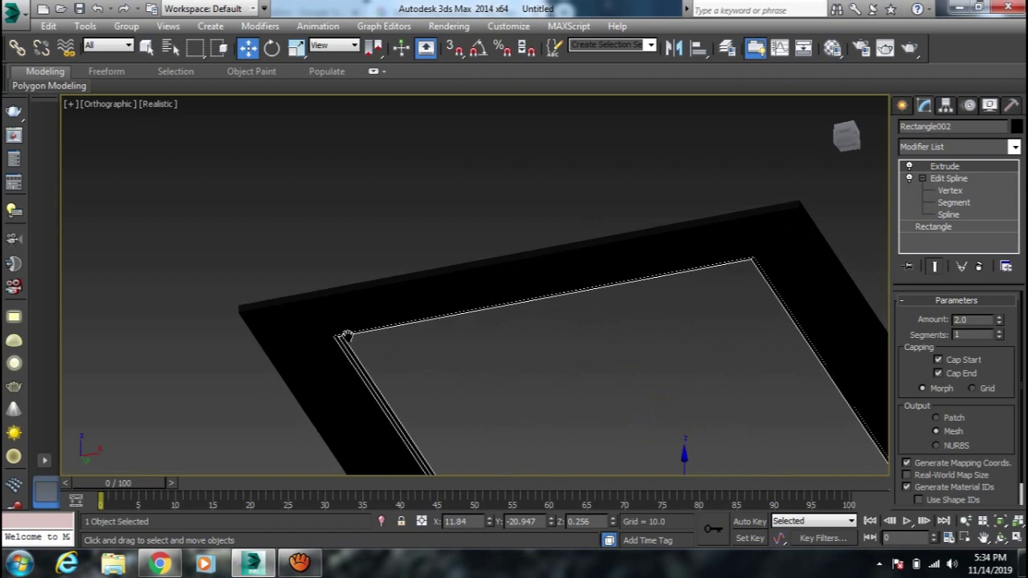
scroll(557, 314, "up", 3)
scroll(399, 389, "up", 1)
scroll(402, 394, "down", 1)
scroll(417, 404, "down", 2)
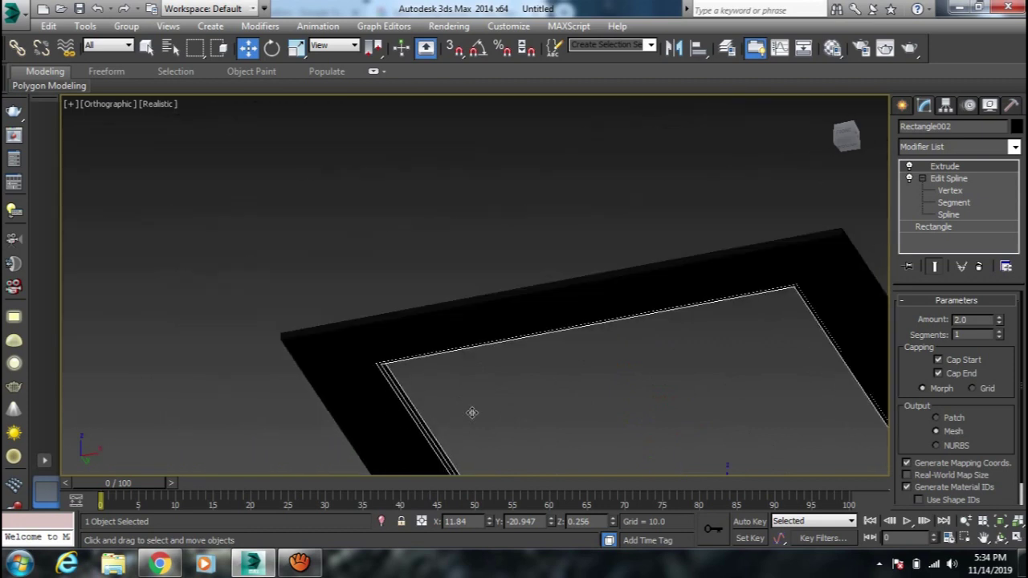
scroll(401, 312, "down", 1)
scroll(402, 329, "down", 1)
scroll(417, 377, "down", 3)
mouse_move(434, 407)
middle_mouse_down("alt")
mouse_move(473, 420)
mouse_move(448, 388)
middle_mouse_up("alt")
scroll(448, 390, "up", 1)
scroll(541, 452, "up", 3)
scroll(569, 344, "up", 2)
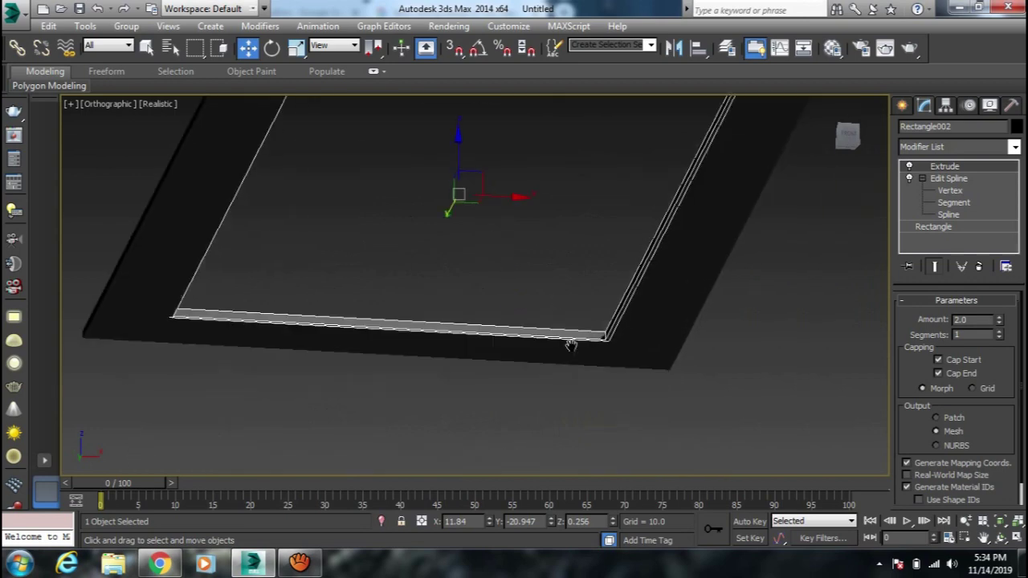
scroll(599, 353, "up", 2)
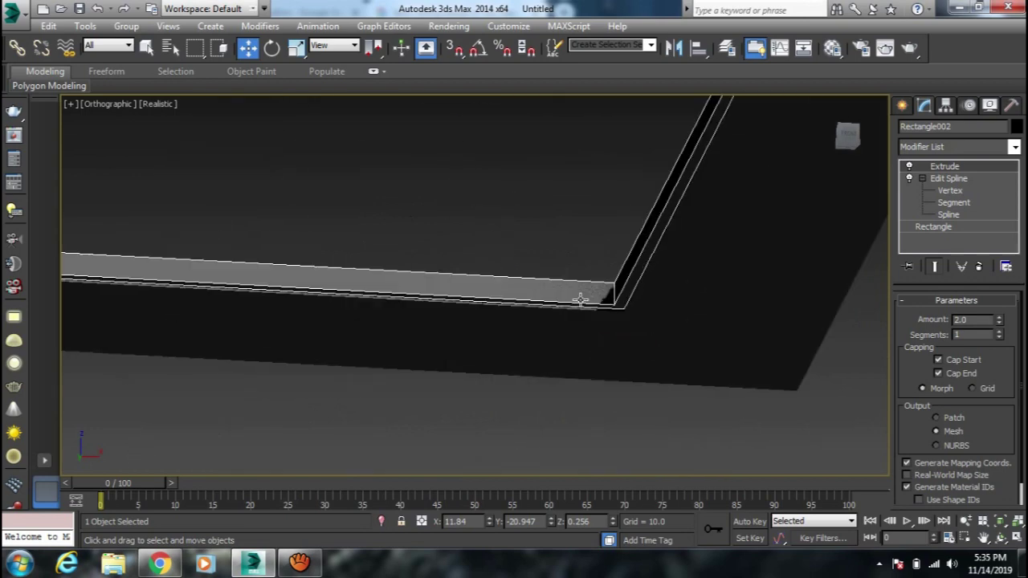
key("alt+Tab")
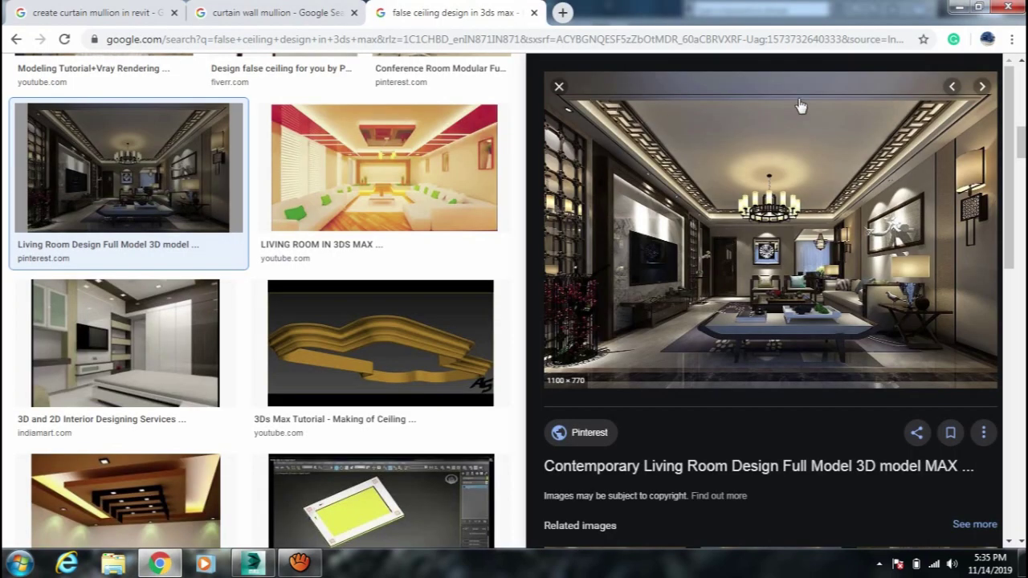
key("alt+Tab")
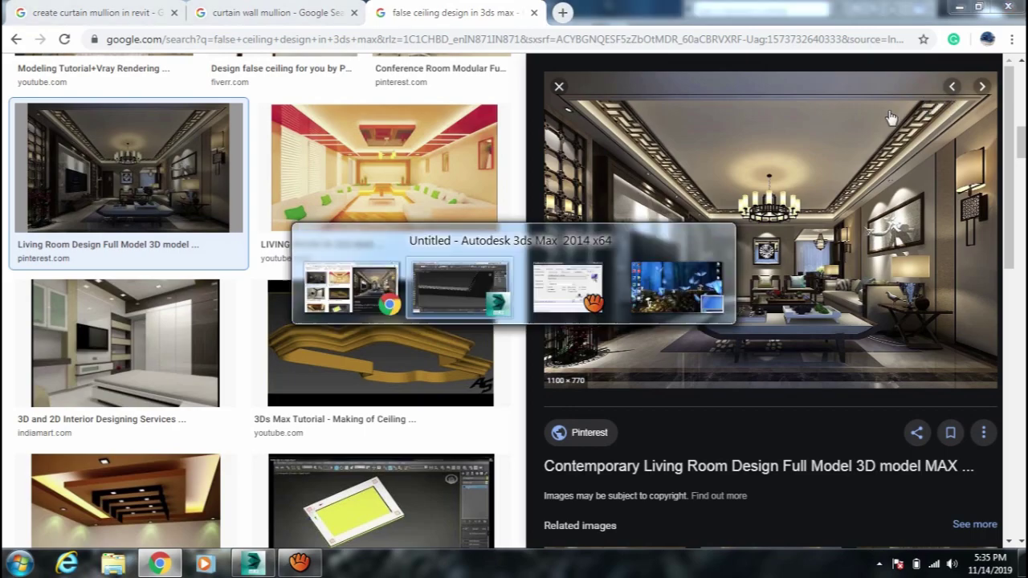
key("t")
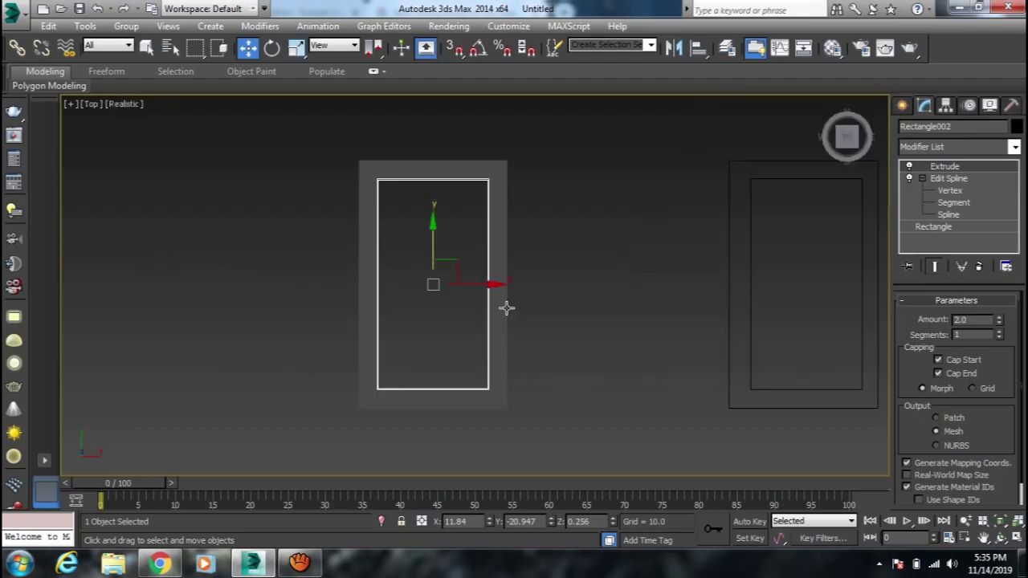
middle_click_drag(597, 329, 535, 323)
Step: Outline Rectangle004's spline by 1 and add a 2.0 Extrude modifier
left_click(705, 325)
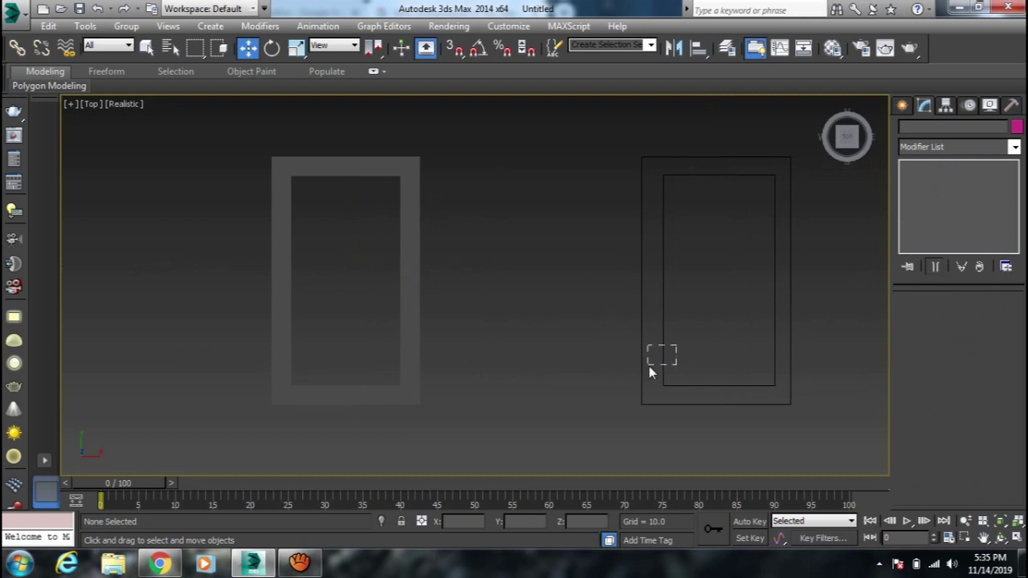
left_click(662, 366)
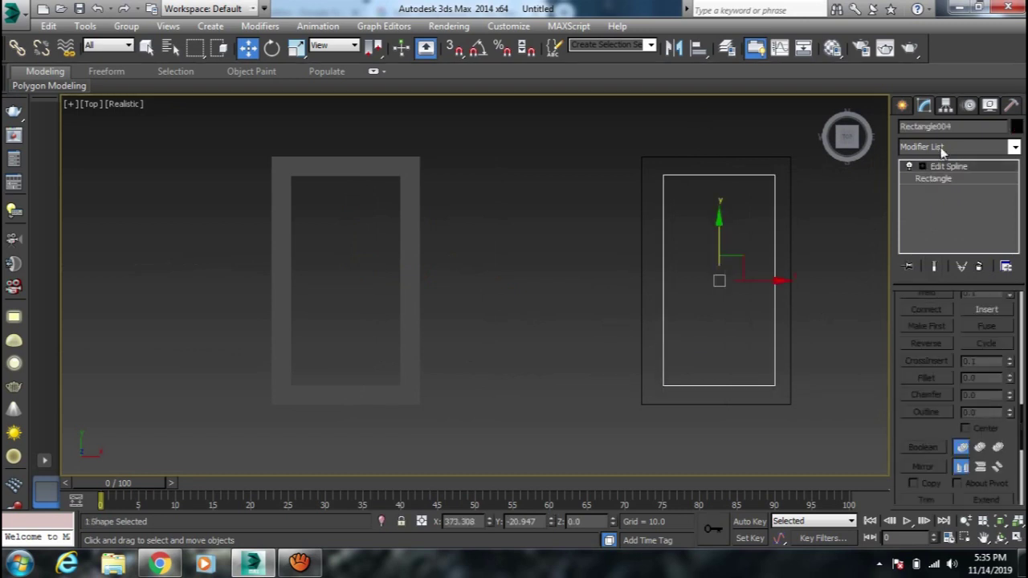
left_click(924, 167)
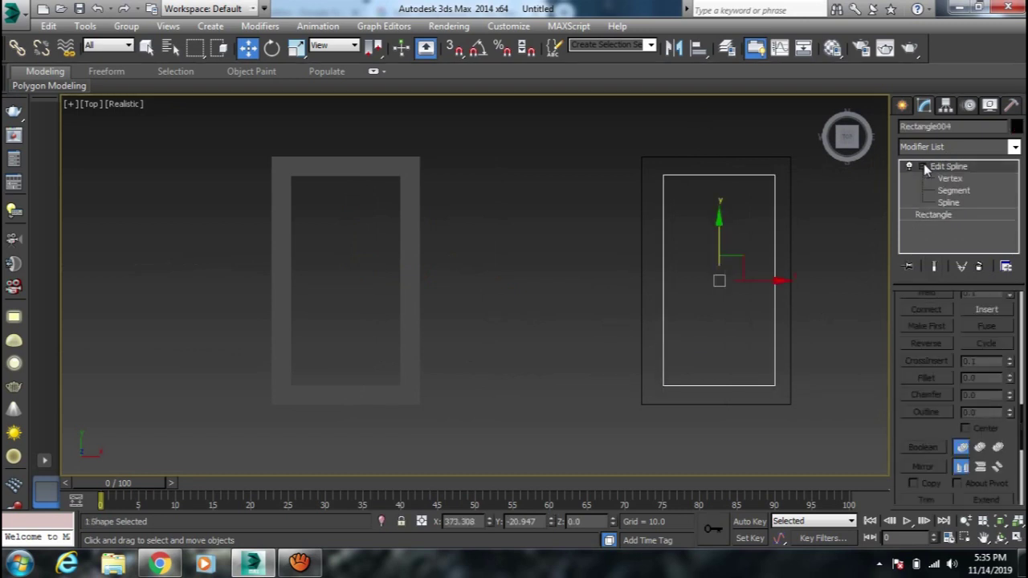
left_click(948, 203)
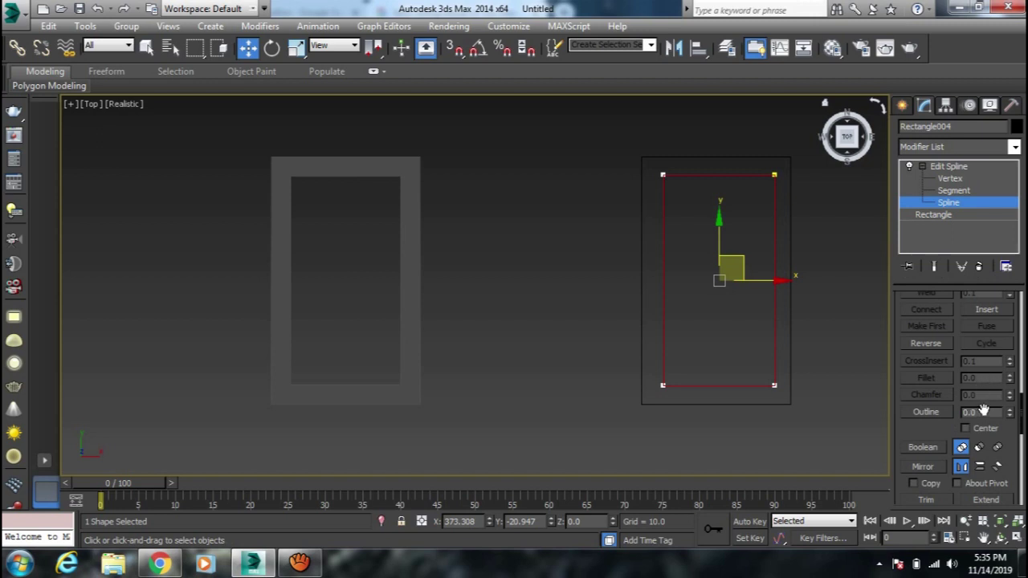
left_click(984, 412)
type("1")
key("Return")
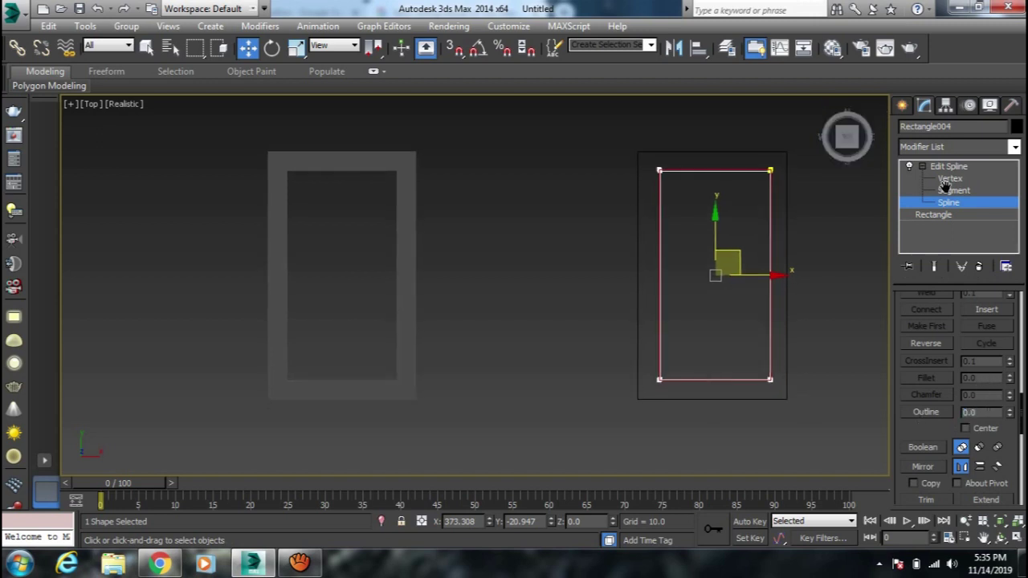
left_click(954, 147)
type("ex")
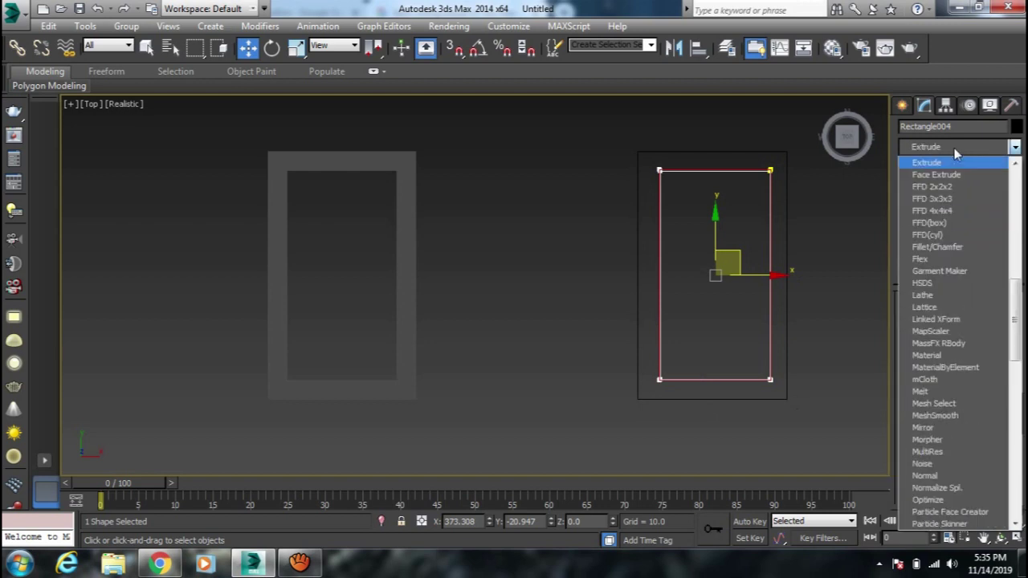
left_click(950, 163)
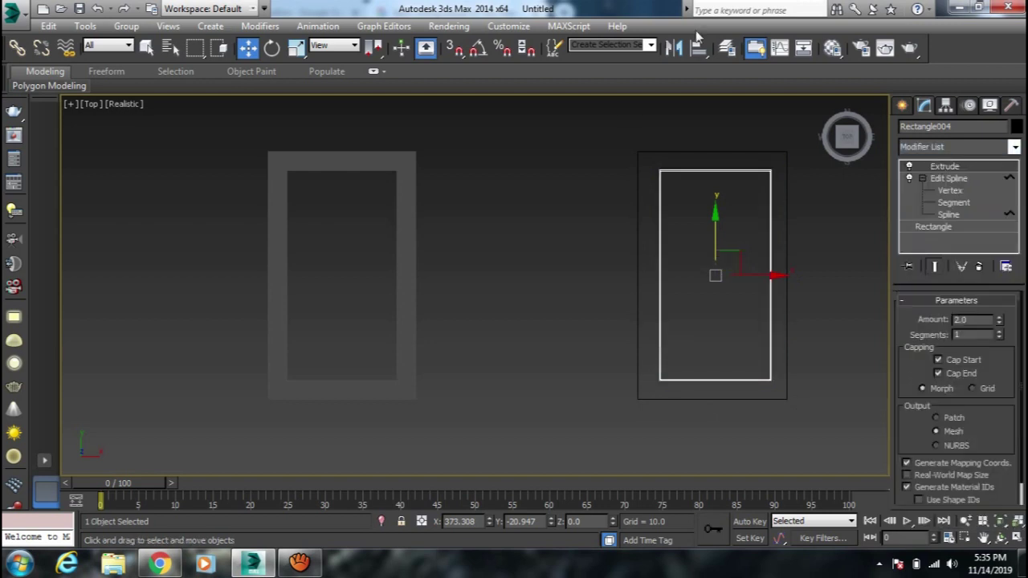
Step: Align Rectangle004 pivot-to-pivot with Rectangle002 on X, Y and Z positions
left_click(673, 48)
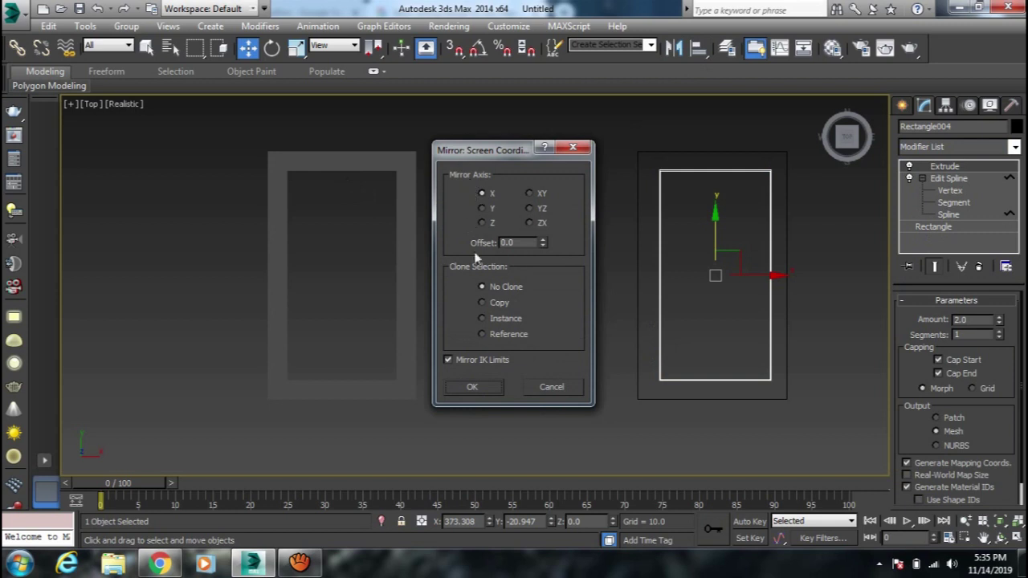
left_click(573, 147)
left_click(698, 48)
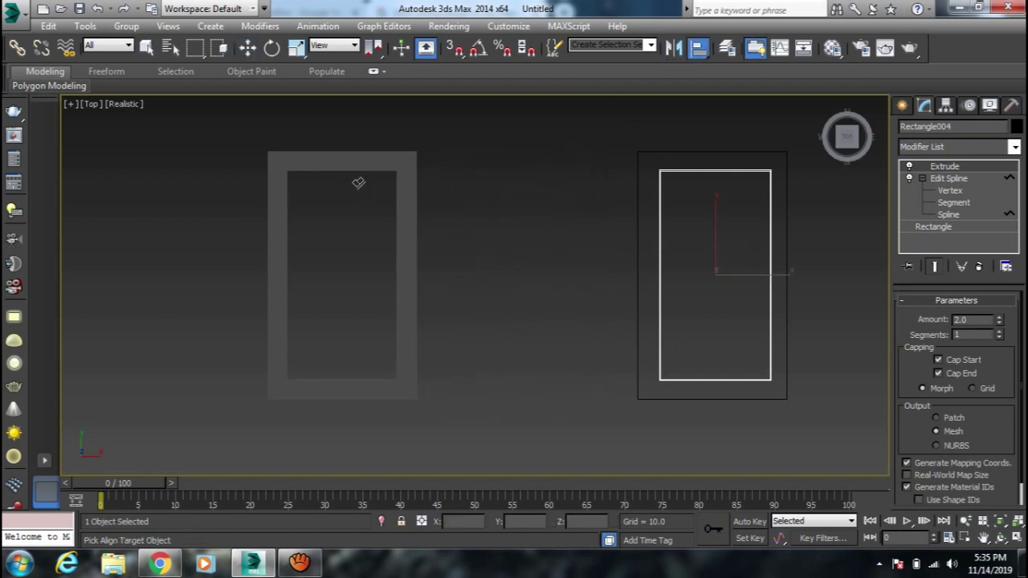
scroll(331, 174, "up", 5)
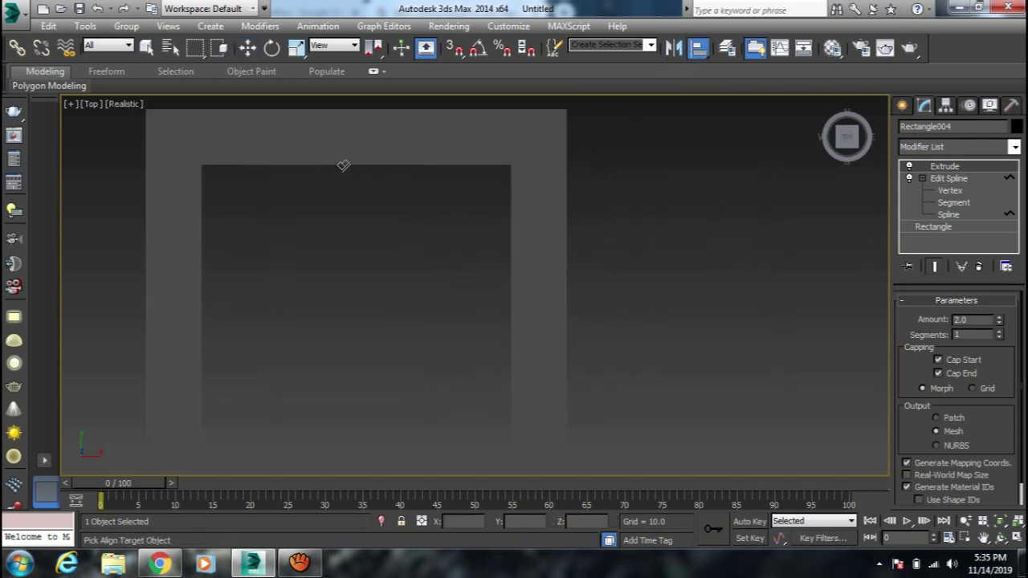
left_click(347, 166)
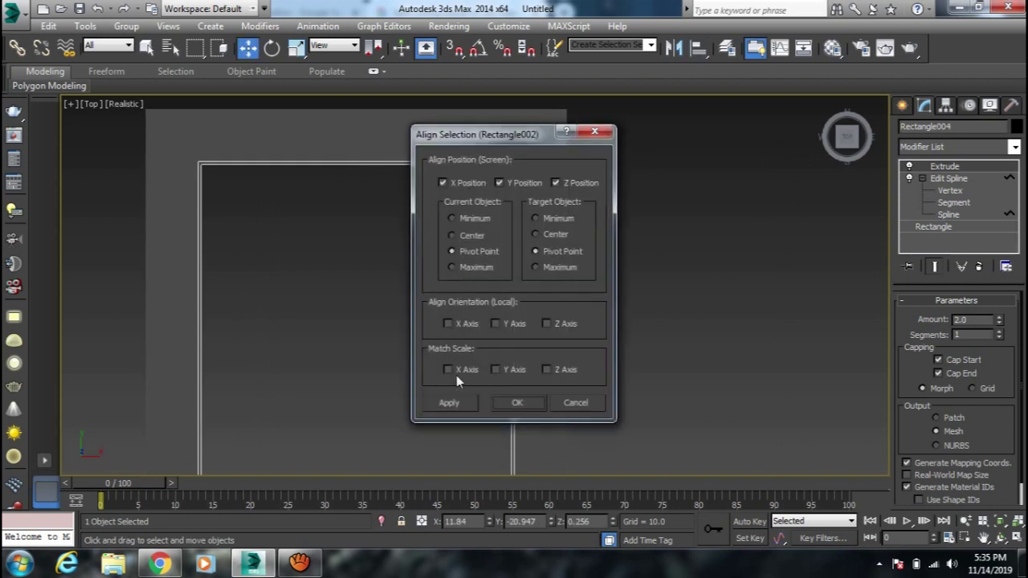
left_click(517, 404)
middle_click_drag(471, 321, 477, 296)
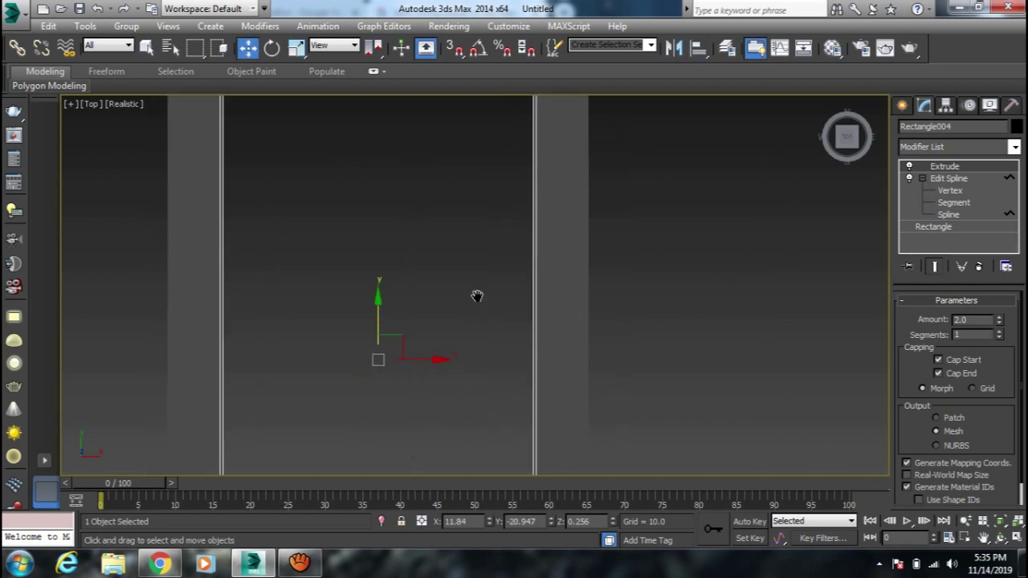
Step: In the front wireframe view, lower the outlined strip about 0.37 units to sit just below the panel
key("f")
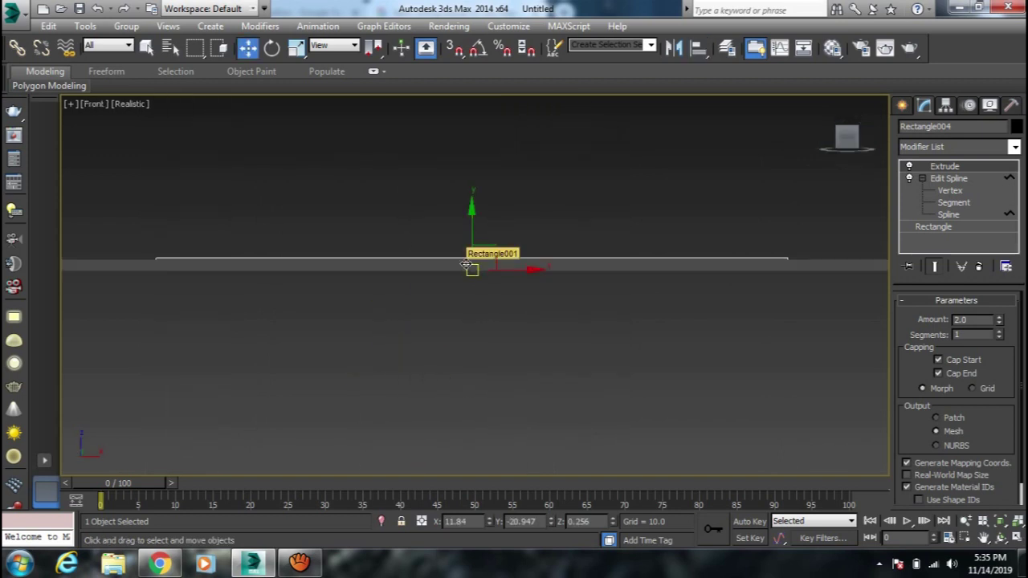
key("F3")
scroll(469, 268, "up", 1)
left_click_drag(474, 239, 479, 240)
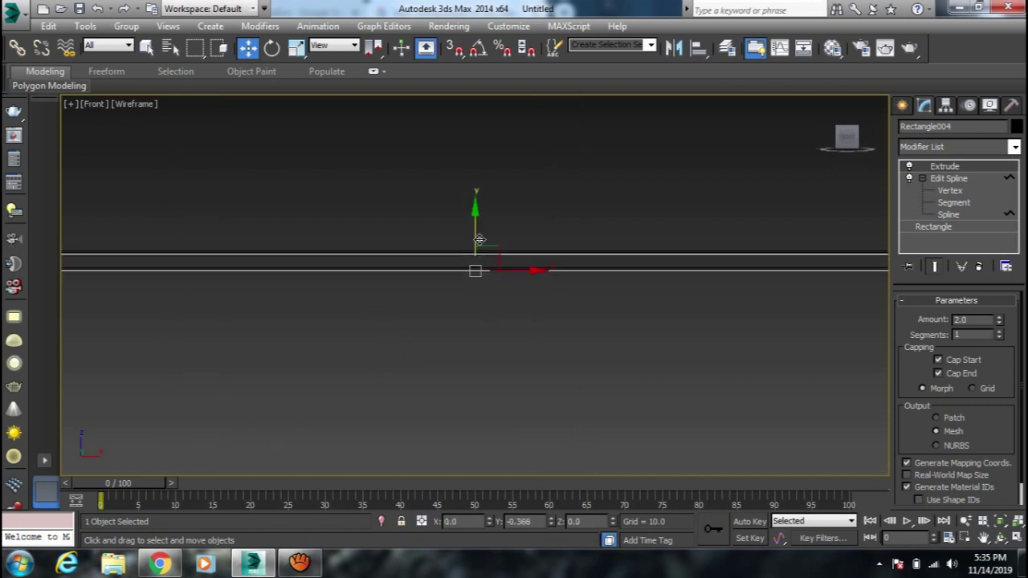
scroll(474, 265, "down", 2)
scroll(469, 291, "down", 2)
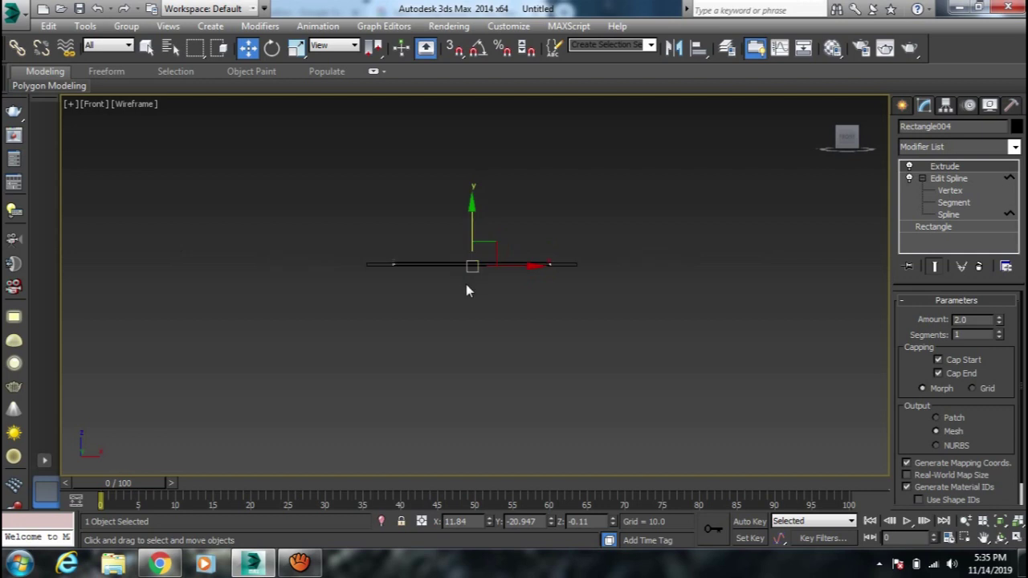
Step: Restore realistic shading, orbit around the frame to check the strip, and compare with the browser reference images
middle_click_drag(506, 343, 483, 290, "alt")
scroll(483, 291, "up", 4)
mouse_move(436, 239)
middle_mouse_down("alt")
mouse_move(440, 319)
mouse_move(443, 306)
middle_mouse_up("alt")
key("F3")
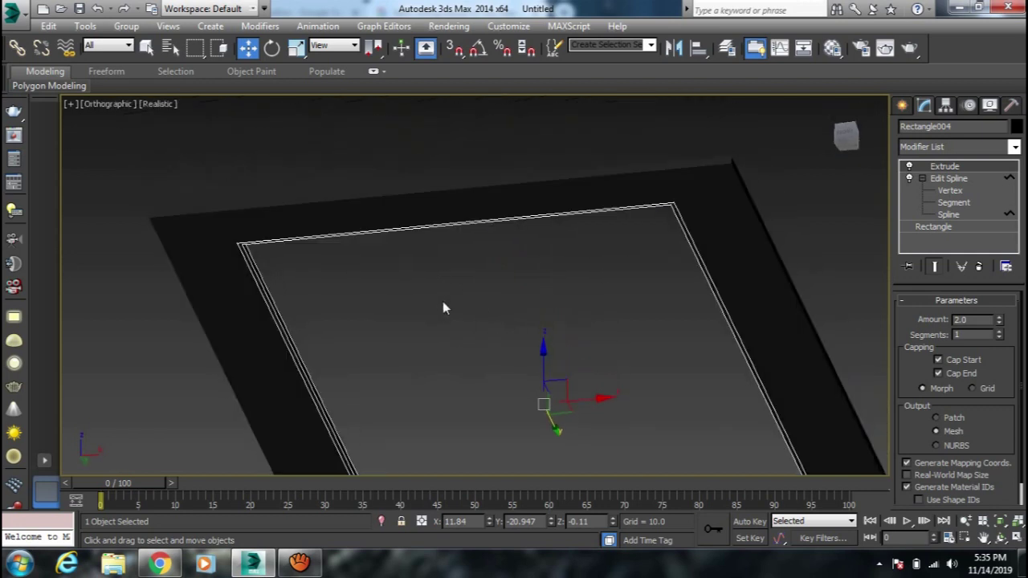
left_click(438, 294)
scroll(280, 243, "up", 2)
scroll(210, 243, "up", 2)
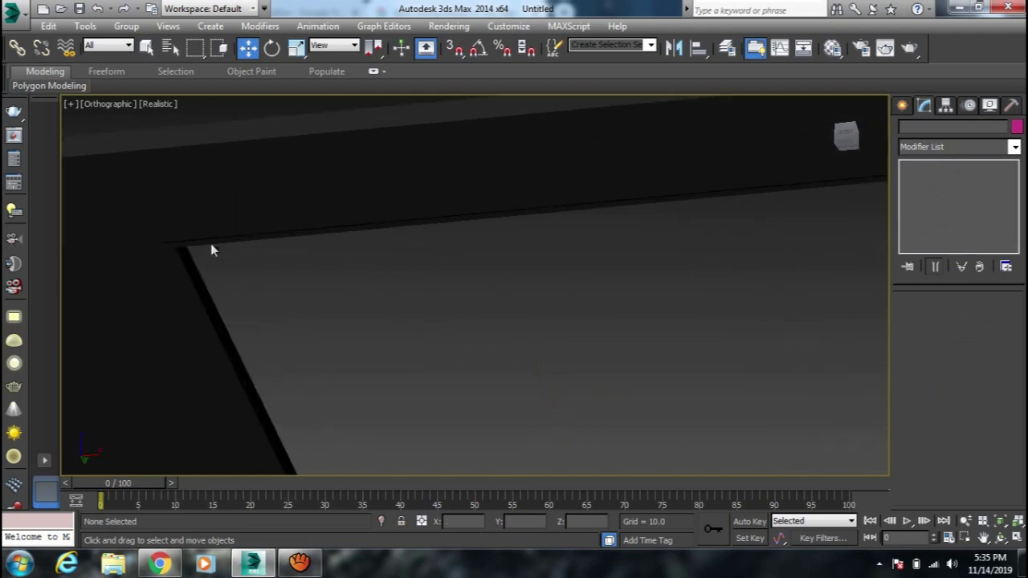
scroll(198, 247, "up", 2)
middle_click_drag(198, 248, 280, 241)
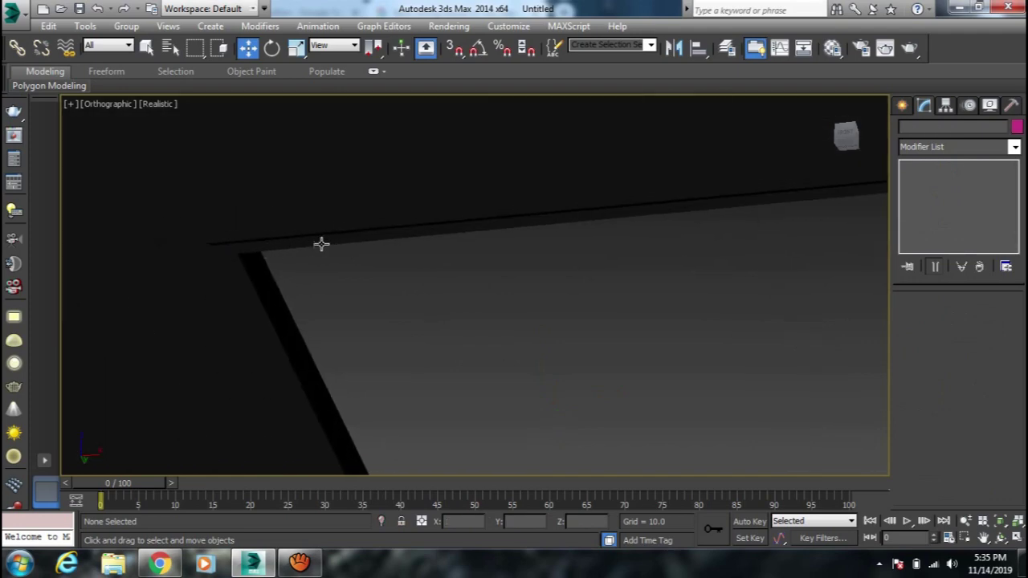
key("alt+Tab")
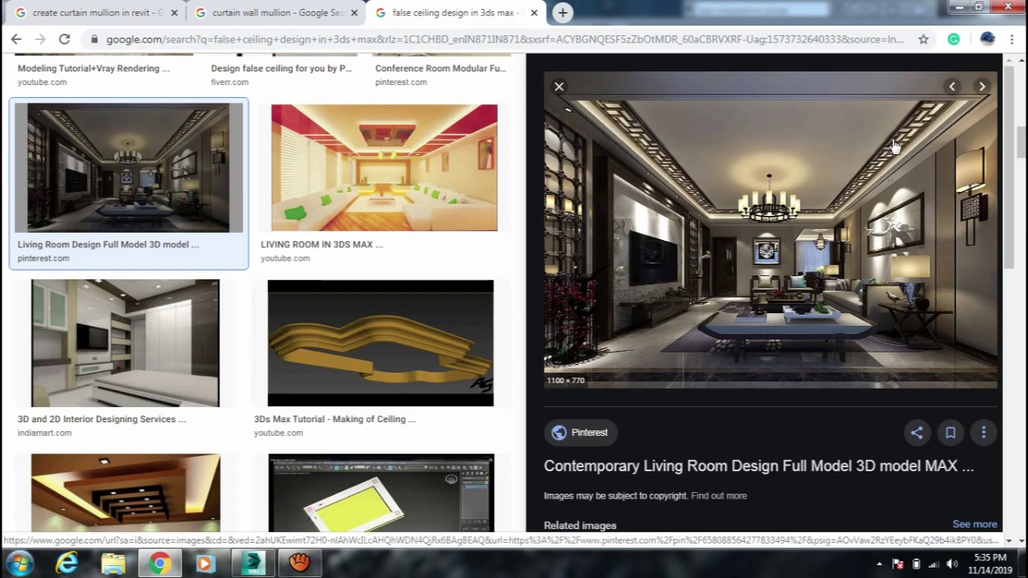
key("alt+Tab")
Step: Show the door frame centred in the Top view in wireframe, checking the browser reference images
key("t")
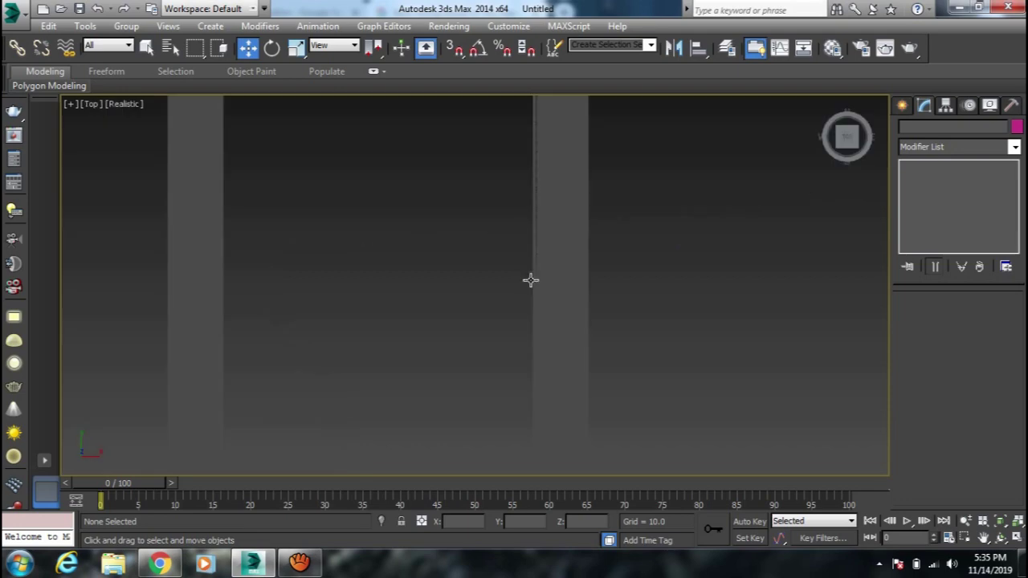
scroll(546, 305, "down", 5)
key("F3")
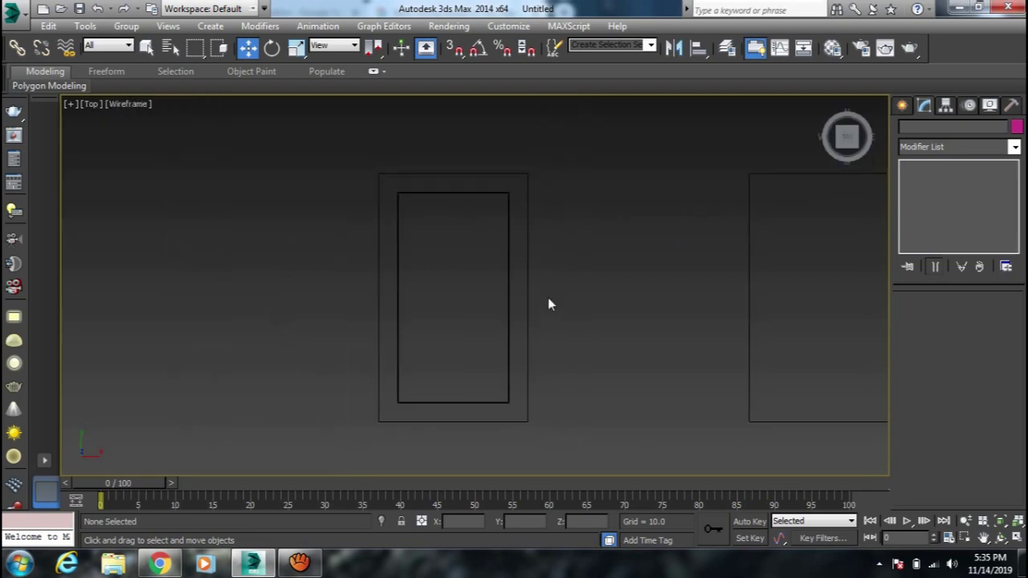
middle_click_drag(515, 321, 473, 321)
scroll(473, 323, "up", 2)
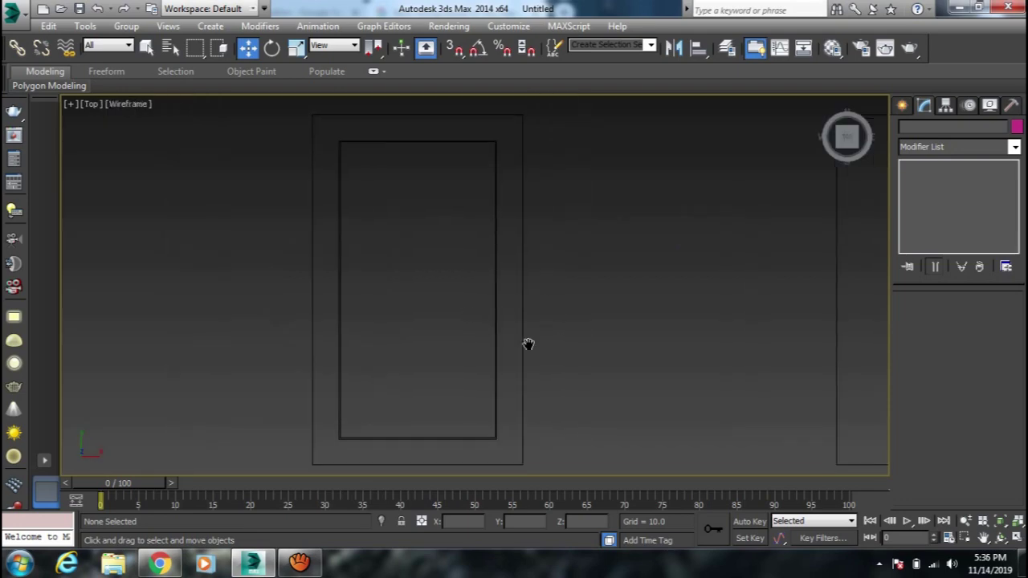
key("alt+Tab")
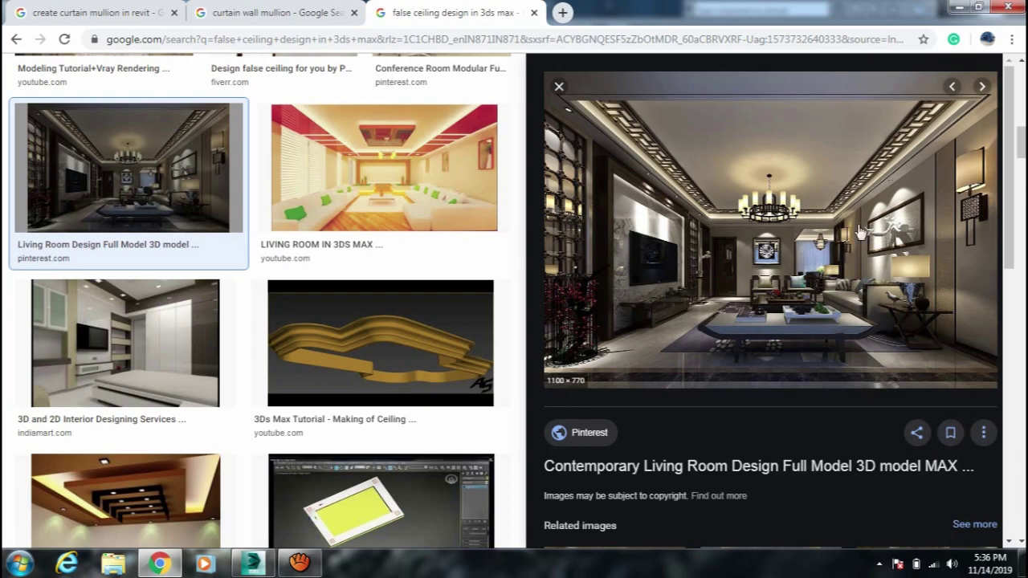
key("alt+Tab")
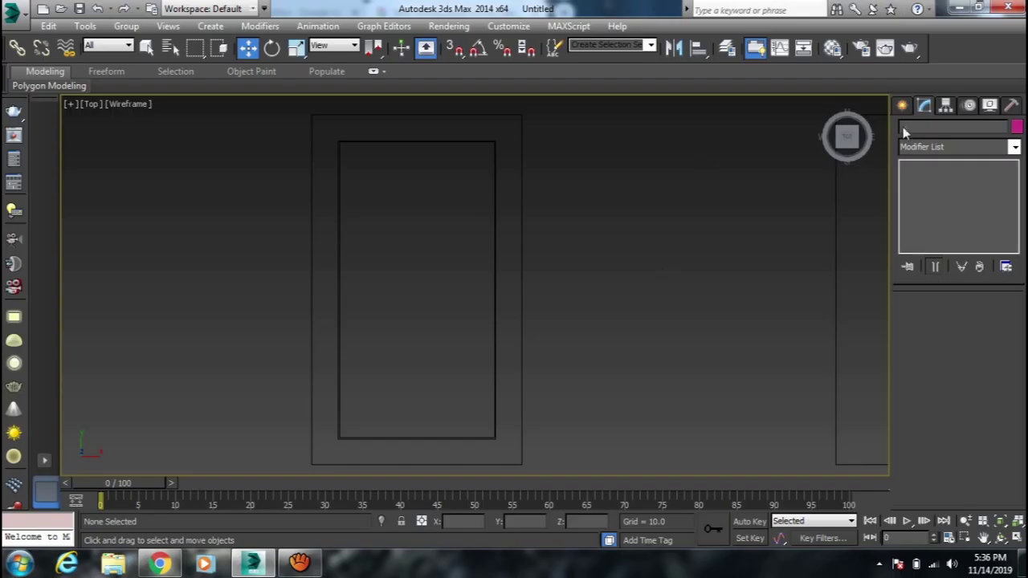
Step: Bring up the Create panel's Geometry categories list
left_click(903, 106)
left_click(907, 129)
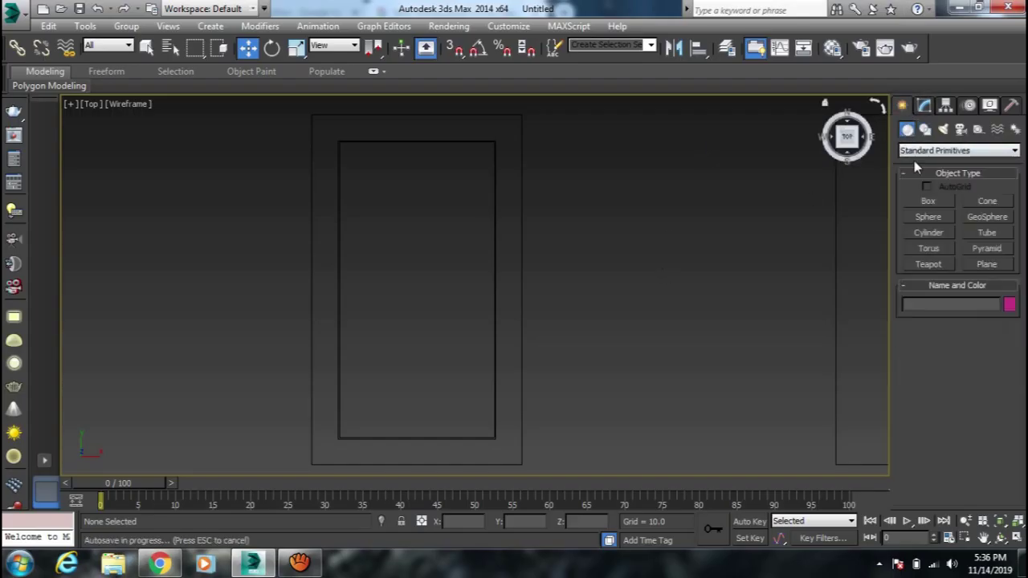
left_click(917, 151)
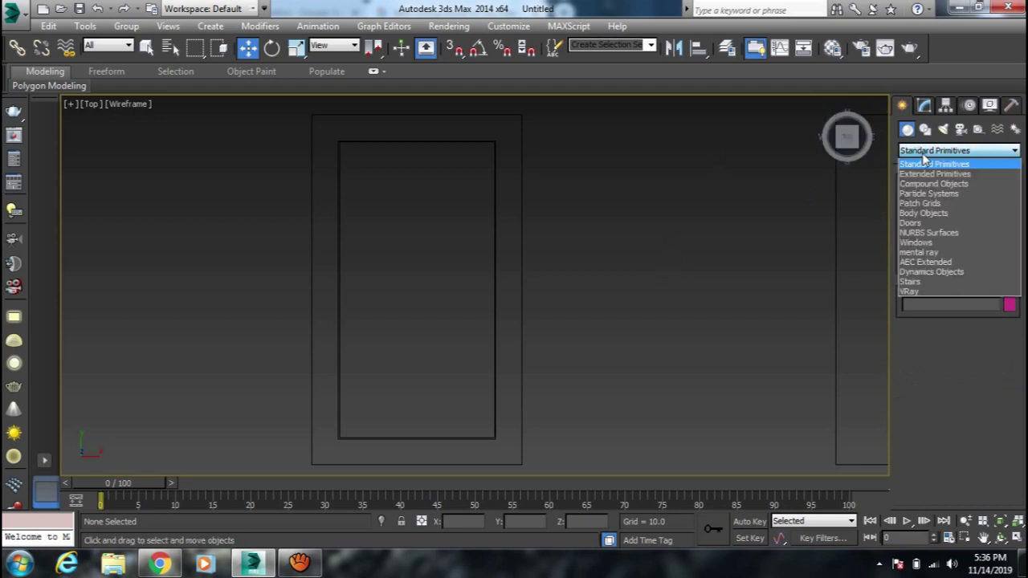
Step: Draw a narrow 203.502 by 12.88 Standard Primitives plane down the door frame's inner right side
left_click(923, 155)
left_click(986, 265)
mouse_move(668, 263)
middle_mouse_down()
mouse_move(515, 114)
mouse_move(530, 127)
middle_mouse_up()
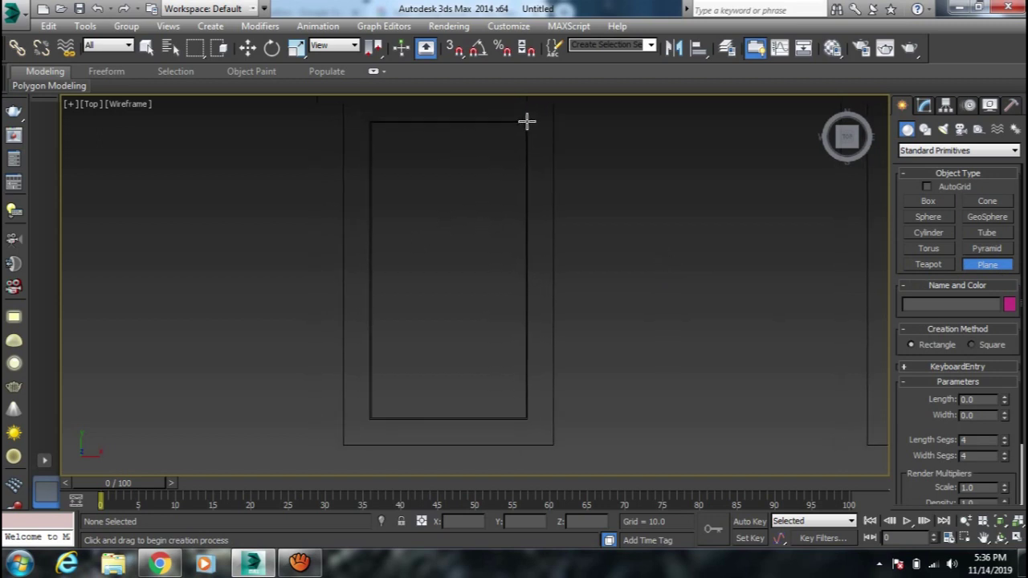
left_click_drag(527, 121, 508, 418)
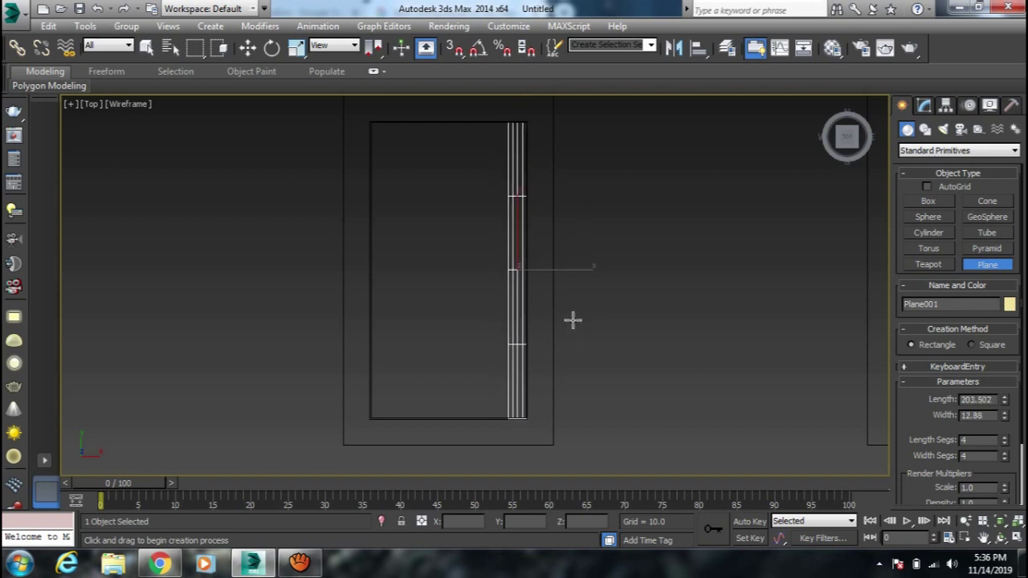
Step: Give the plane 19 length segments and 3 width segments
key("w")
left_click(920, 109)
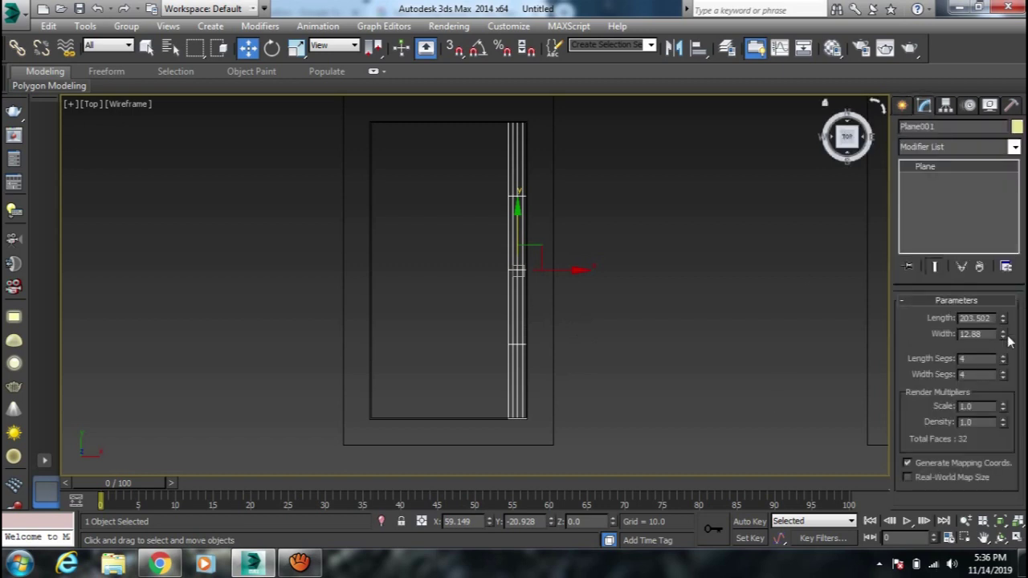
left_click_drag(1004, 360, 1004, 359)
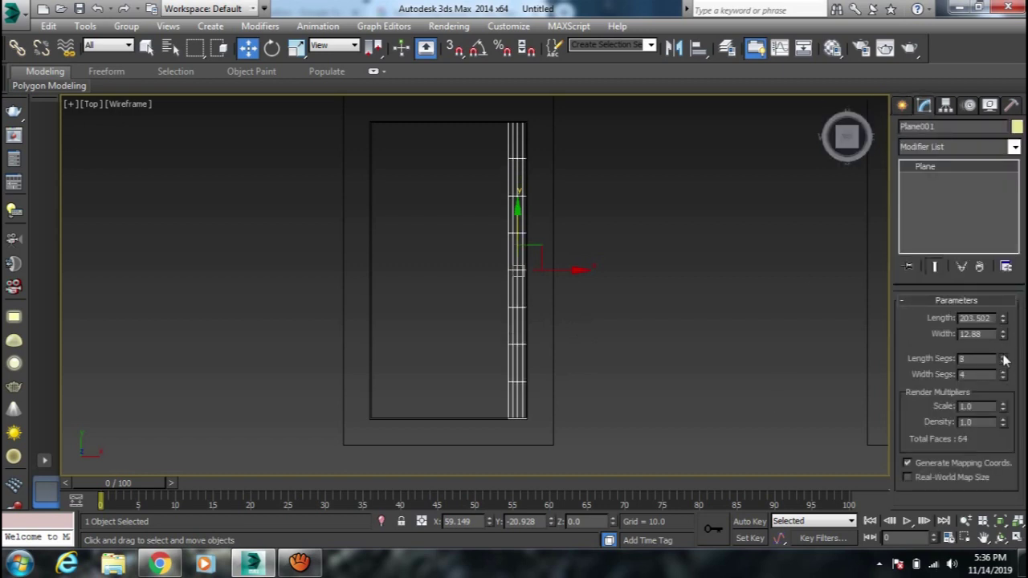
left_click_drag(1004, 360, 1004, 360)
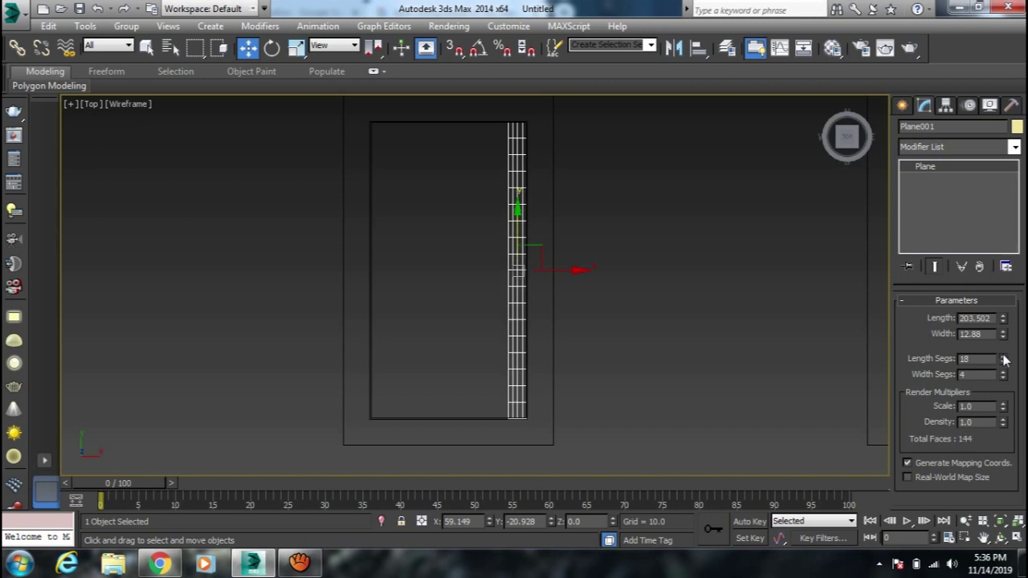
left_click(1004, 377)
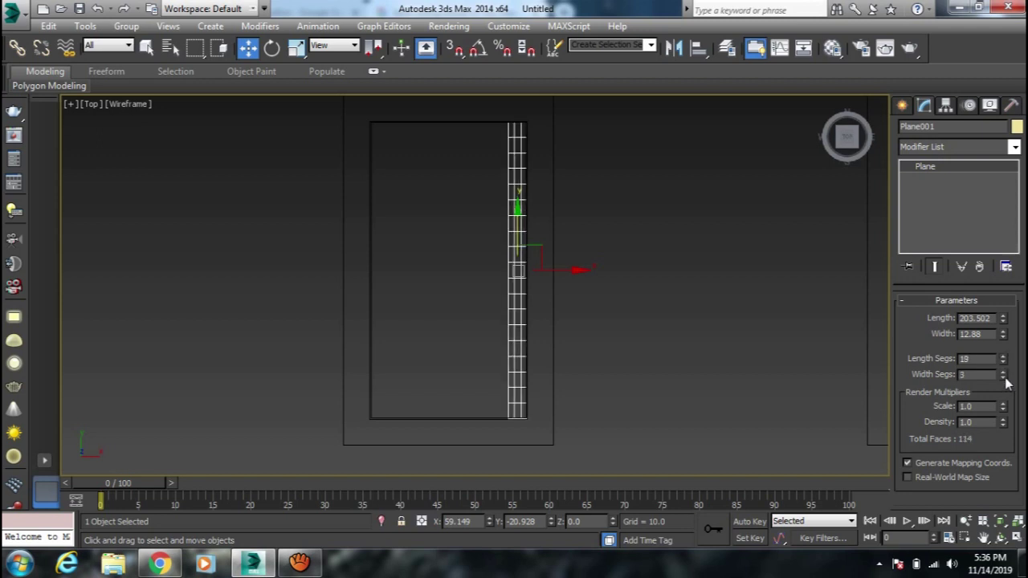
middle_click_drag(559, 356, 565, 371)
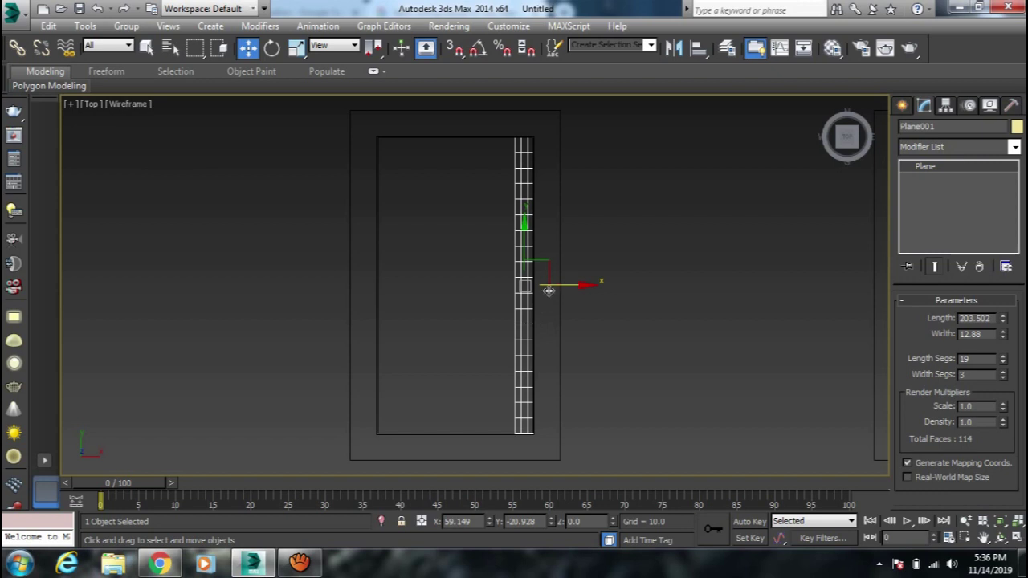
left_click(73, 85)
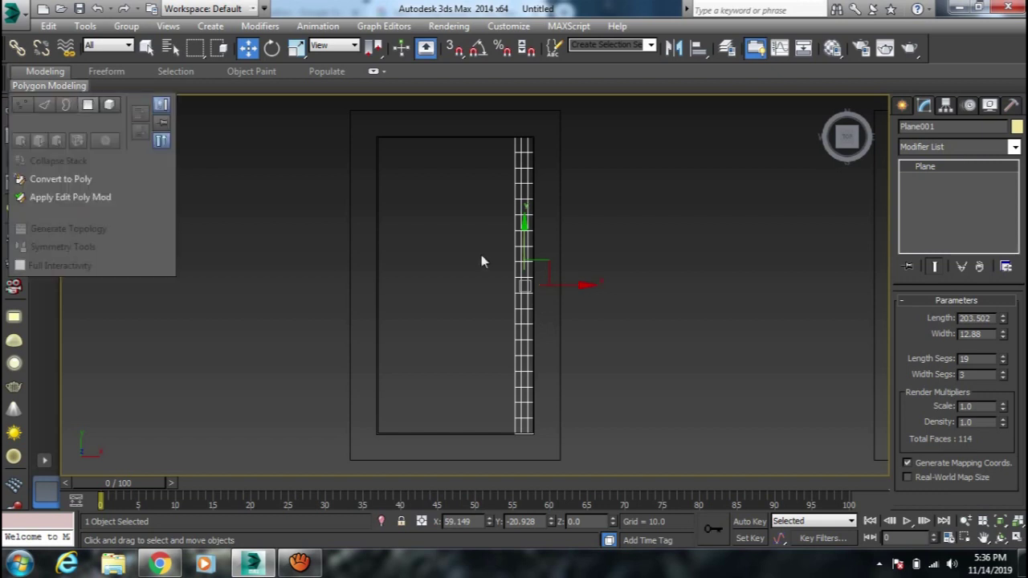
Step: Convert the narrow plane to Editable Poly and add an Edit Poly modifier
left_click(633, 275)
left_click(527, 259)
right_click(528, 259)
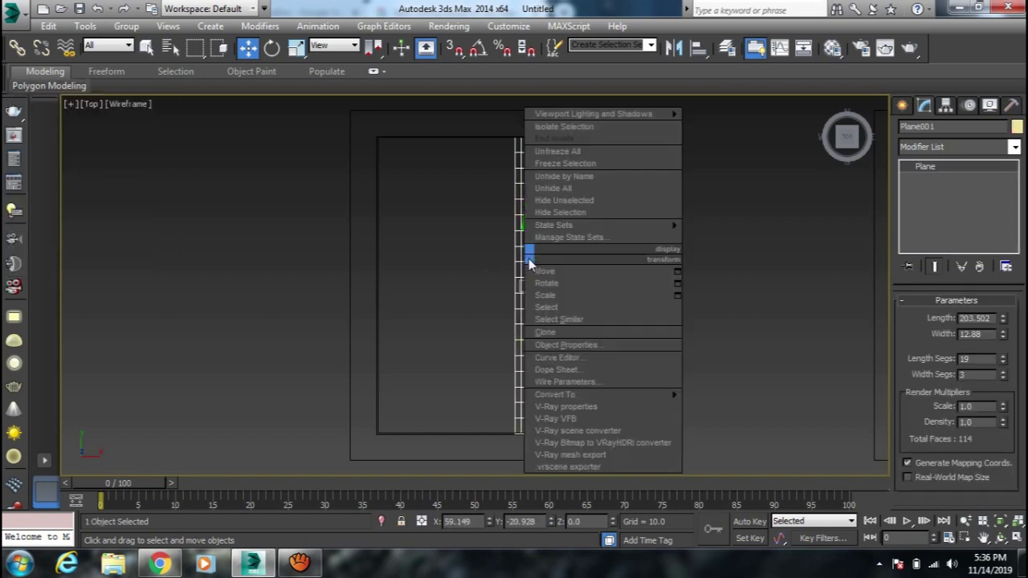
mouse_move(556, 395)
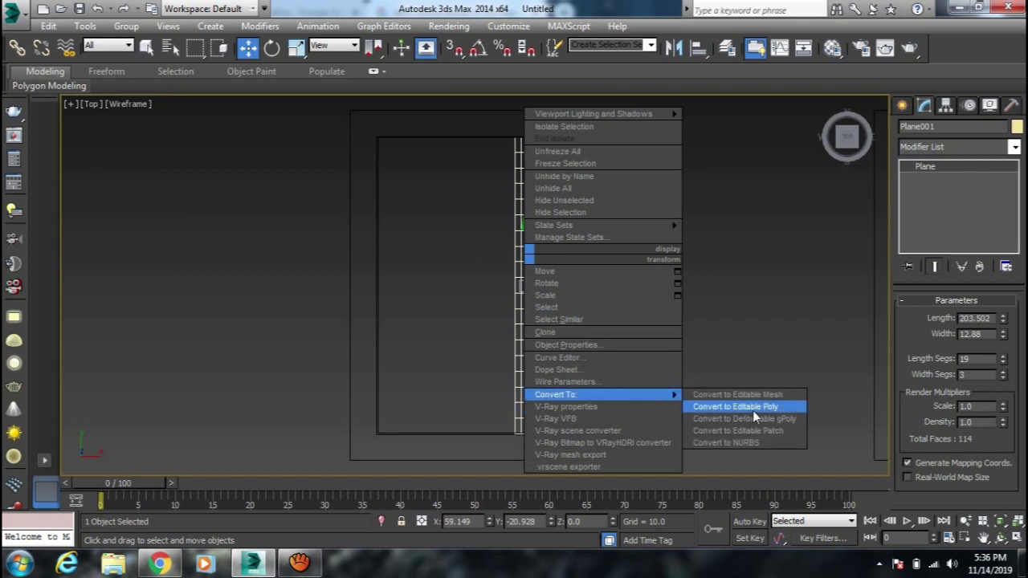
left_click(752, 410)
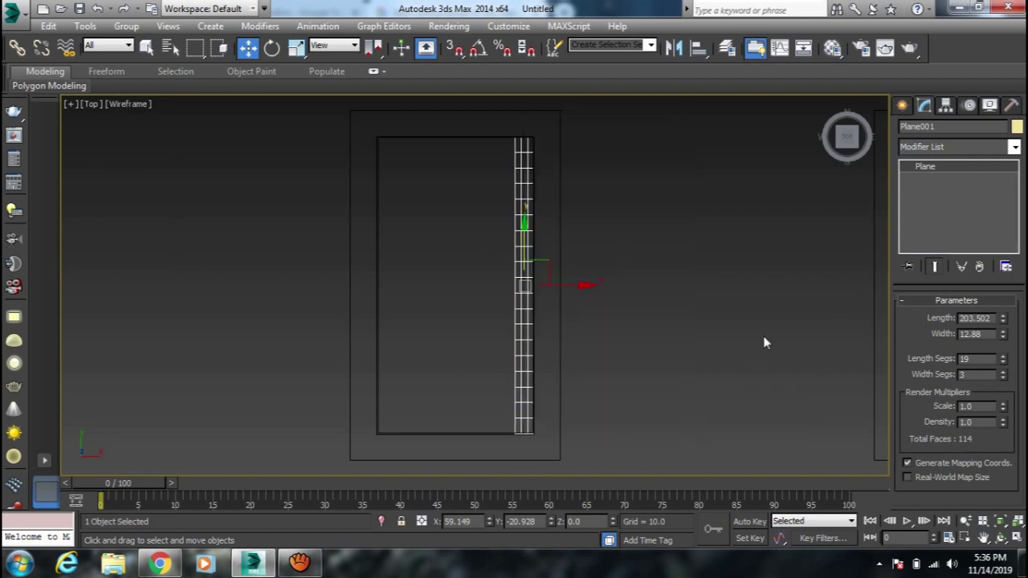
left_click(944, 149)
key("e")
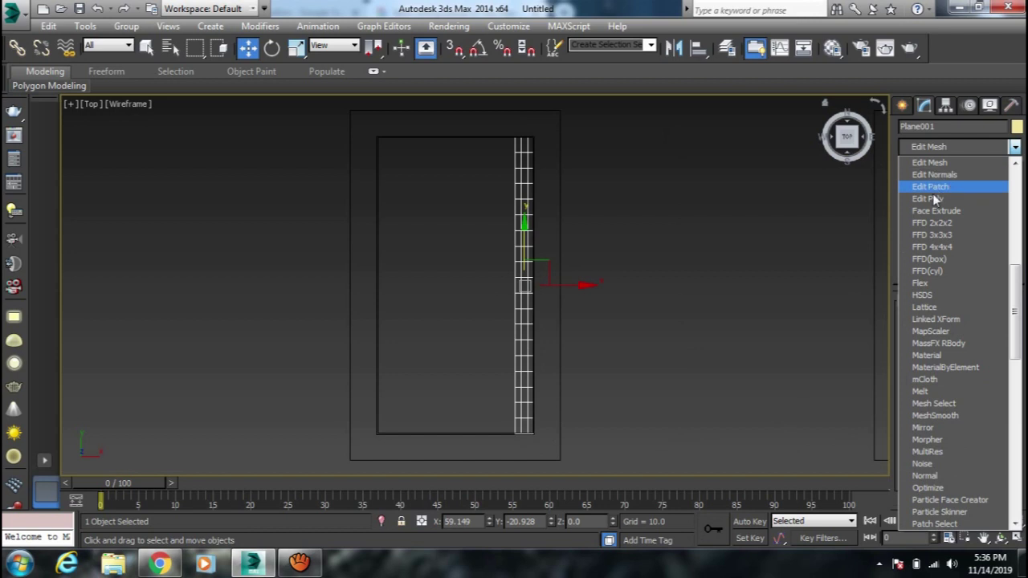
left_click(932, 198)
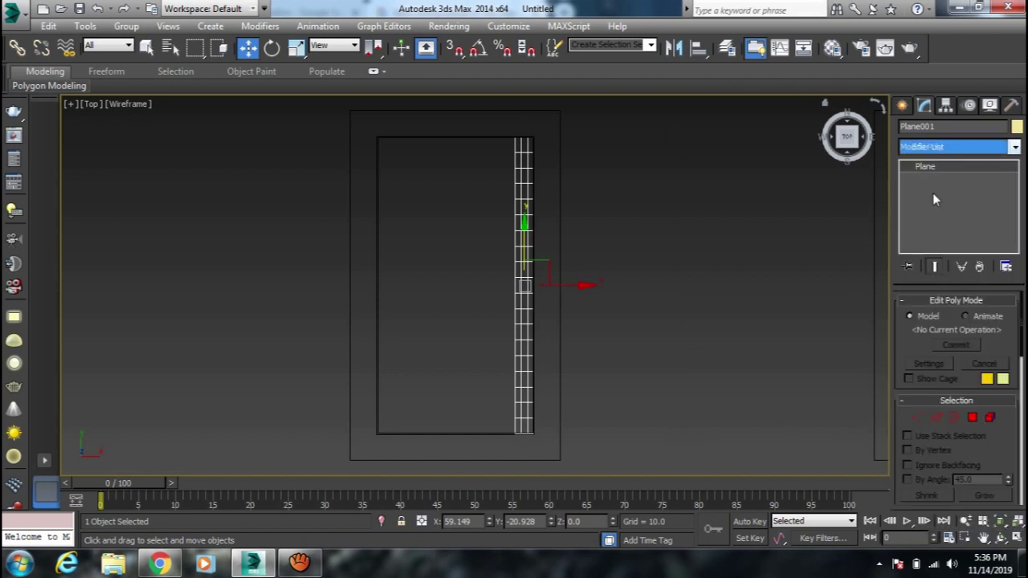
Step: Select all the strip's edges and apply the Generate Topology Tiles pattern
left_click(936, 417)
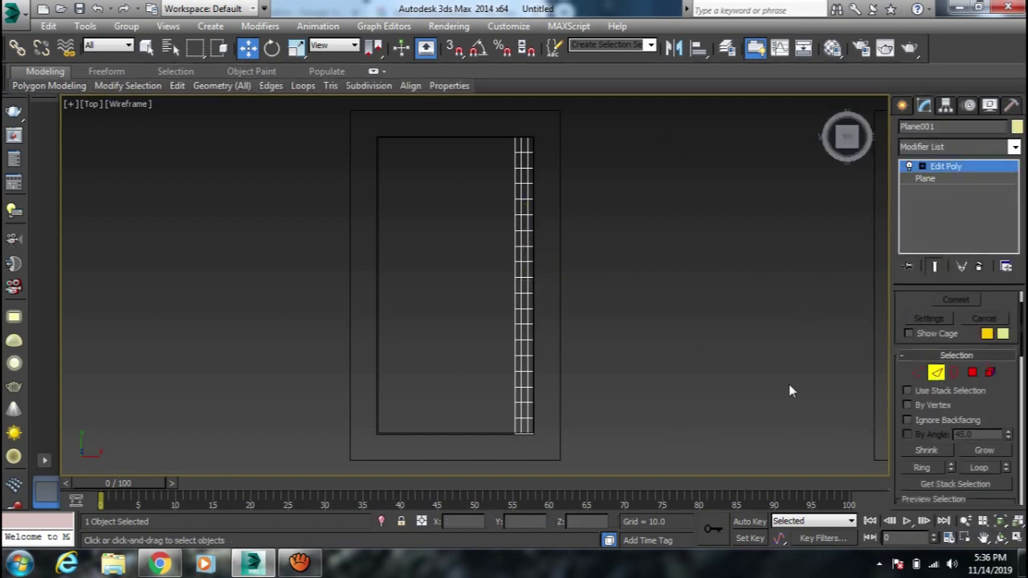
left_click_drag(663, 130, 449, 459)
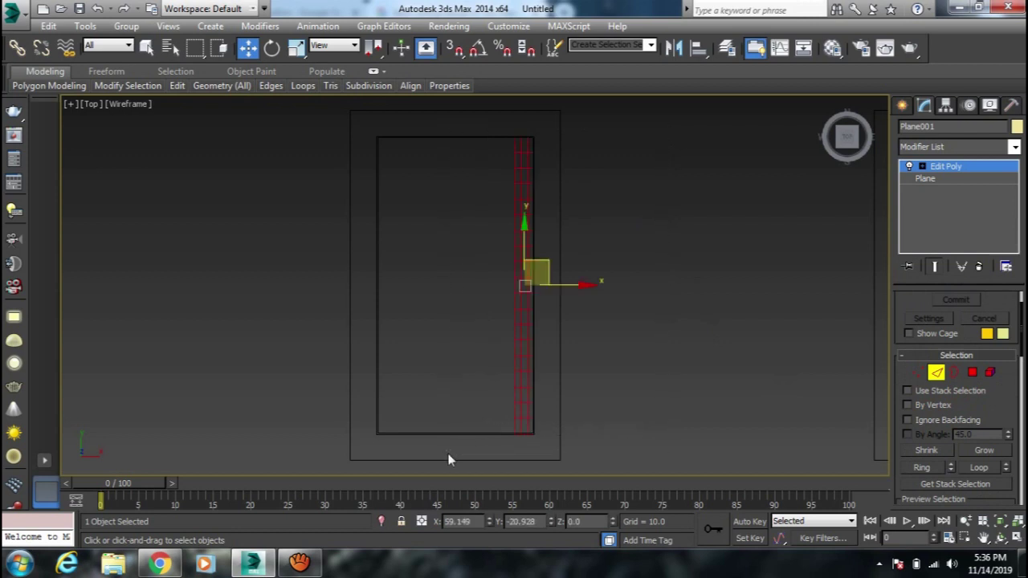
mouse_move(49, 85)
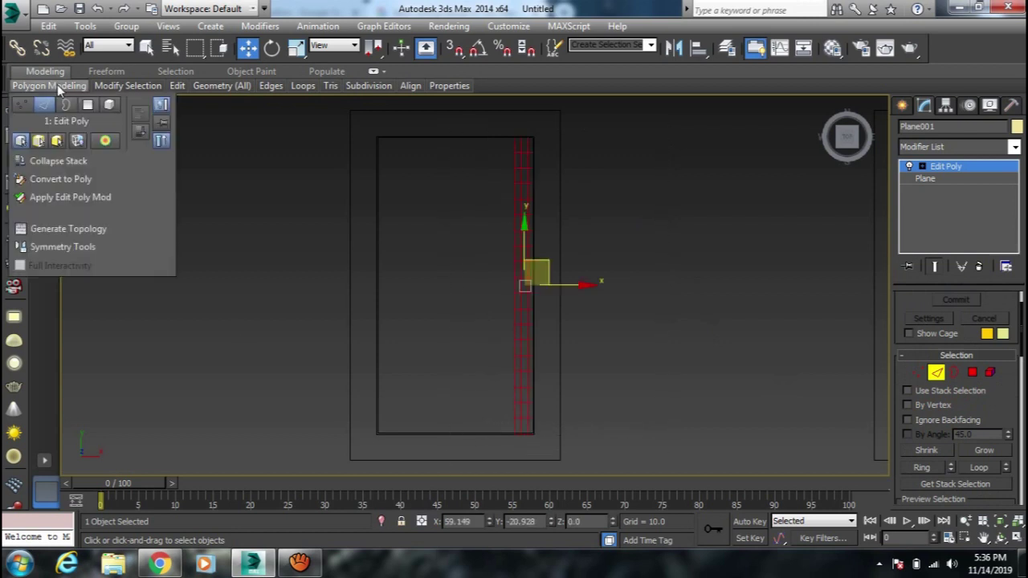
left_click(73, 228)
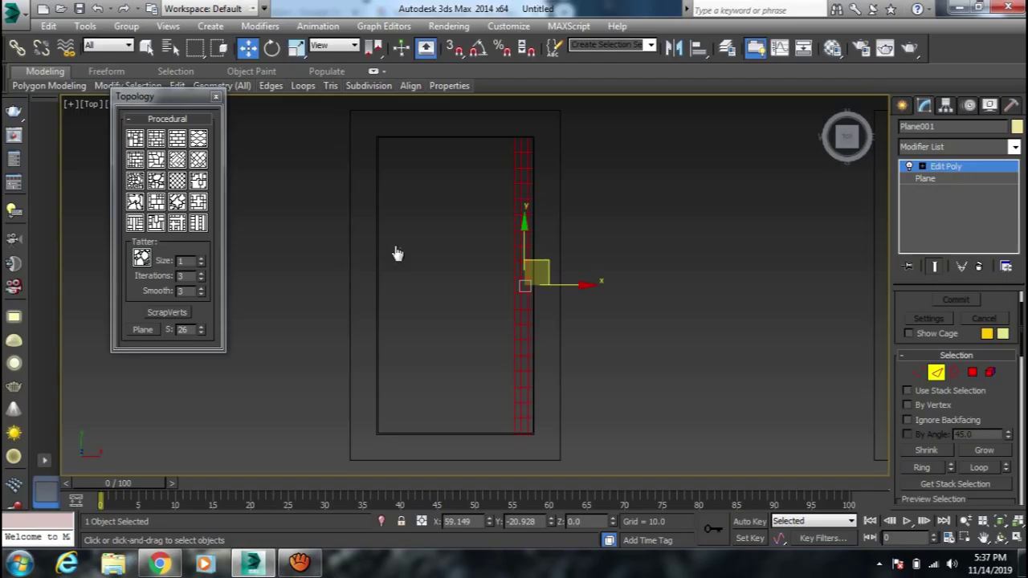
left_click(156, 141)
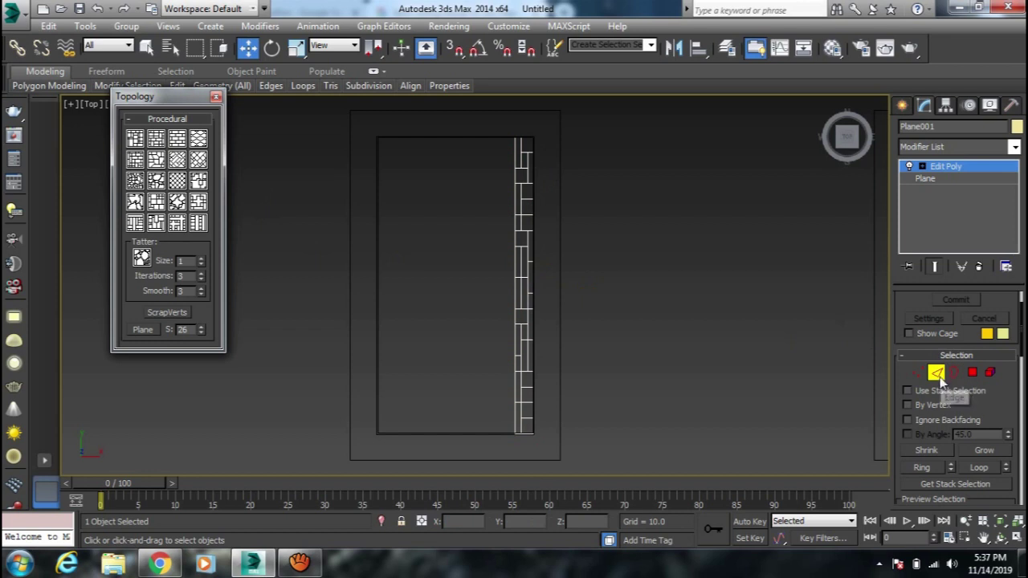
left_click(938, 374)
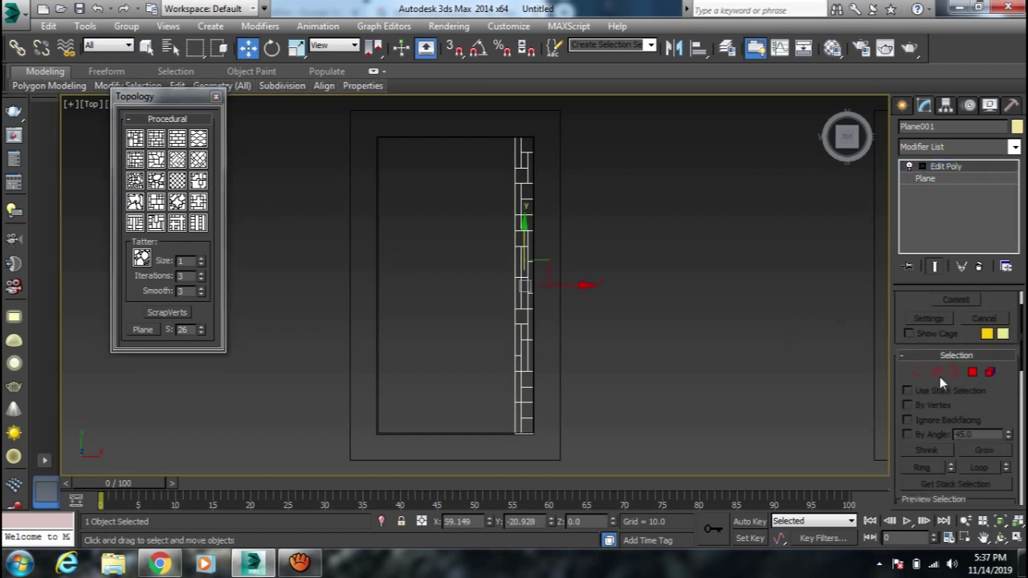
left_click(940, 376)
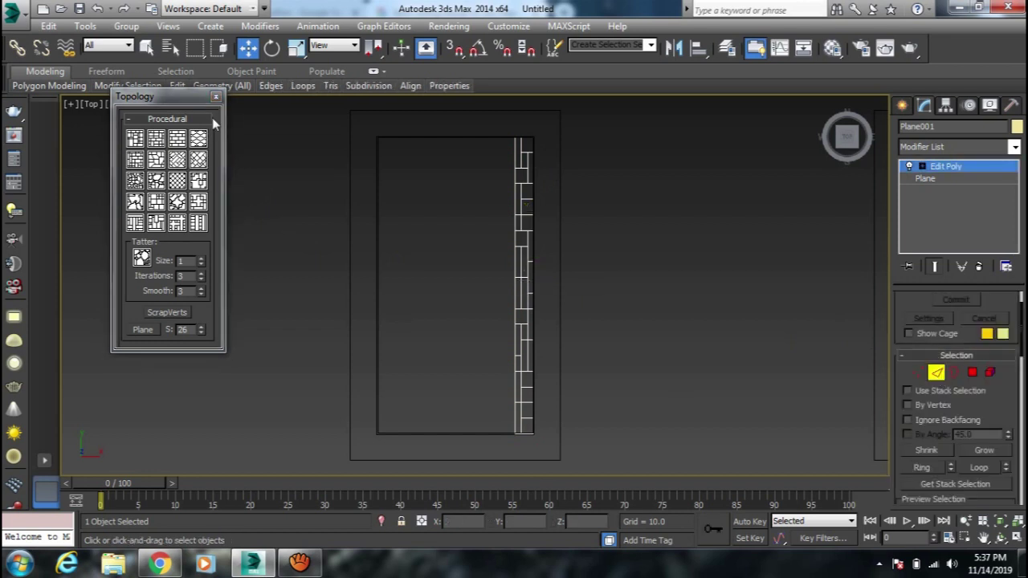
left_click(215, 97)
scroll(558, 291, "down", 3)
scroll(552, 239, "up", 2)
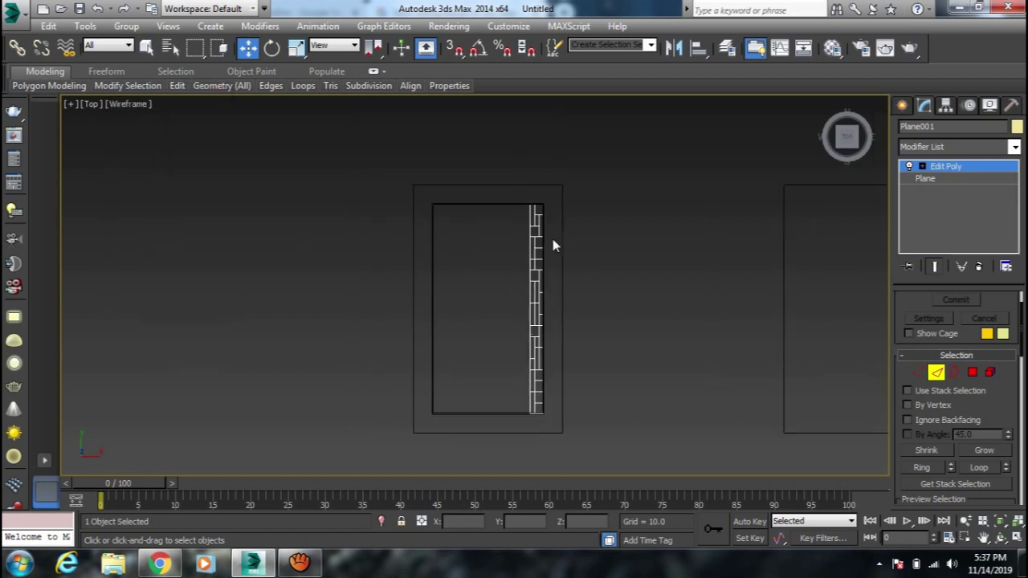
Step: Create a linear shape, Shape001, from the strip's tiled edges
left_click_drag(578, 176, 505, 437)
middle_click_drag(570, 385, 522, 382)
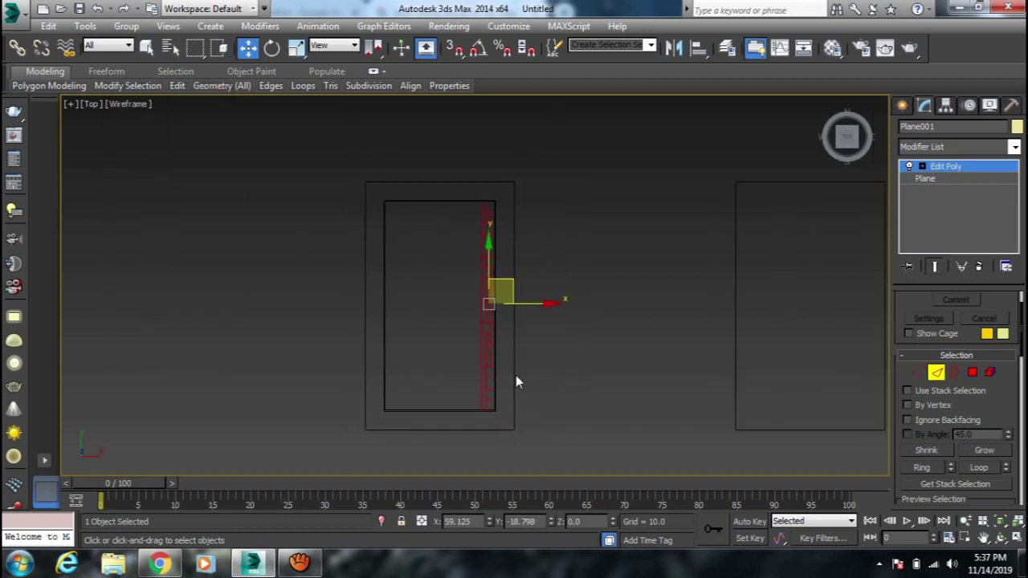
right_click(482, 317)
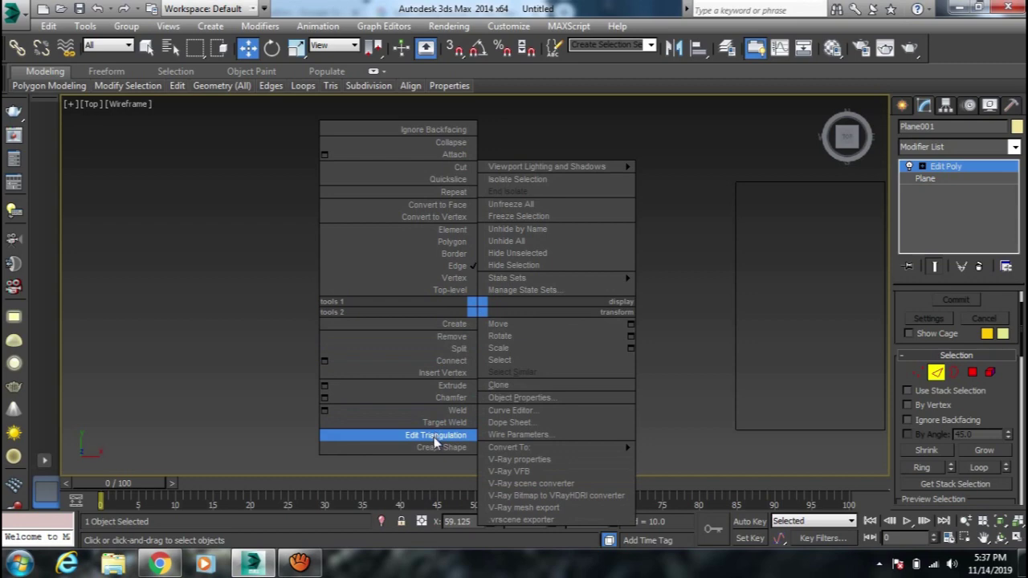
left_click(429, 449)
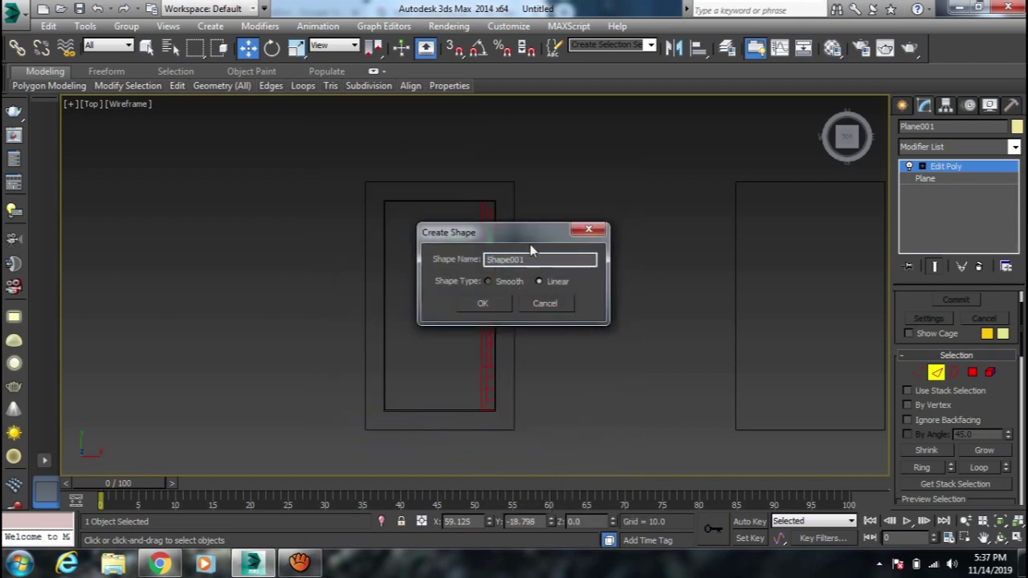
left_click_drag(531, 245, 583, 253)
left_click(551, 310)
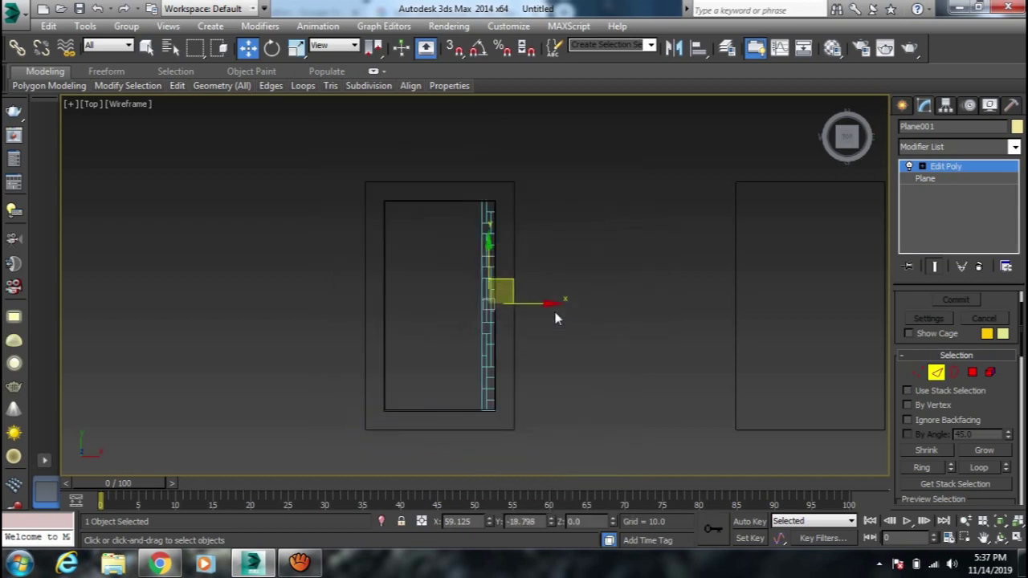
Step: Move Shape001 to the right side of the door frame and select it
left_click(936, 375)
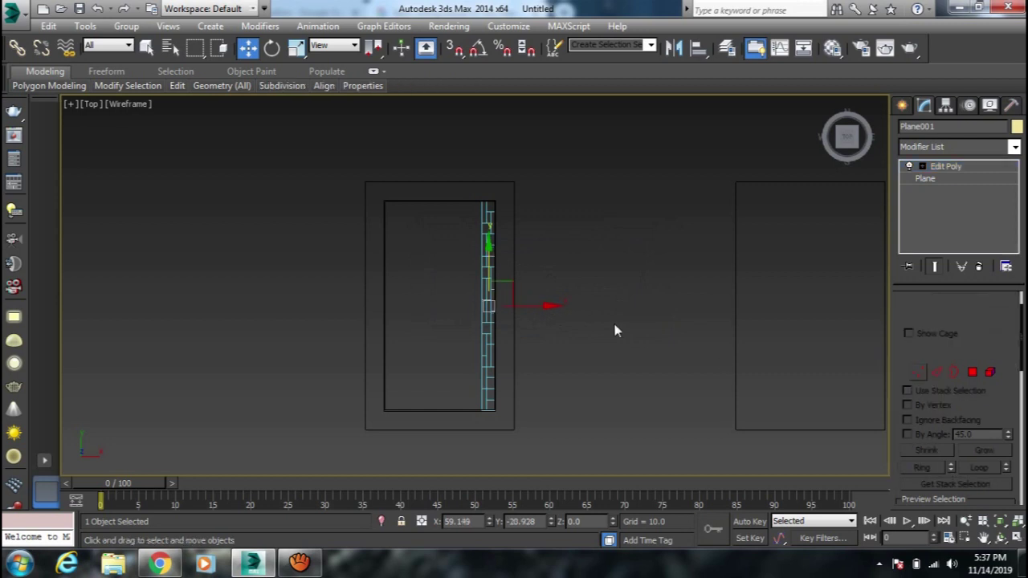
left_click_drag(554, 305, 626, 303)
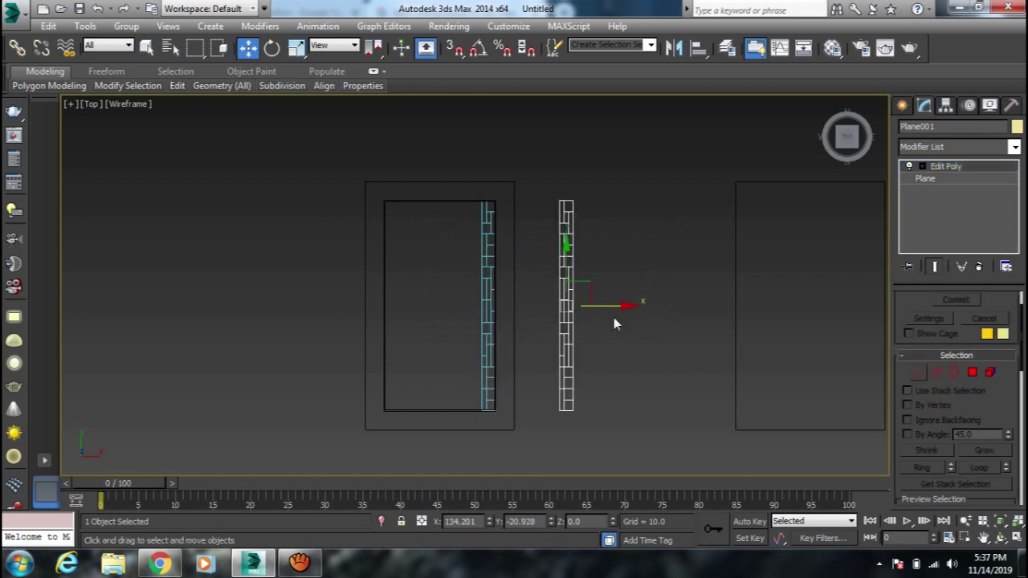
left_click(487, 330)
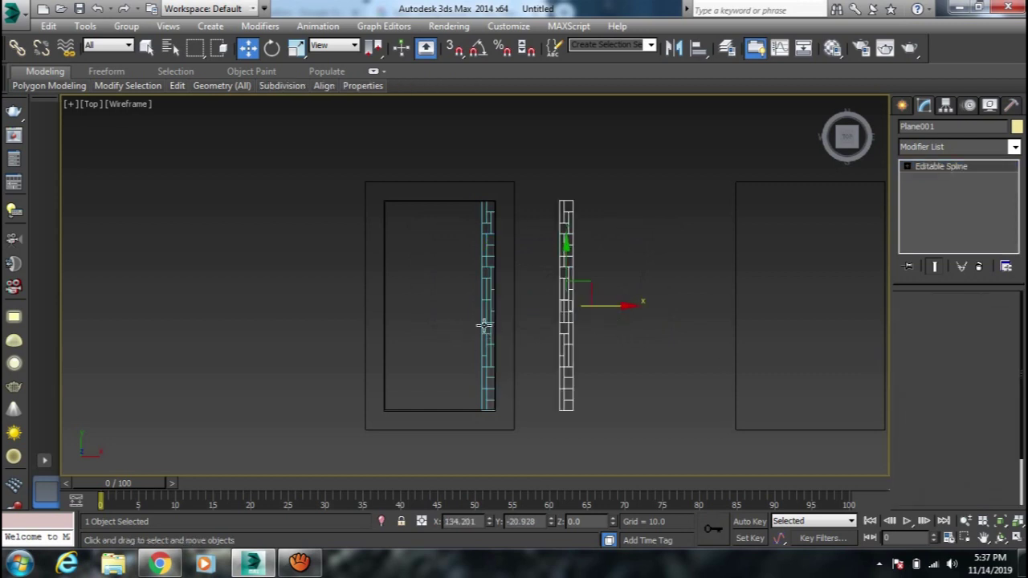
Step: Enable Shape001 in renderer and viewport, with mapping coordinates and a rectangular section
left_click(927, 300)
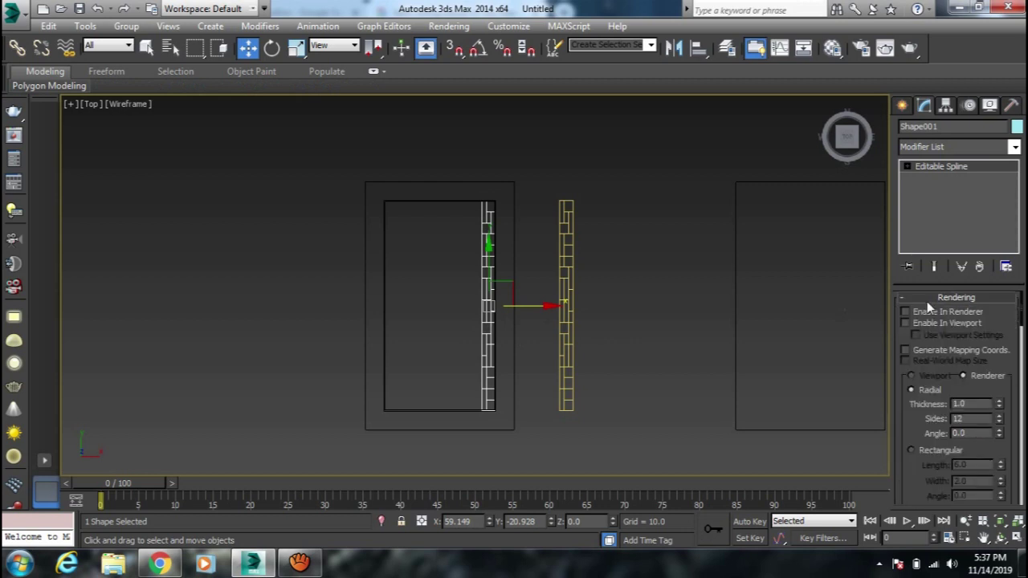
left_click(926, 312)
left_click(926, 321)
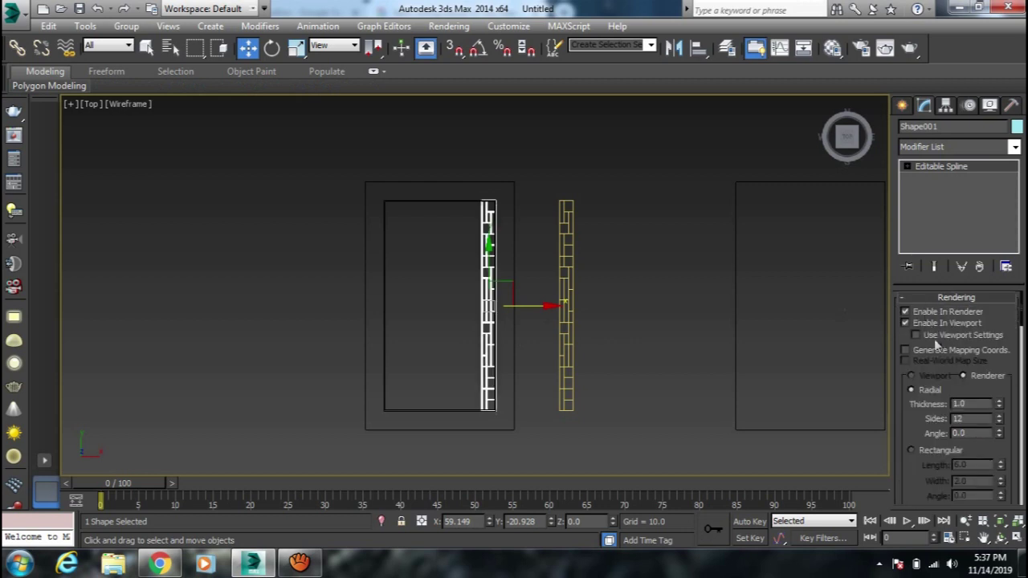
left_click(934, 351)
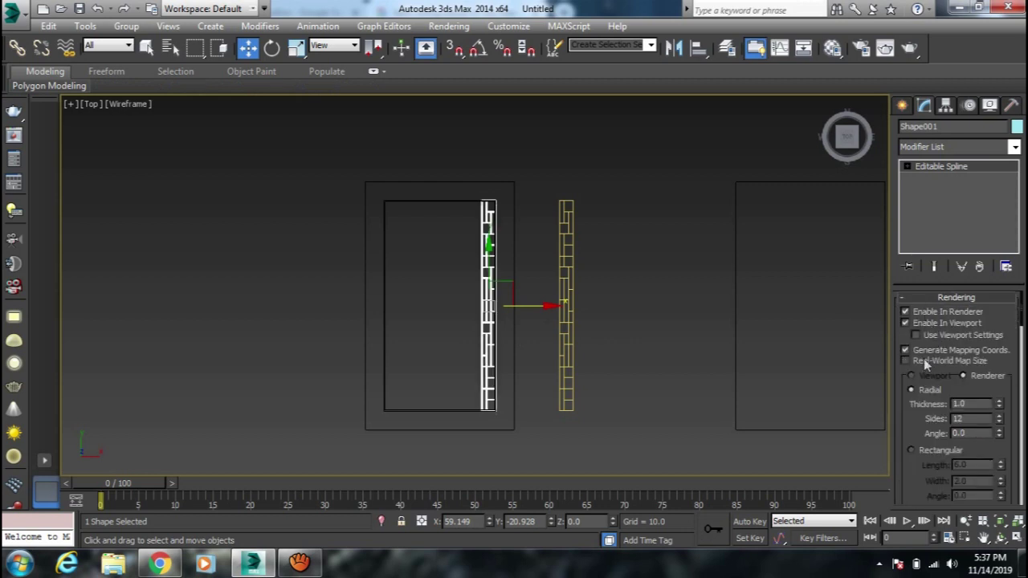
left_click(919, 451)
Step: Set the rectangular section to Length 0.96 and Width 0.86, checking it from an angle
middle_click_drag(636, 411, 635, 366, "alt")
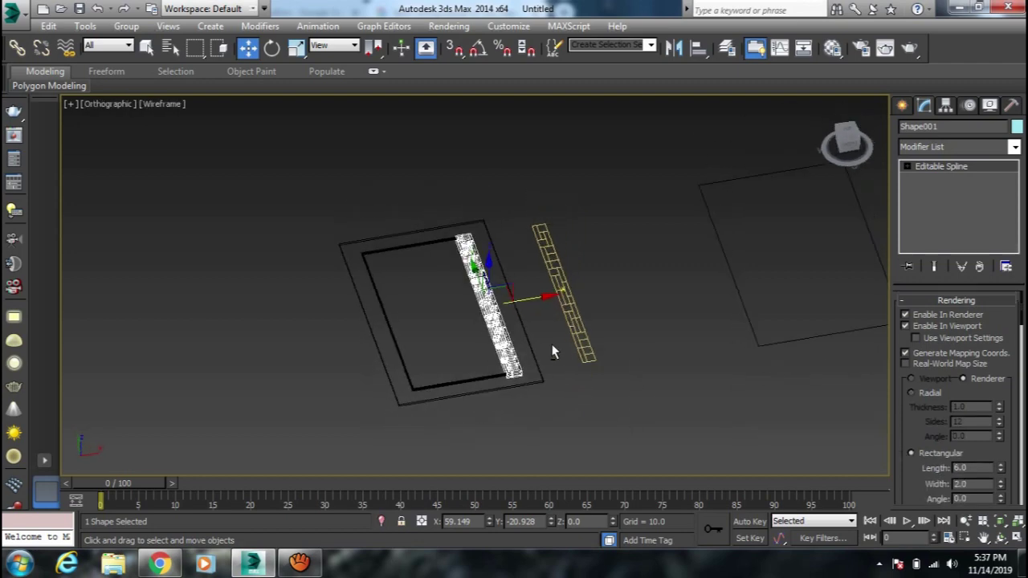
middle_click_drag(523, 378, 510, 291, "alt")
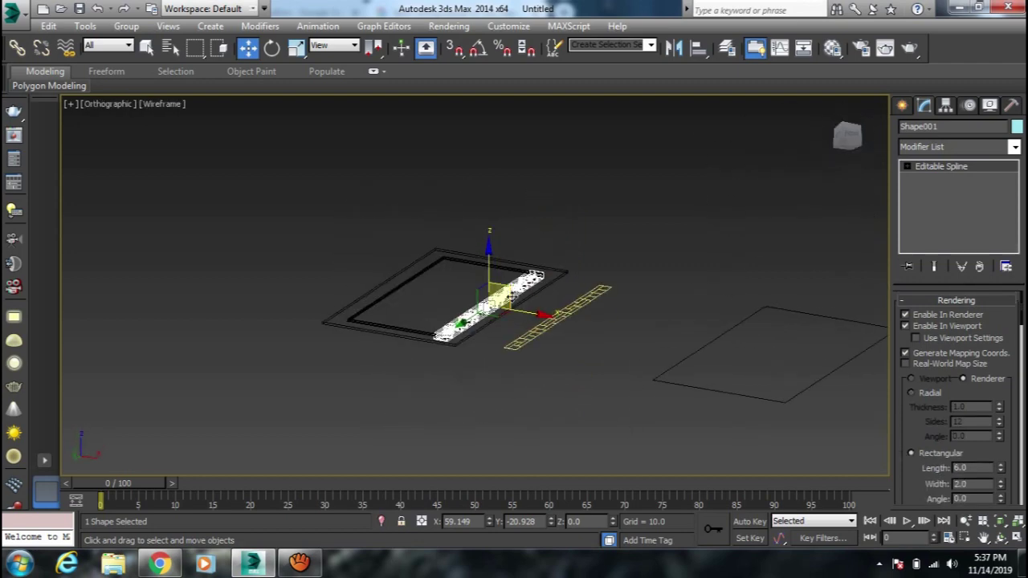
scroll(515, 294, "up", 5)
mouse_move(932, 486)
left_mouse_down()
mouse_move(994, 402)
mouse_move(1001, 456)
left_mouse_up()
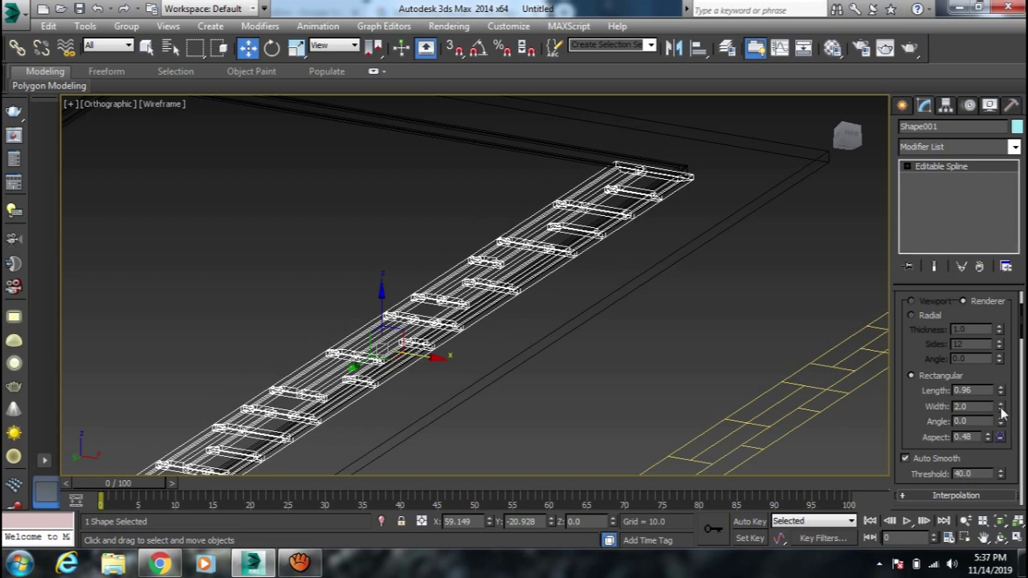
left_click_drag(1001, 408, 1002, 452)
mouse_move(787, 393)
middle_mouse_down("alt")
mouse_move(660, 360)
mouse_move(632, 362)
mouse_move(645, 379)
mouse_move(538, 399)
mouse_move(606, 377)
mouse_move(469, 357)
mouse_move(586, 408)
middle_mouse_up("alt")
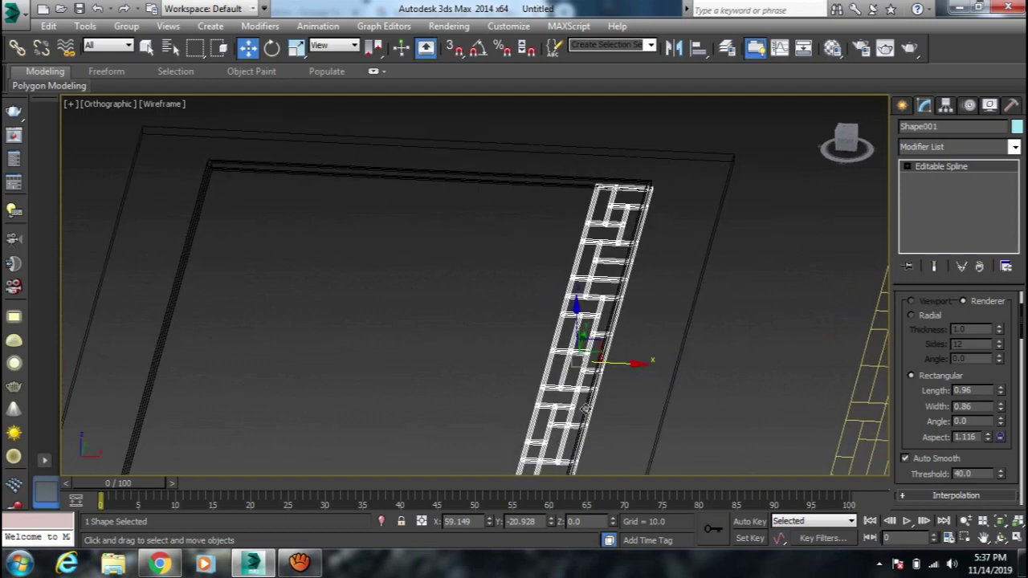
key("t")
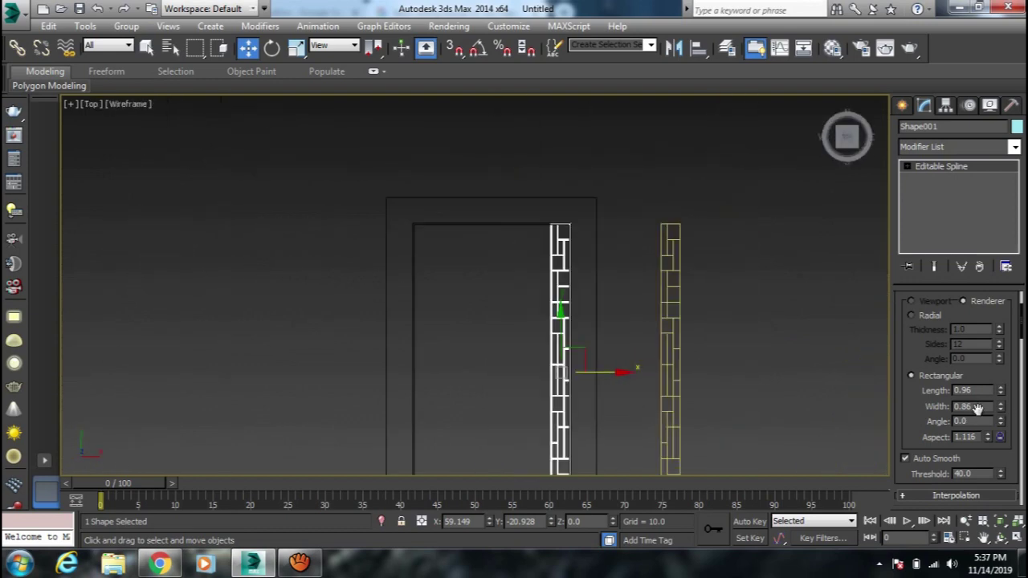
Step: Shift-move one independent copy of the brick shape against the frame's inner left side
scroll(910, 359, "up", 2)
left_click(918, 301)
scroll(912, 388, "down", 2)
scroll(911, 385, "down", 2)
scroll(911, 384, "down", 2)
scroll(910, 385, "down", 2)
scroll(912, 393, "down", 2)
scroll(914, 401, "down", 2)
middle_click_drag(609, 337, 652, 296)
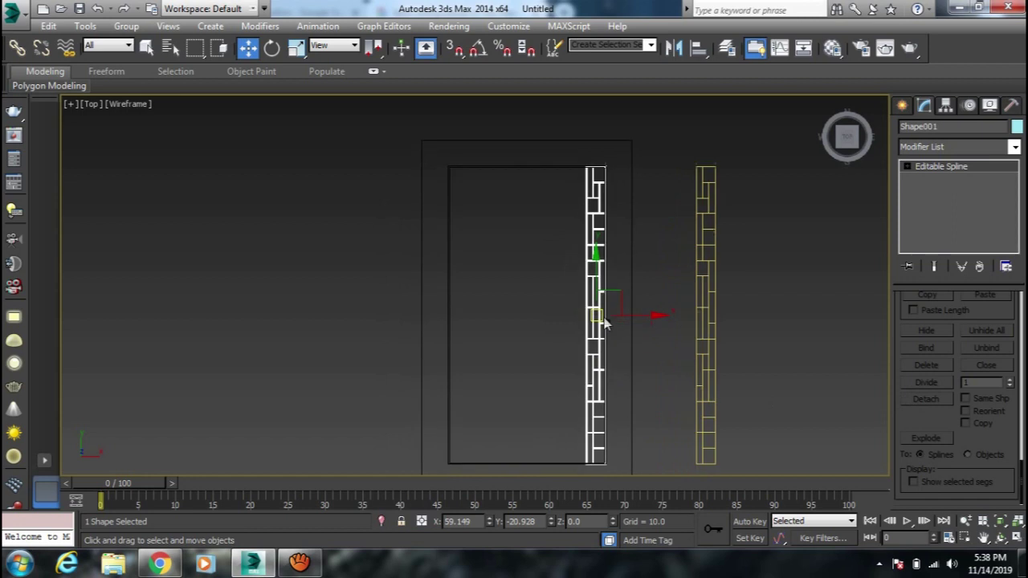
left_click_drag(658, 295, 523, 314, "shift")
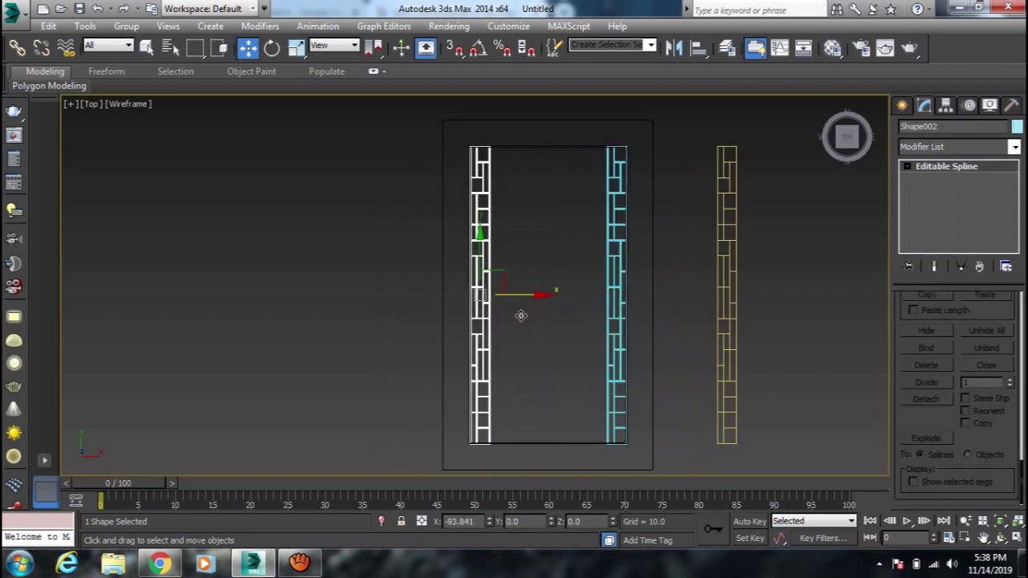
left_click_drag(523, 314, 520, 316, "shift")
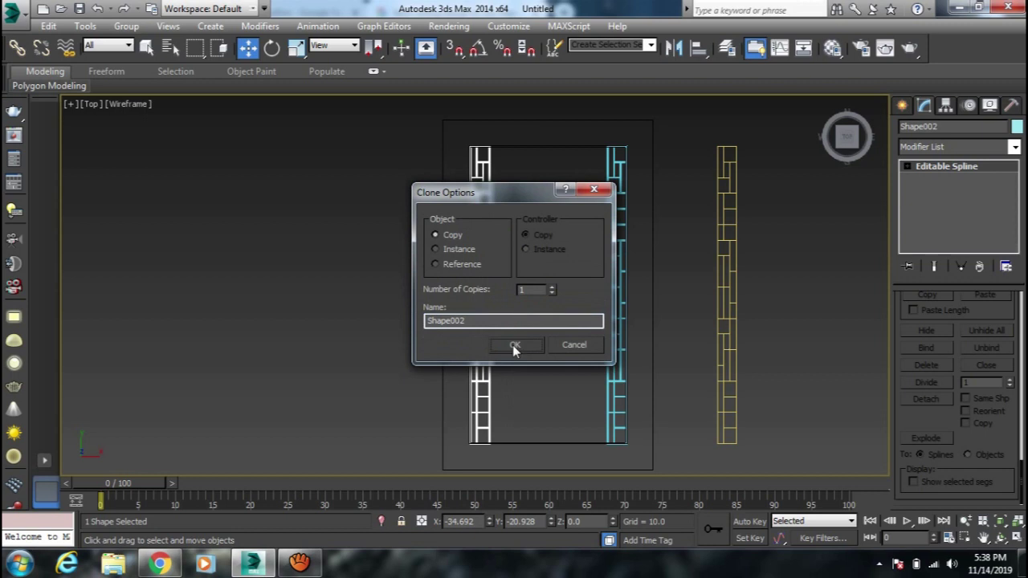
left_click(510, 344)
Step: Select the spare tiled brick plane on the right
middle_click_drag(511, 288, 477, 314)
left_click_drag(739, 265, 684, 314)
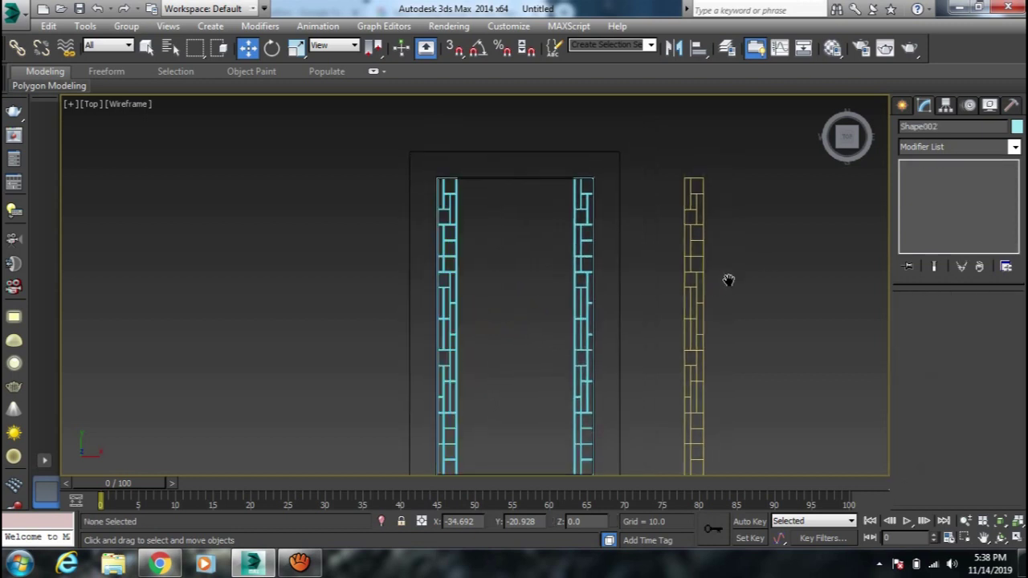
middle_click_drag(719, 371, 681, 340)
Step: Scale the brick plane along one axis to 63% of its length
key("r")
left_click_drag(661, 290, 663, 345)
key("ctrl+z")
key("r")
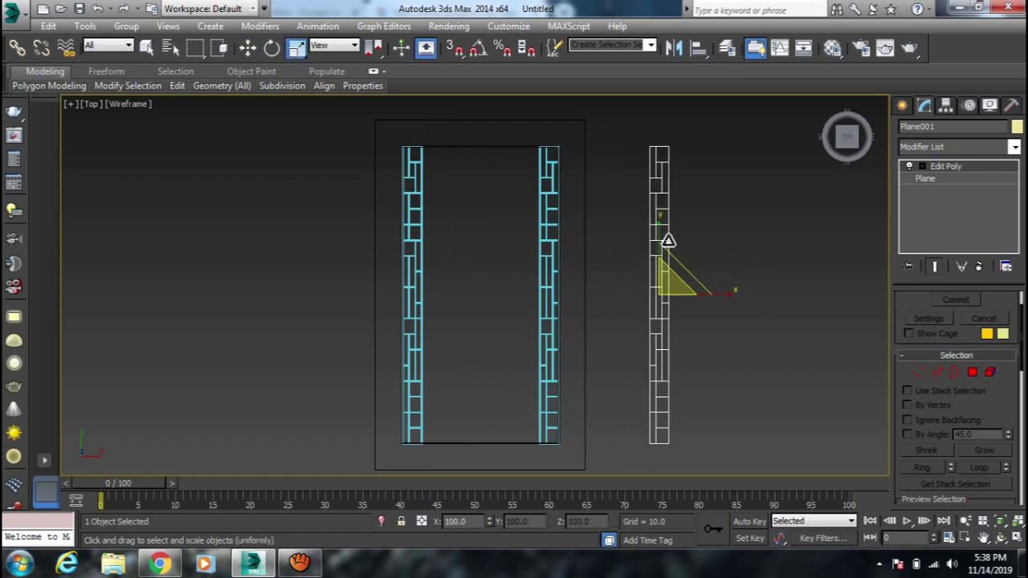
left_click_drag(659, 226, 664, 267)
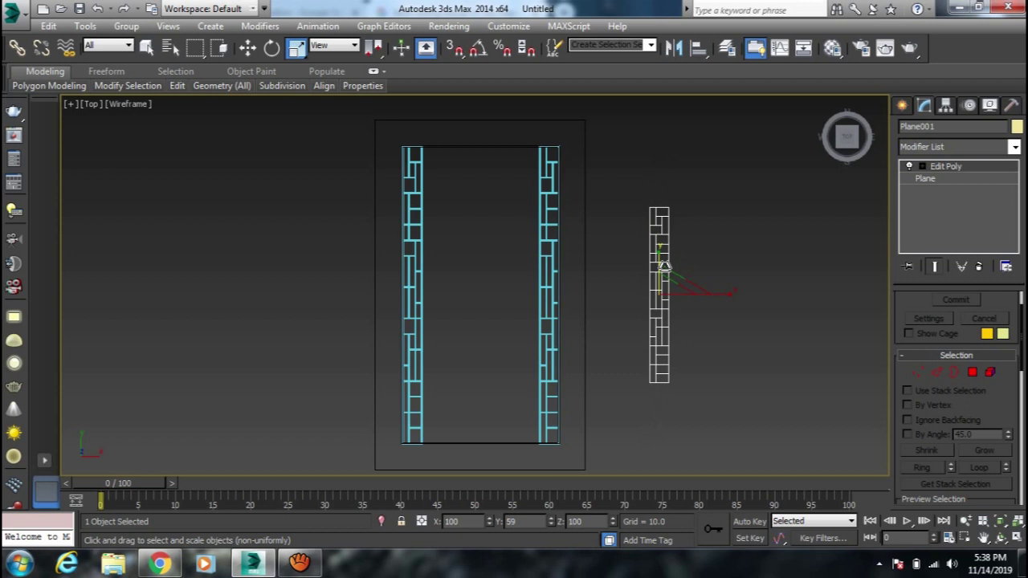
Step: Turn on angle snap and rotate the brick plane 90 degrees to lie horizontal
key("e")
left_click_drag(681, 244, 693, 252)
key("ctrl+z")
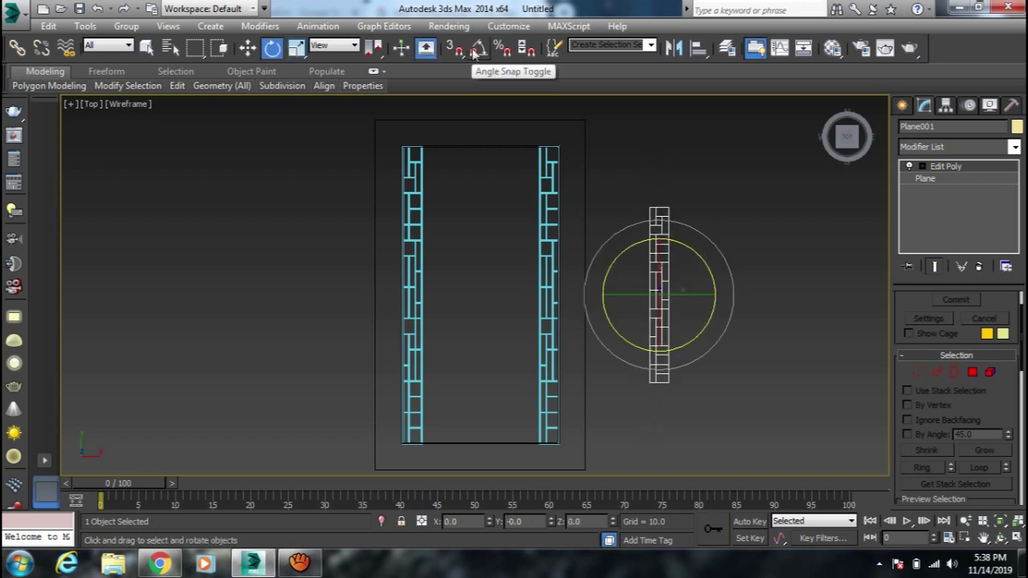
right_click(473, 51)
double_click(506, 288)
left_click(610, 176)
key("a")
left_click_drag(691, 257, 695, 255)
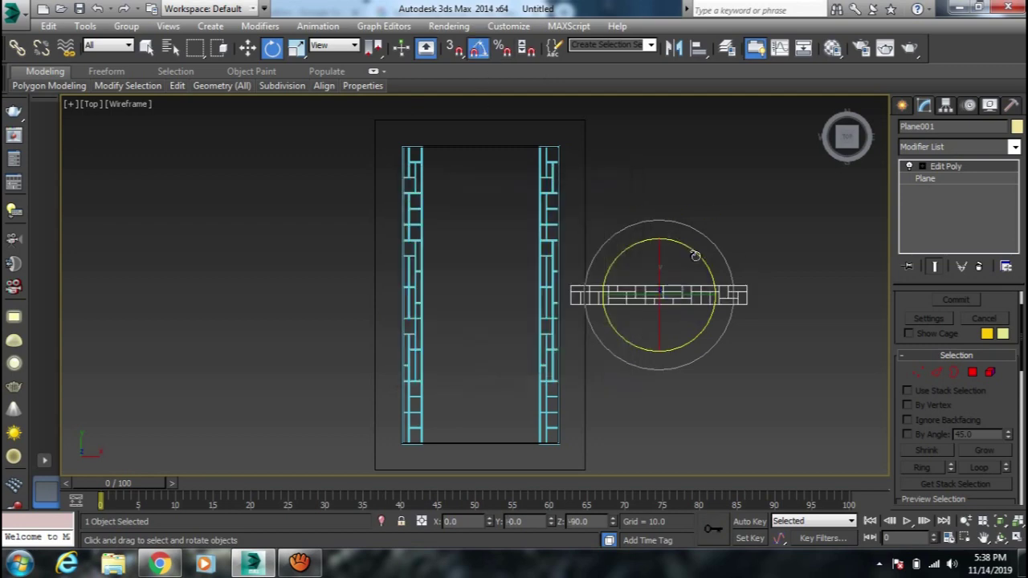
Step: Move the plane to the top of the frame and narrow it to fit between the side panels
key("w")
left_click_drag(659, 293, 469, 167)
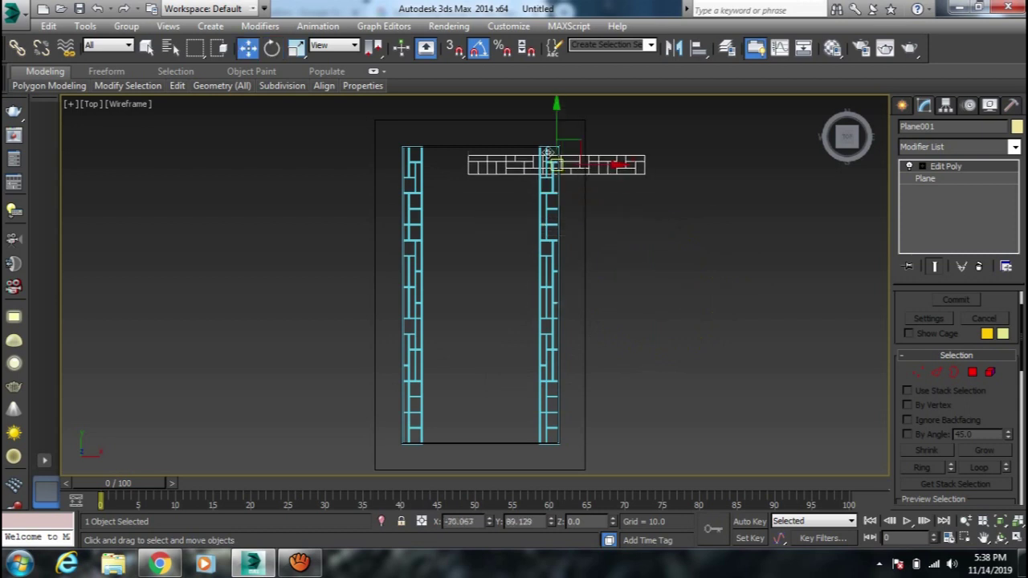
middle_click_drag(468, 167, 554, 231)
scroll(561, 239, "up", 2)
scroll(562, 239, "up", 3)
key("r")
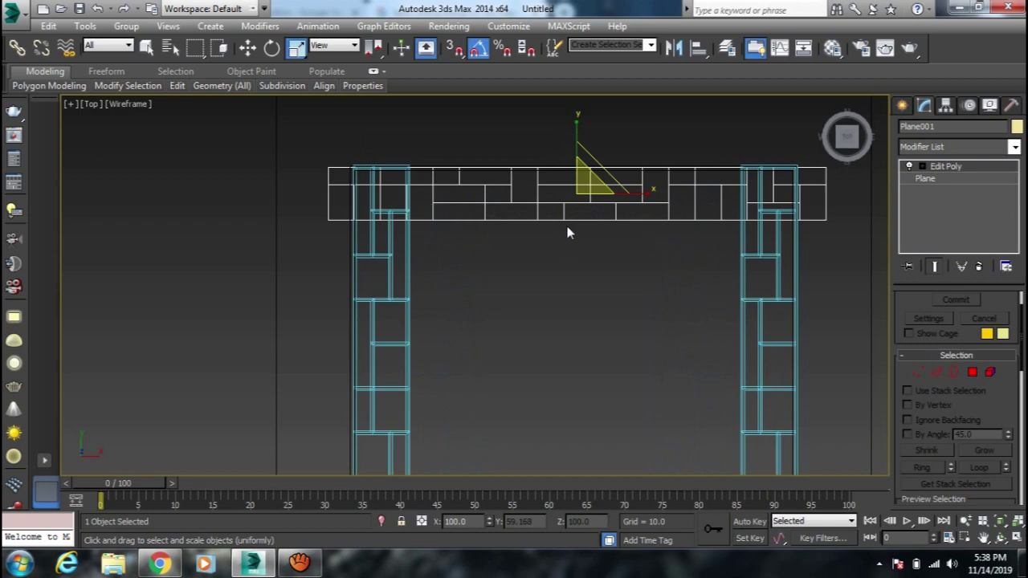
left_click_drag(615, 201, 603, 201)
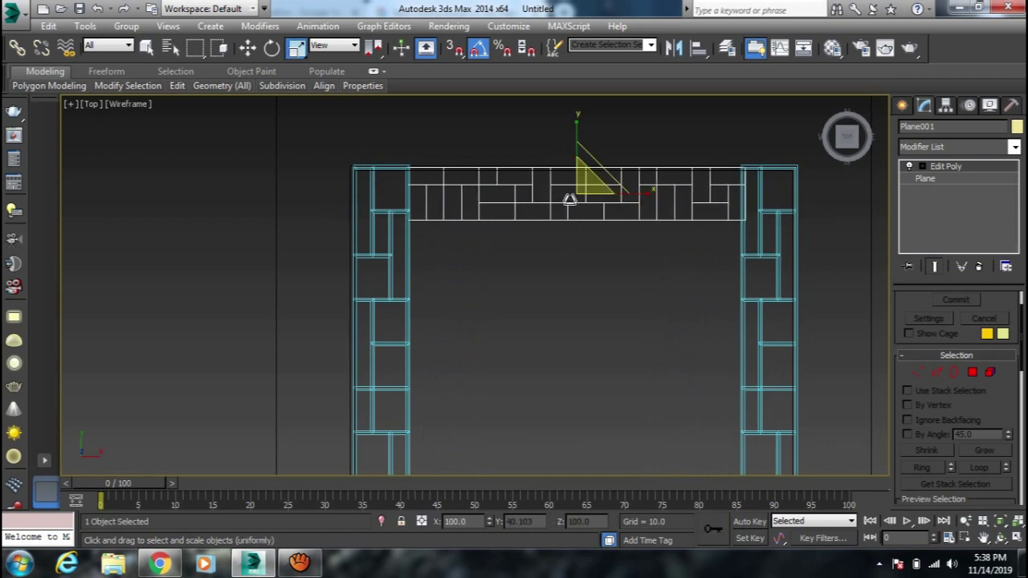
key("w")
left_click_drag(577, 157, 578, 153)
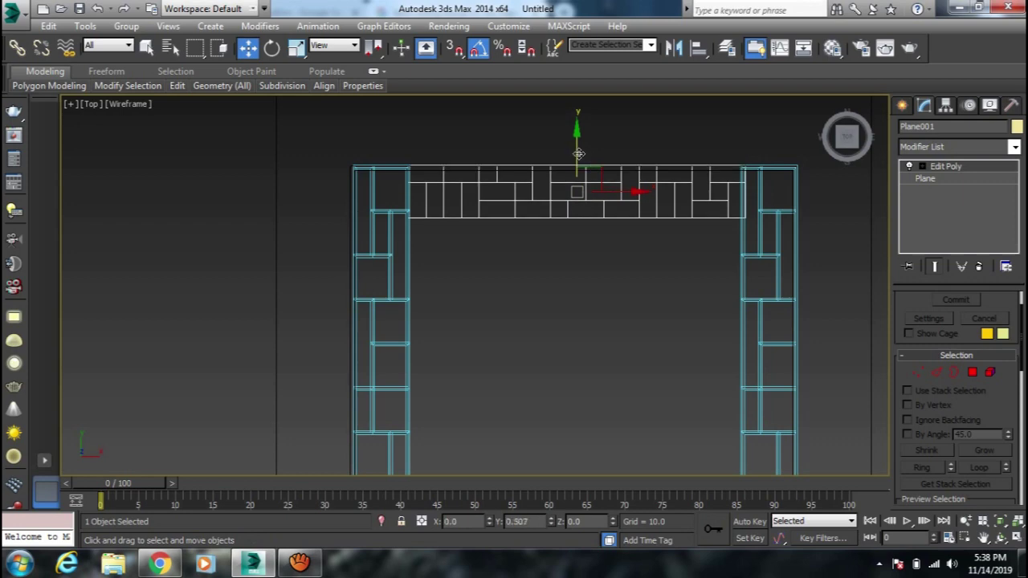
scroll(518, 265, "down", 3)
scroll(519, 265, "down", 2)
middle_click_drag(596, 343, 535, 271, "alt")
scroll(553, 268, "up", 3)
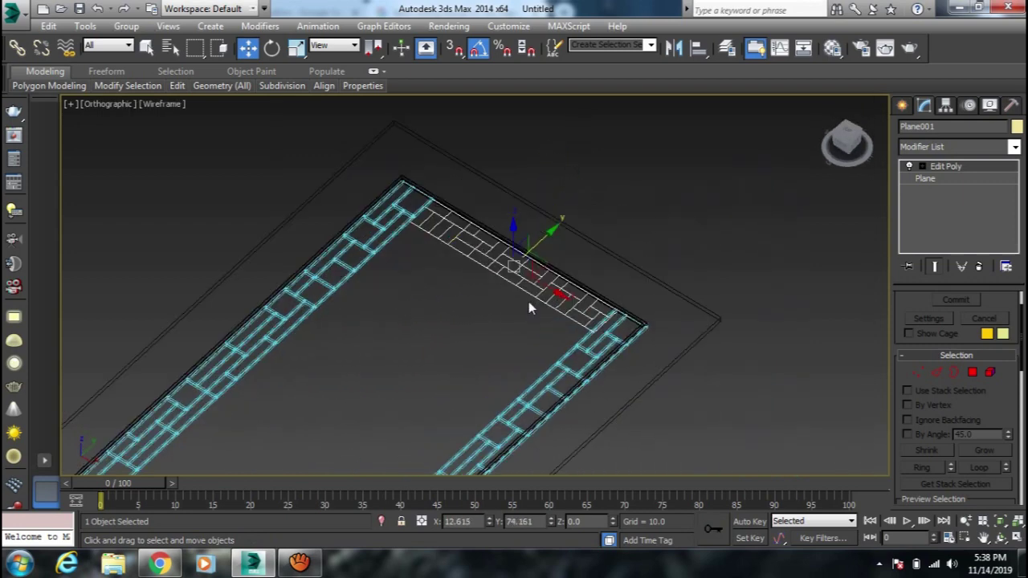
Step: Create Shape003 from the top brick beam's selected edges
left_click(936, 371)
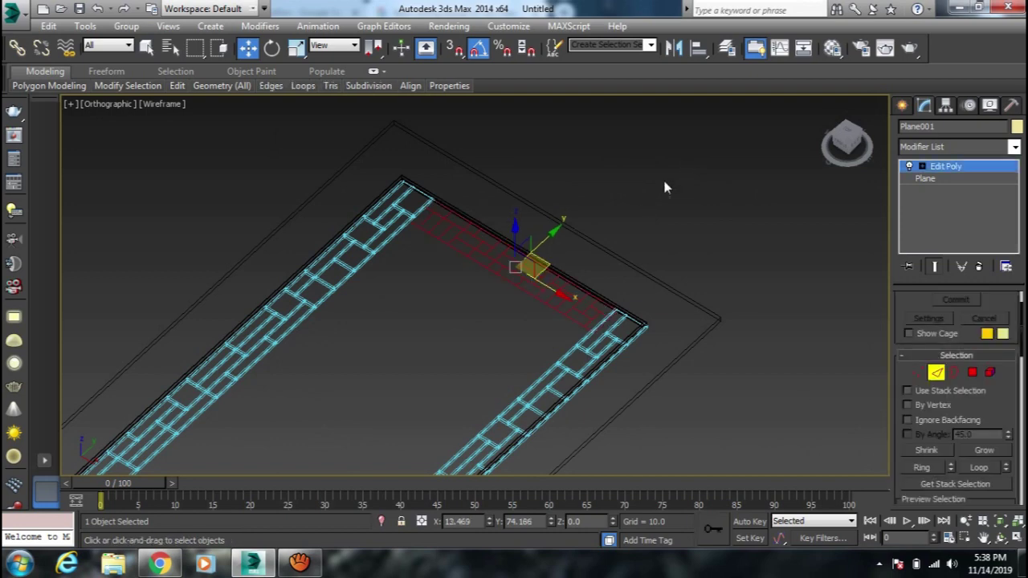
right_click(493, 238)
left_click(456, 380)
left_click(540, 308)
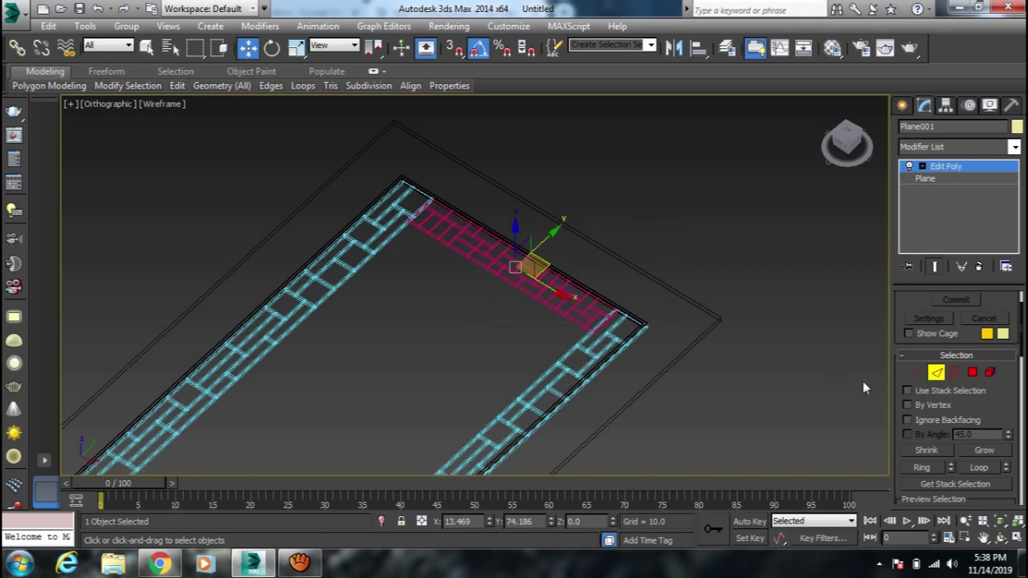
left_click(937, 373)
Step: Delete the stray copy and select Shape003 along the top
mouse_move(515, 318)
middle_mouse_down("alt")
mouse_move(560, 248)
mouse_move(551, 291)
mouse_move(488, 308)
middle_mouse_up("alt")
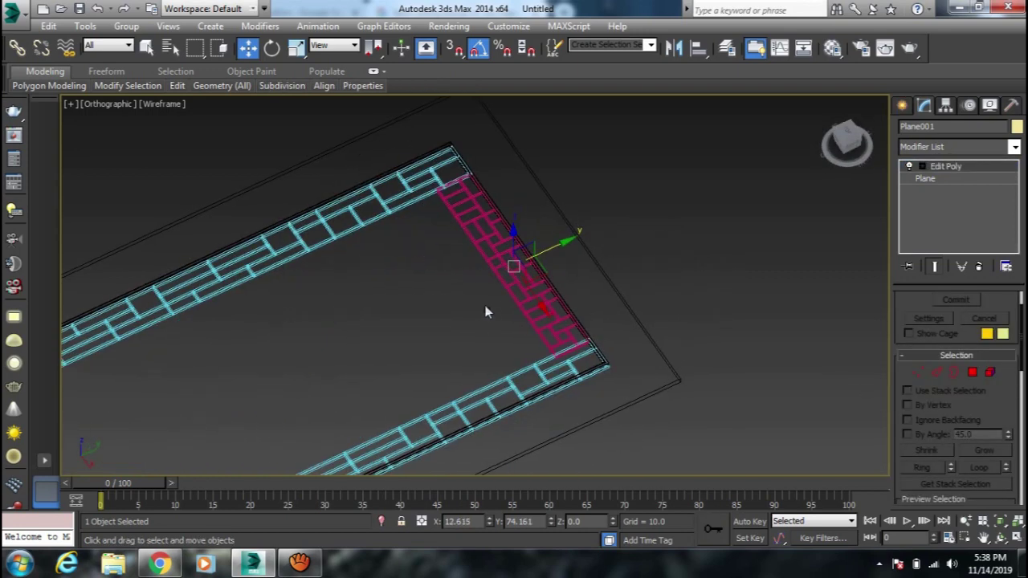
left_click_drag(551, 255, 642, 216, "shift")
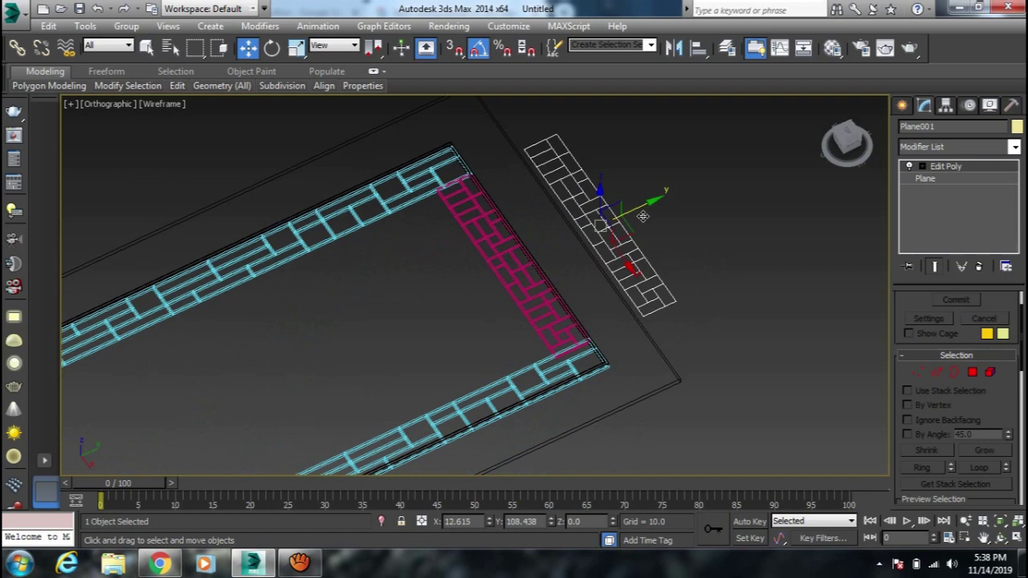
key("Delete")
left_click(525, 291)
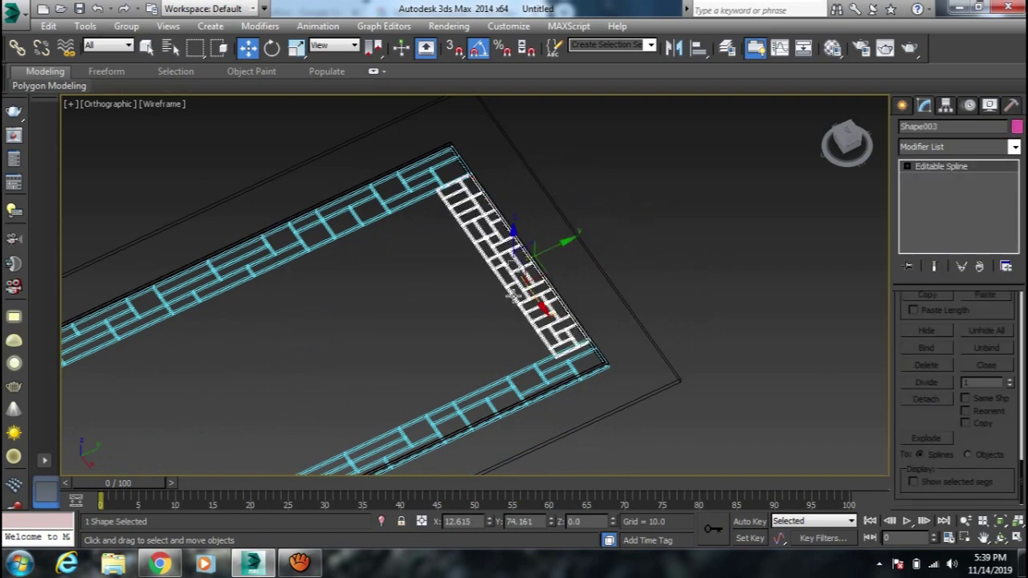
Step: In Top view, copy the top brick beam to the bottom of the frame
key("t")
middle_click_drag(523, 284, 530, 371)
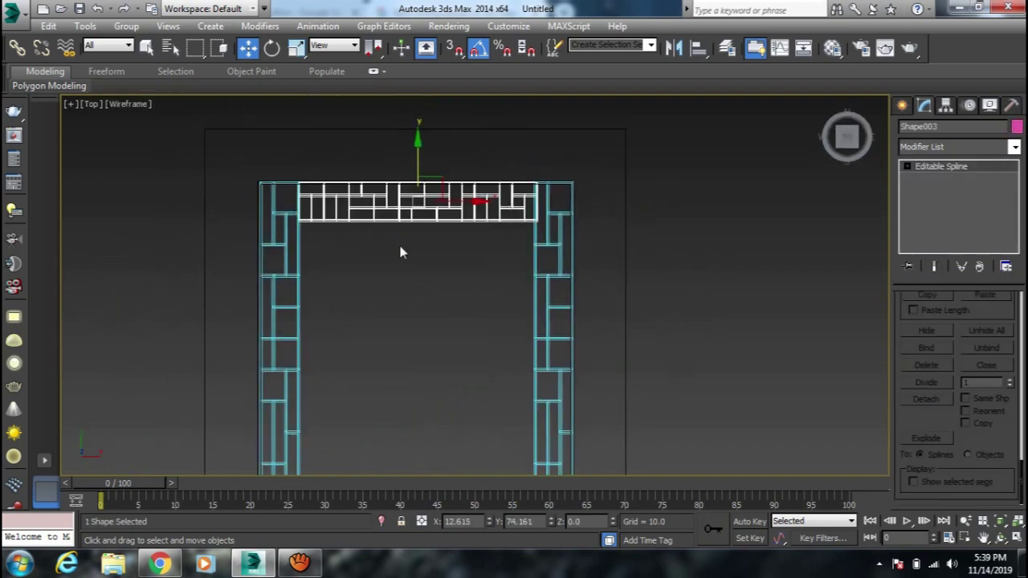
scroll(433, 169, "down", 3)
middle_click_drag(434, 168, 455, 134)
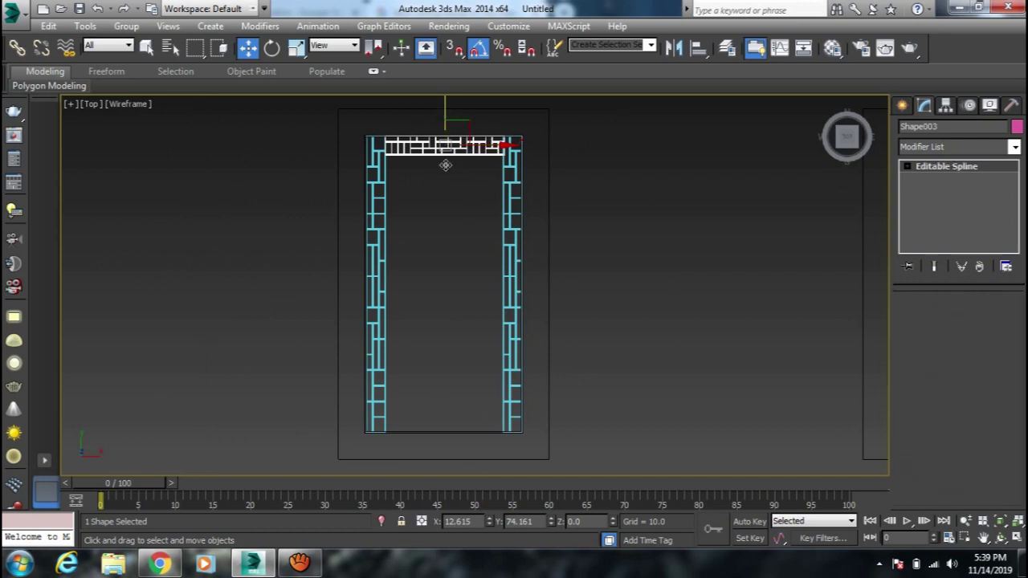
left_click_drag(445, 165, 438, 385, "shift")
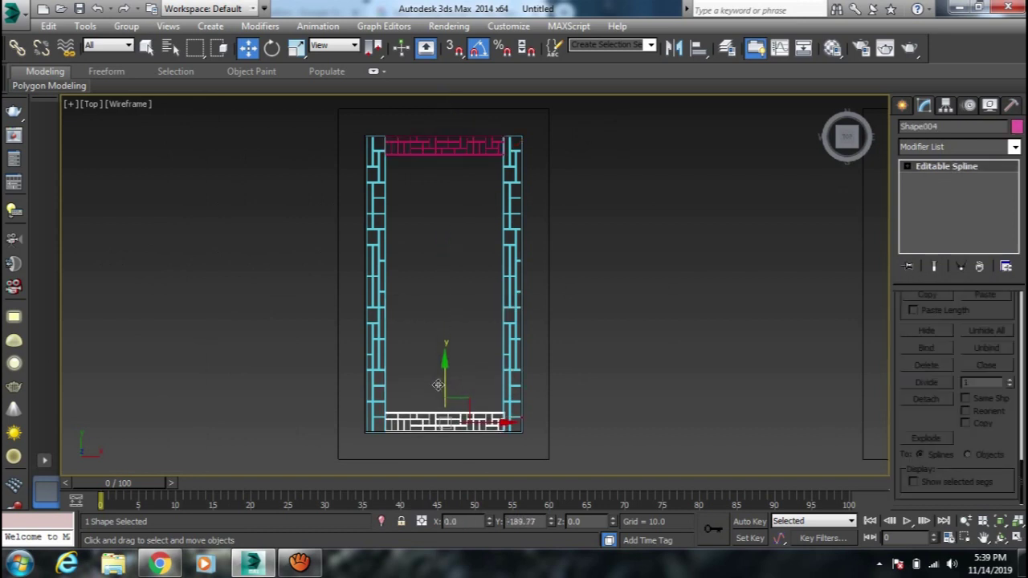
left_click(514, 344)
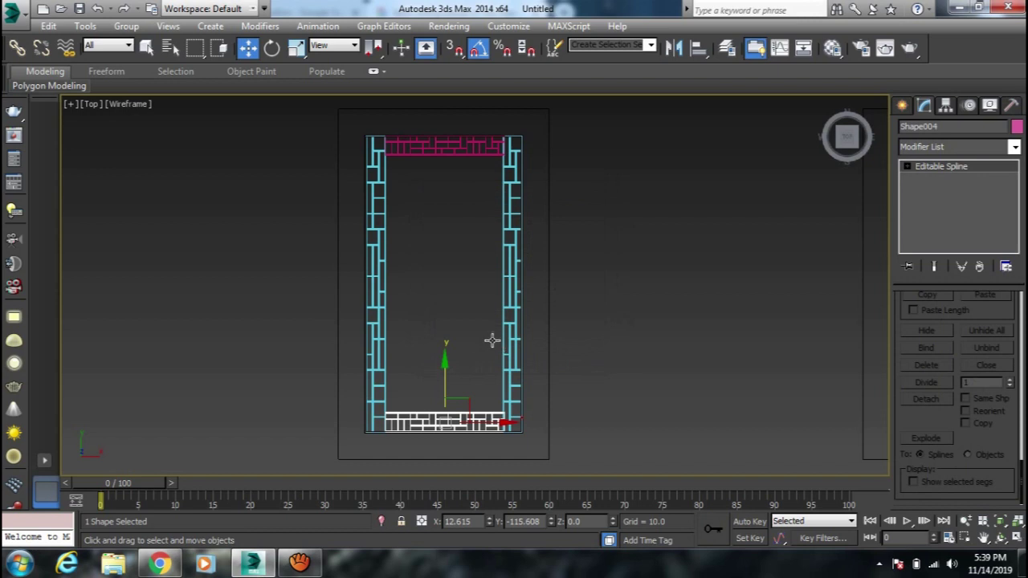
Step: Select the bottom, top, left and right brick shapes and group them as Group001
left_click(454, 165, "ctrl")
left_click(376, 224, "ctrl")
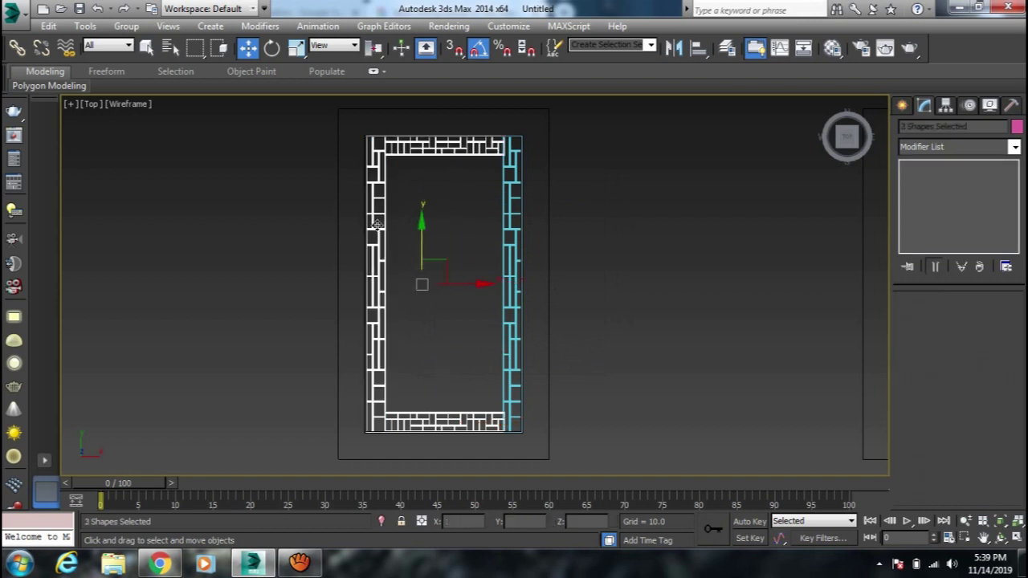
left_click(501, 234, "ctrl")
left_click(126, 26)
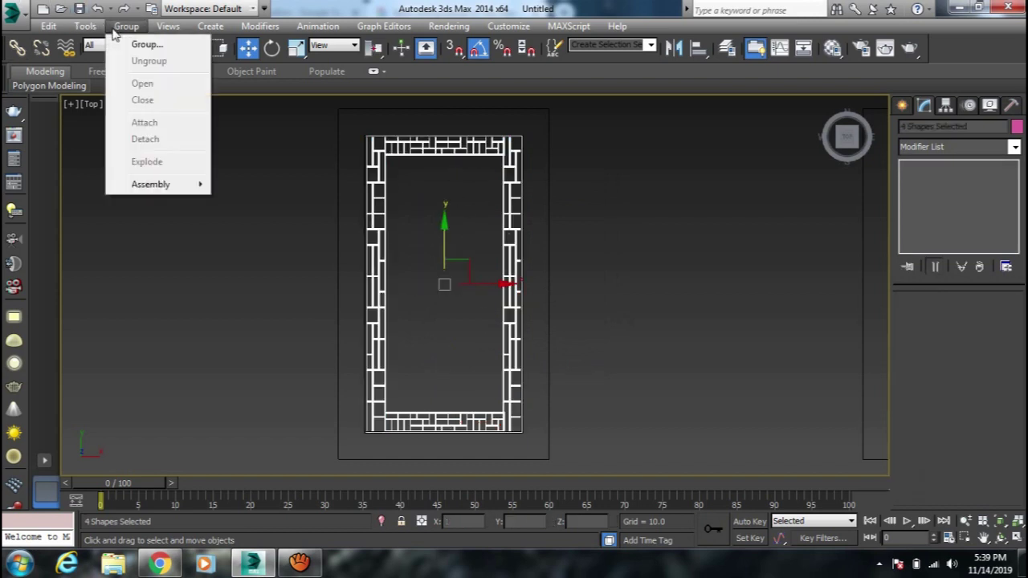
left_click(146, 45)
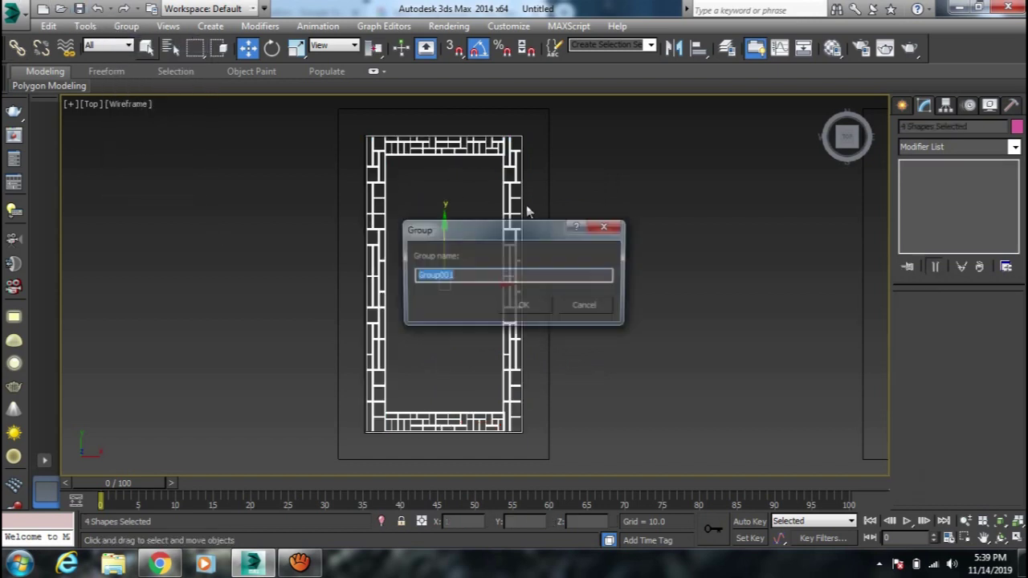
left_click(522, 305)
scroll(446, 351, "down", 3)
scroll(446, 351, "down", 2)
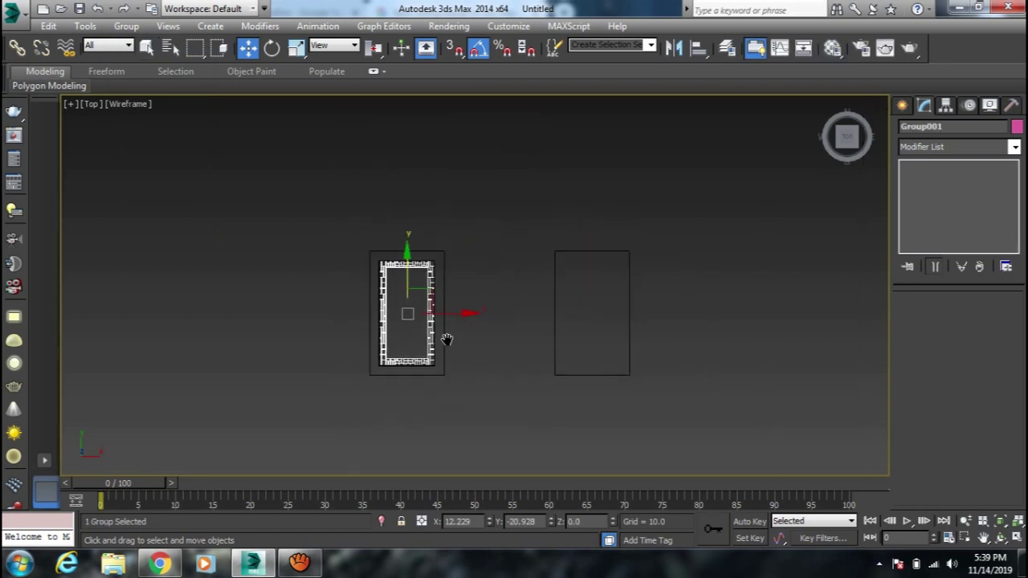
Step: Raise the lattice group 8.258 units on Z in the Front view
key("f")
middle_click_drag(429, 326, 447, 359)
left_click_drag(468, 294, 474, 238)
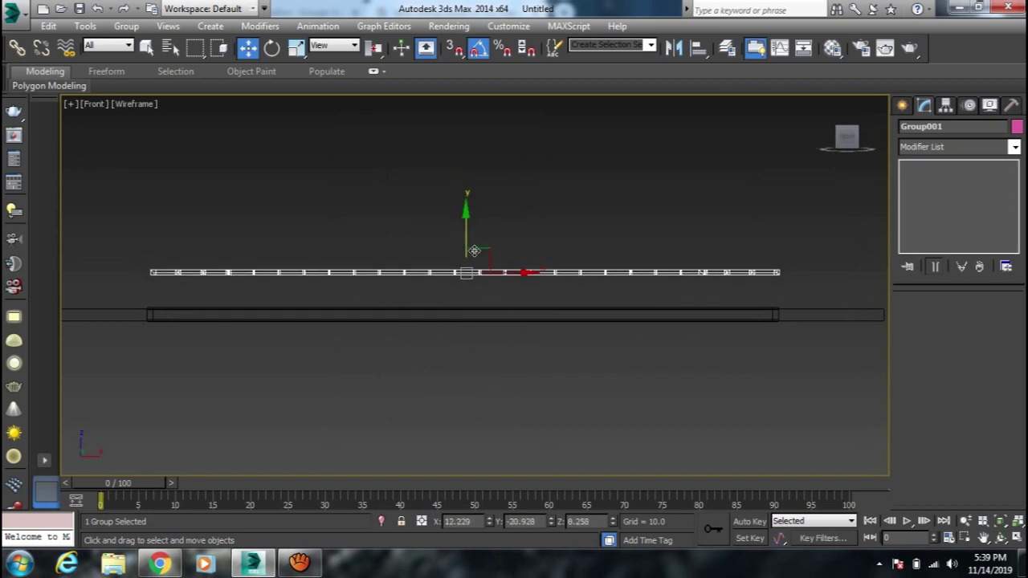
scroll(474, 238, "down", 4)
Step: Align Rectangle003 to Shape001 on X/Y/Z pivot points, then nudge it up and left
middle_click_drag(529, 305, 424, 337)
scroll(760, 290, "down", 1)
left_click(727, 321)
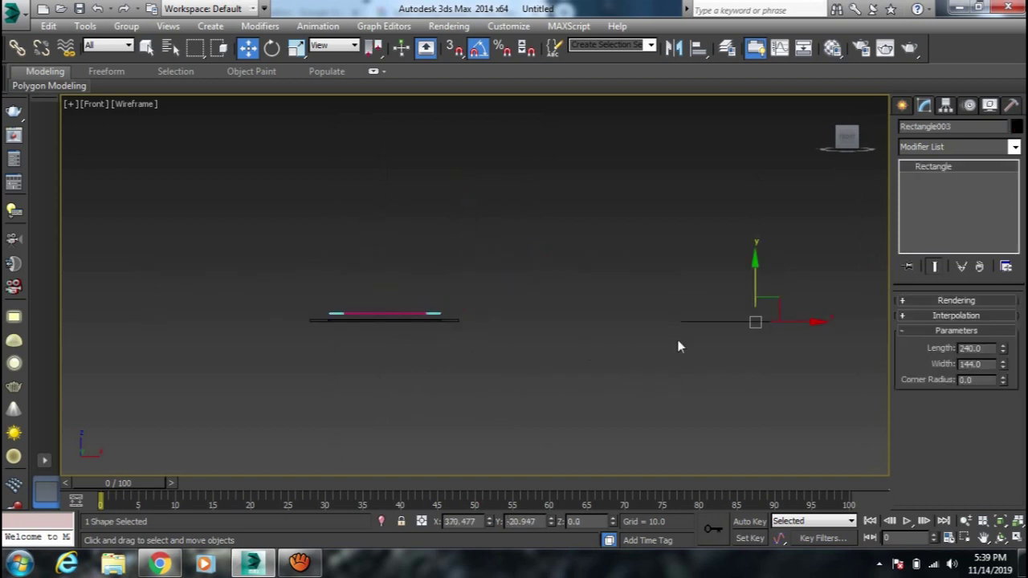
left_click(698, 49)
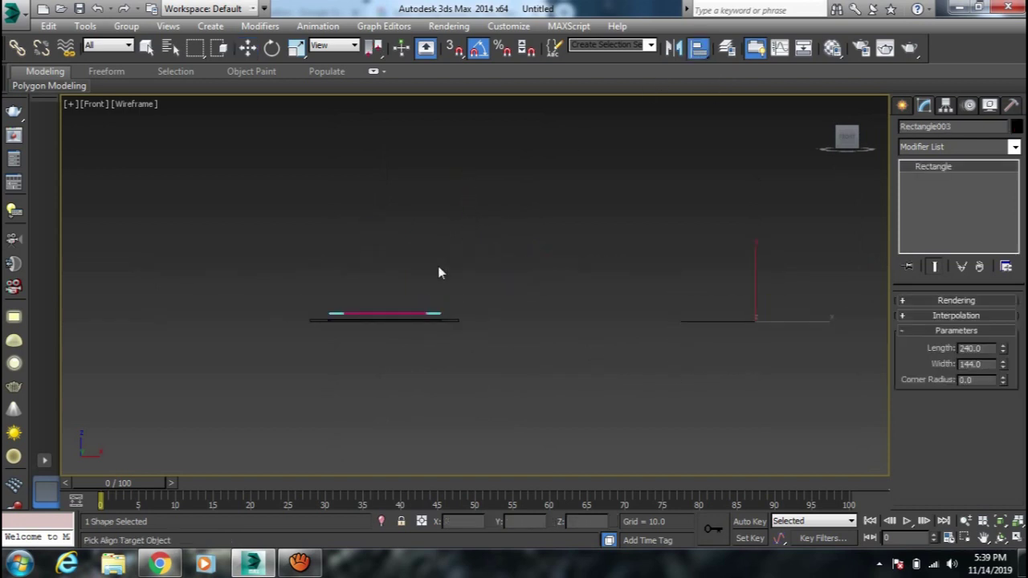
left_click(429, 312)
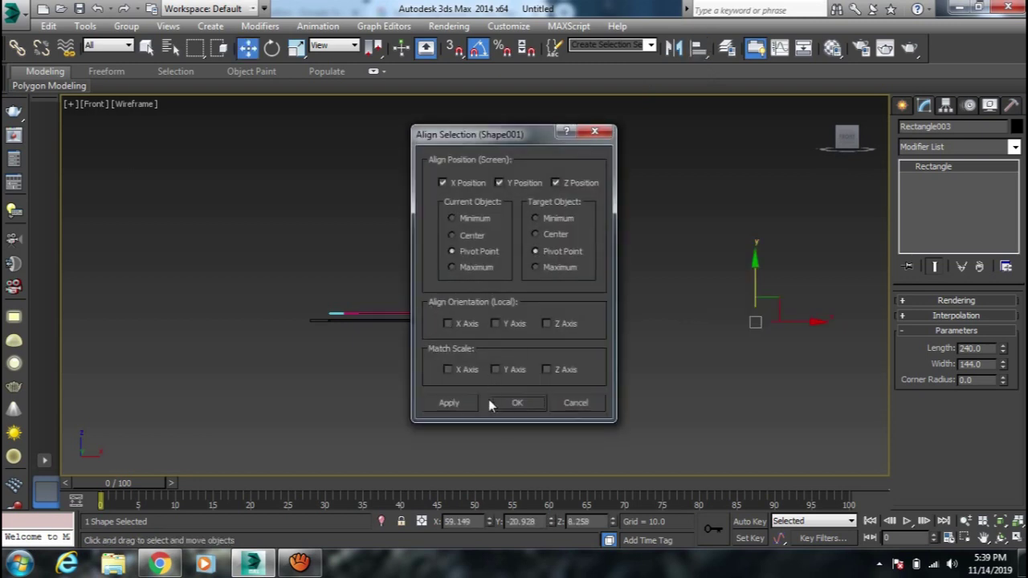
left_click(514, 403)
scroll(426, 334, "up", 2)
middle_click_drag(417, 339, 609, 305)
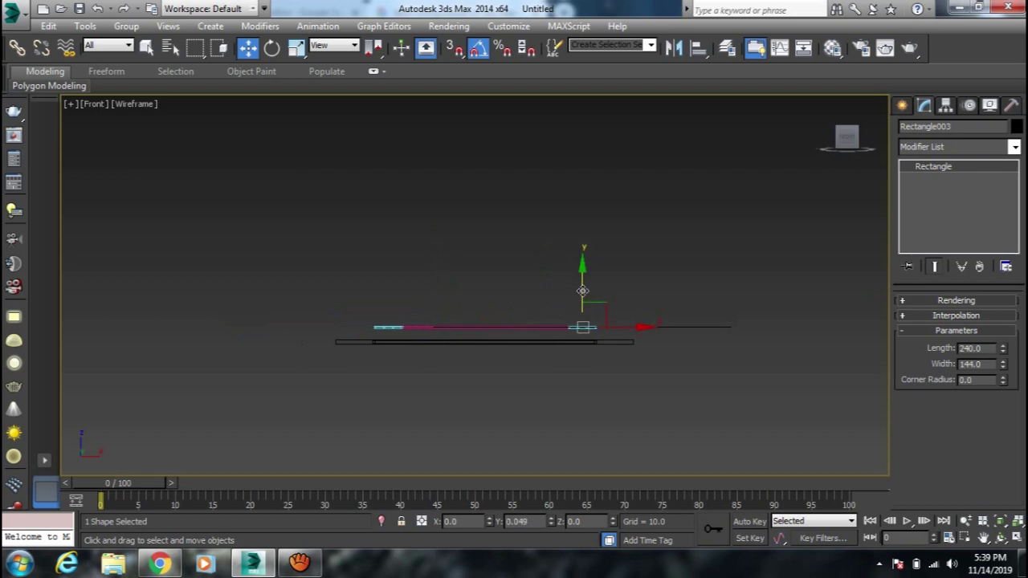
left_click_drag(583, 291, 585, 290)
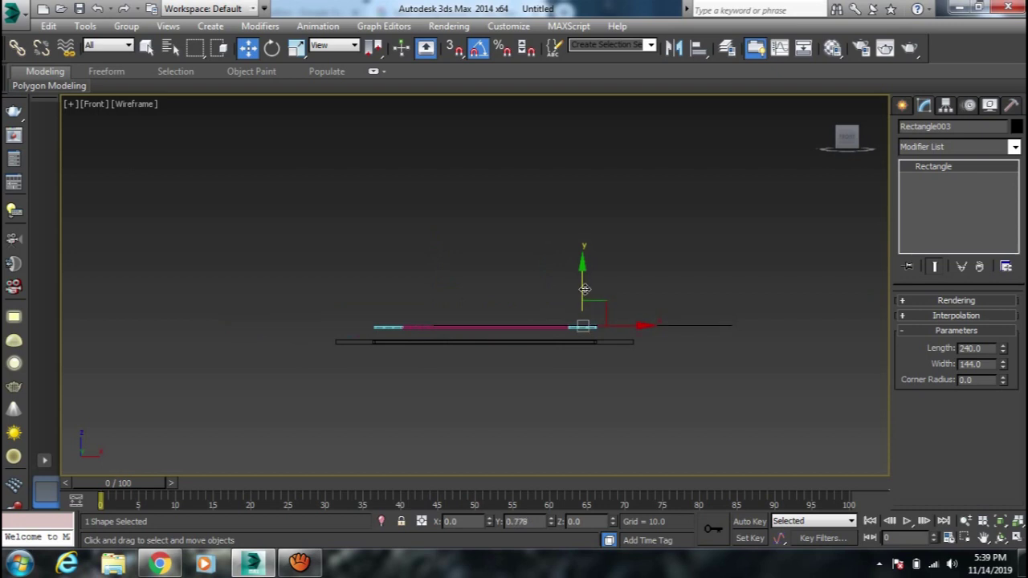
left_click_drag(644, 327, 543, 331)
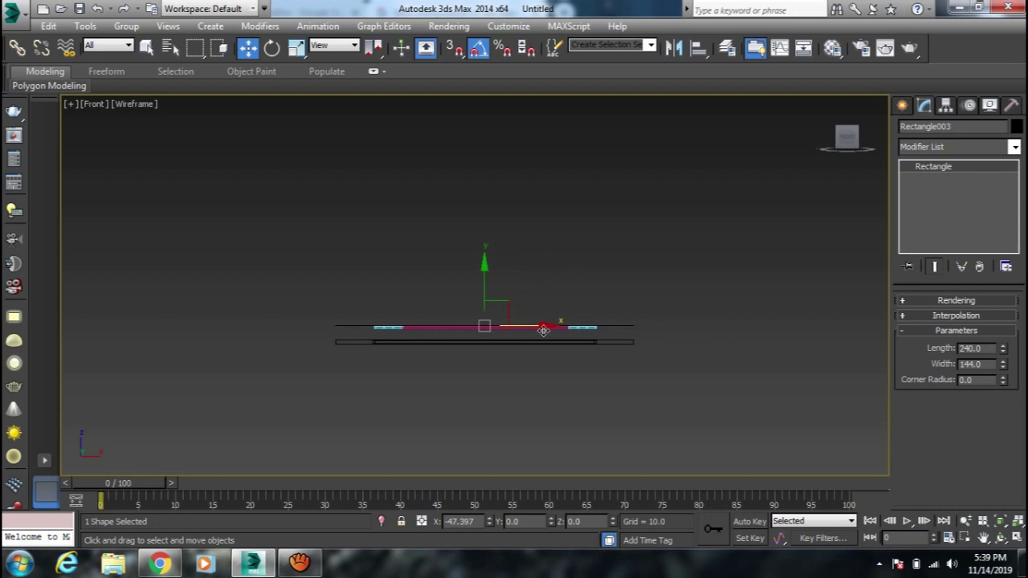
Step: Inspect the layered panel in an angled Realistic view, then in the Top view
left_click(539, 349)
mouse_move(539, 349)
middle_mouse_down("alt")
mouse_move(540, 306)
mouse_move(513, 316)
mouse_move(502, 334)
mouse_move(513, 311)
mouse_move(551, 313)
mouse_move(560, 337)
mouse_move(494, 367)
middle_mouse_up("alt")
key("F3")
scroll(519, 350, "down", 3)
key("t")
scroll(509, 351, "down", 2)
scroll(490, 365, "up", 4)
scroll(486, 385, "up", 2)
scroll(486, 402, "down", 1)
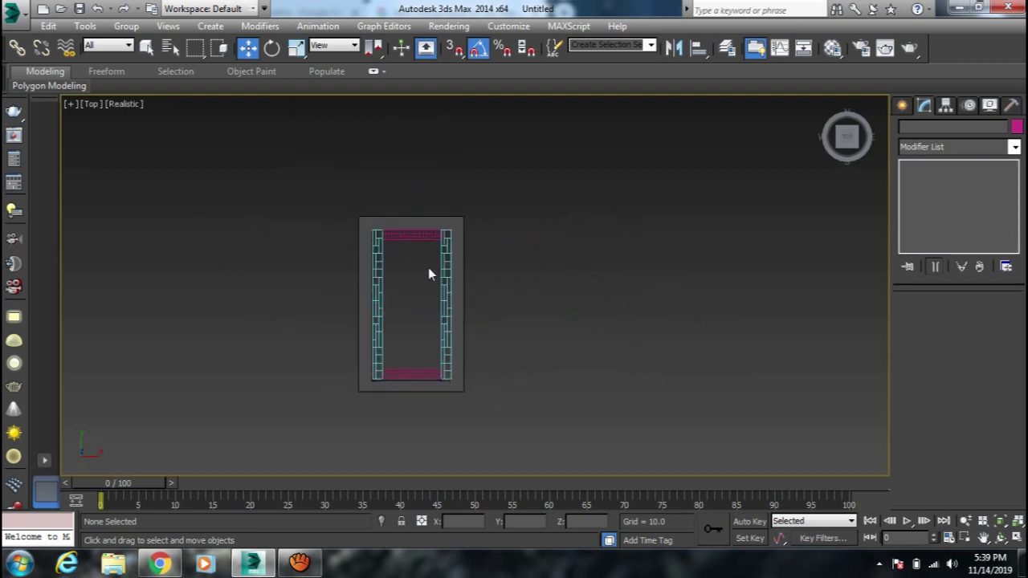
Step: Apply an Extrude modifier with Amount 2.0 to Rectangle003
left_click(434, 391)
left_click(971, 149)
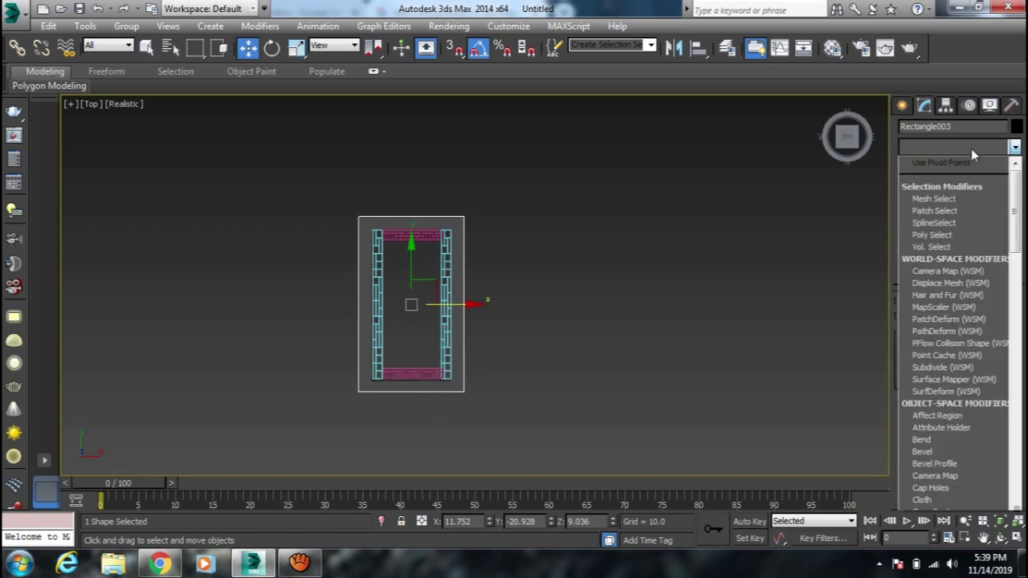
key("e")
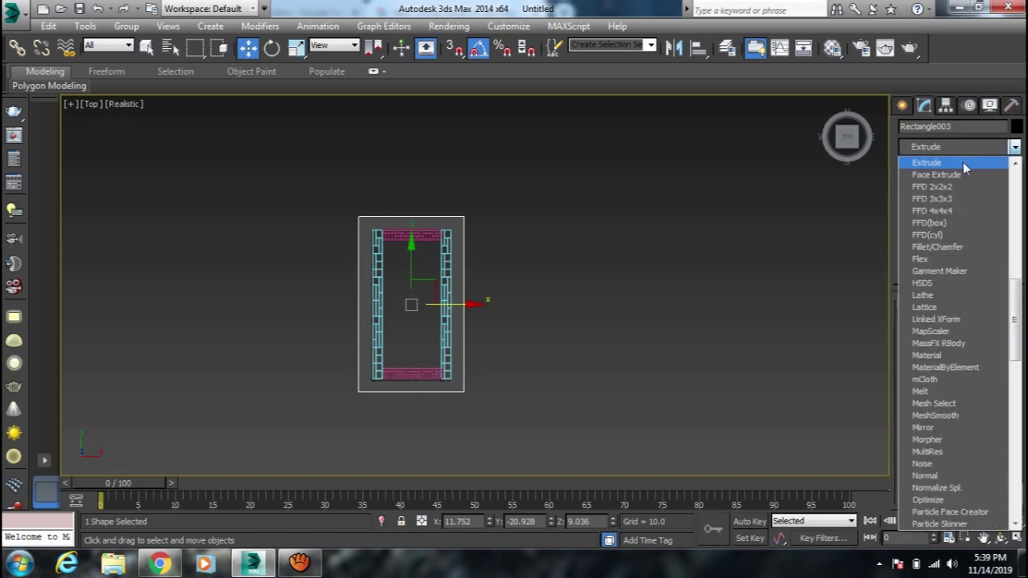
left_click(963, 163)
Step: Check the extruded slab from the Front view, then switch to the Chrome reference image
key("f")
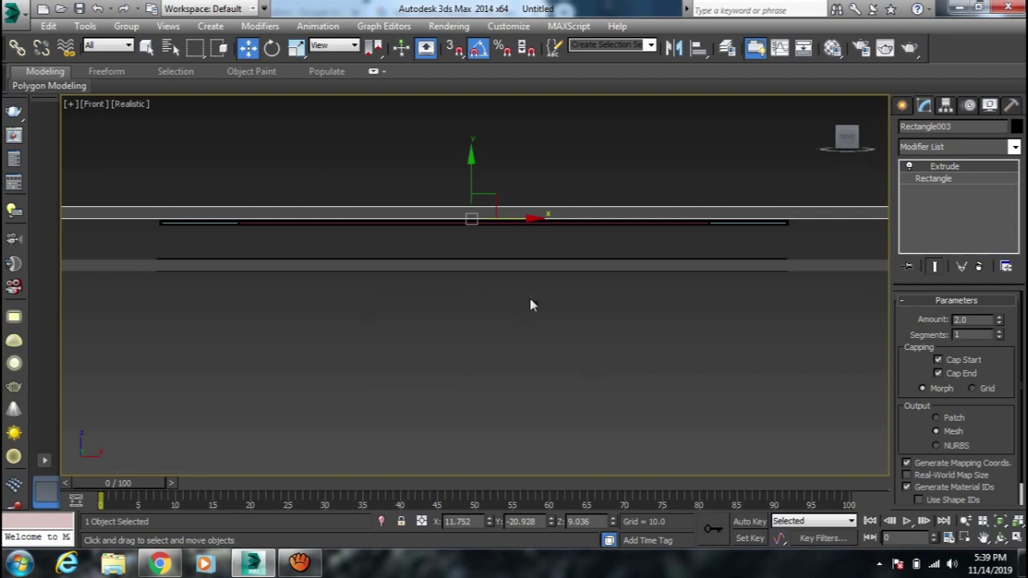
scroll(531, 305, "down", 2)
scroll(514, 323, "down", 2)
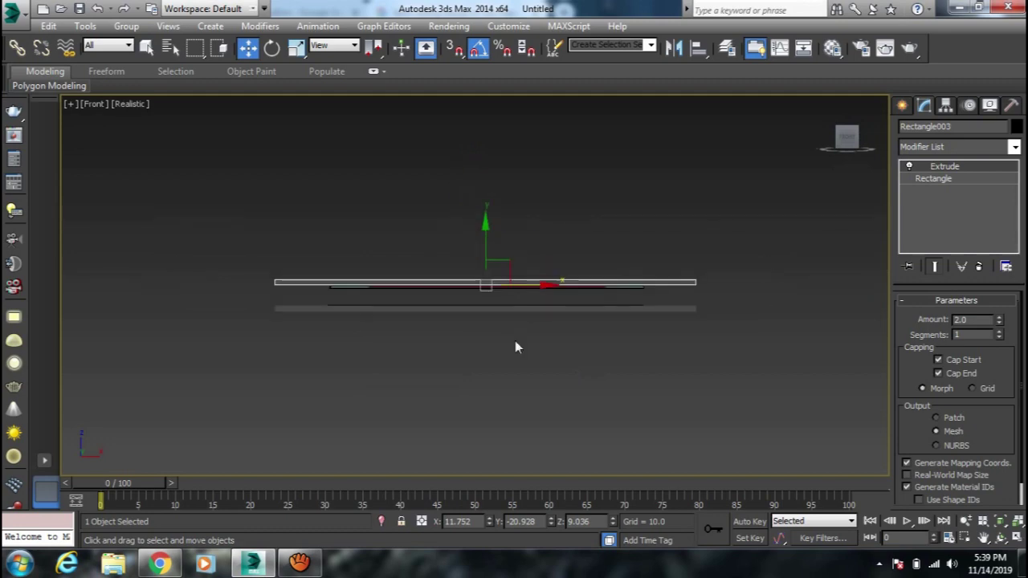
mouse_move(550, 353)
middle_mouse_down("alt")
mouse_move(596, 372)
mouse_move(601, 343)
middle_mouse_up("alt")
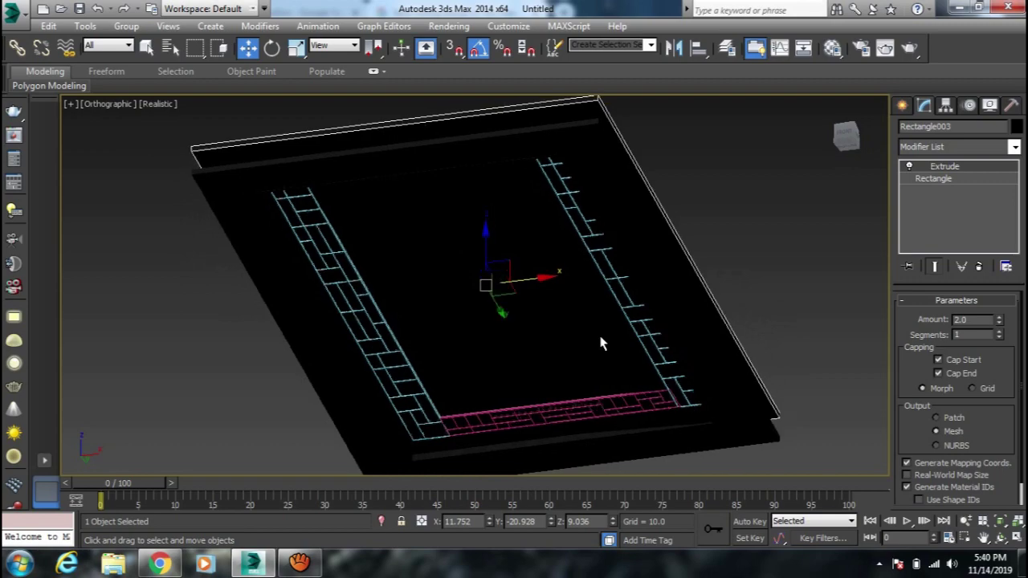
key("alt+Tab")
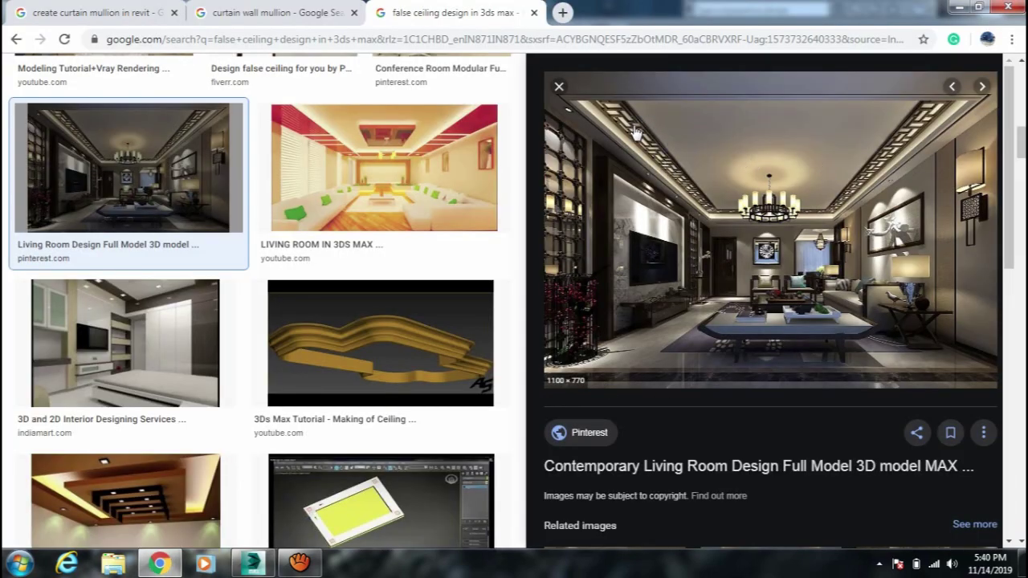
Step: Compare the Chrome false-ceiling reference photo against the 3ds Max model
key("alt+Tab")
key("alt+Tab")
key("alt+Tab")
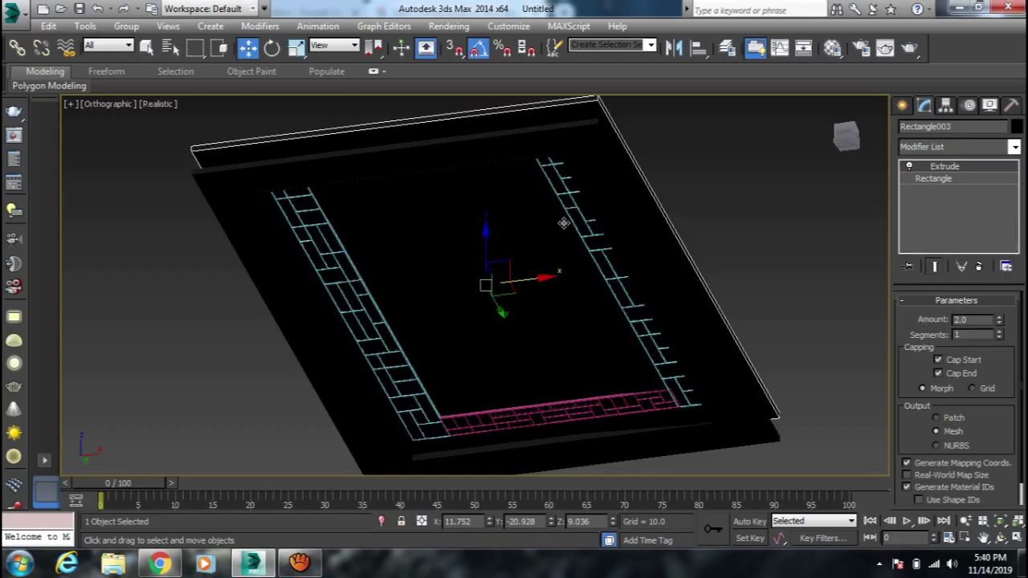
key("alt+Tab")
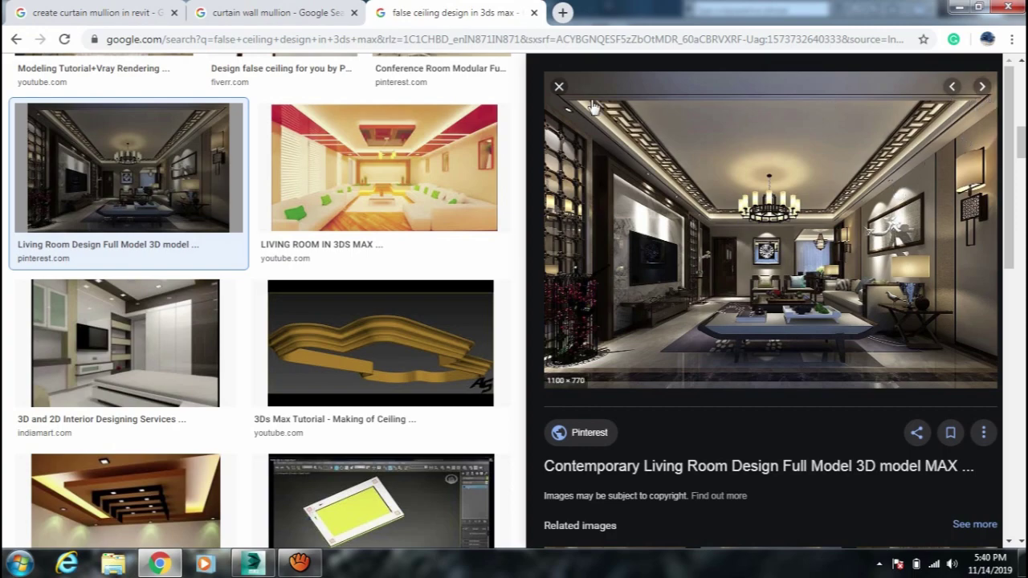
key("alt+Tab")
Step: Show the scene in the Top view as wireframe, with nothing selected
key("t")
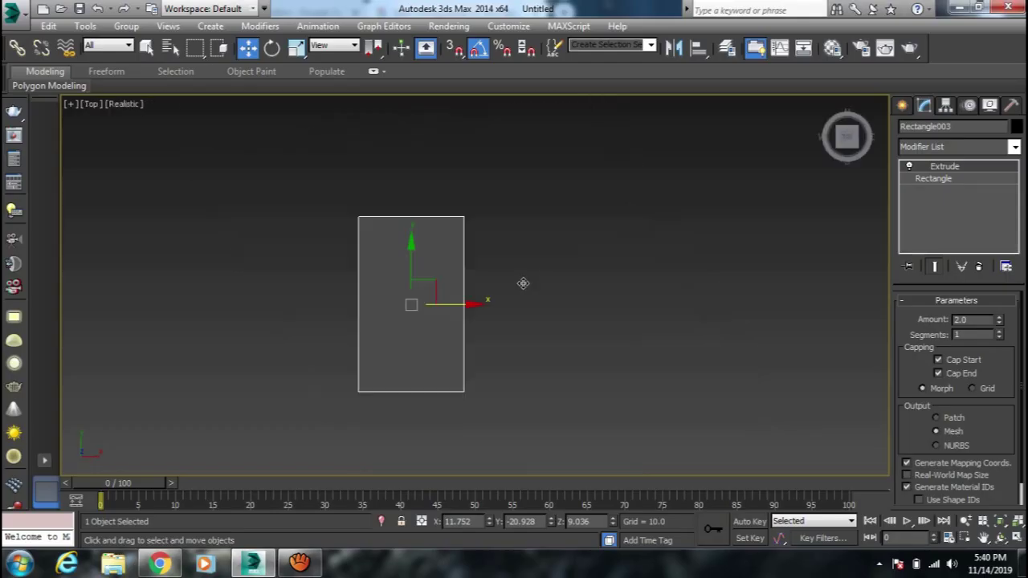
key("F3")
scroll(578, 314, "up", 2)
left_click(578, 314)
scroll(479, 284, "up", 2)
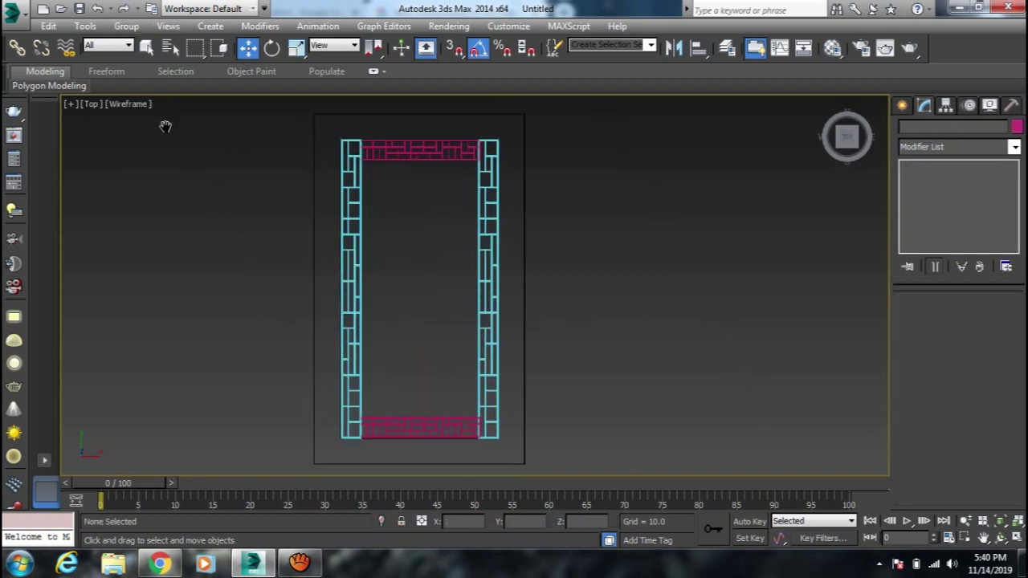
Step: Draw a 211.23 by 114.374 rectangle tracing the lattice frame's outline
left_click(902, 107)
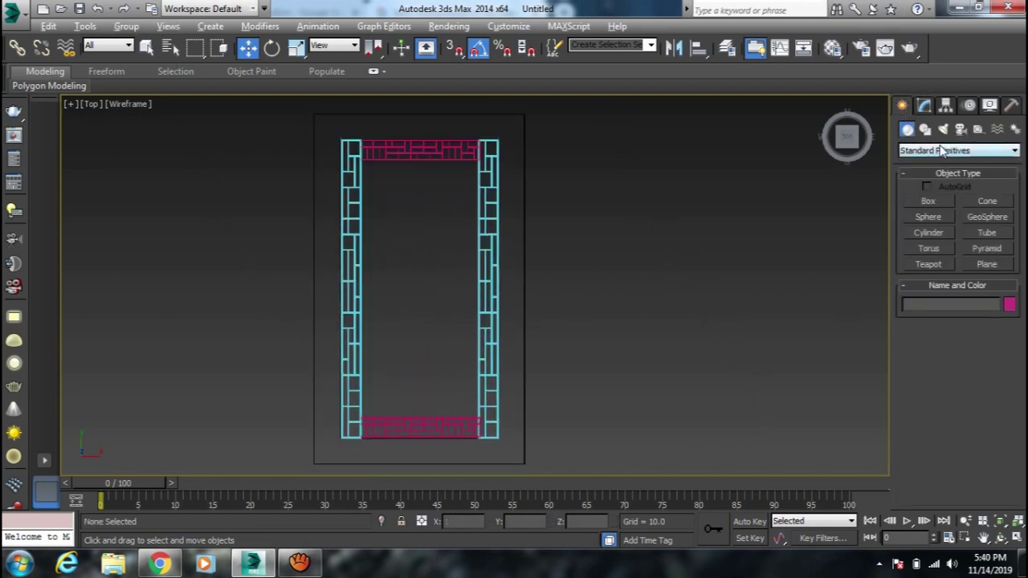
key("alt+Tab")
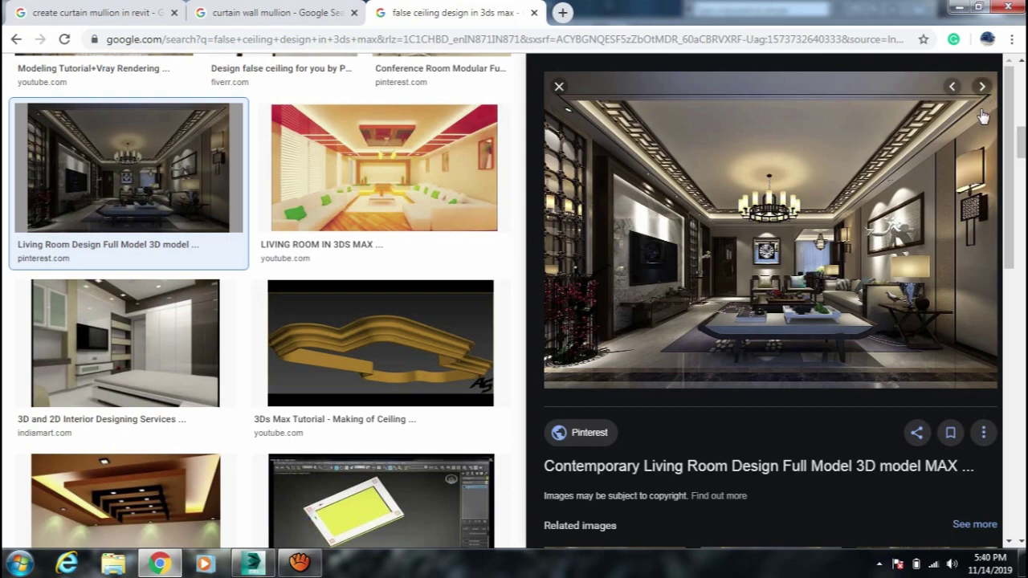
key("alt+Tab")
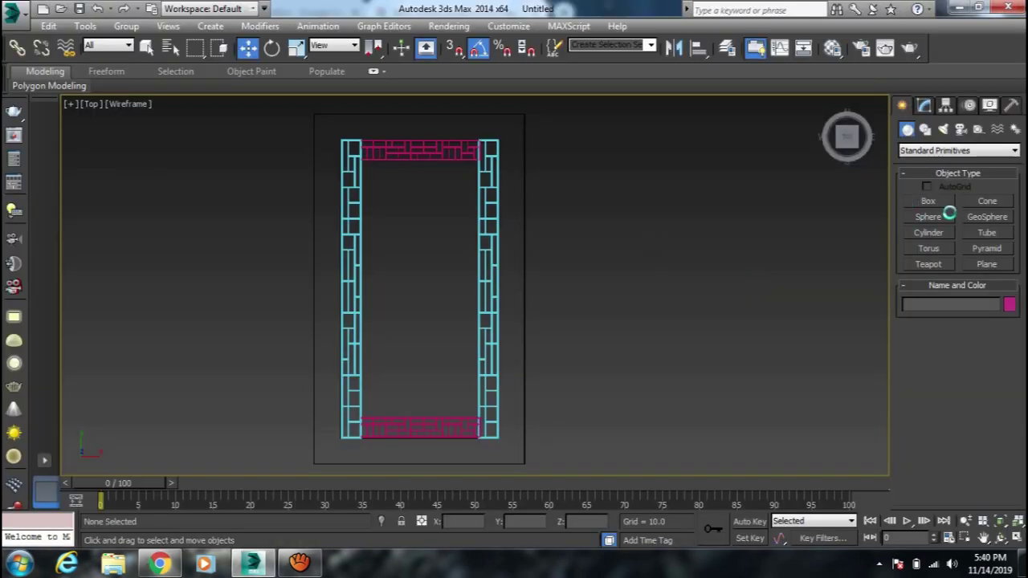
left_click(924, 129)
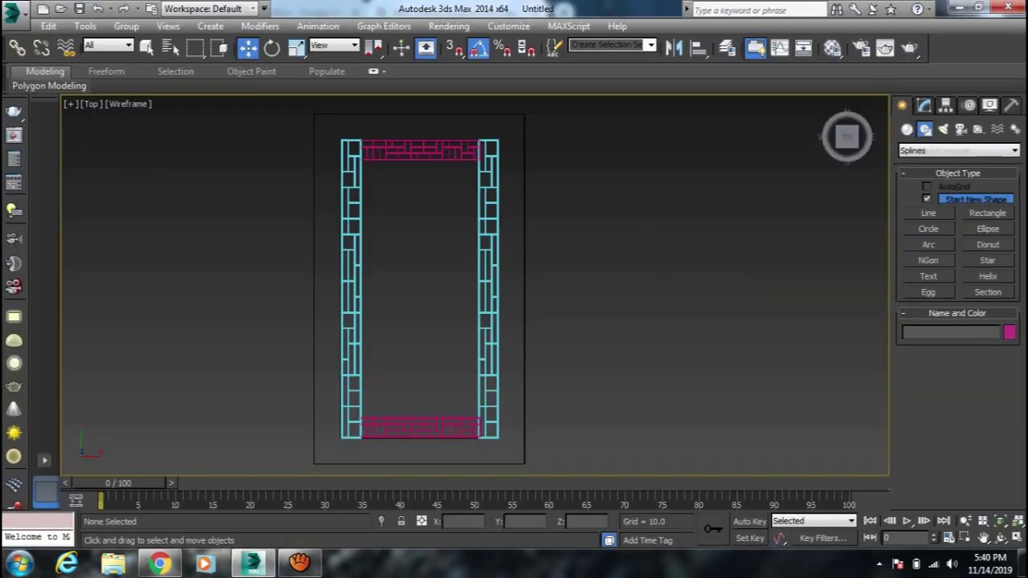
left_click(988, 213)
middle_click_drag(416, 257, 420, 248)
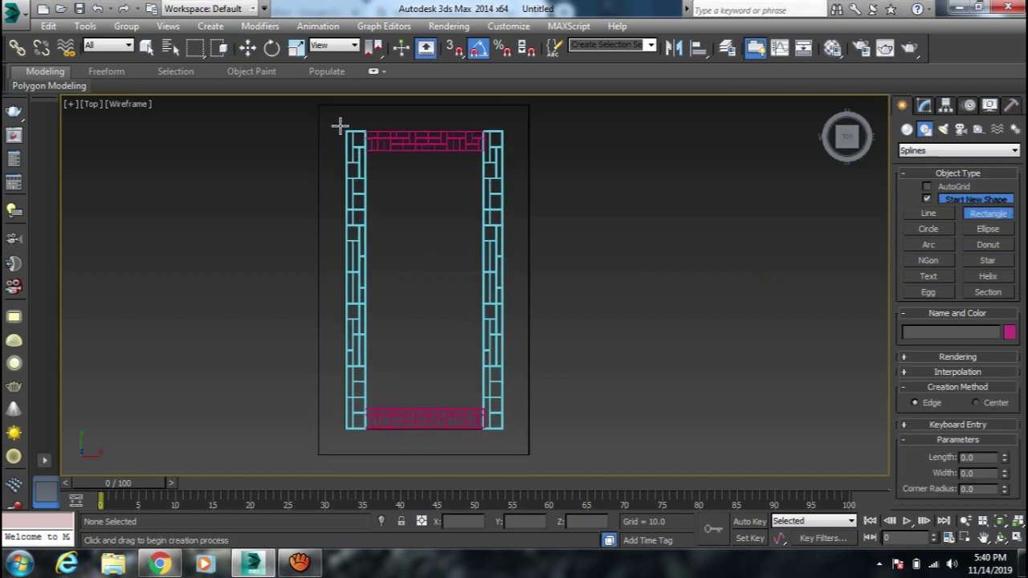
left_click_drag(339, 126, 509, 434)
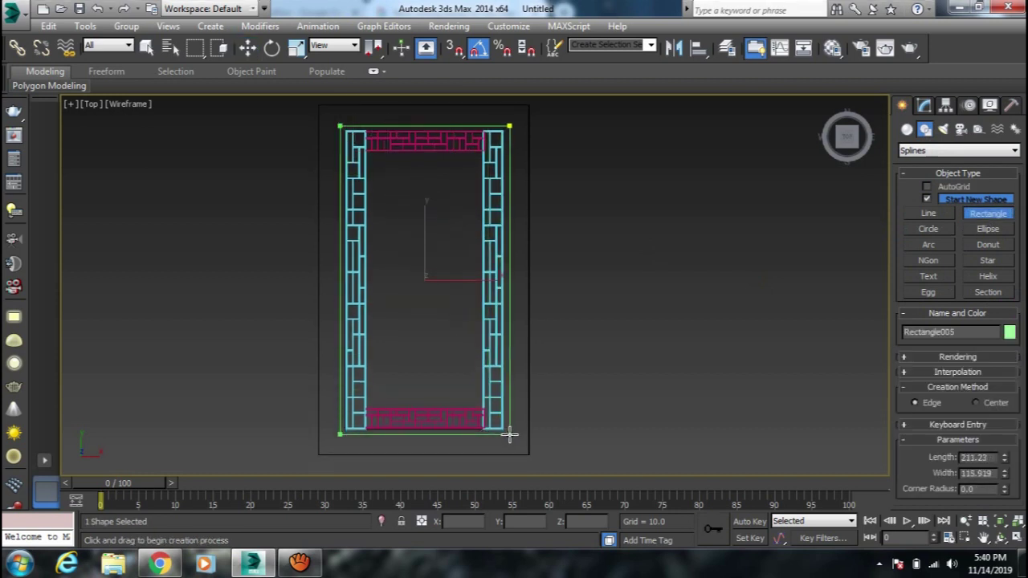
left_click_drag(509, 435, 508, 435)
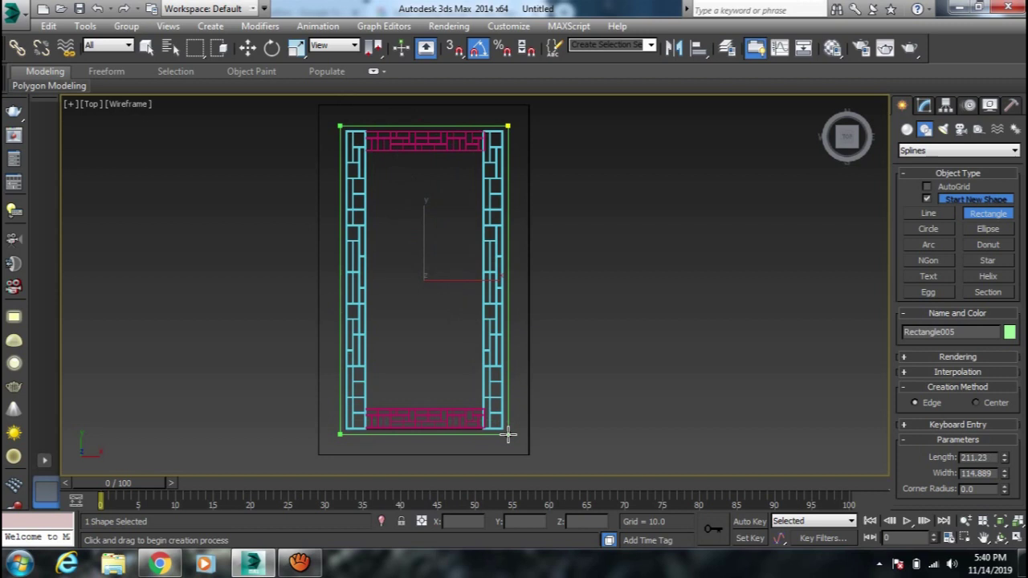
left_click_drag(508, 435, 506, 434)
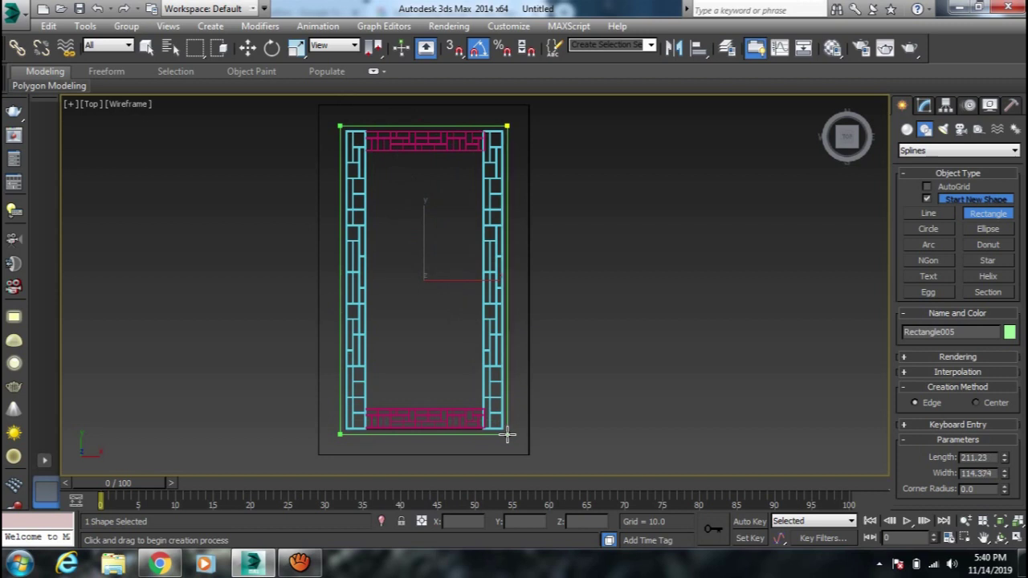
Step: Move the new rectangle, Rectangle005, to the right of the frame
key("w")
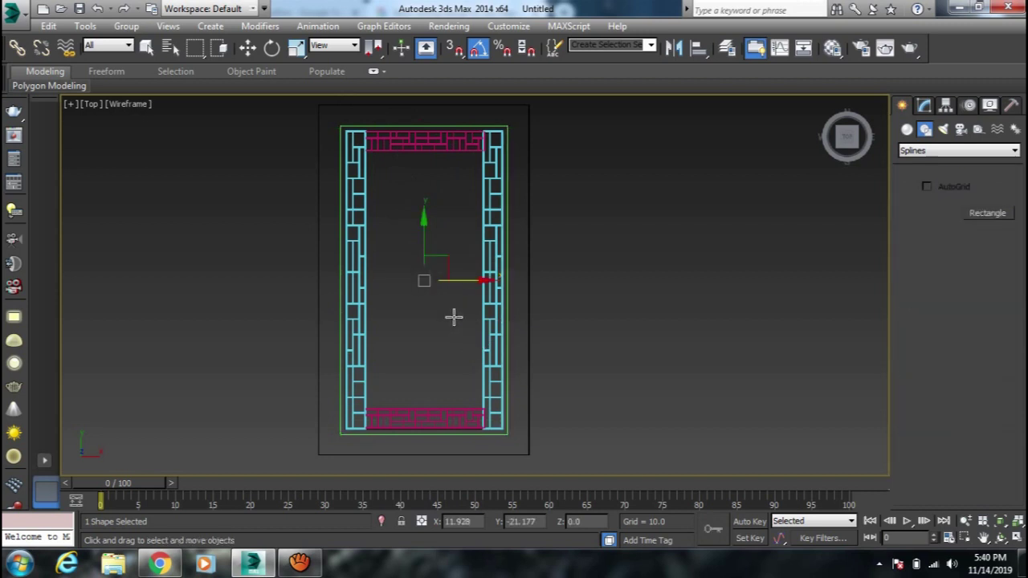
left_click_drag(458, 281, 707, 304)
scroll(663, 328, "down", 1)
scroll(631, 338, "down", 1)
scroll(632, 338, "down", 1)
middle_click_drag(638, 343, 628, 350)
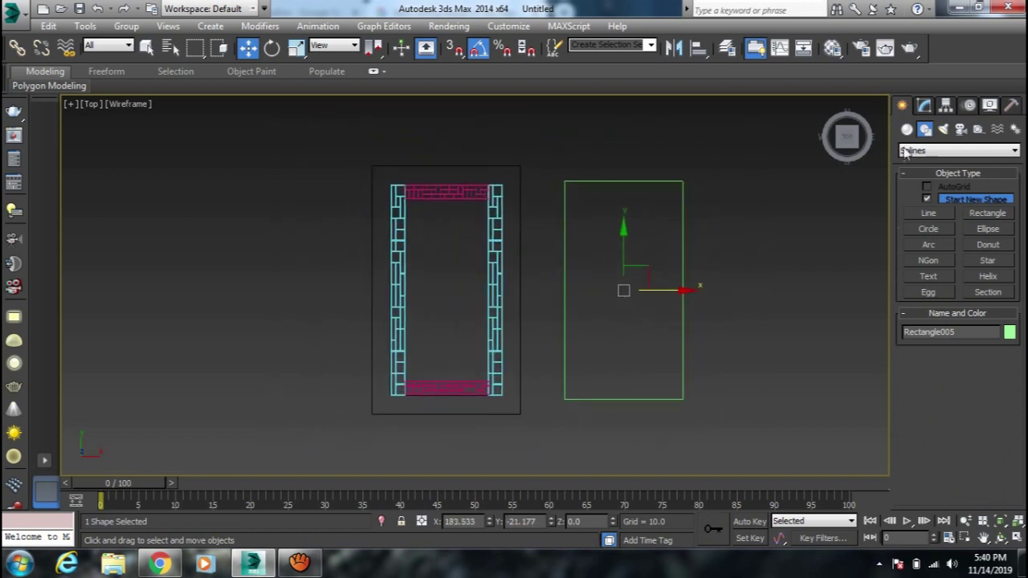
left_click(925, 106)
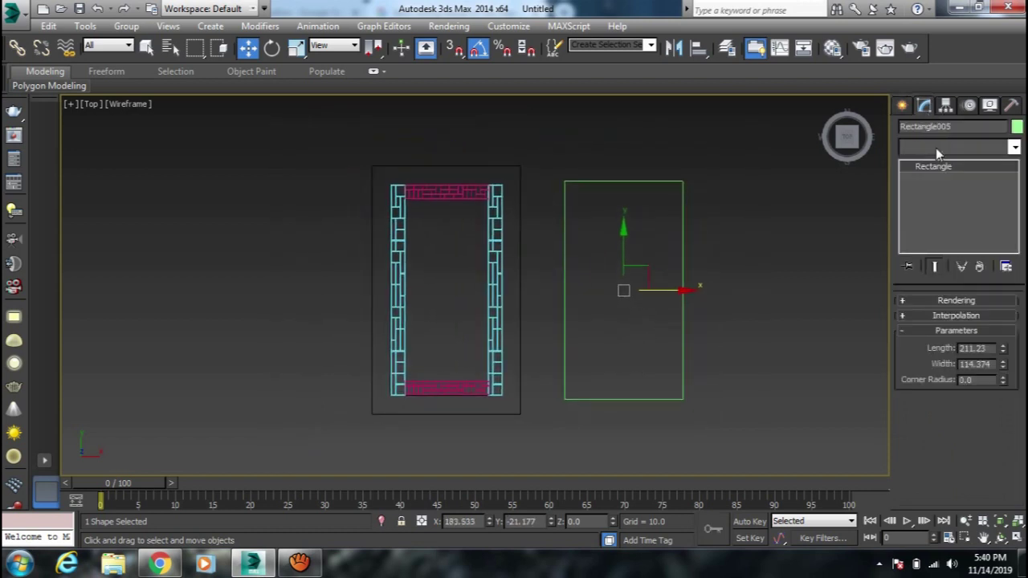
left_click(936, 148)
key("e")
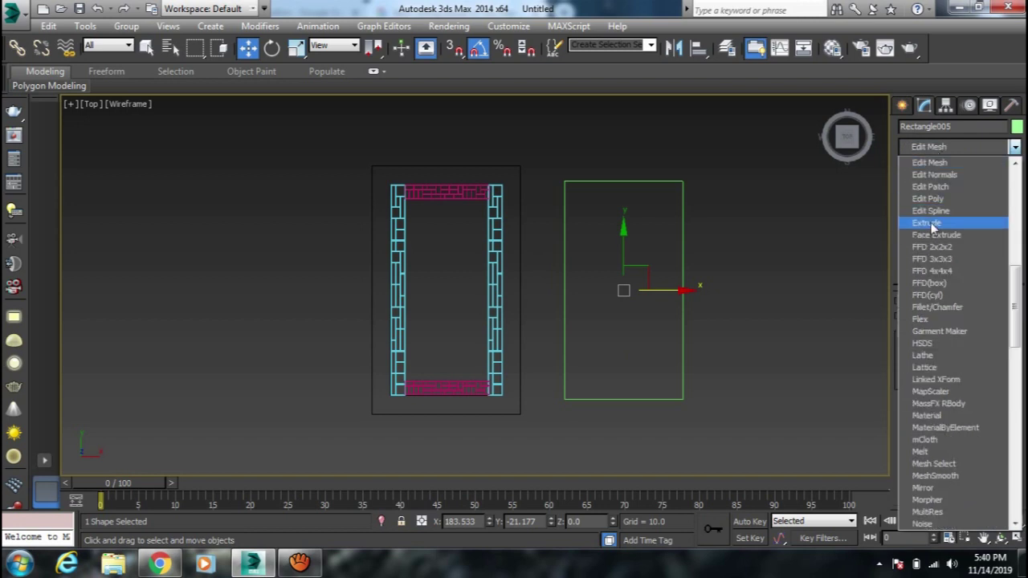
Step: Add an Edit Spline modifier to Rectangle005 and try the Spline-level Outline value
left_click(941, 210)
left_click(923, 167)
left_click(947, 202)
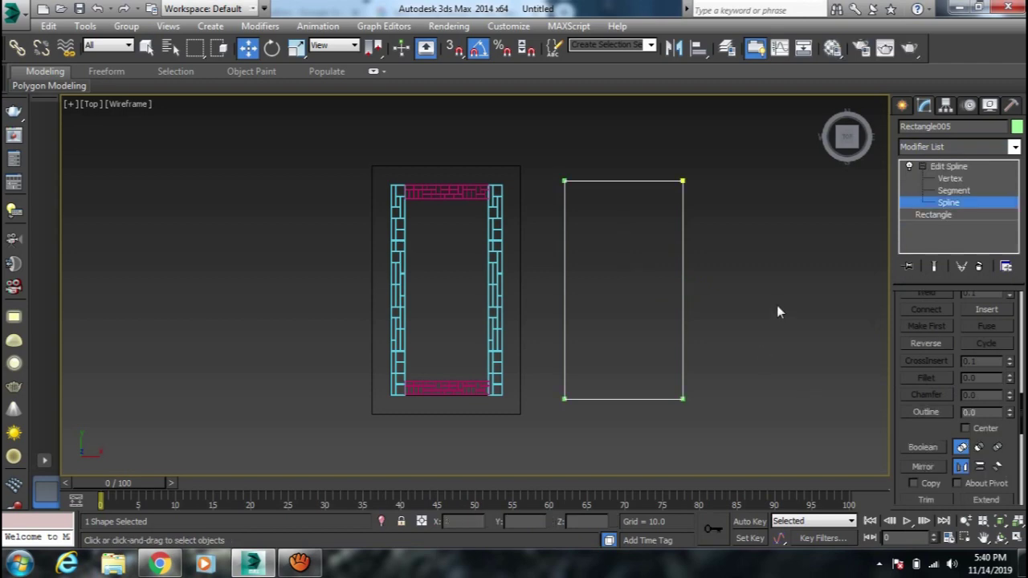
double_click(986, 413)
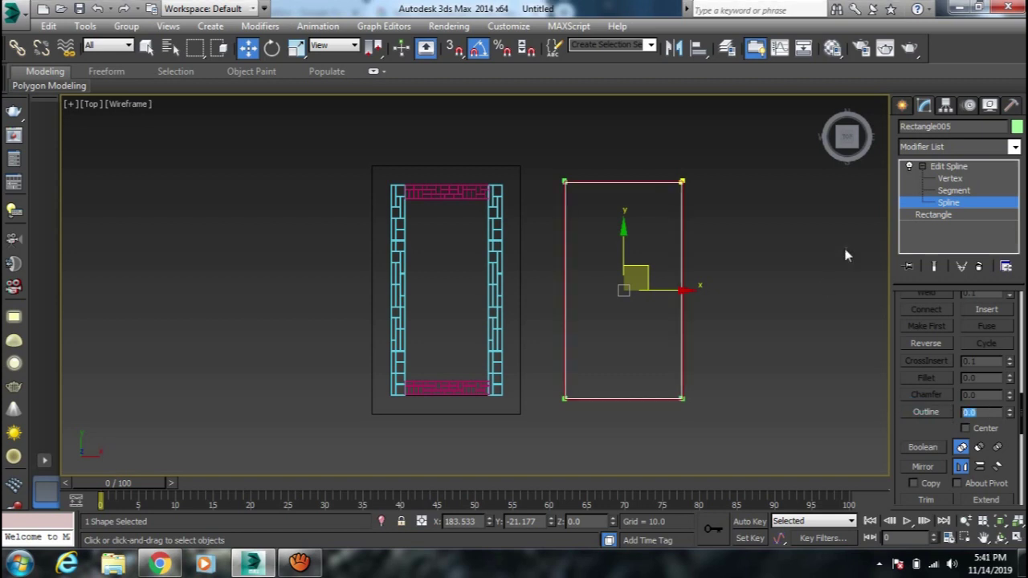
left_click(944, 202)
Step: Frame both objects in the Front view with the Modifier List showing
middle_click_drag(573, 348, 594, 339)
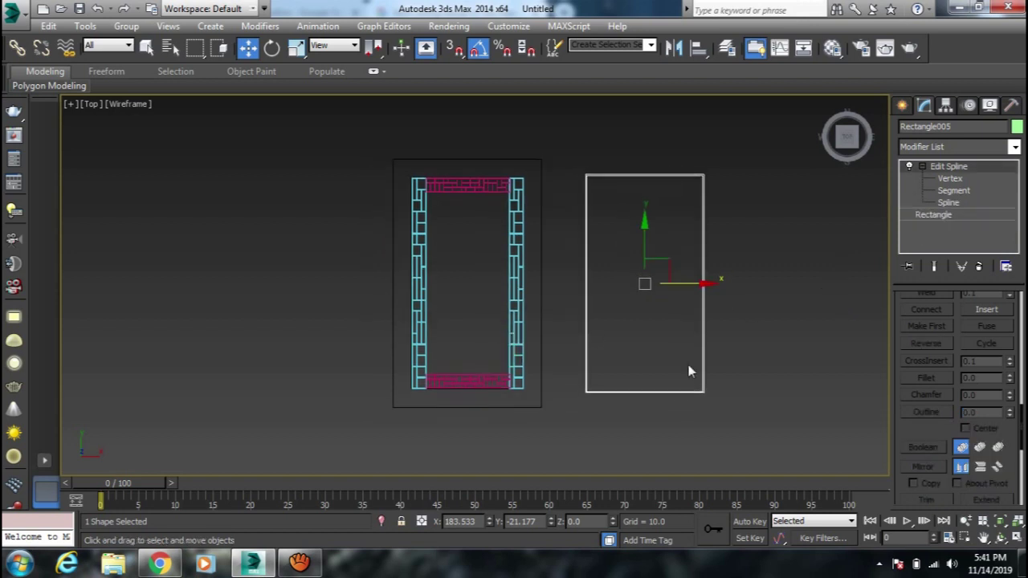
key("f")
mouse_move(679, 367)
middle_mouse_down()
mouse_move(567, 367)
mouse_move(486, 390)
middle_mouse_up()
scroll(568, 370, "down", 2)
left_click(973, 149)
scroll(974, 152, "down", 10)
left_click(961, 155)
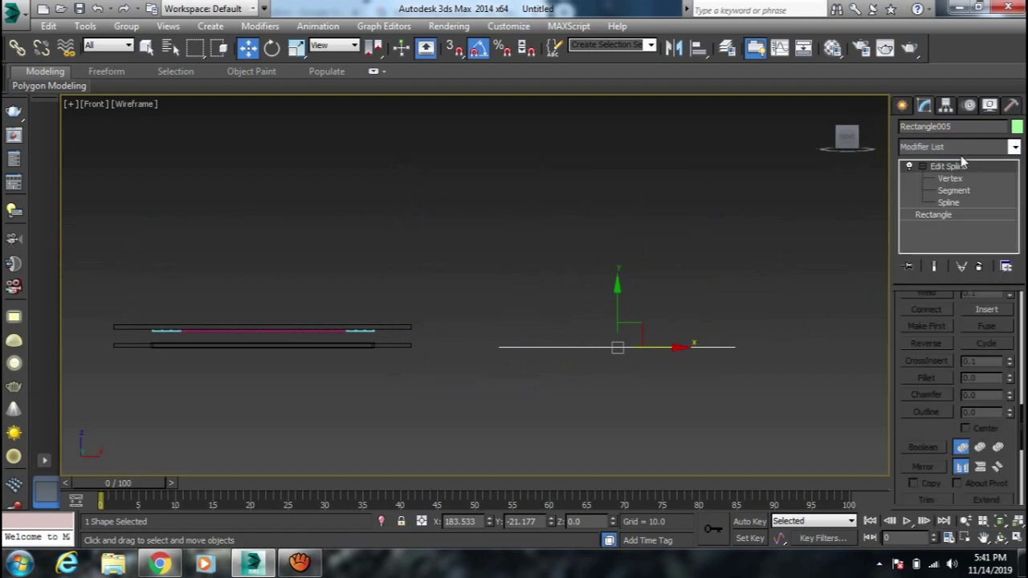
Step: Extrude Rectangle005 with an Amount of 4.0
left_click(963, 147)
scroll(963, 145, "down", 3)
scroll(963, 145, "down", 7)
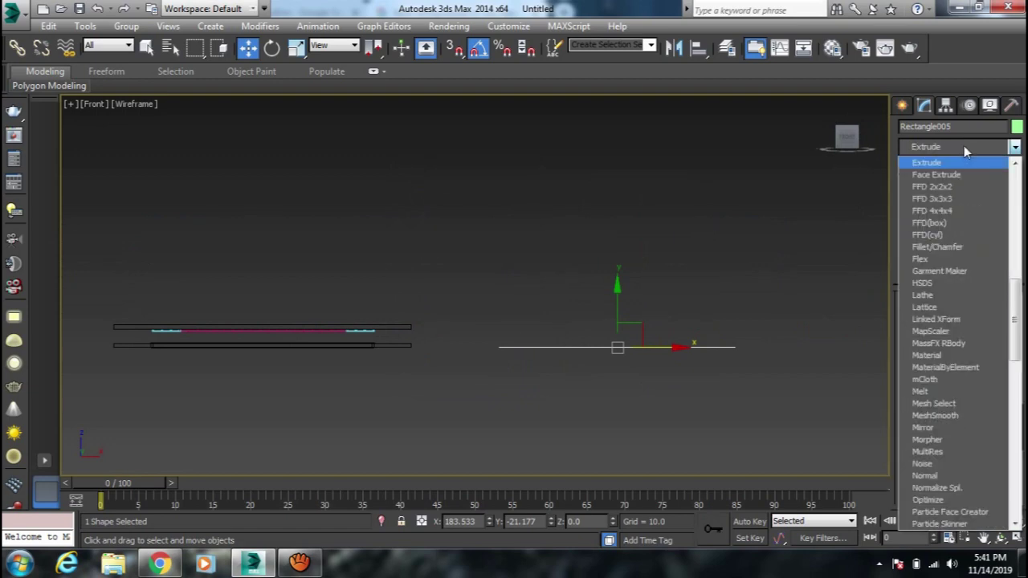
left_click(947, 163)
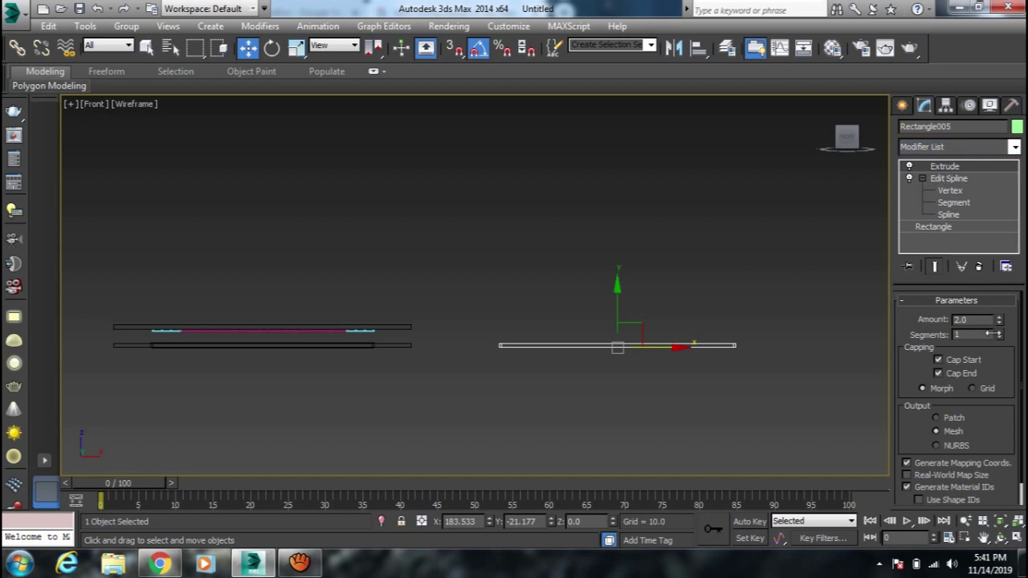
left_click_drag(990, 324, 900, 325)
type("4")
key("Return")
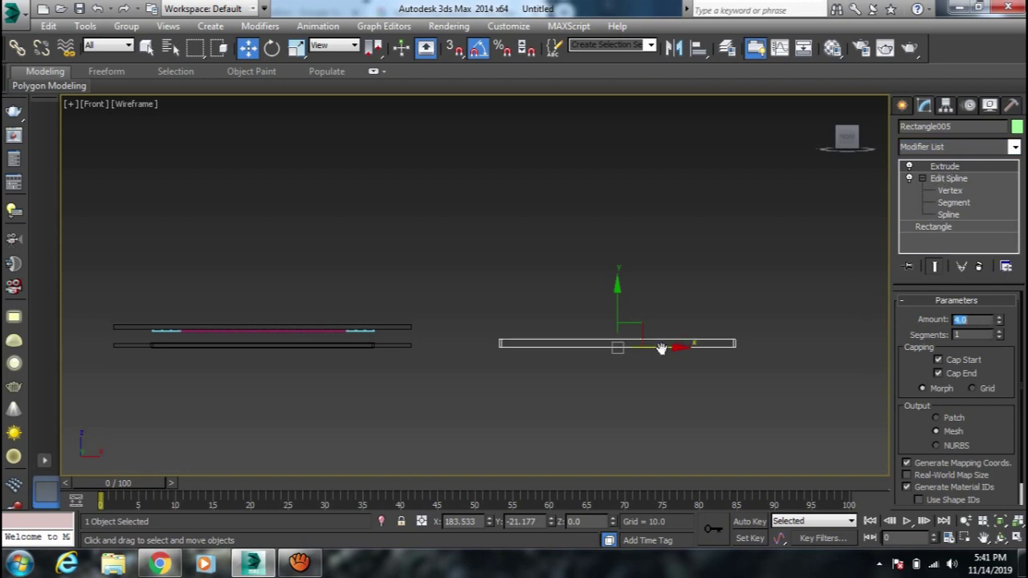
middle_click_drag(618, 348, 716, 346)
Step: Align the slab to Rectangle001 and shift it slightly down beneath the frame
left_click(697, 48)
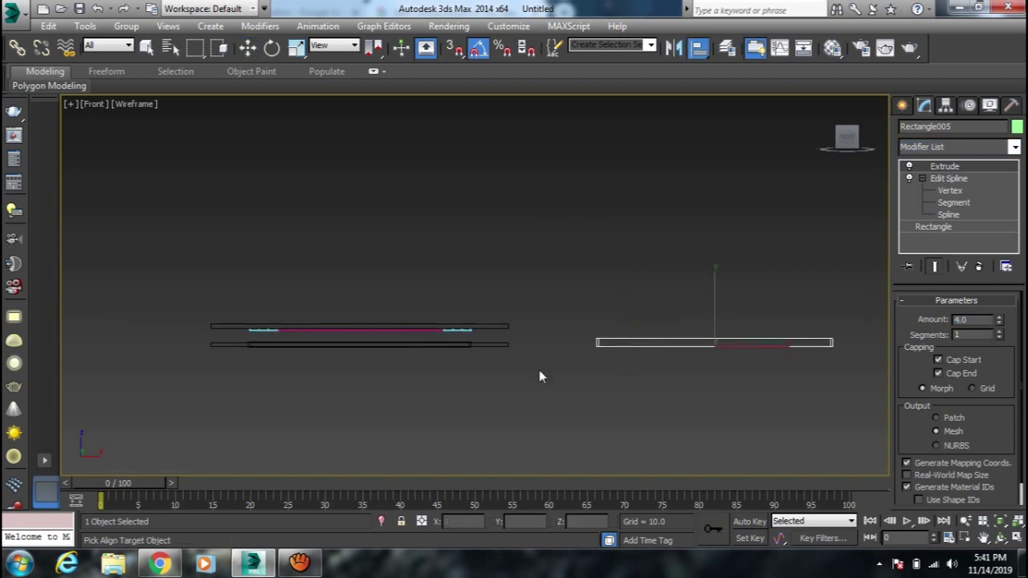
left_click(509, 346)
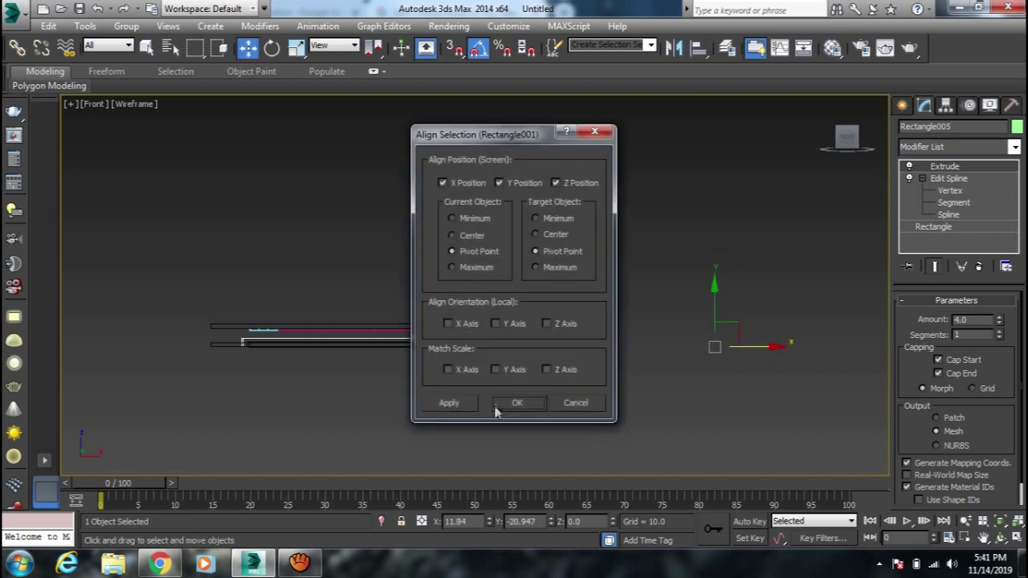
left_click(502, 400)
scroll(469, 353, "up", 3)
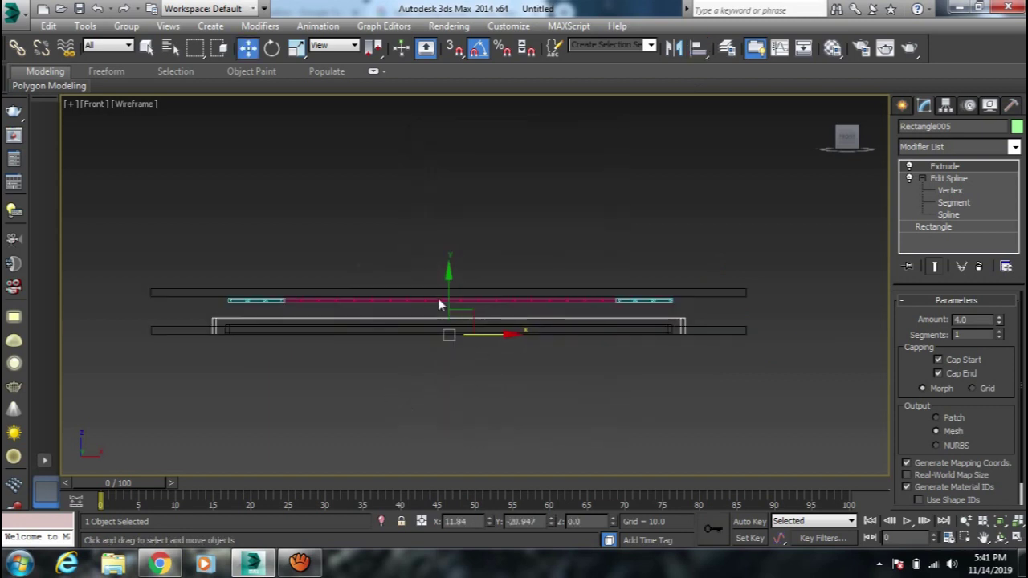
left_click_drag(445, 304, 445, 310)
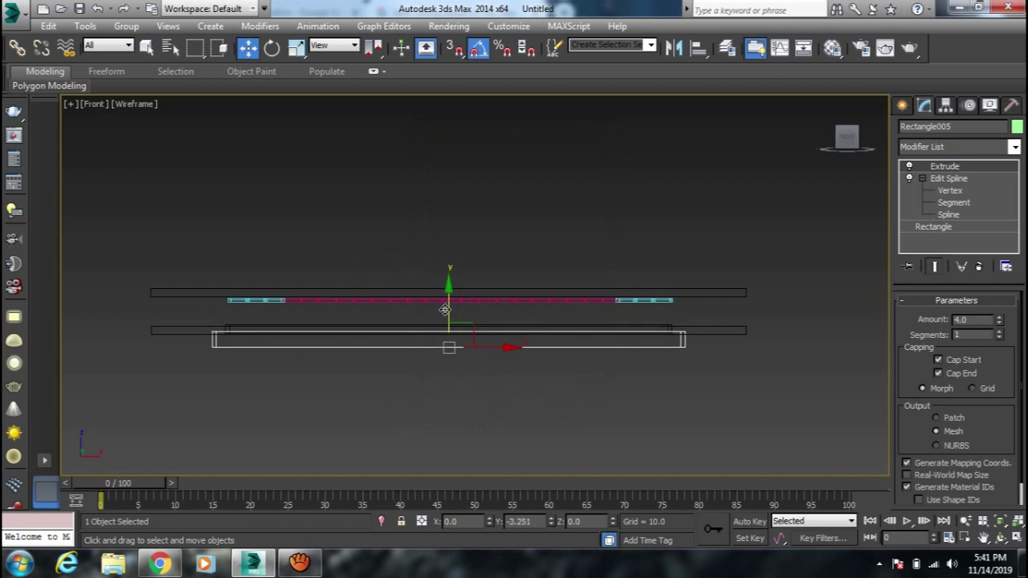
left_click_drag(451, 309, 453, 308)
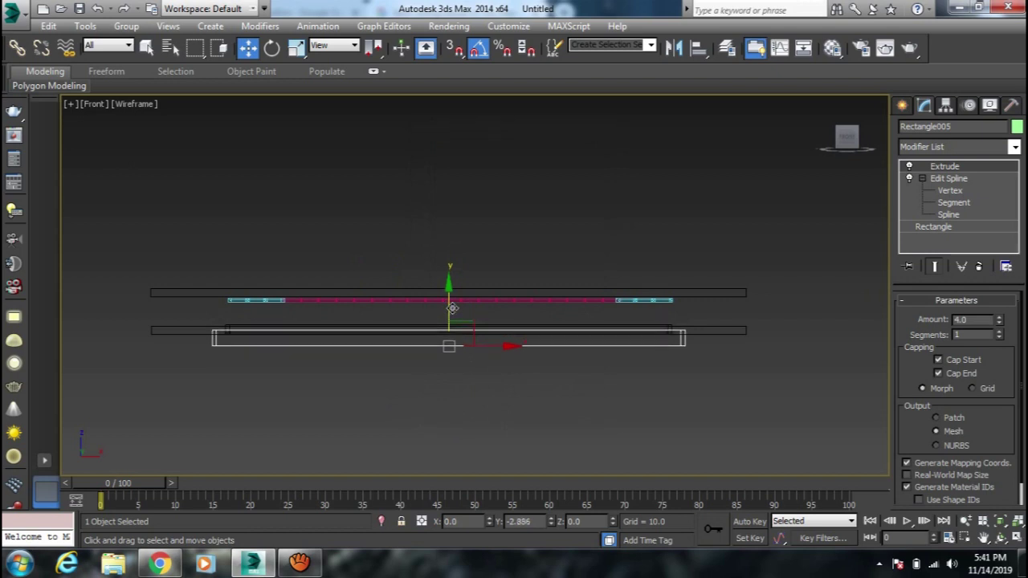
left_click(755, 377)
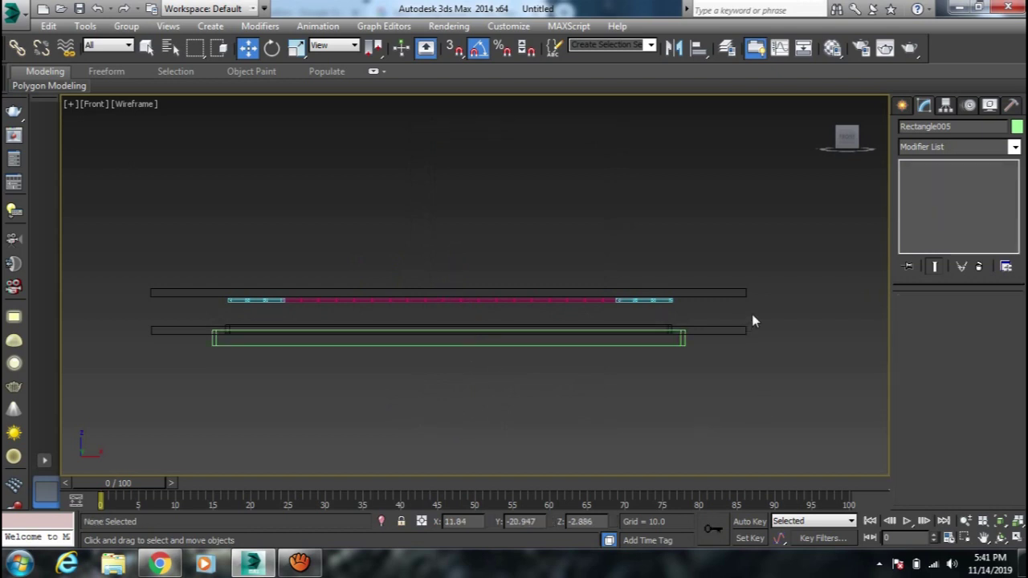
Step: Select Rectangle001 and make it a ProBoolean compound object
left_click(746, 330)
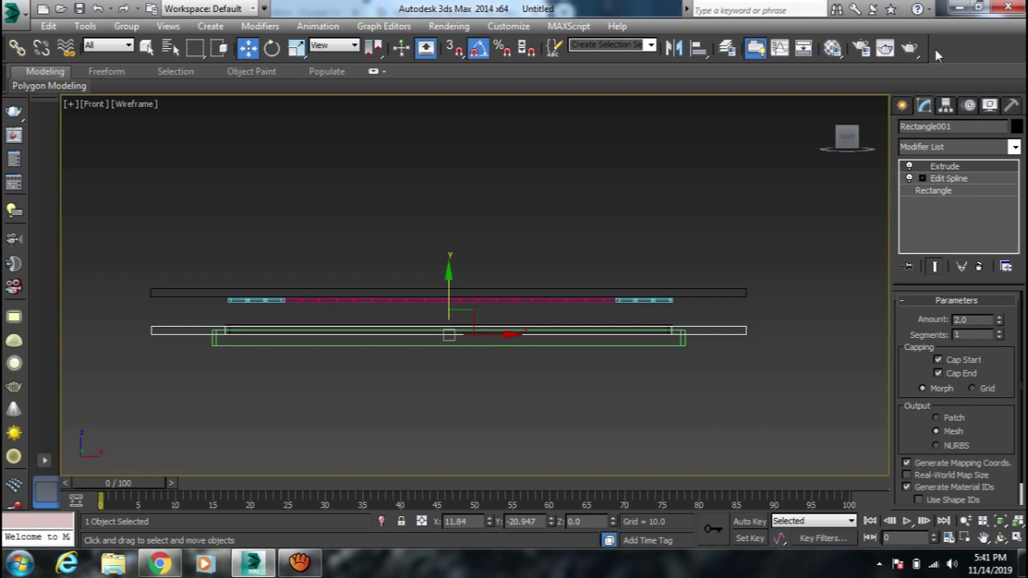
left_click(903, 106)
left_click(907, 130)
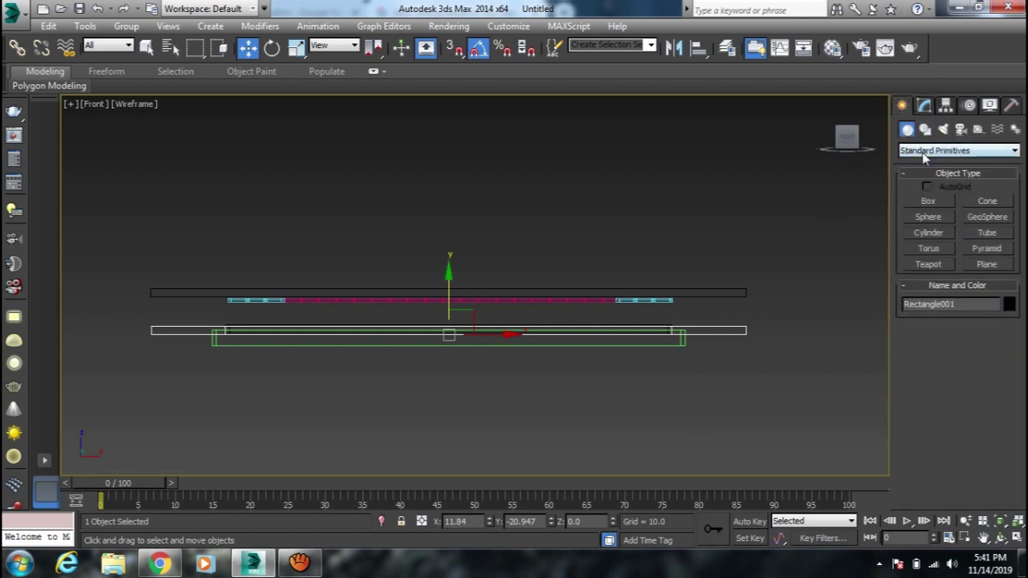
left_click(924, 151)
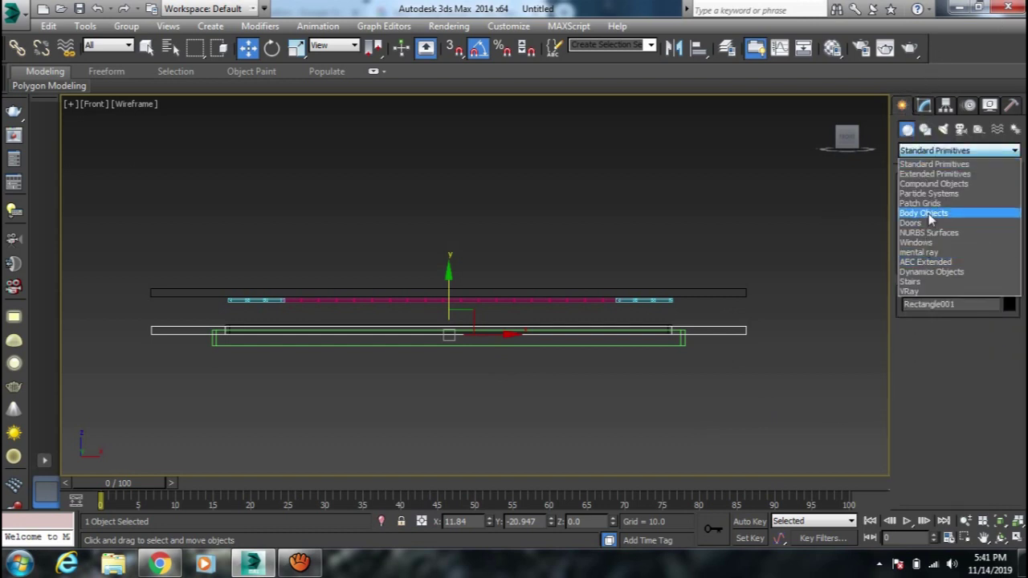
left_click(934, 184)
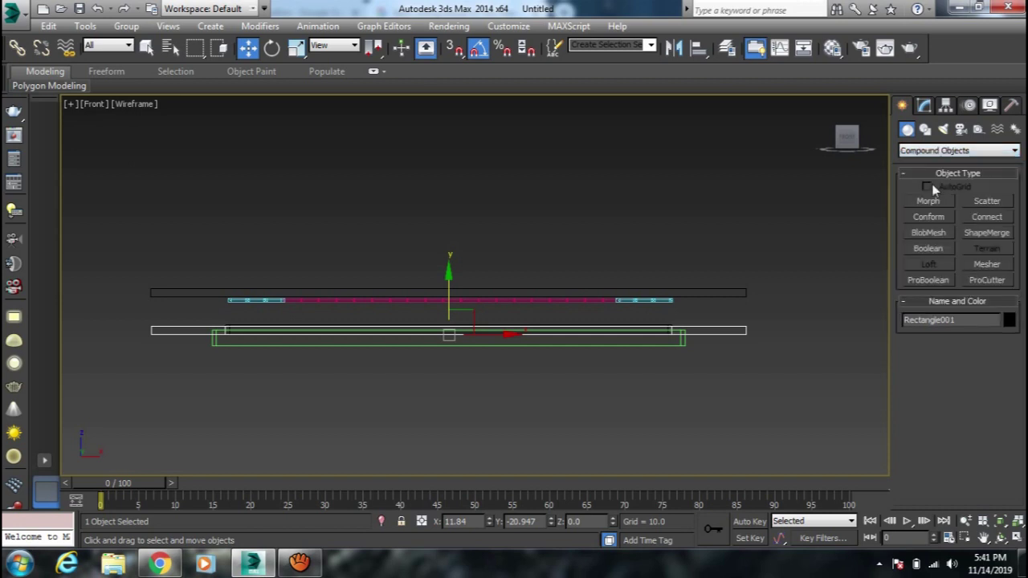
left_click(931, 280)
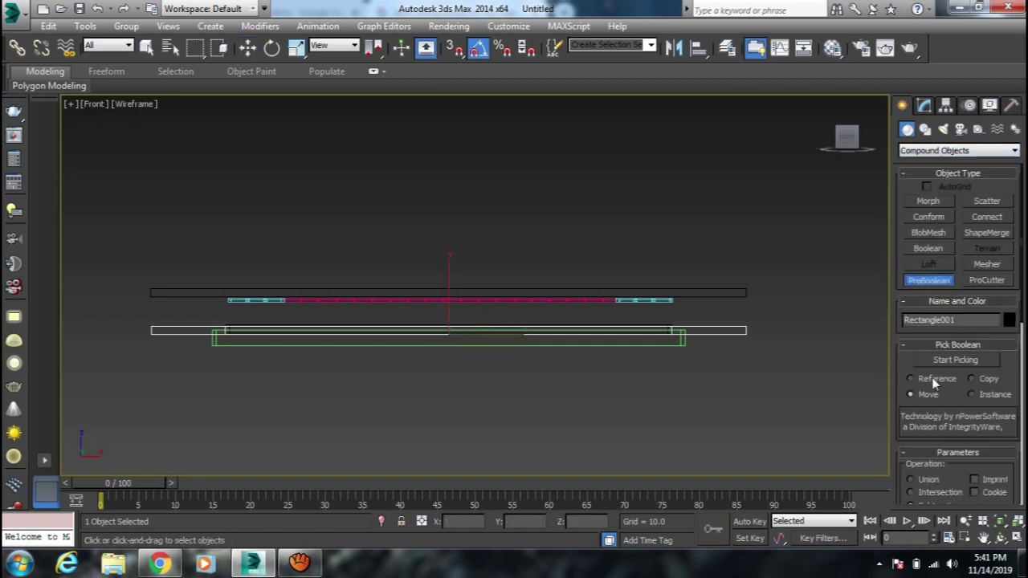
Step: Subtract the green Rectangle005 slab, then view the cut in a Realistic perspective
left_click(963, 359)
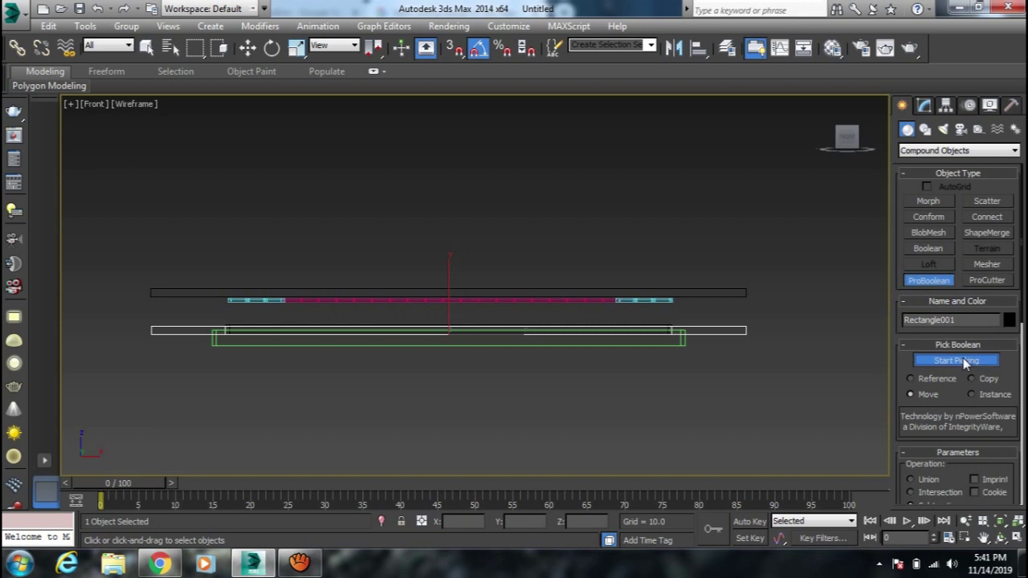
left_click(671, 345)
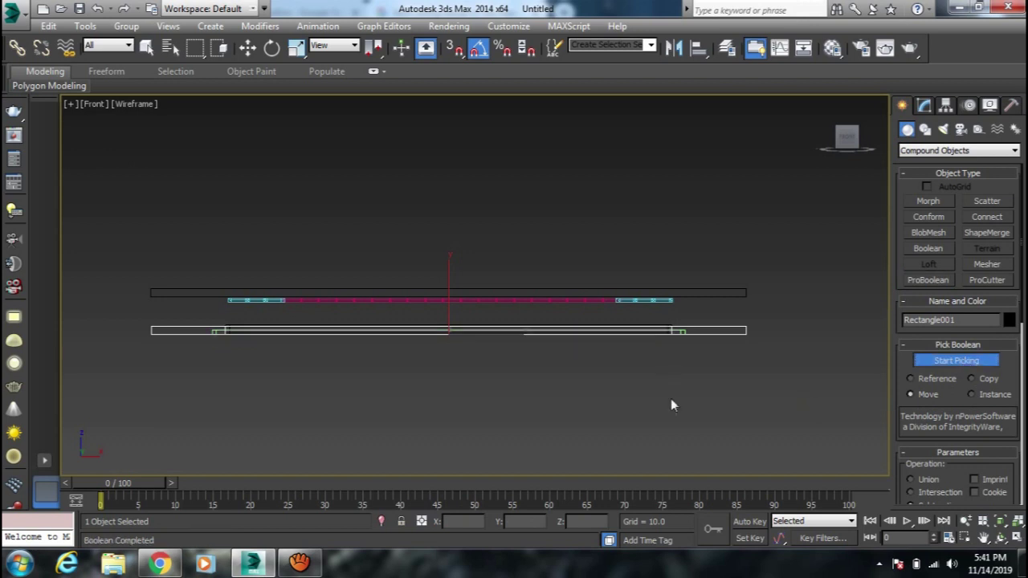
left_click(940, 362)
key("w")
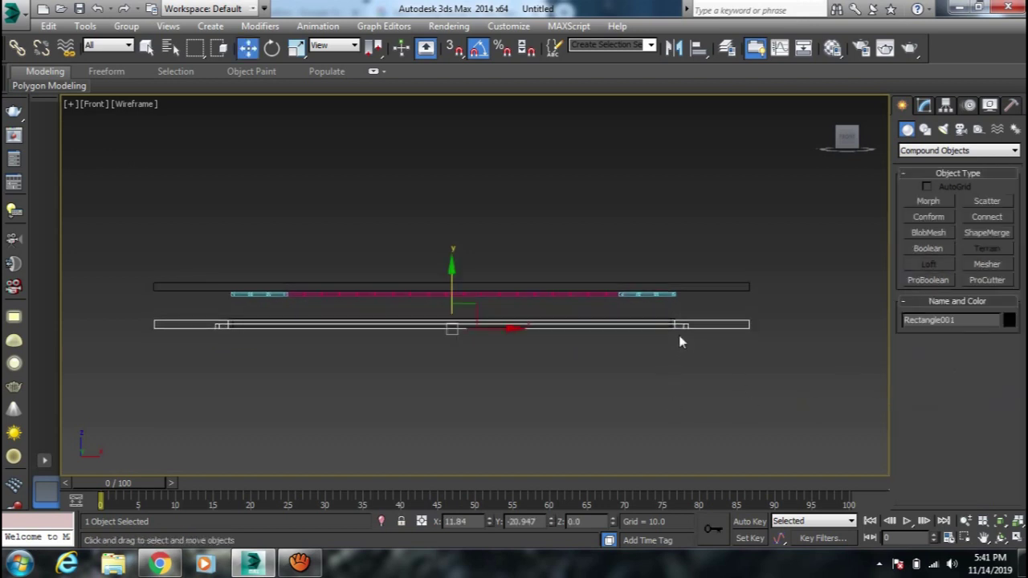
middle_click_drag(673, 332, 605, 404, "alt")
key("F3")
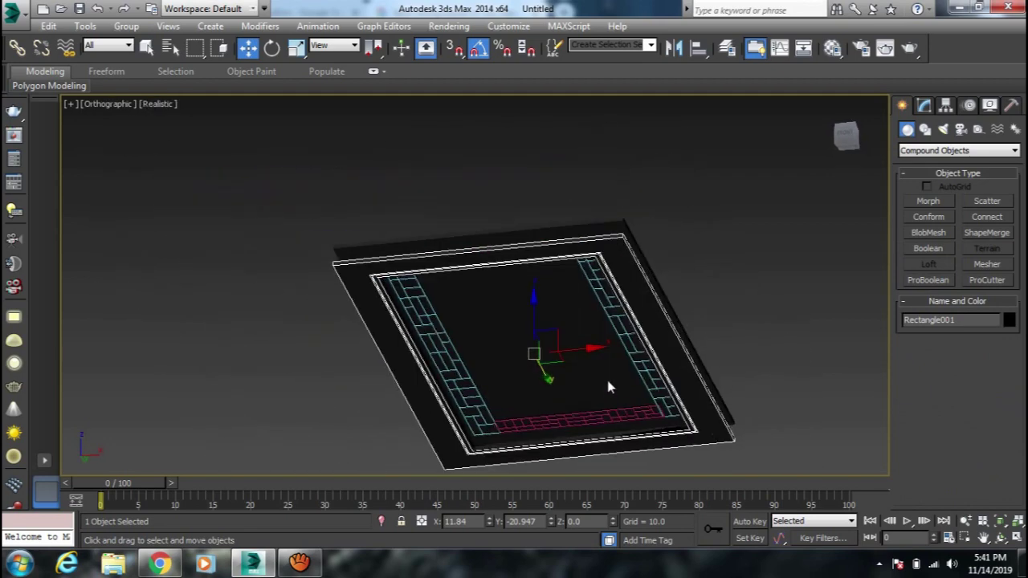
Step: Select Rectangle004 at the frame corner and show its Extrude 2.0 over Edit Spline stack
left_click(796, 287)
scroll(587, 239, "up", 4)
scroll(588, 241, "up", 1)
scroll(601, 241, "up", 2)
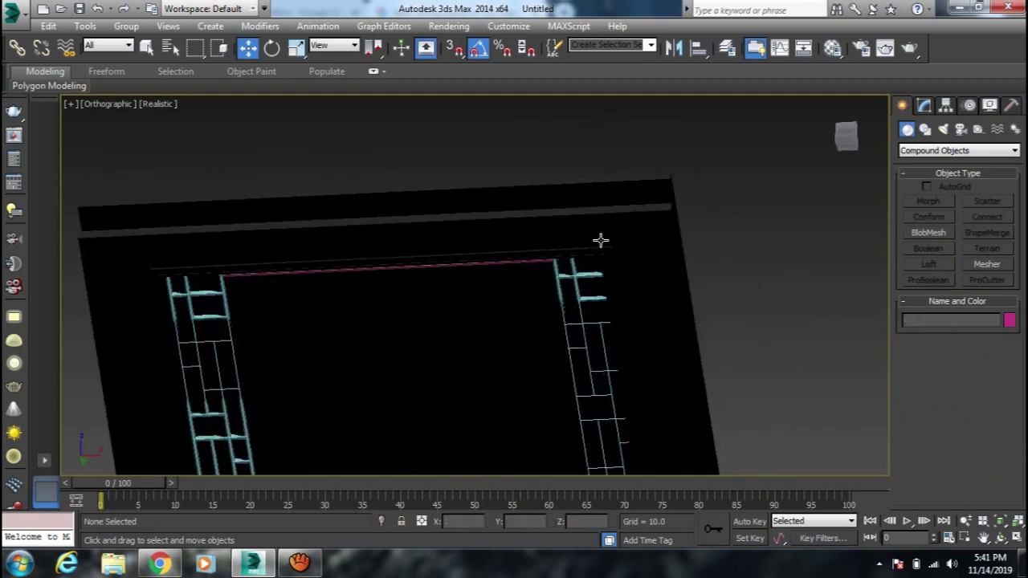
scroll(594, 238, "down", 2)
scroll(555, 259, "up", 3)
left_click(555, 260)
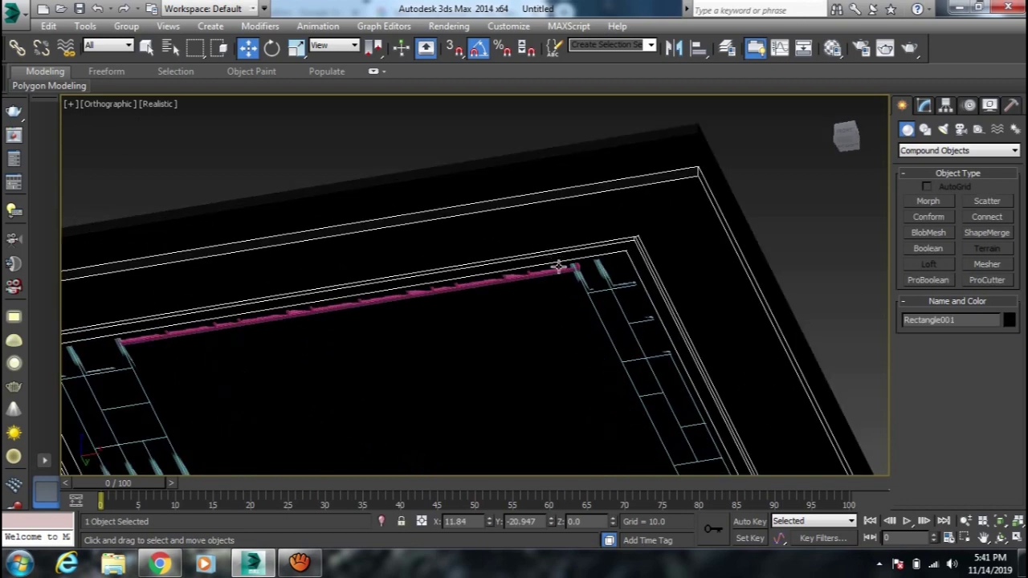
middle_click_drag(562, 261, 618, 250, "alt")
scroll(395, 190, "up", 3)
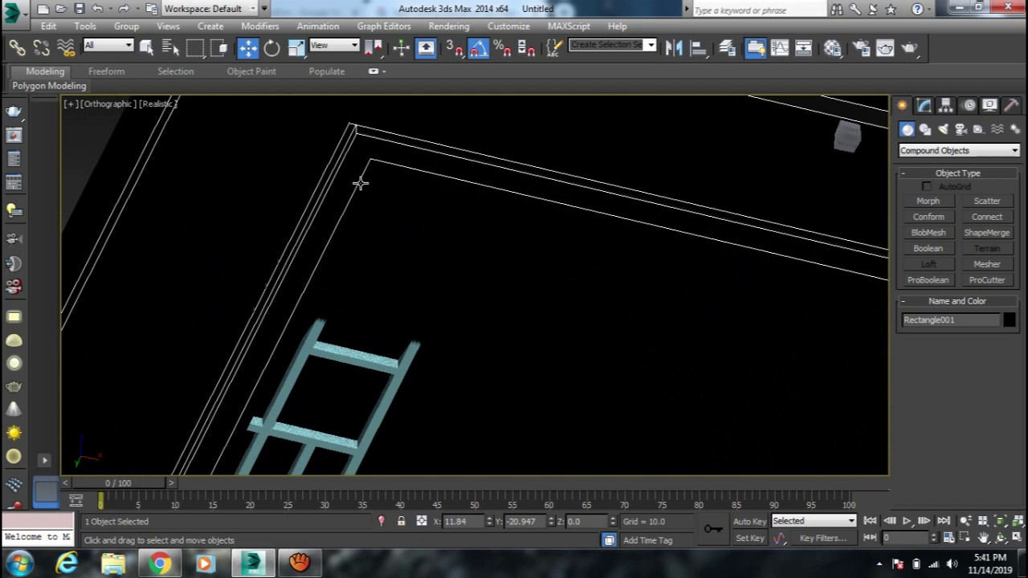
left_click(369, 184)
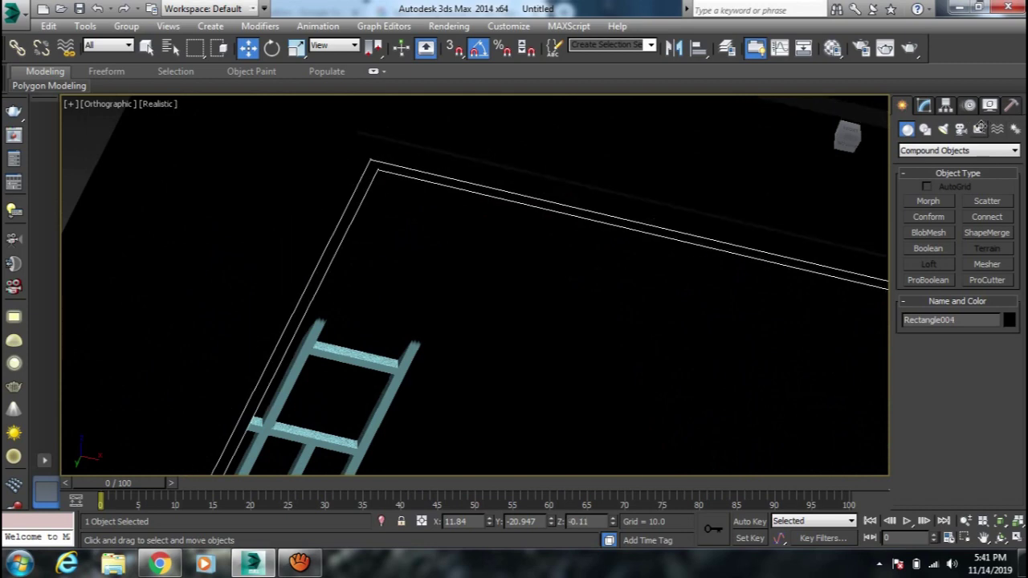
left_click(923, 103)
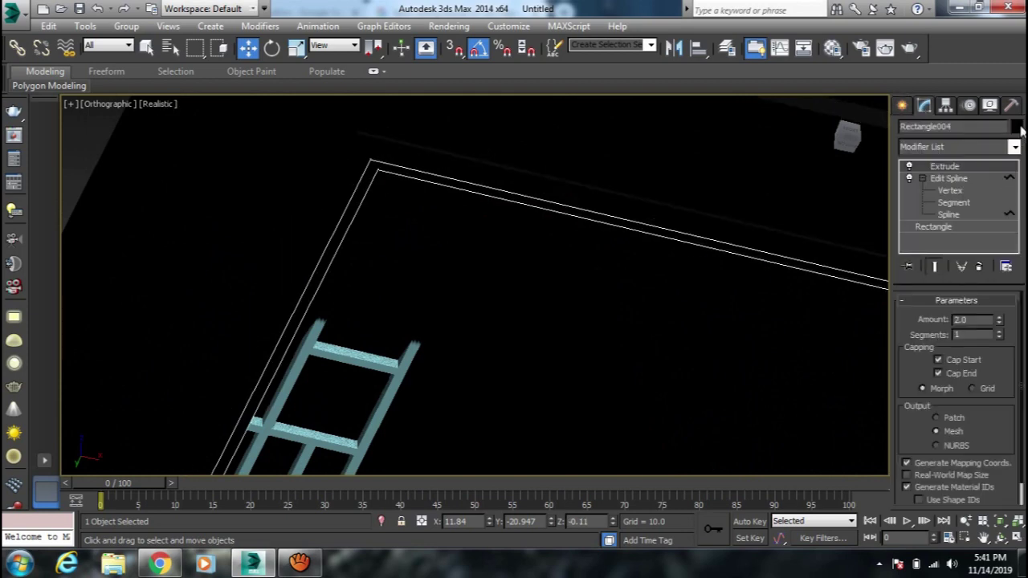
Step: Color the inner frame grey and the outer ceiling frame blue
left_click(1019, 128)
left_click(611, 315)
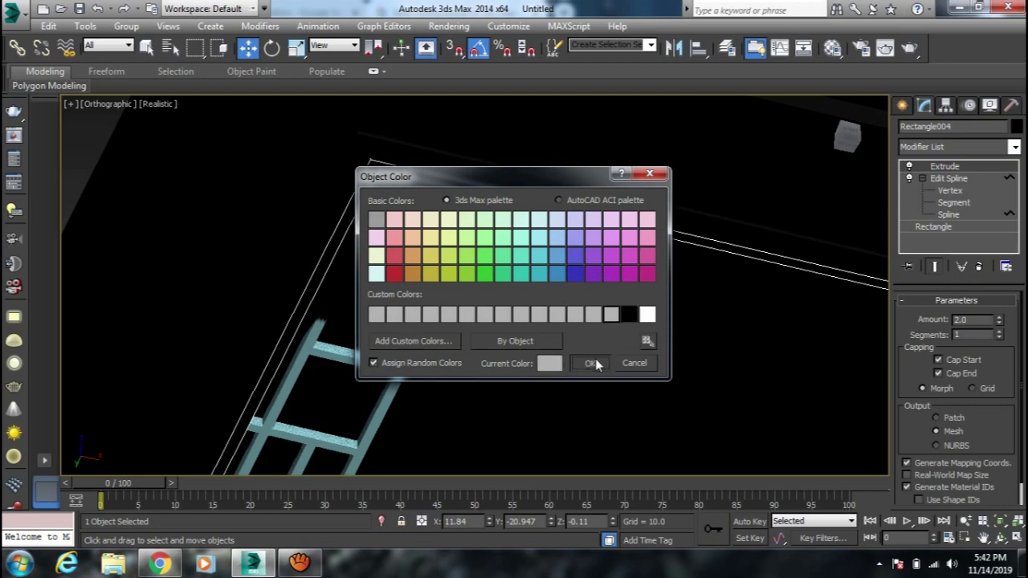
left_click(595, 358)
scroll(595, 358, "down", 3)
left_click(558, 254)
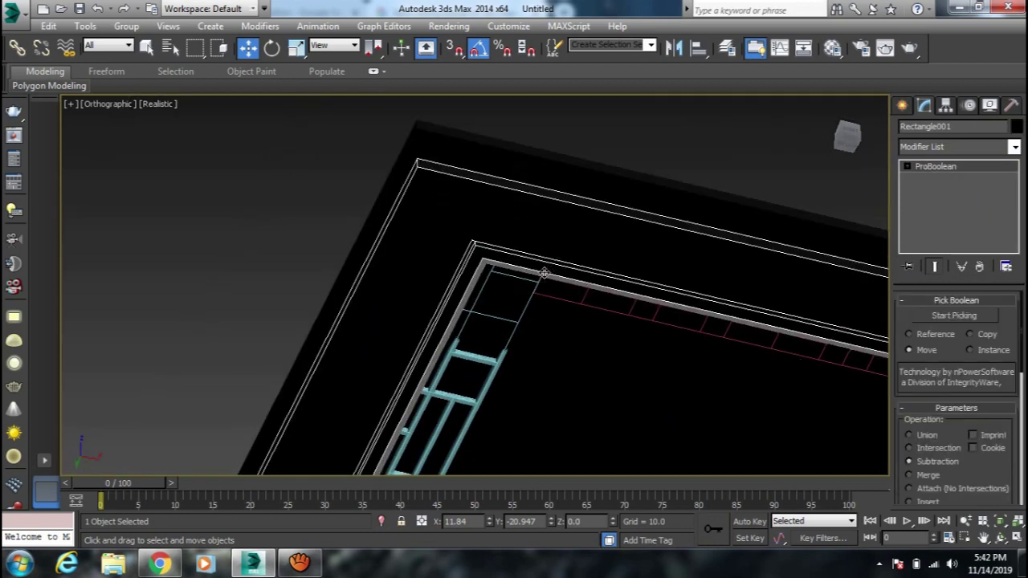
left_click(328, 246)
left_click(367, 280)
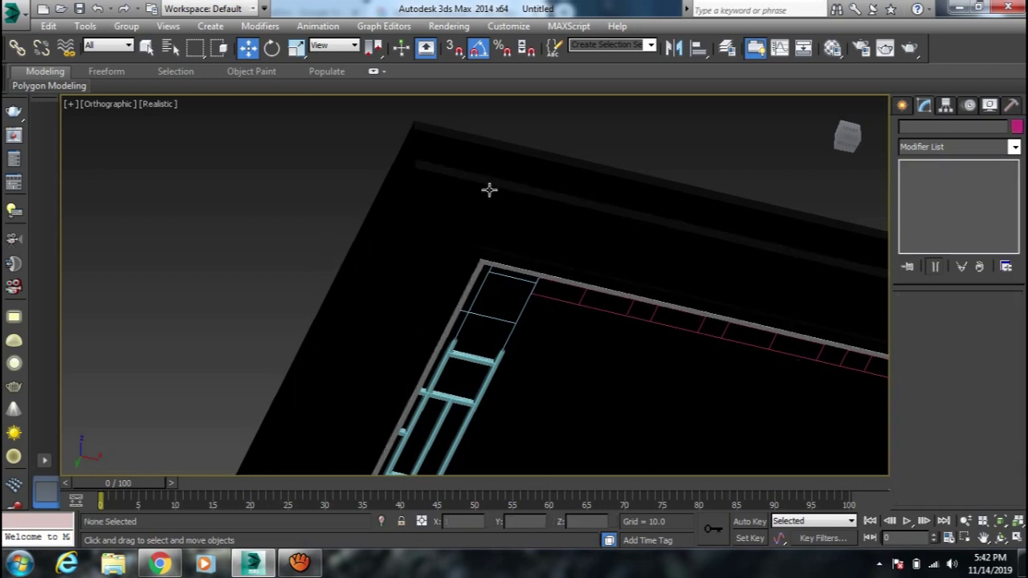
left_click(1016, 127)
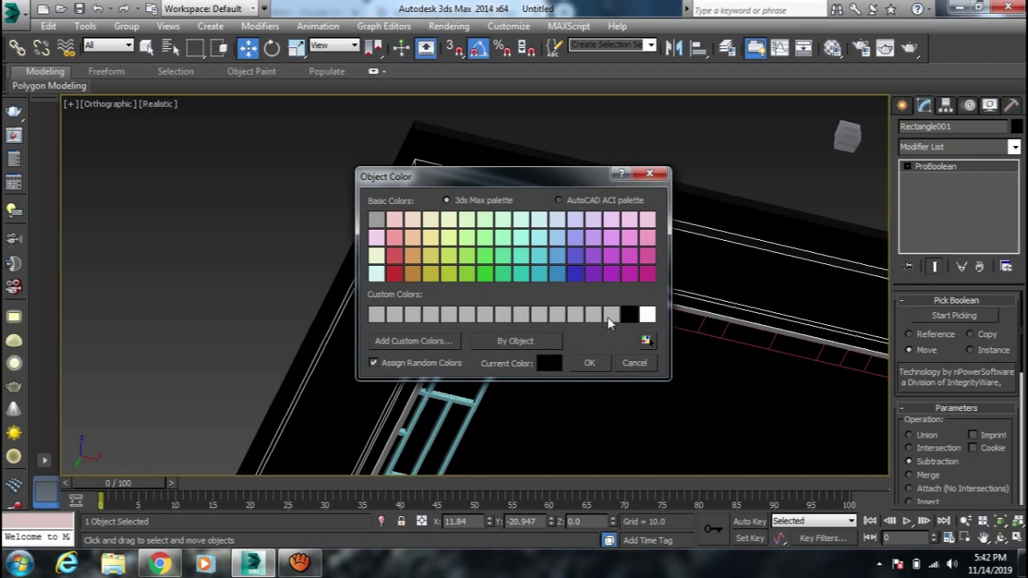
left_click(556, 274)
left_click(590, 363)
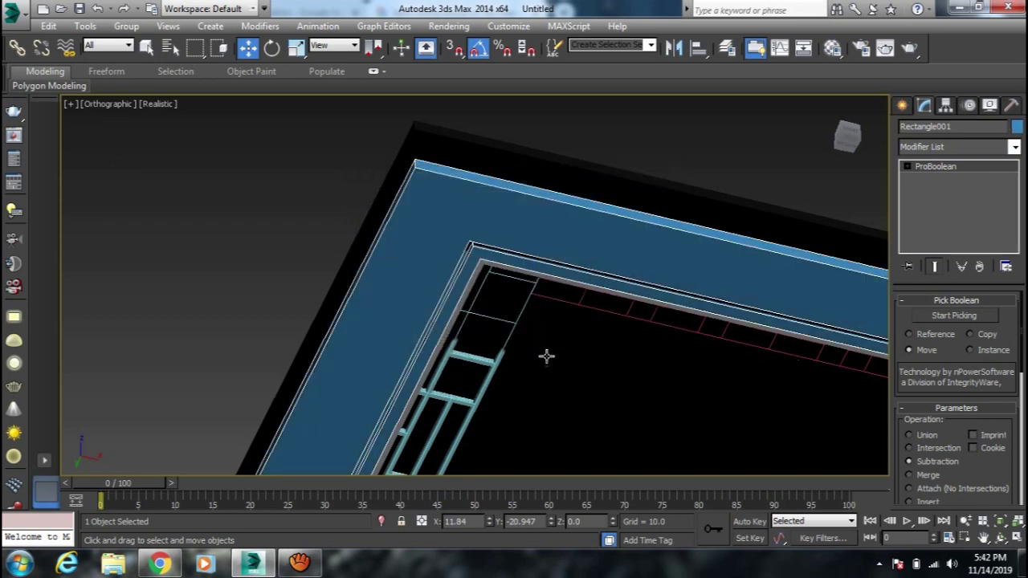
left_click(643, 138)
Step: Lower Rectangle004 to Z -0.498 in the Front view, then orbit to the top-right corner
scroll(567, 309, "up", 2)
mouse_move(567, 309)
middle_mouse_down("alt")
mouse_move(458, 325)
mouse_move(471, 321)
middle_mouse_up("alt")
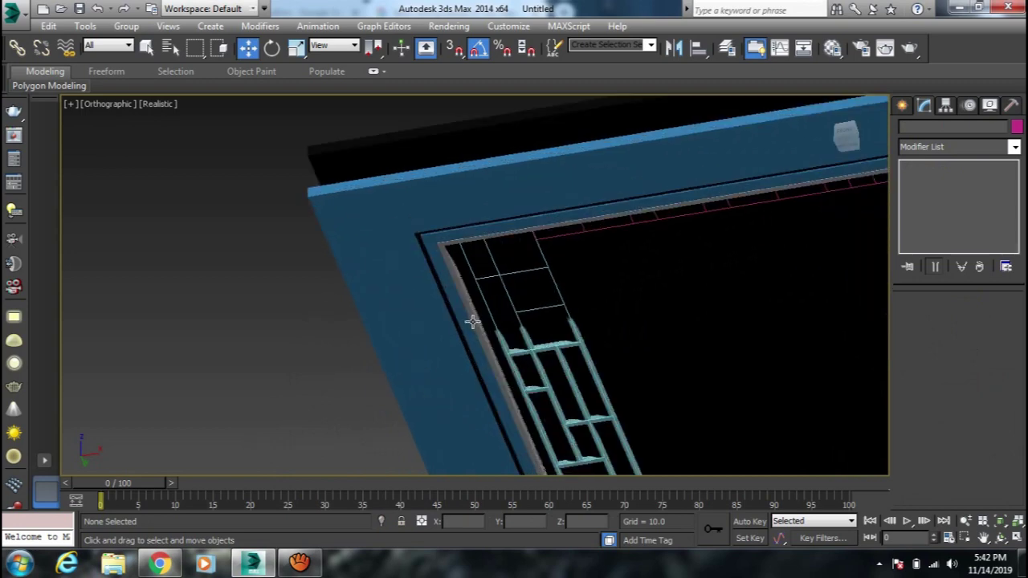
left_click(472, 319)
key("f")
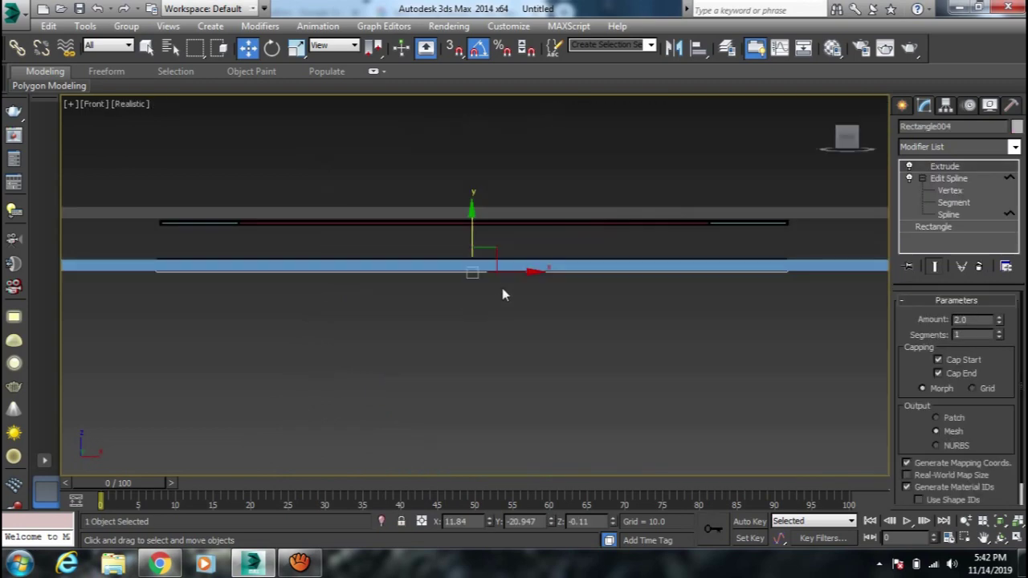
left_click_drag(483, 224, 479, 229)
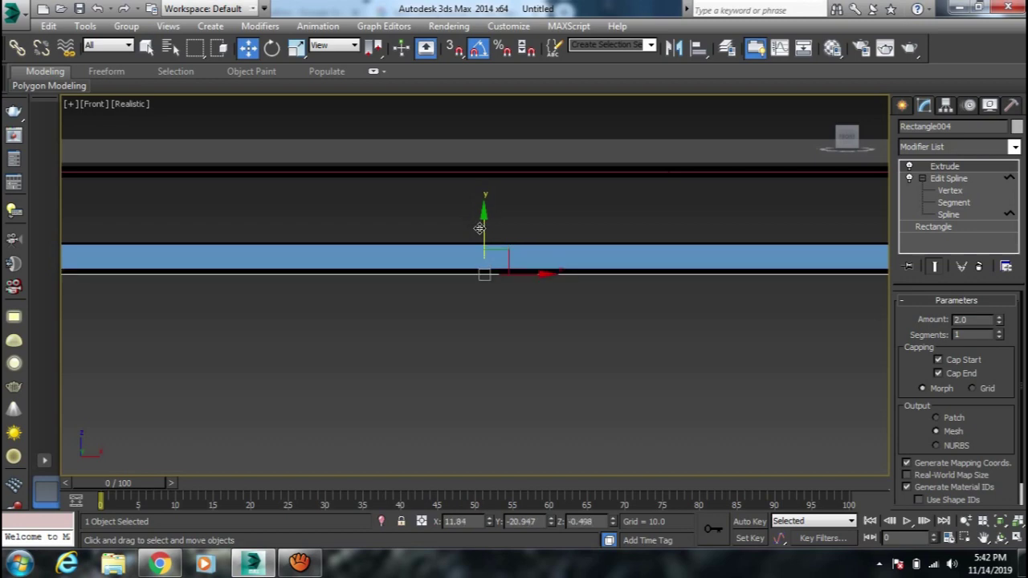
middle_click_drag(494, 326, 598, 347, "alt")
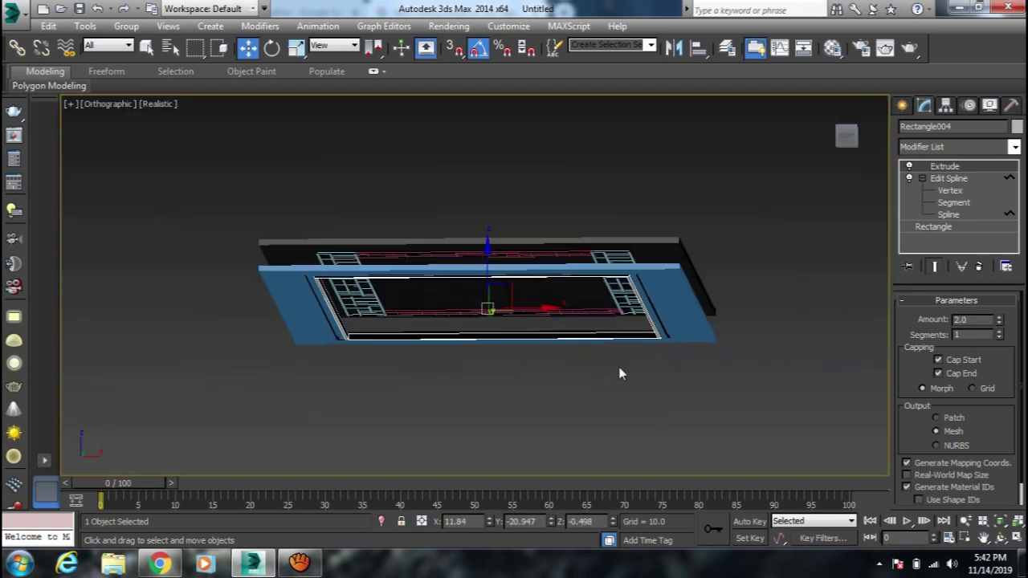
middle_click_drag(598, 347, 602, 230, "alt")
scroll(592, 342, "up", 3)
left_click(793, 168)
key("alt+Tab")
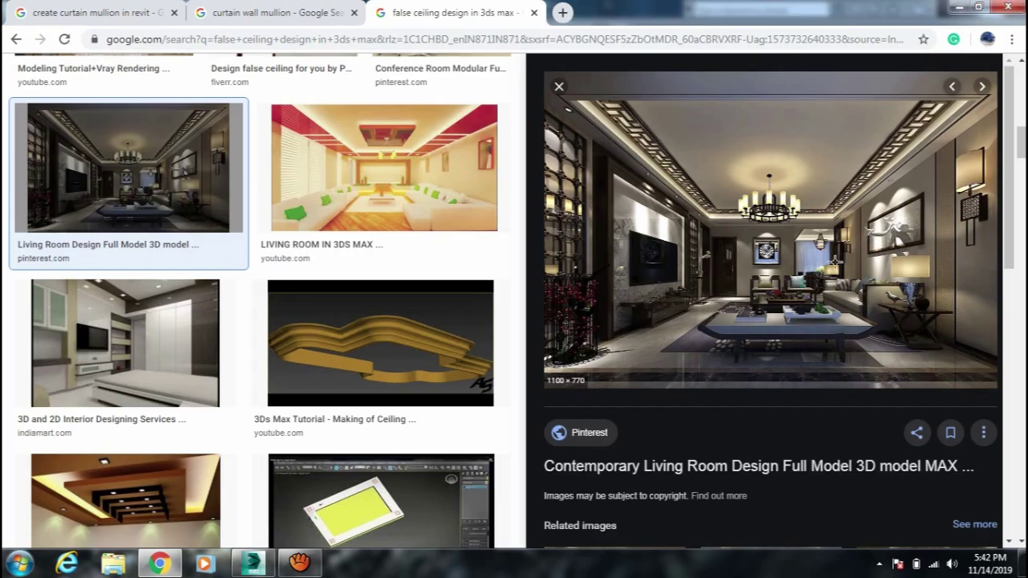
key("alt+Tab")
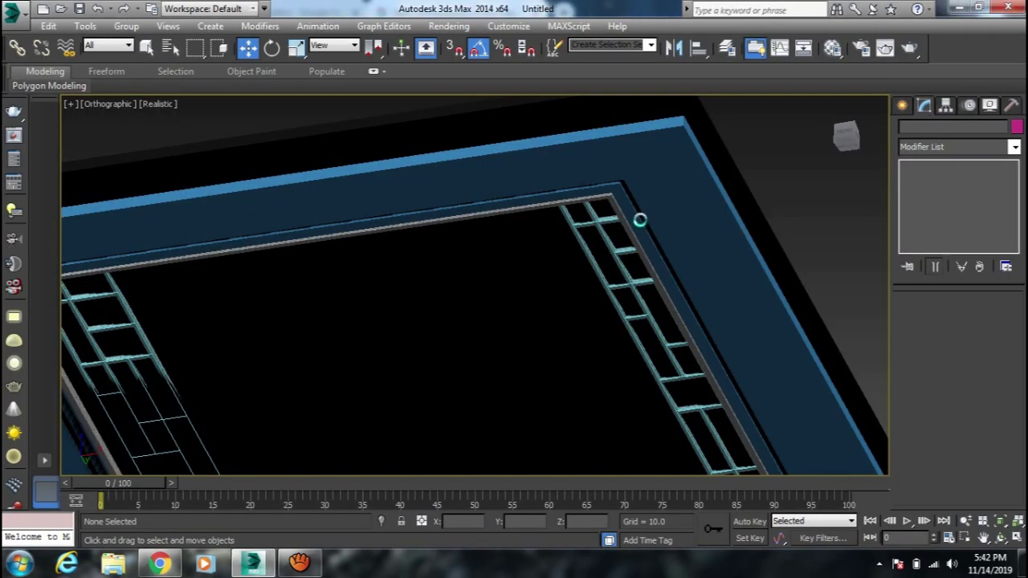
key("alt+Tab")
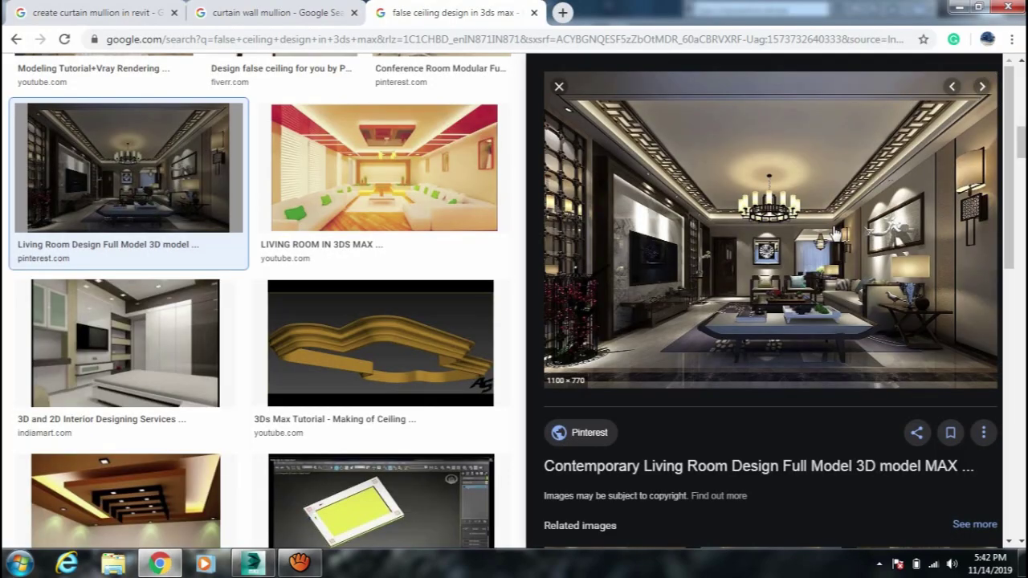
key("alt+Tab")
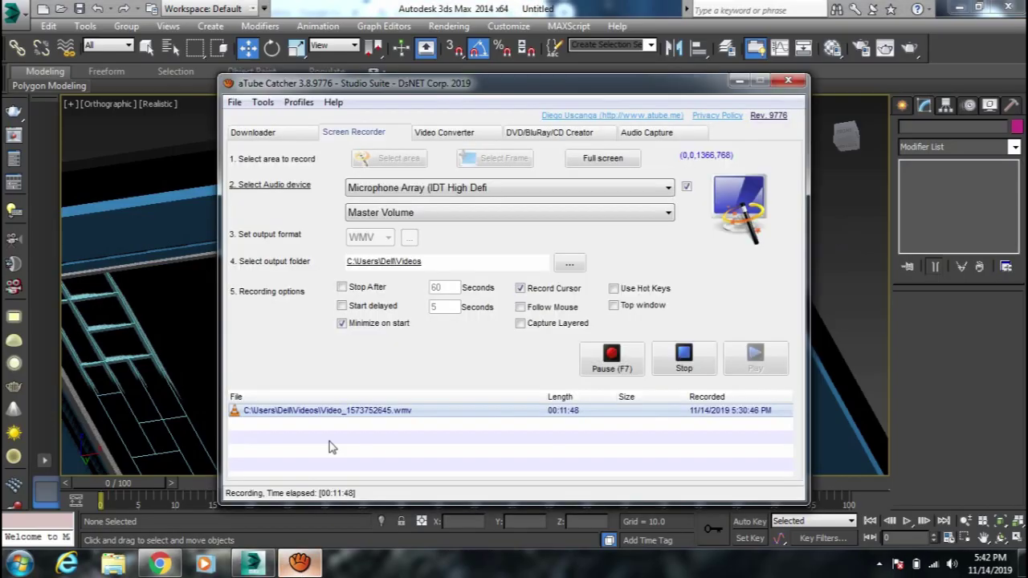
left_click(300, 562)
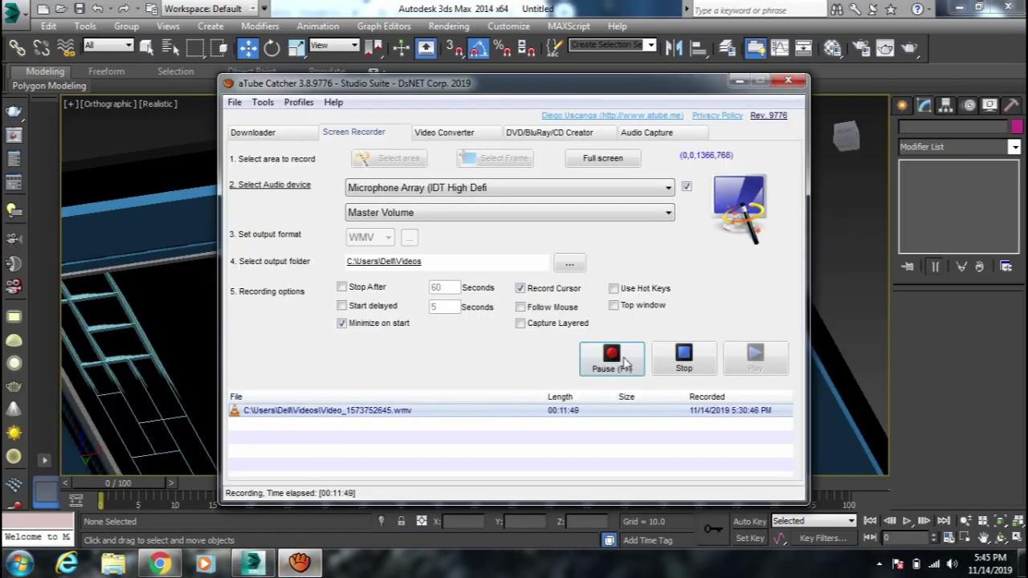
Step: Compare the whole ceiling with the reference image, then show it in the Top view
left_click(740, 81)
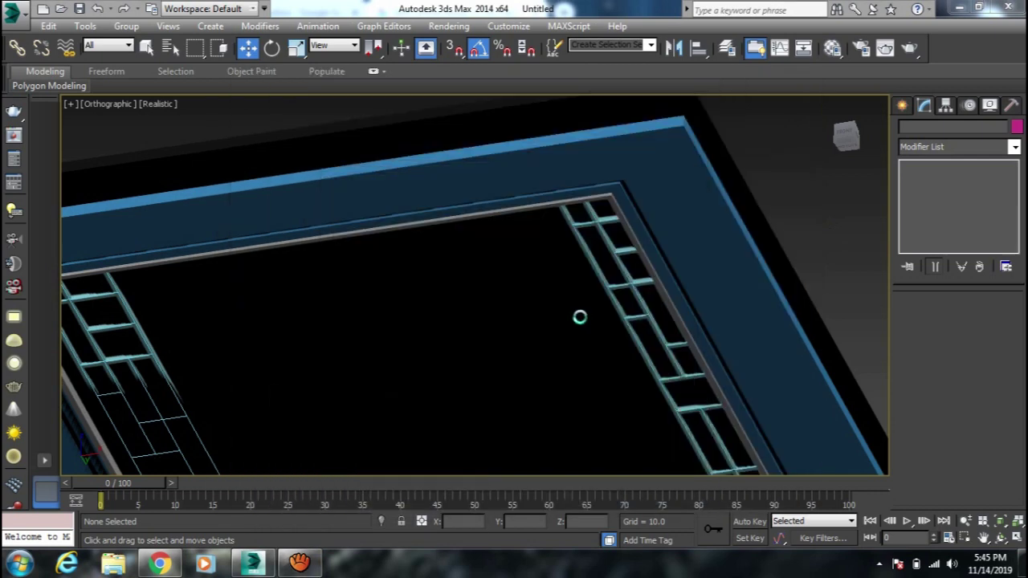
scroll(587, 300, "down", 5)
mouse_move(590, 296)
middle_mouse_down("alt")
mouse_move(575, 330)
mouse_move(592, 326)
mouse_move(578, 328)
mouse_move(594, 345)
middle_mouse_up("alt")
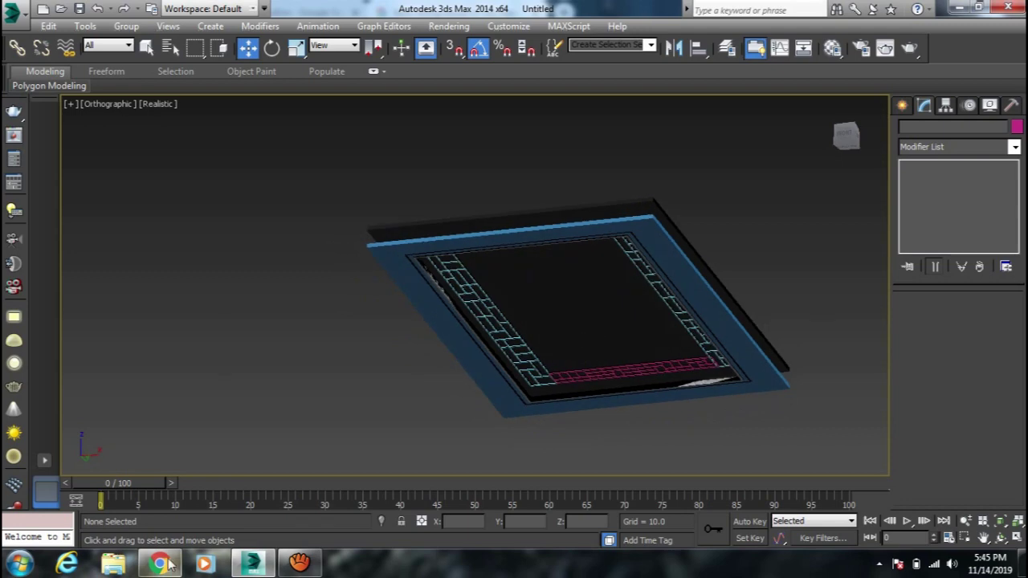
left_click(160, 563)
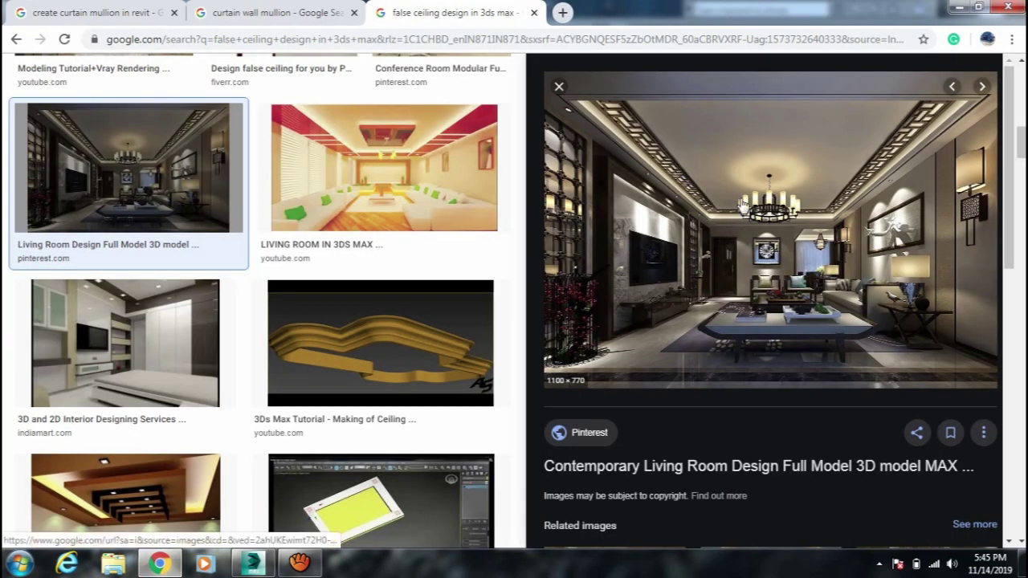
key("alt+Tab")
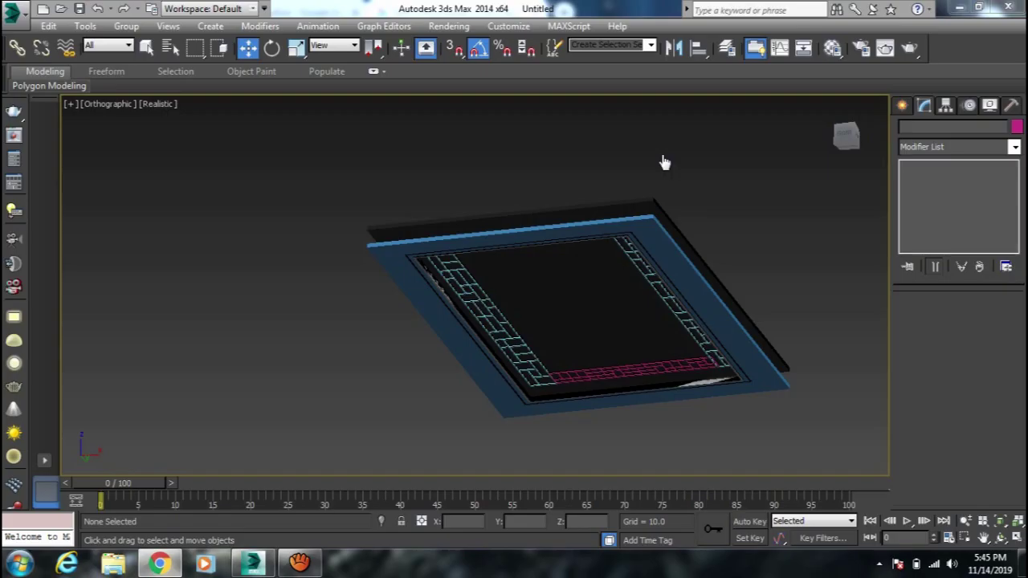
mouse_move(637, 293)
middle_mouse_down("alt")
mouse_move(603, 274)
mouse_move(548, 285)
middle_mouse_up("alt")
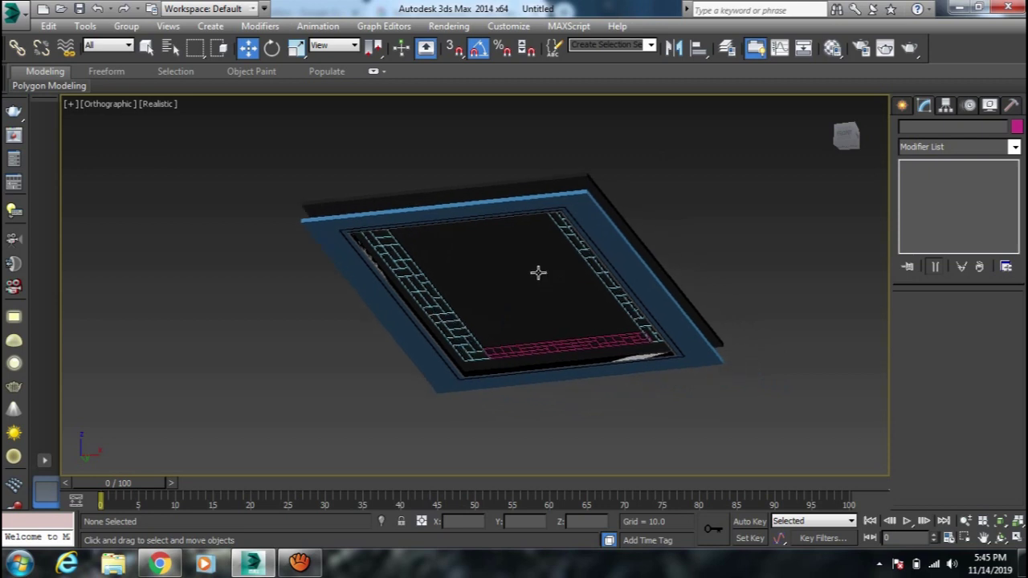
key("t")
middle_click_drag(473, 324, 476, 301)
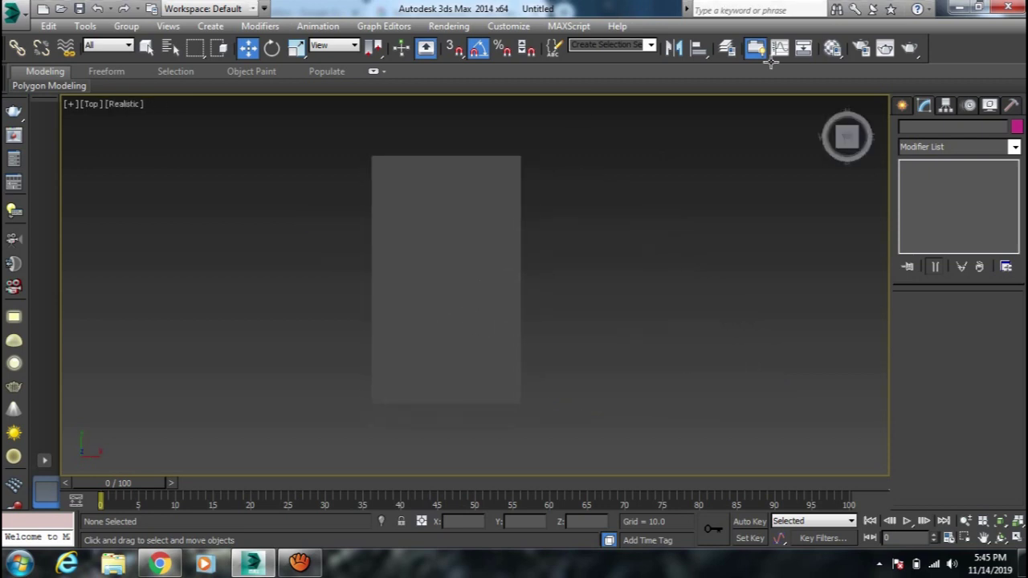
Step: Save the scene as 'false ceiling design' on the Desktop
left_click(909, 107)
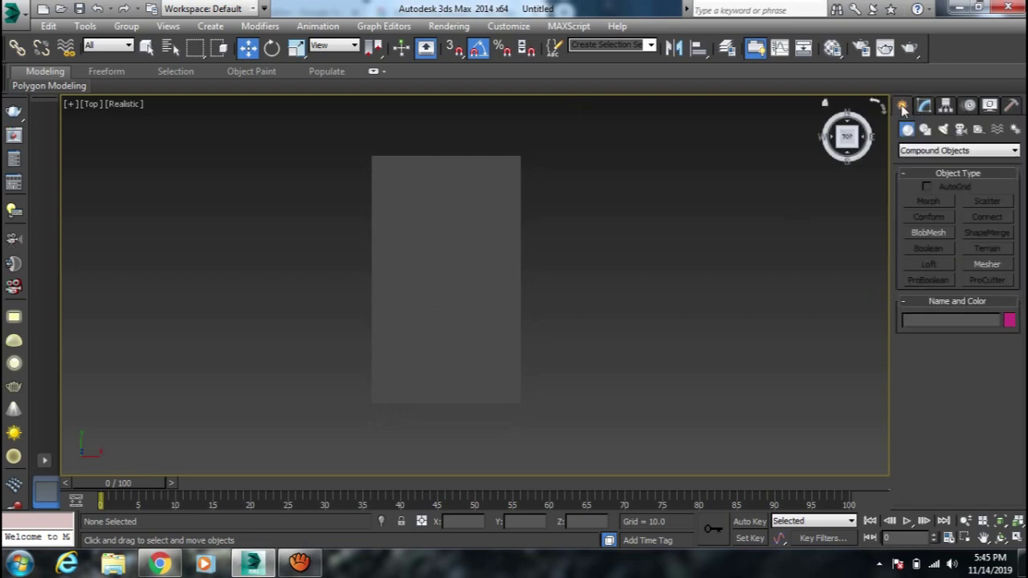
left_click(79, 9)
left_click(42, 143)
type("false ceiling design")
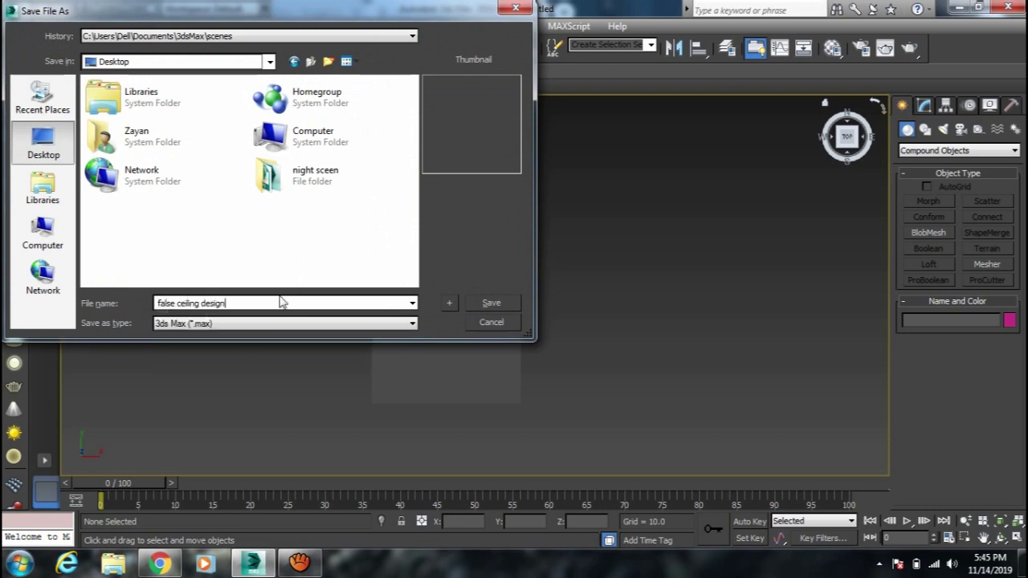
Step: Save the scene as false ceiling design.max, then snap-draw a 240 by 140 rectangle over the ceiling
left_click(504, 304)
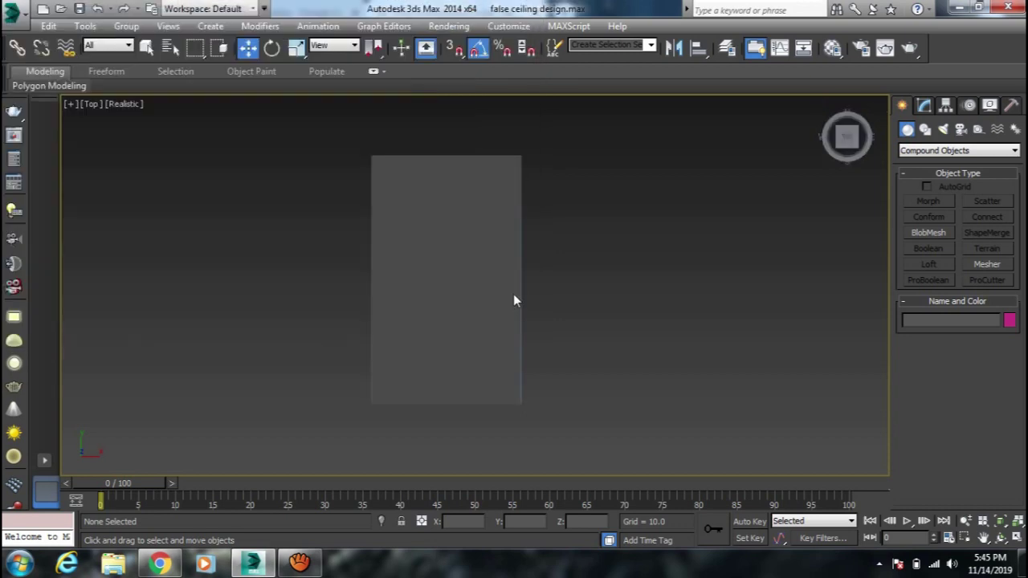
left_click(925, 129)
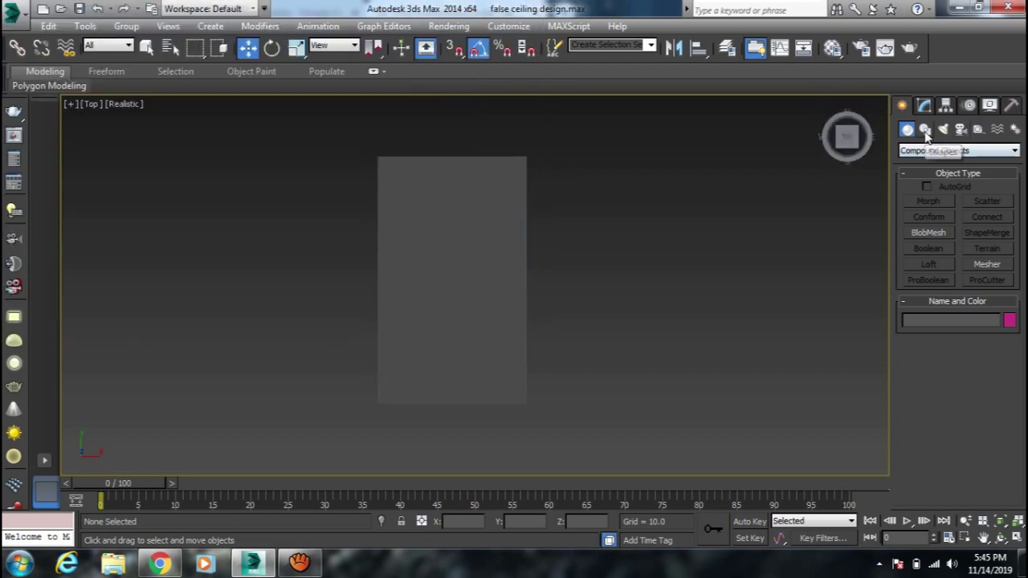
left_click(996, 214)
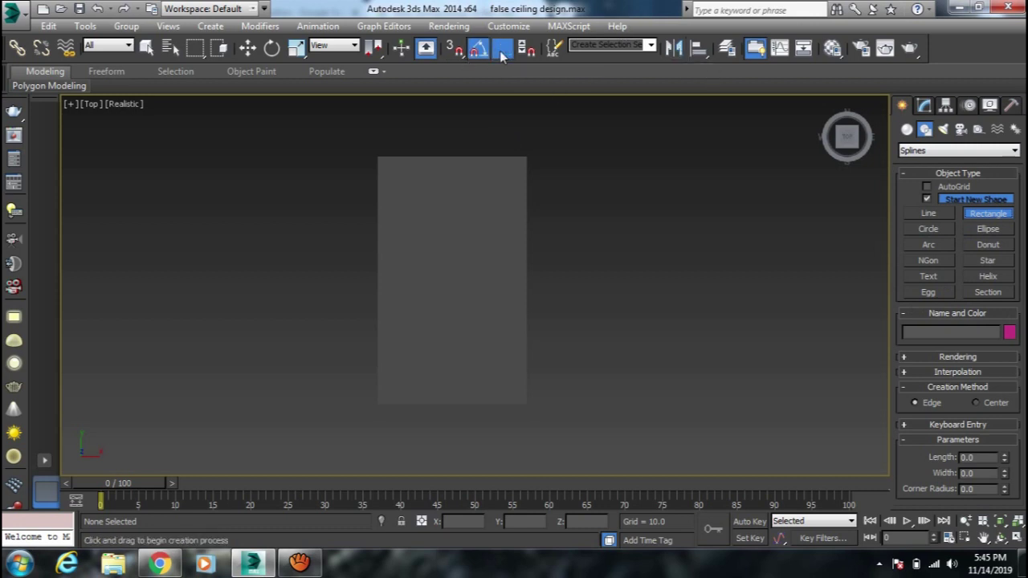
left_click(453, 48)
left_click_drag(377, 155, 522, 404)
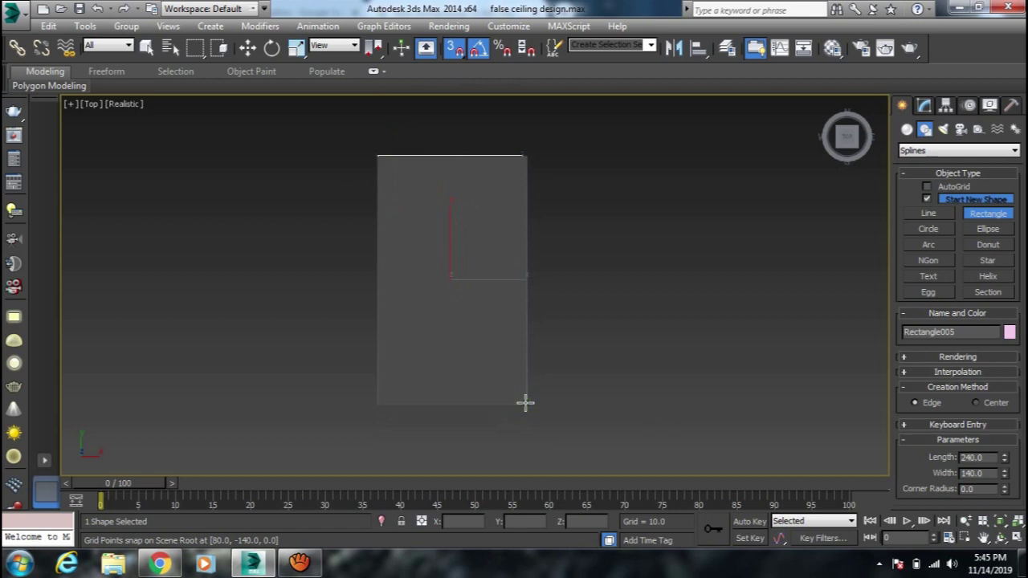
left_click(655, 371)
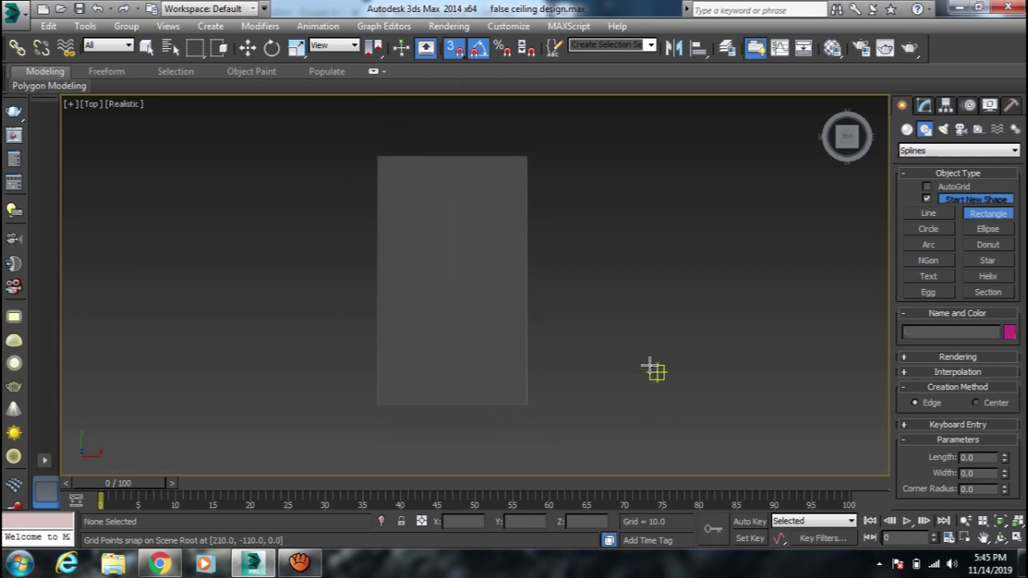
mouse_move(377, 155)
left_mouse_down()
mouse_move(533, 404)
mouse_move(523, 404)
left_mouse_up()
Step: Set snapping to Endpoint and draw a rectangle snapped to the ceiling's corners
right_click(442, 45)
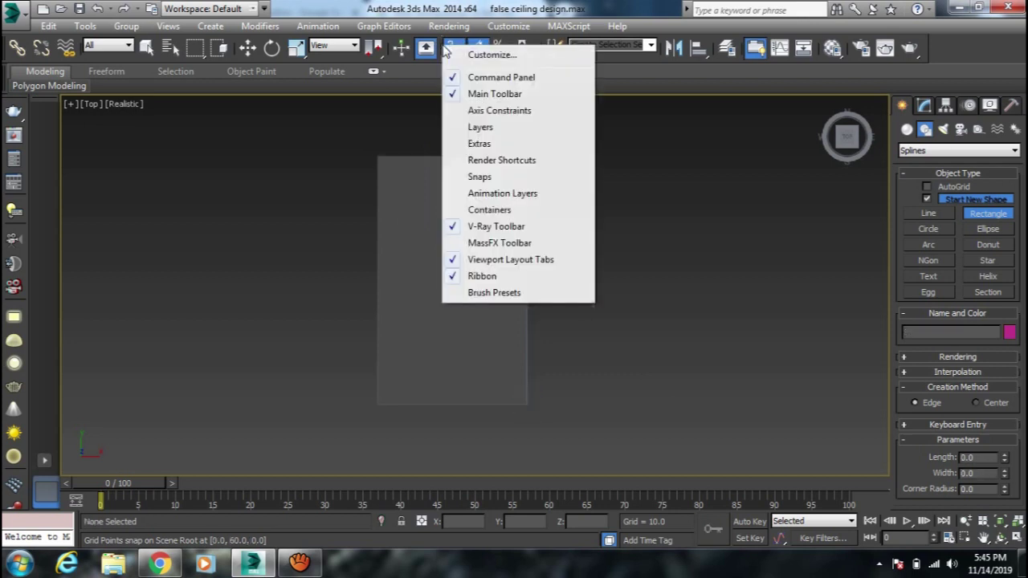
key("Escape")
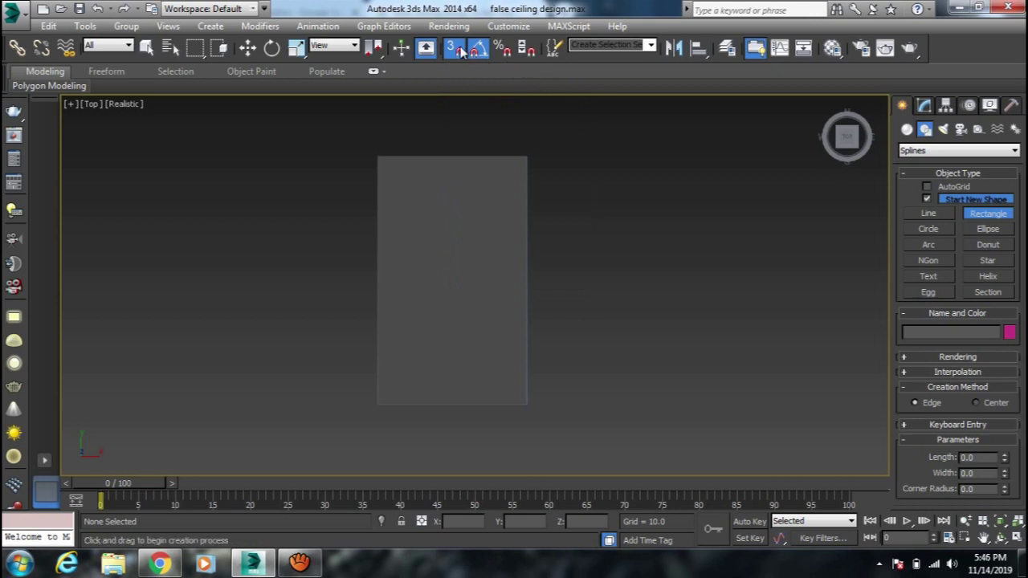
right_click(456, 49)
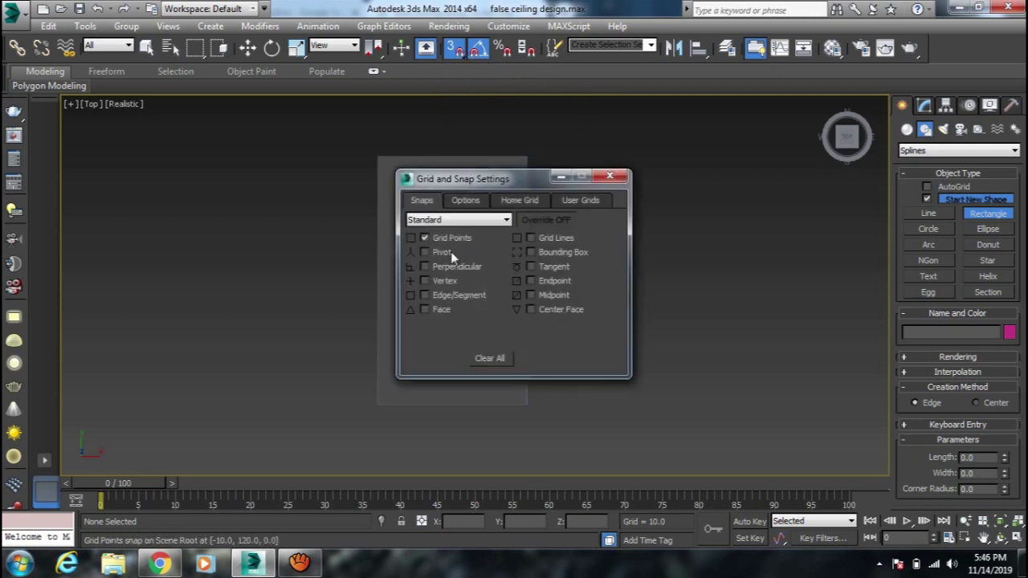
left_click(546, 282)
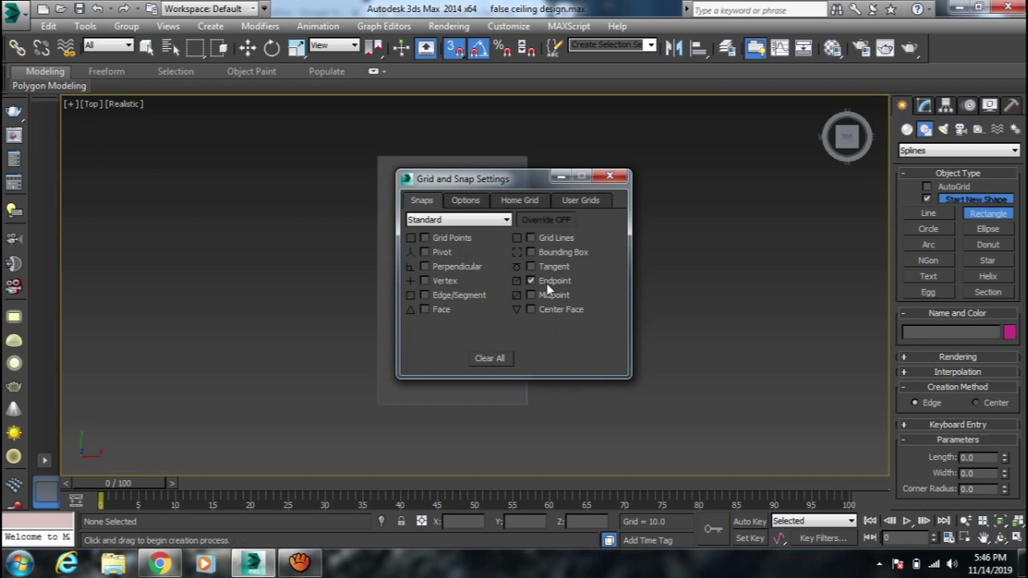
left_click(609, 176)
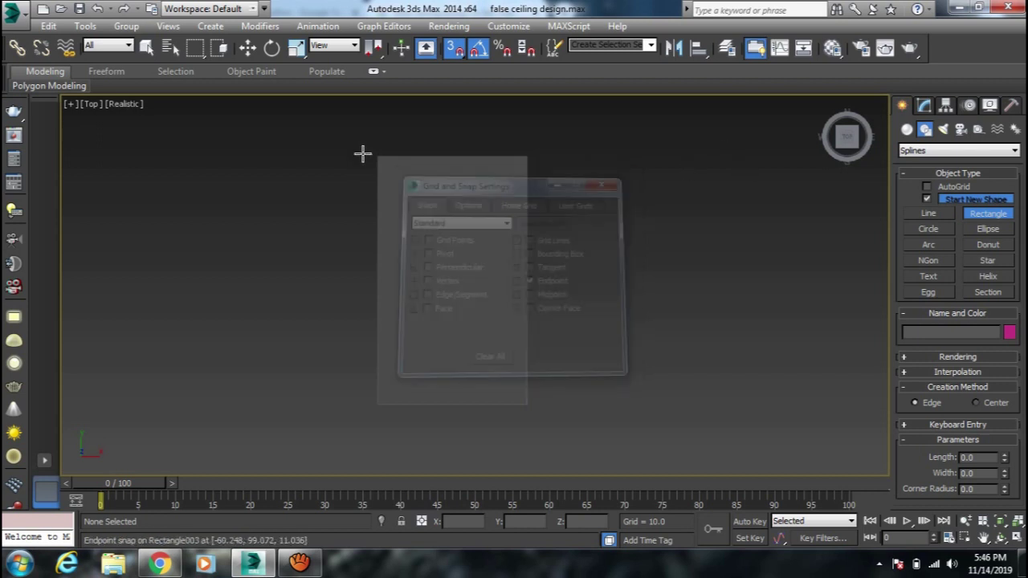
mouse_move(377, 156)
left_mouse_down()
mouse_move(411, 363)
mouse_move(526, 404)
left_mouse_up()
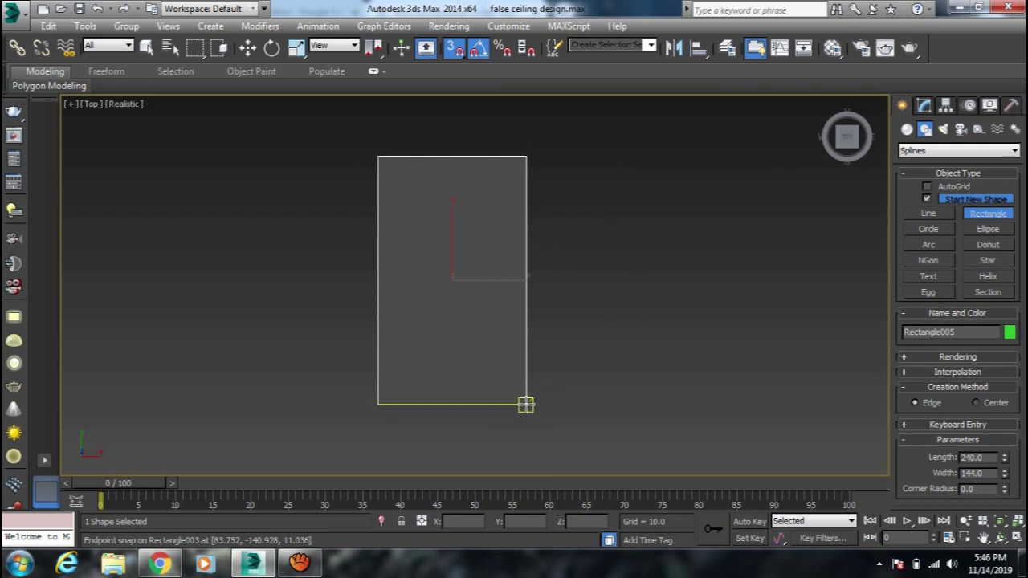
Step: Add an Edit Spline modifier to the rectangle and outline the spline by 5
right_click(518, 287)
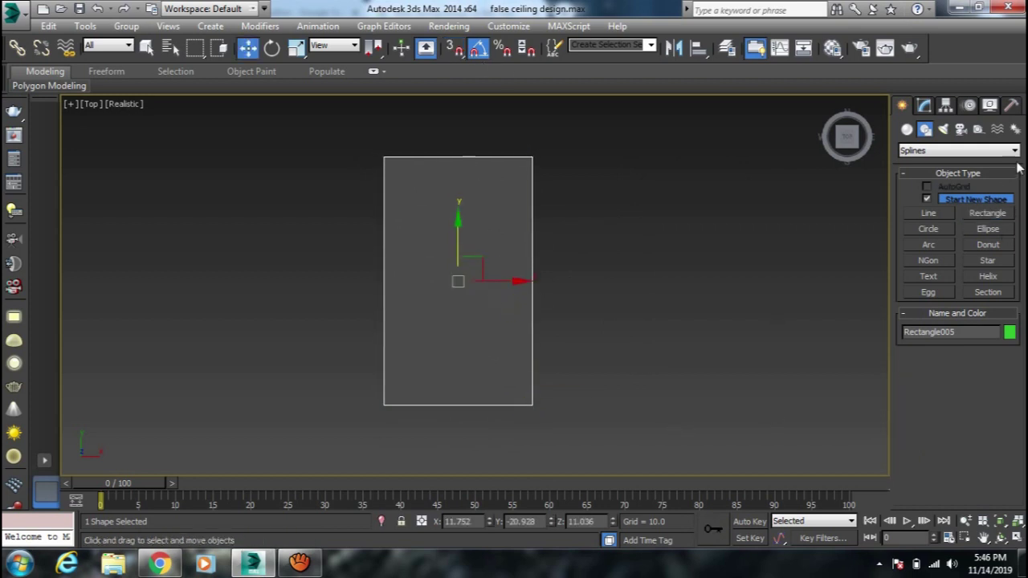
left_click(925, 106)
left_click(921, 148)
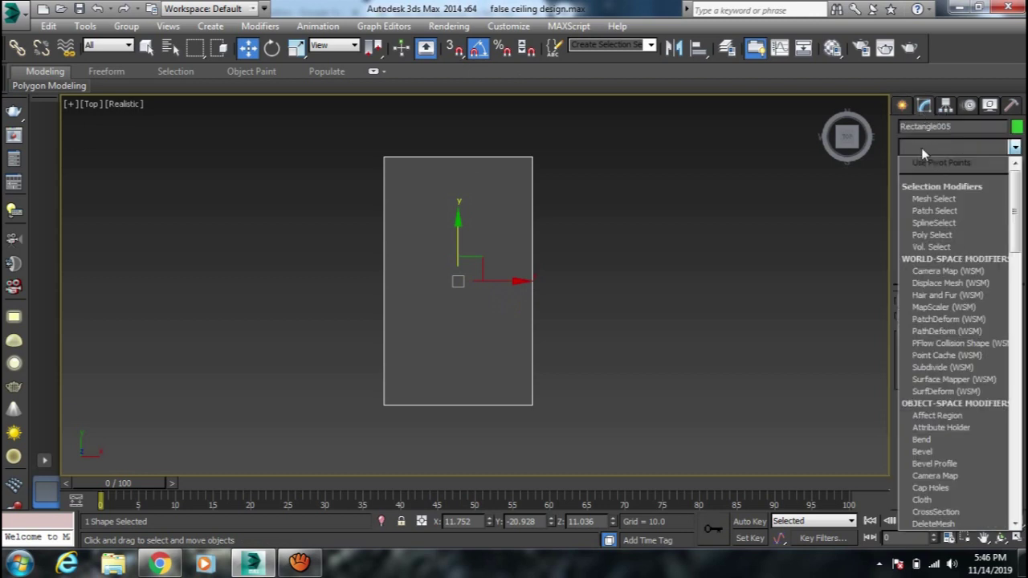
key("e")
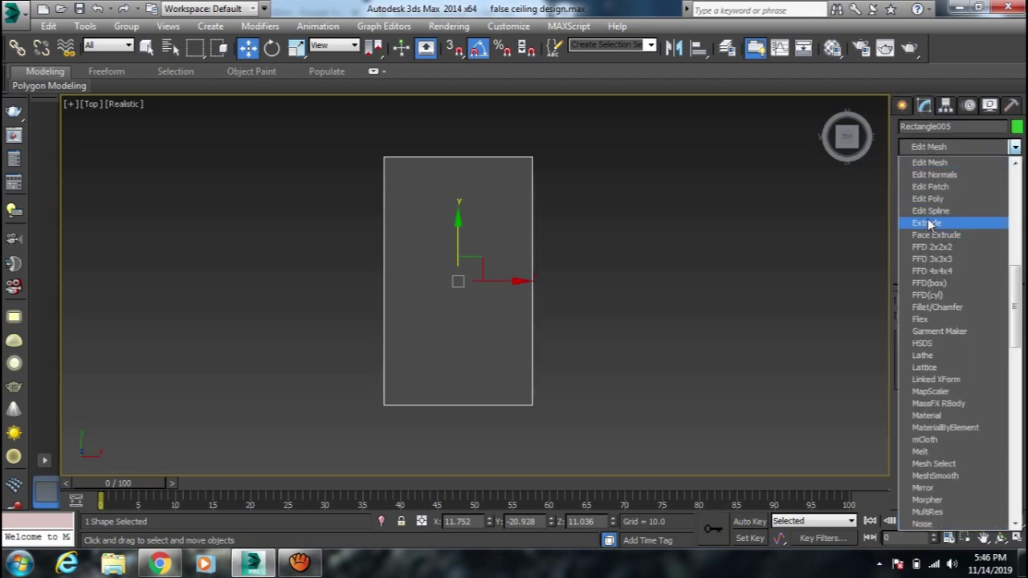
left_click(930, 211)
left_click(922, 166)
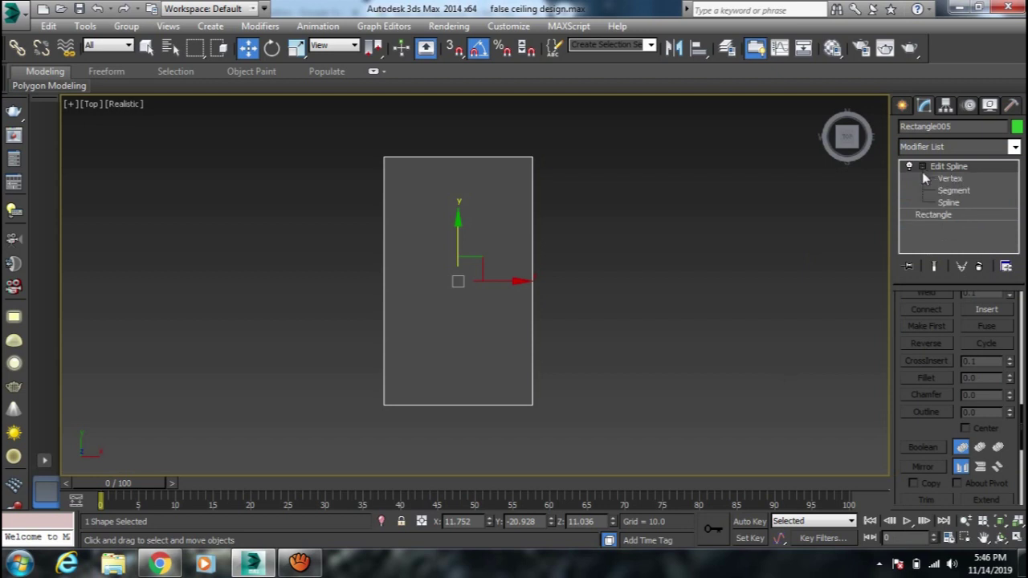
left_click(946, 203)
double_click(988, 413)
type("-4")
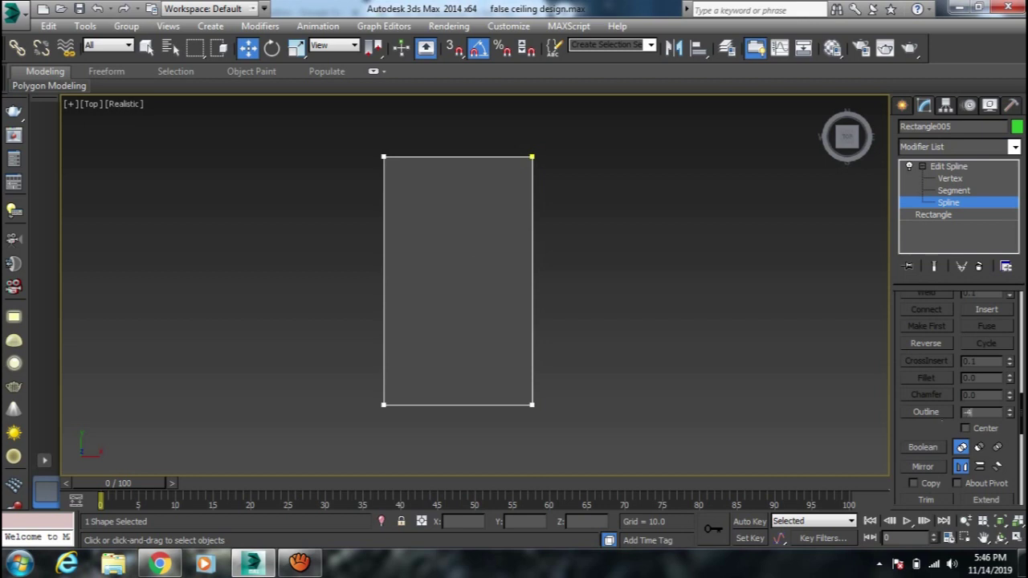
type("5")
key("Return")
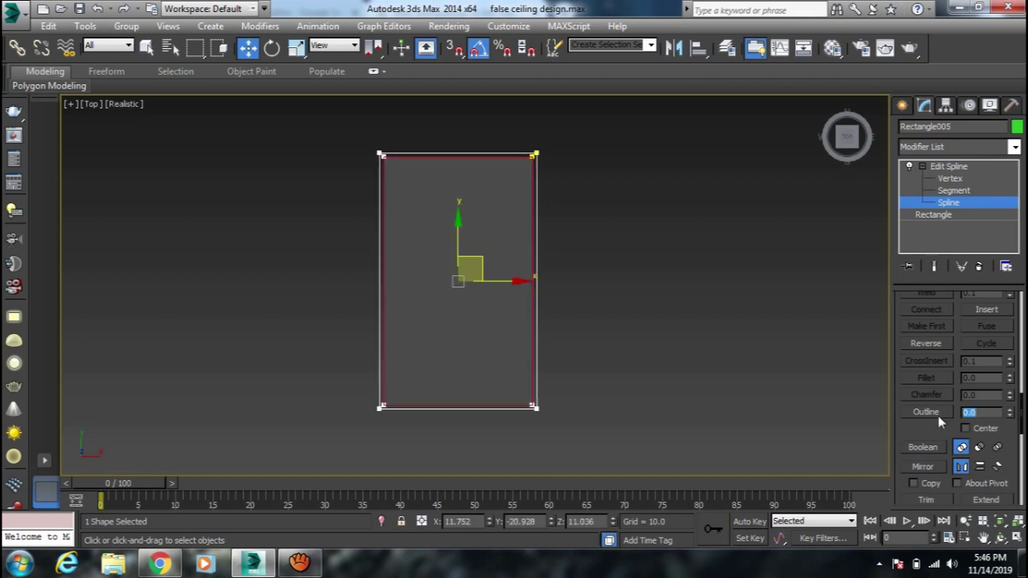
left_click(972, 202)
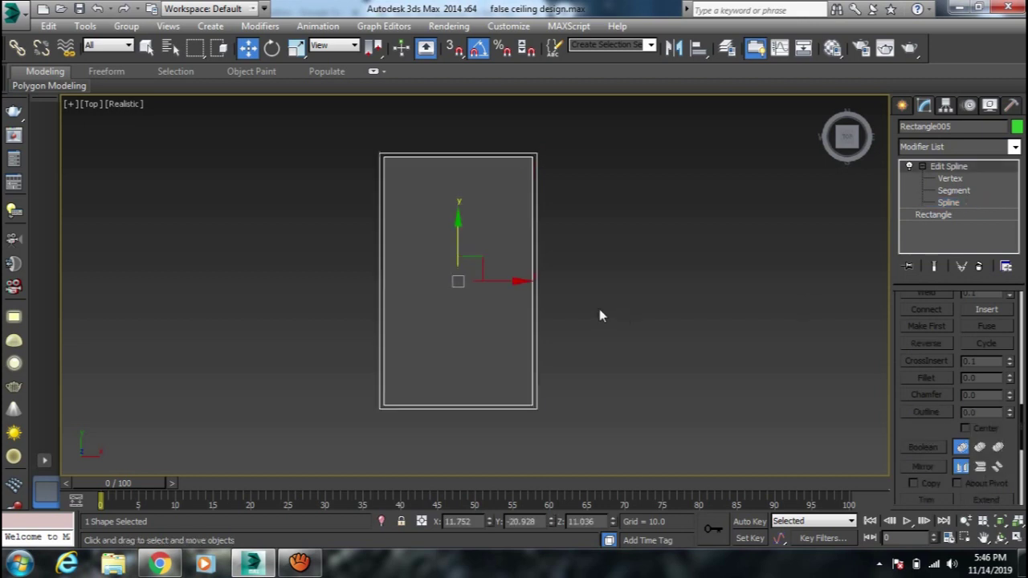
Step: In Front view, select the whole rectangle spline and apply the outline
key("f")
scroll(598, 306, "down", 3)
scroll(610, 281, "down", 2)
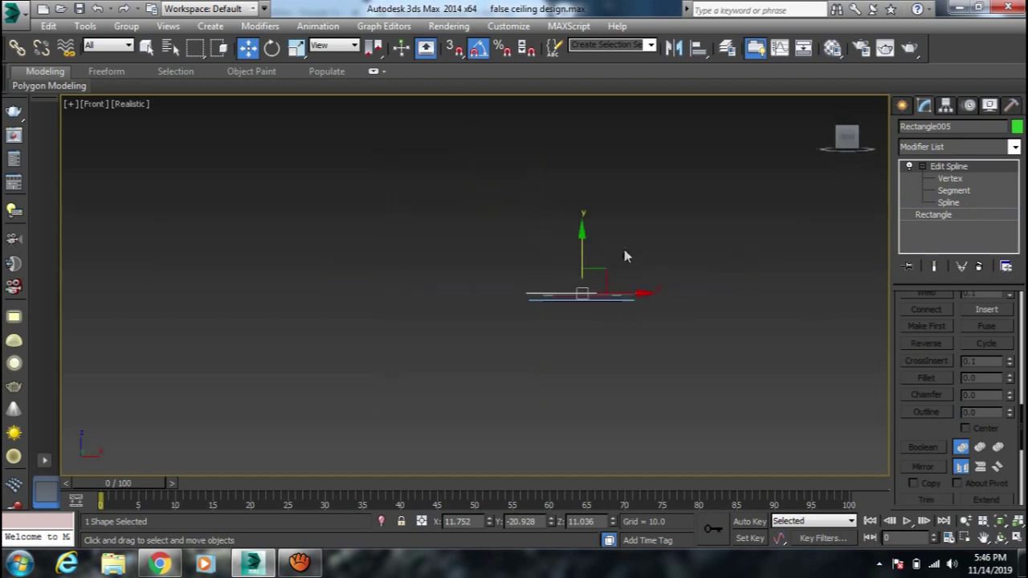
left_click(916, 150)
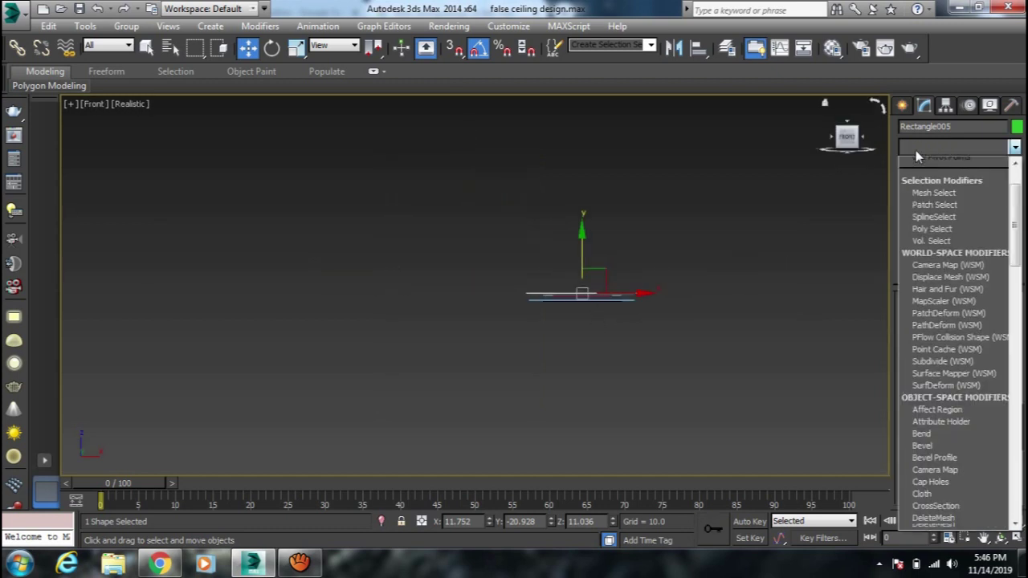
type("ex")
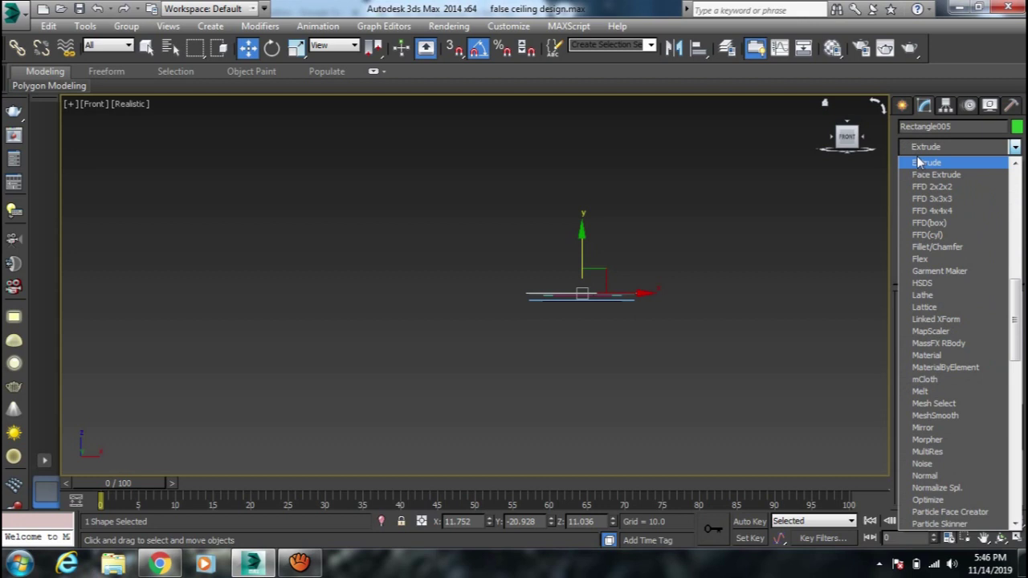
left_click(950, 193)
left_click(477, 330)
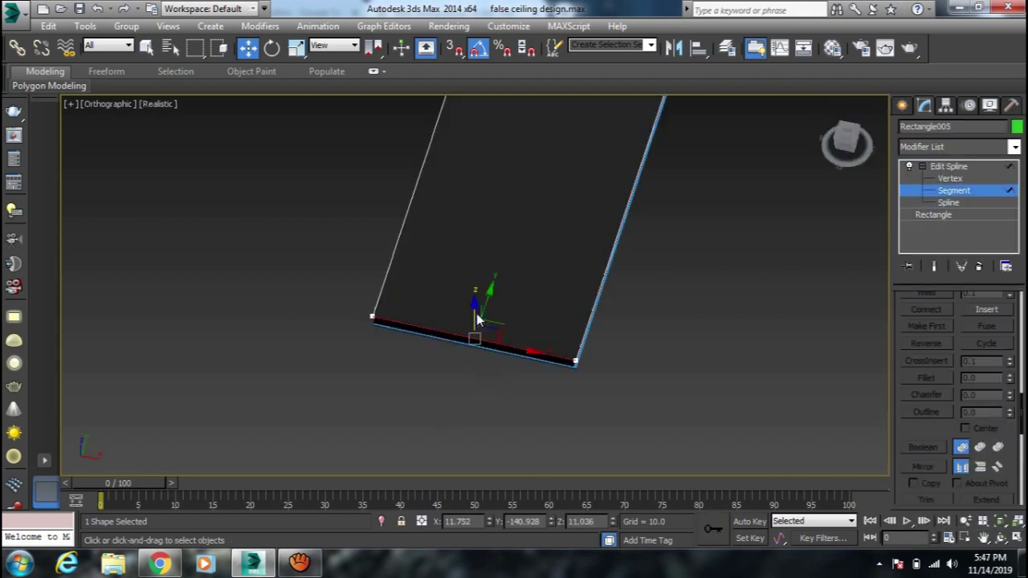
left_click(476, 313)
middle_click_drag(477, 312, 528, 336, "alt")
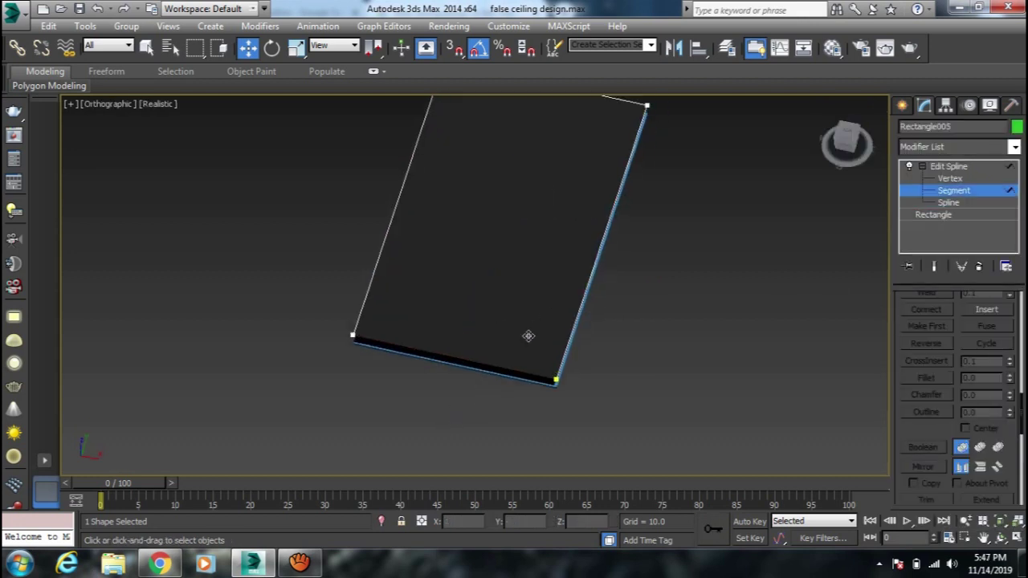
left_click(949, 203)
left_click_drag(689, 288, 542, 303)
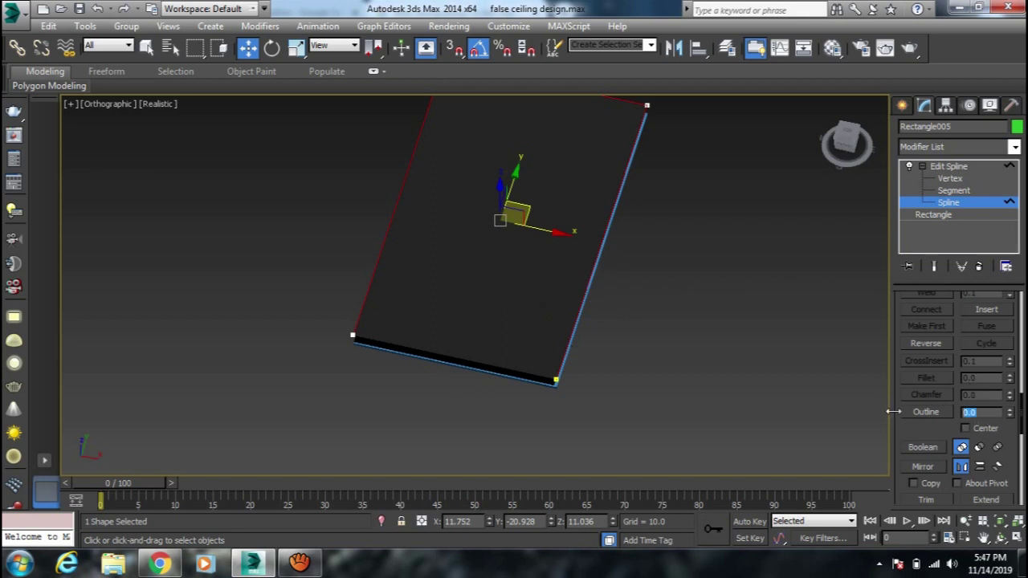
left_click(982, 411)
type("-4")
key("Return")
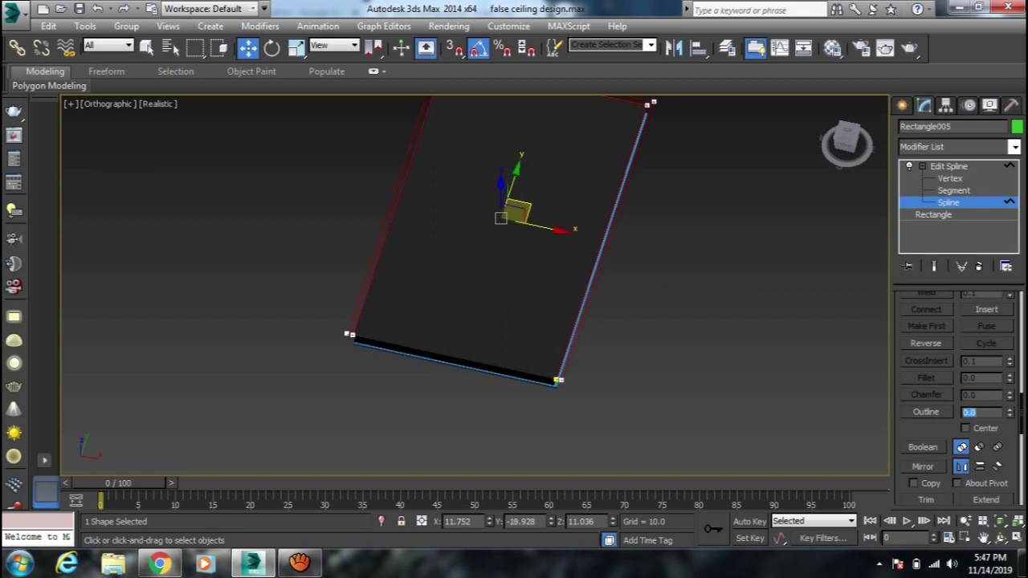
left_click(956, 205)
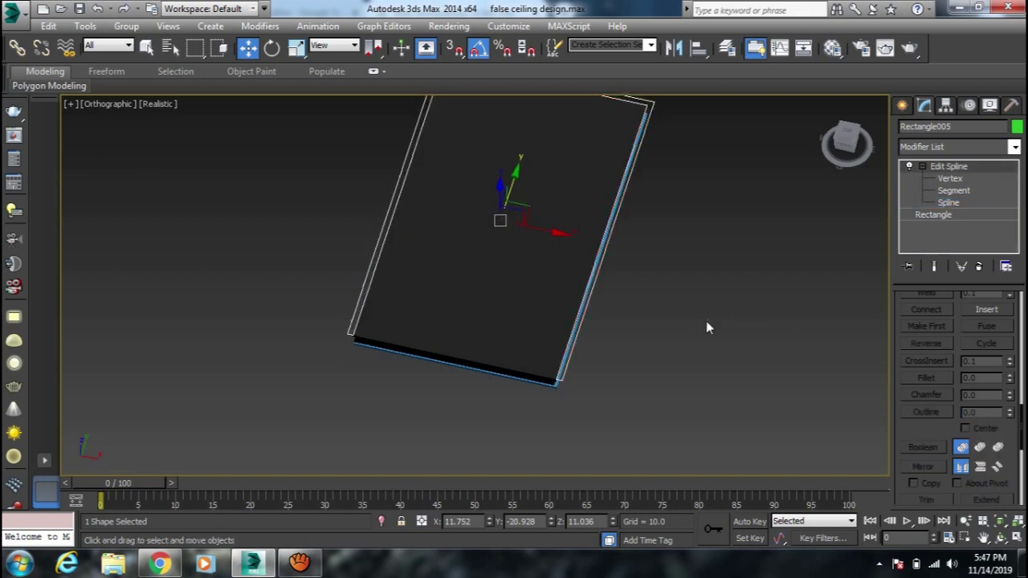
Step: Add an Extrude modifier with amount -120 to raise the outline into walls
middle_click_drag(738, 305, 835, 273, "alt")
left_click(939, 148)
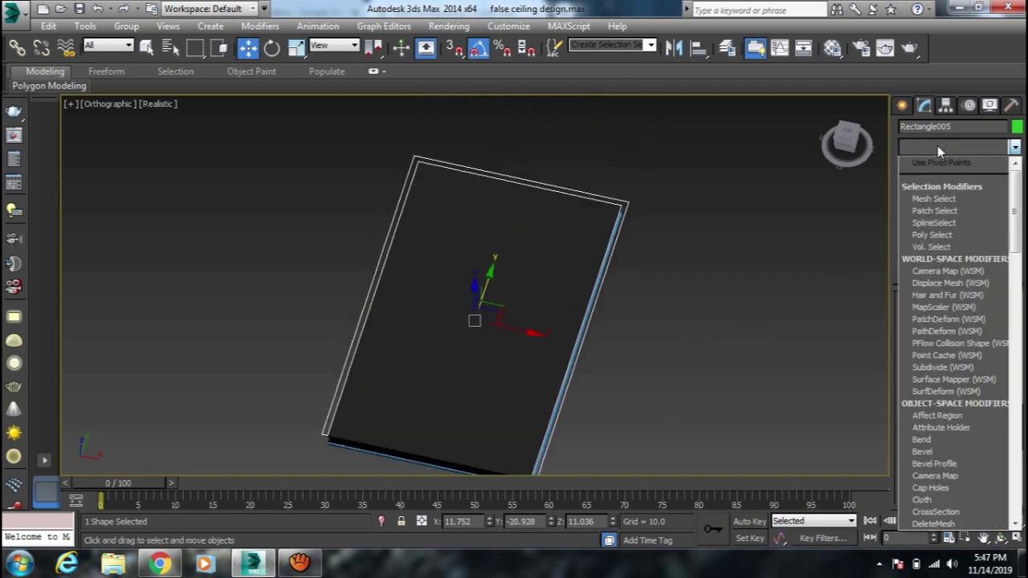
key("e")
key("Return")
type("-1")
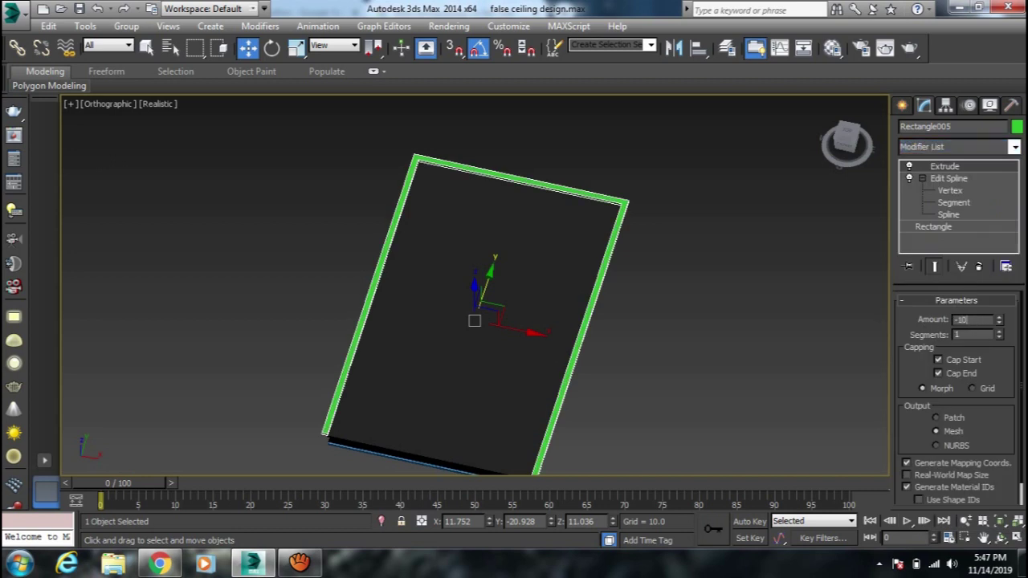
type("0")
key("Return")
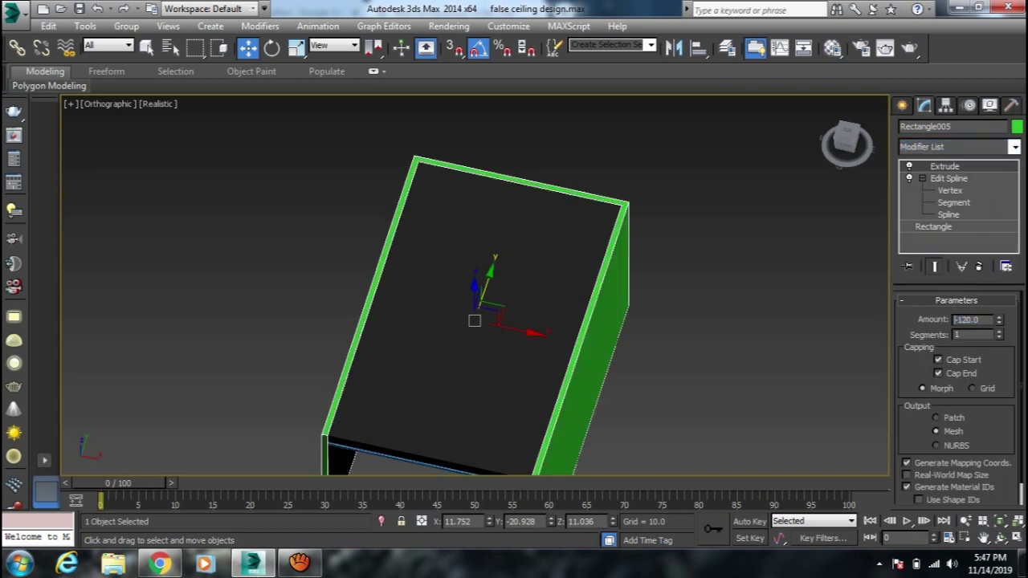
scroll(597, 271, "down", 4)
mouse_move(597, 271)
middle_mouse_down("alt")
mouse_move(545, 228)
mouse_move(555, 254)
middle_mouse_up("alt")
left_click(667, 312)
scroll(395, 252, "up", 3)
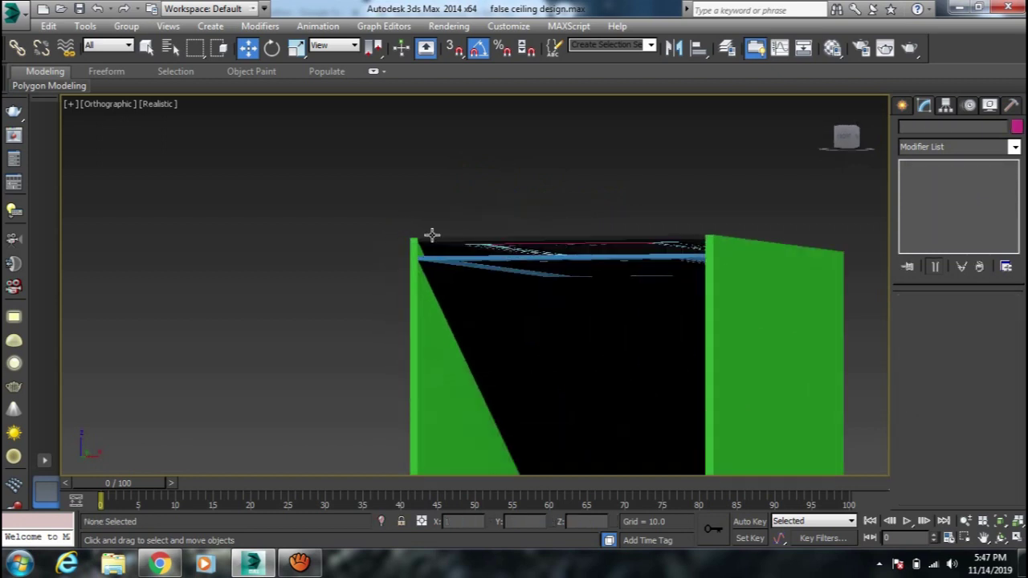
Step: Shift-move a copy of the ceiling slab down and align it with the wall bottoms
left_click(430, 241)
scroll(470, 241, "down", 3)
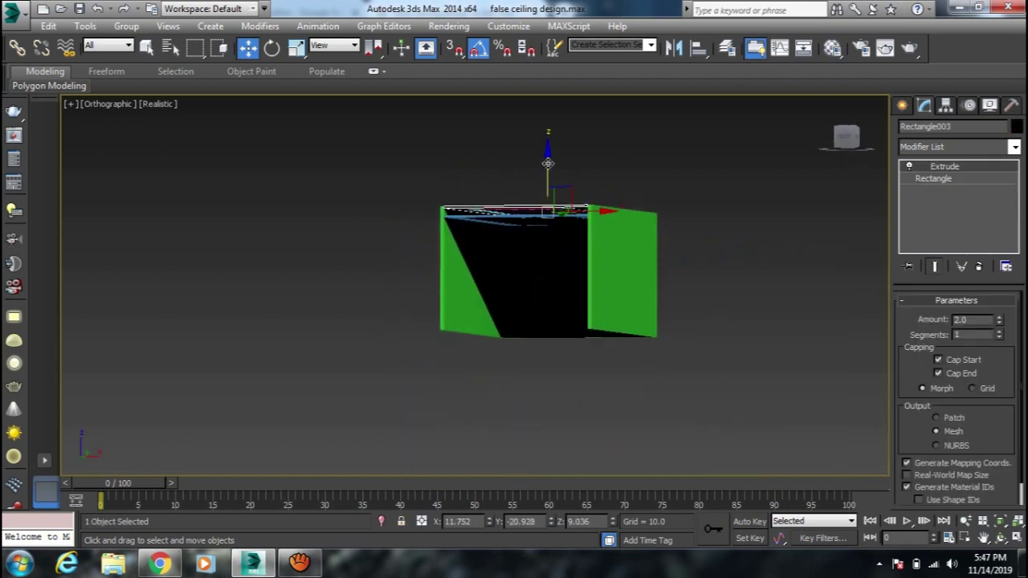
mouse_move(536, 300)
left_mouse_down()
mouse_move(541, 284)
mouse_move(549, 321)
left_mouse_up()
left_click(536, 346)
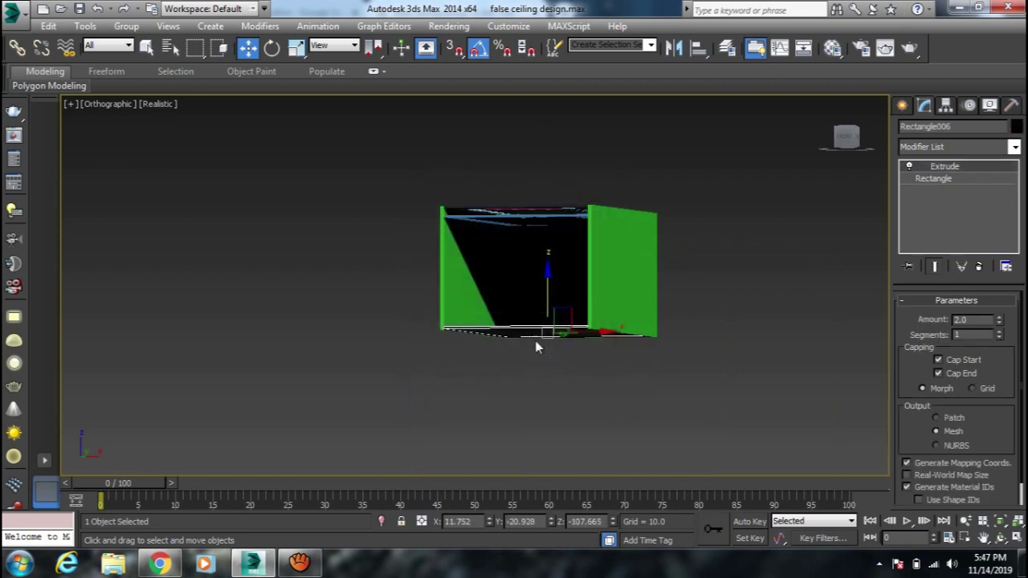
key("f")
scroll(482, 337, "down", 2)
scroll(485, 326, "down", 2)
scroll(482, 337, "up", 4)
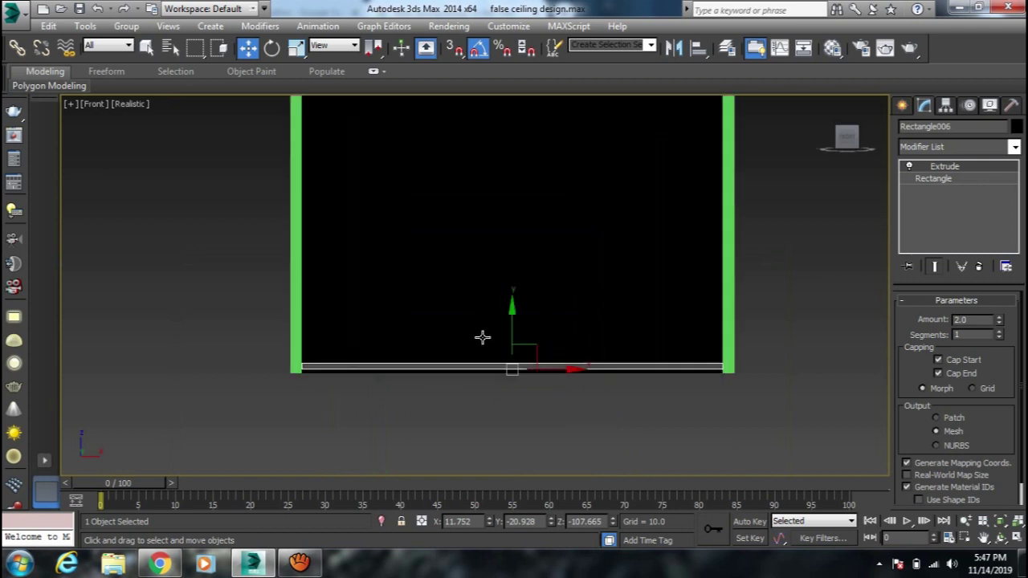
left_click_drag(511, 326, 501, 332)
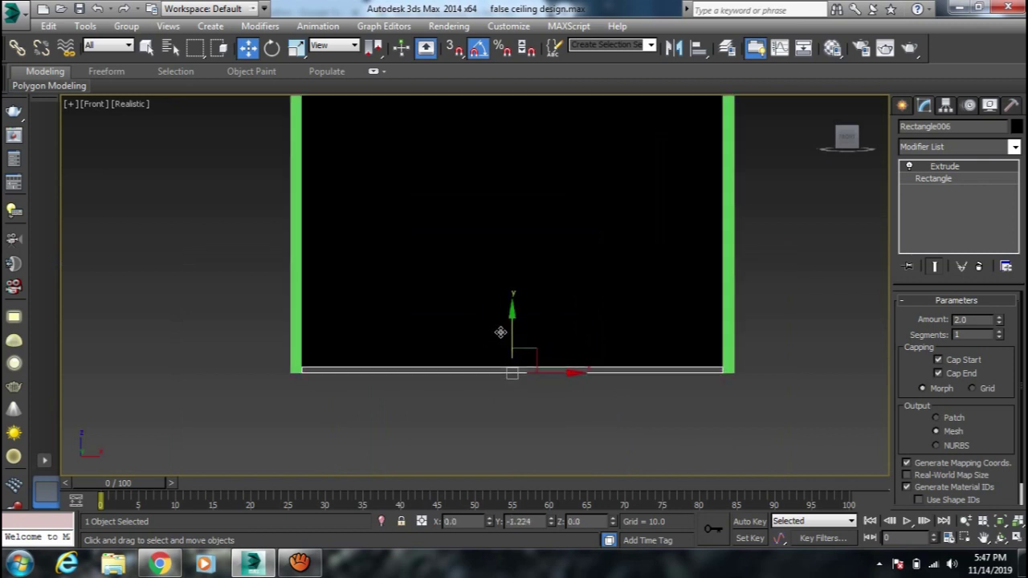
Step: Recentre and orbit the view to inspect the closed room box against the reference images
scroll(501, 333, "down", 3)
left_click(684, 351)
scroll(683, 351, "up", 2)
mouse_move(480, 342)
middle_mouse_down()
mouse_move(541, 329)
mouse_move(521, 319)
mouse_move(527, 281)
mouse_move(521, 294)
mouse_move(548, 299)
middle_mouse_up()
mouse_move(575, 306)
middle_mouse_down("alt")
mouse_move(546, 298)
mouse_move(587, 350)
mouse_move(574, 344)
middle_mouse_up("alt")
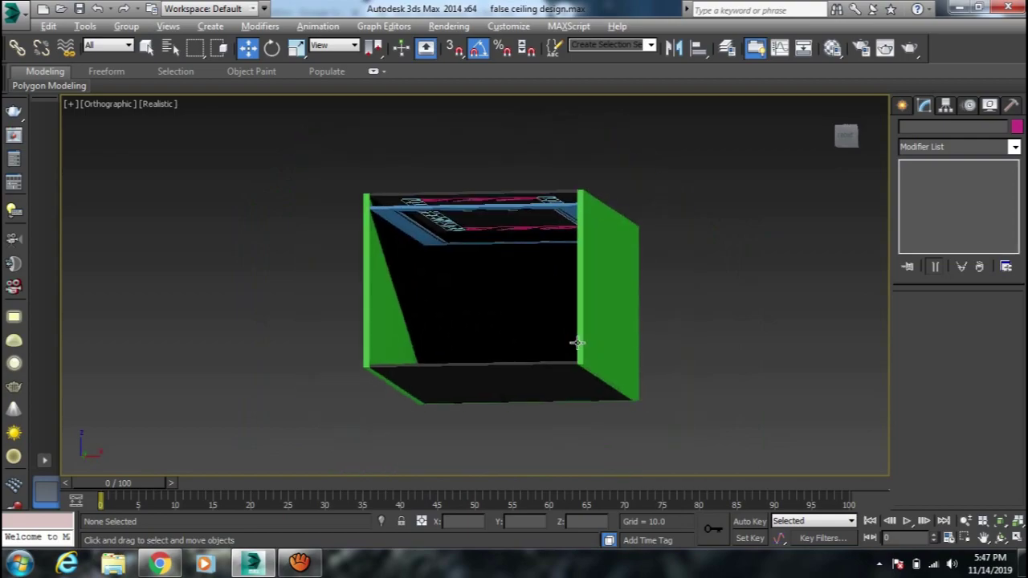
key("alt+Tab")
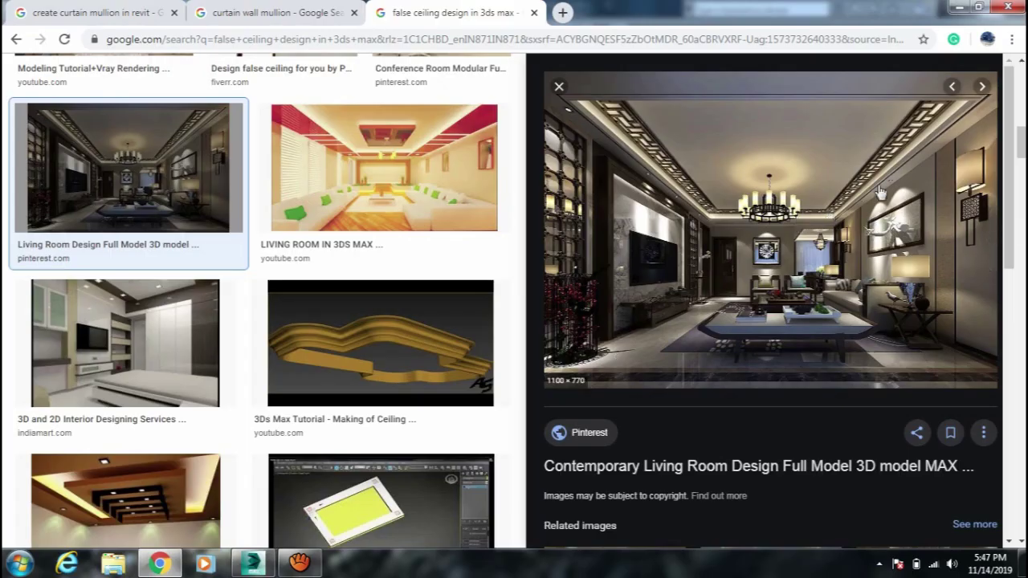
key("alt+Tab")
middle_click_drag(624, 326, 639, 300)
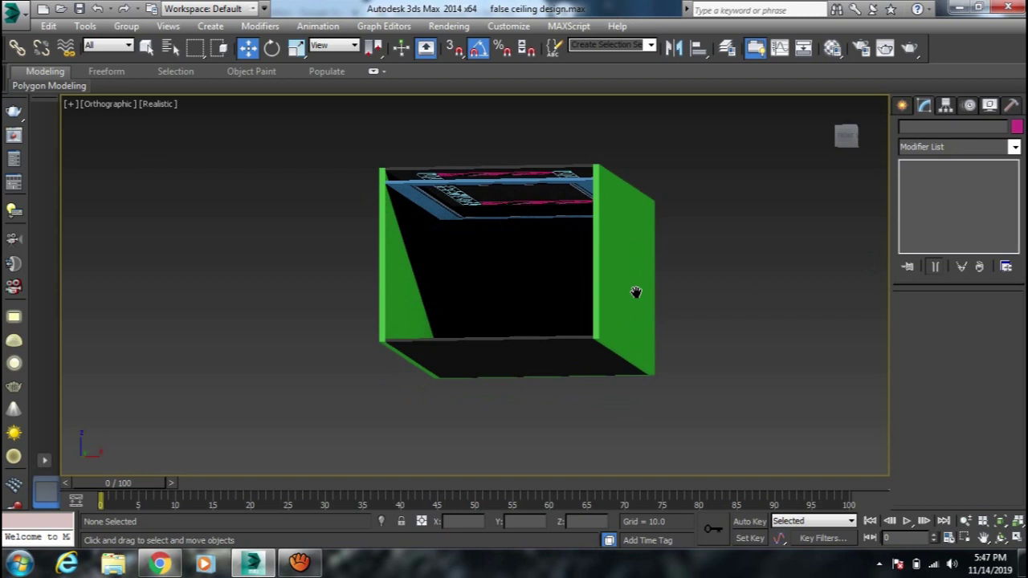
Step: Assign V-Ray Adv 3.20.02 in Render Setup's production renderer slot, then open the Material Editor with M
key("F10")
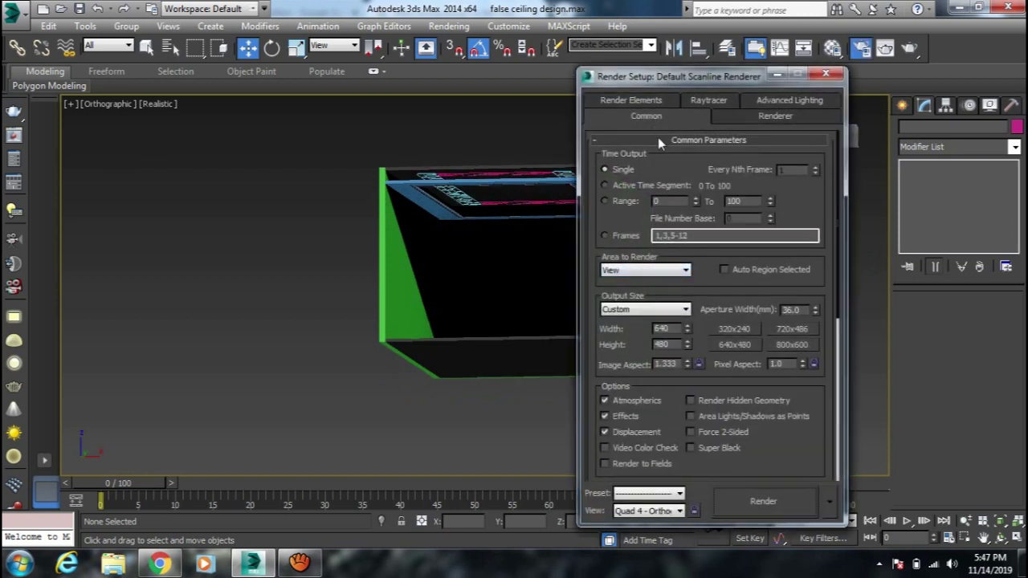
left_click(658, 141)
left_click(653, 184)
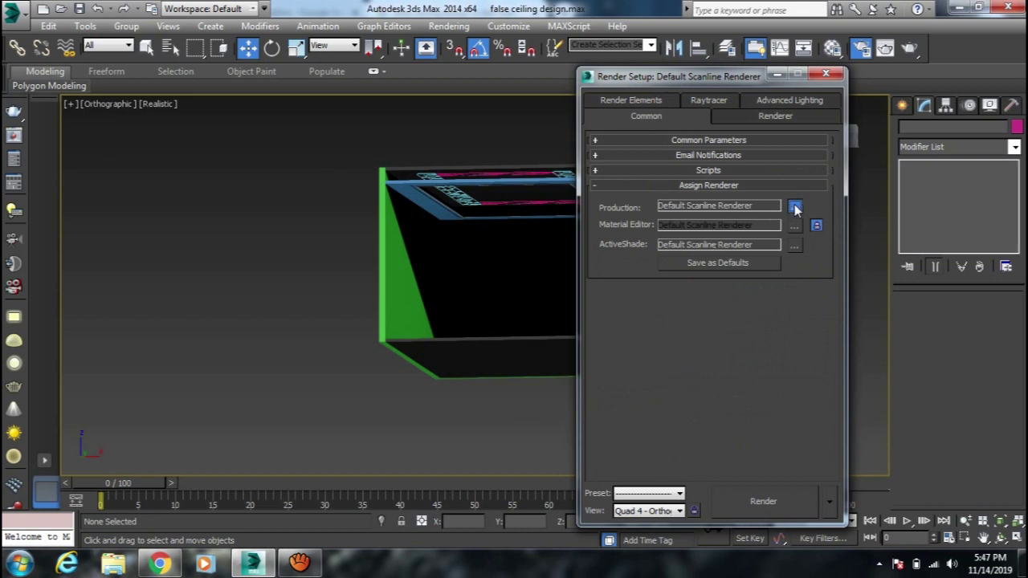
left_click(795, 208)
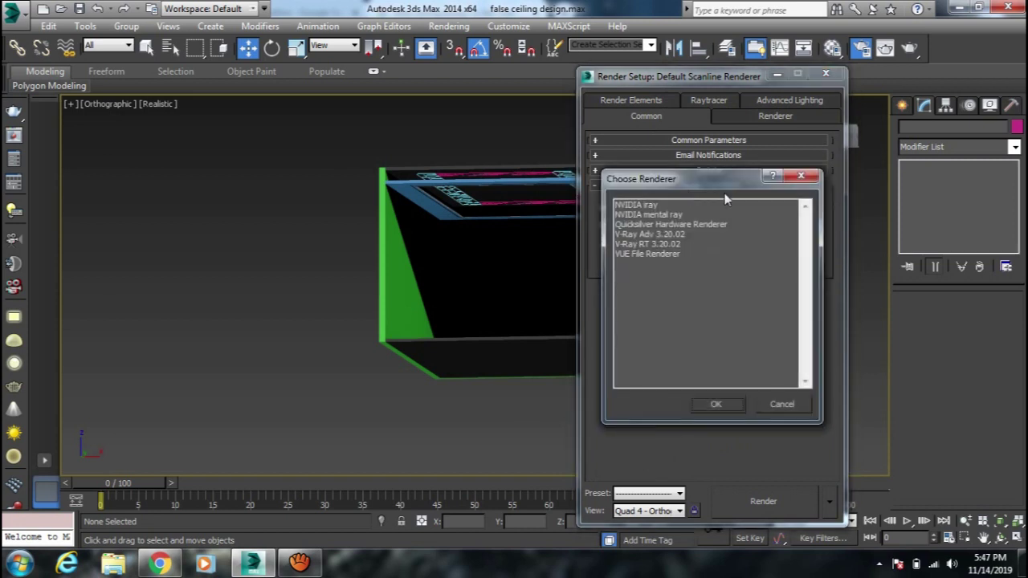
left_click(657, 234)
left_click(727, 404)
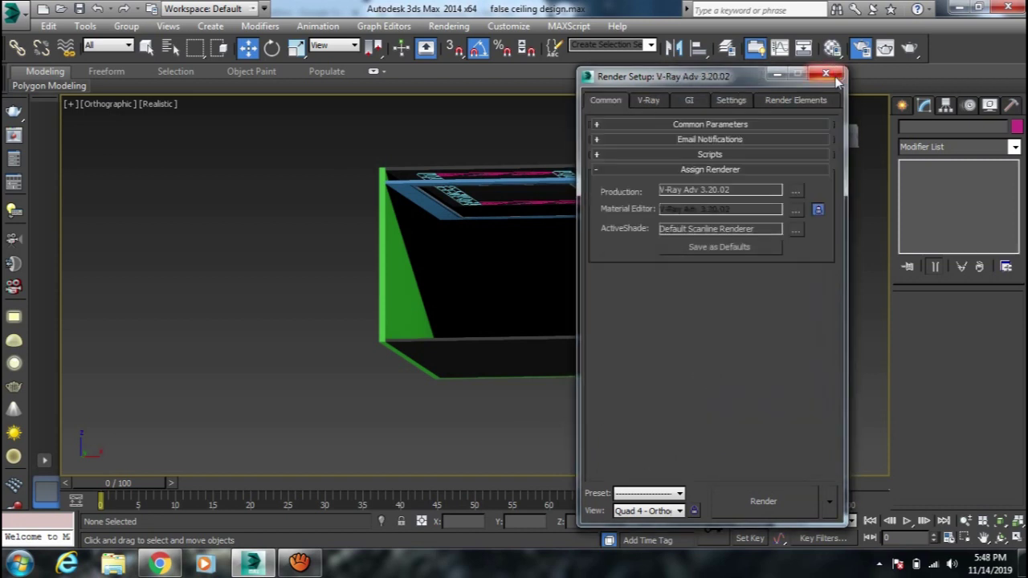
left_click(832, 75)
key("m")
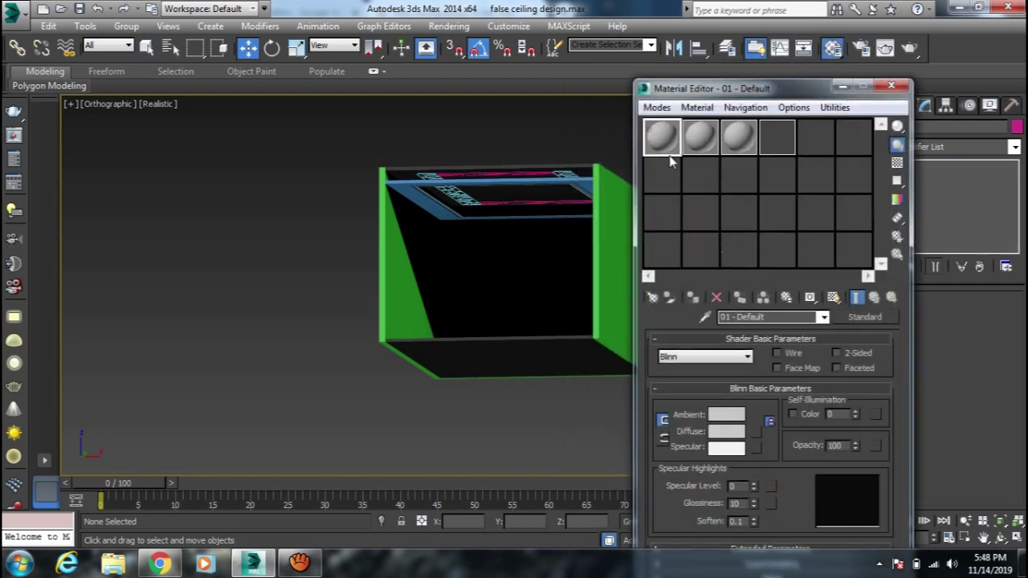
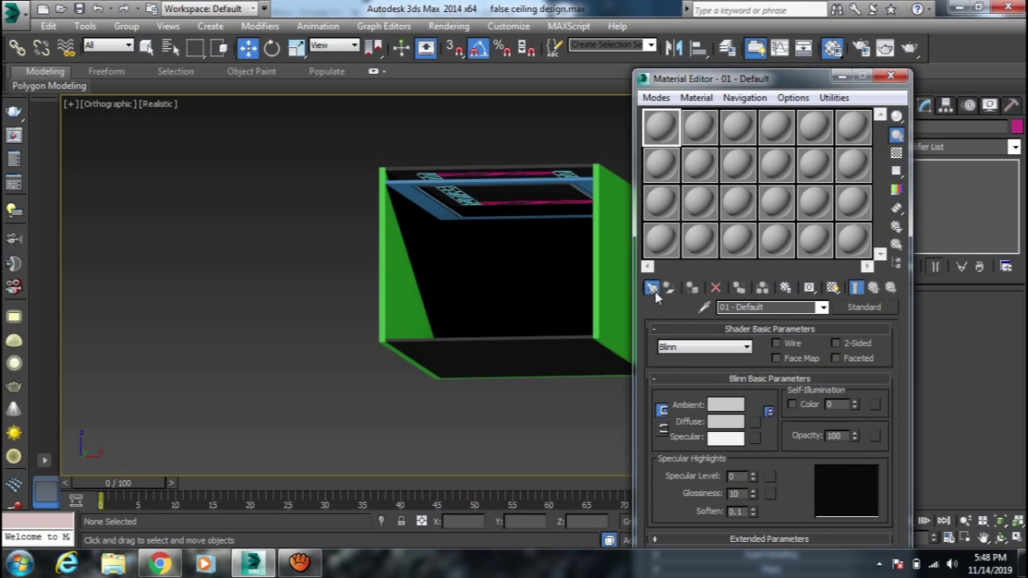
Step: Turn the first two material slots into VRayMtl materials
left_click(653, 289)
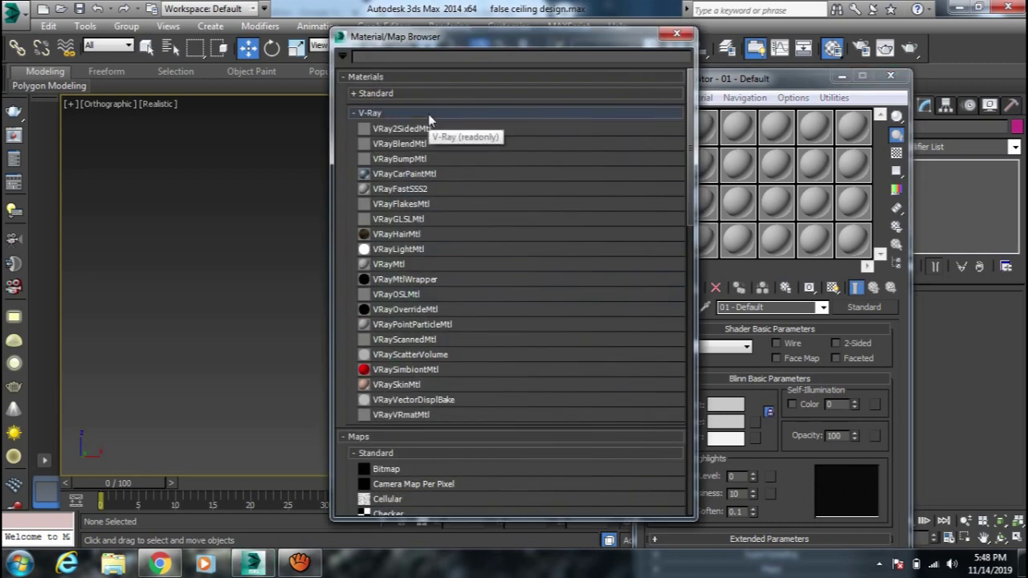
type("vray")
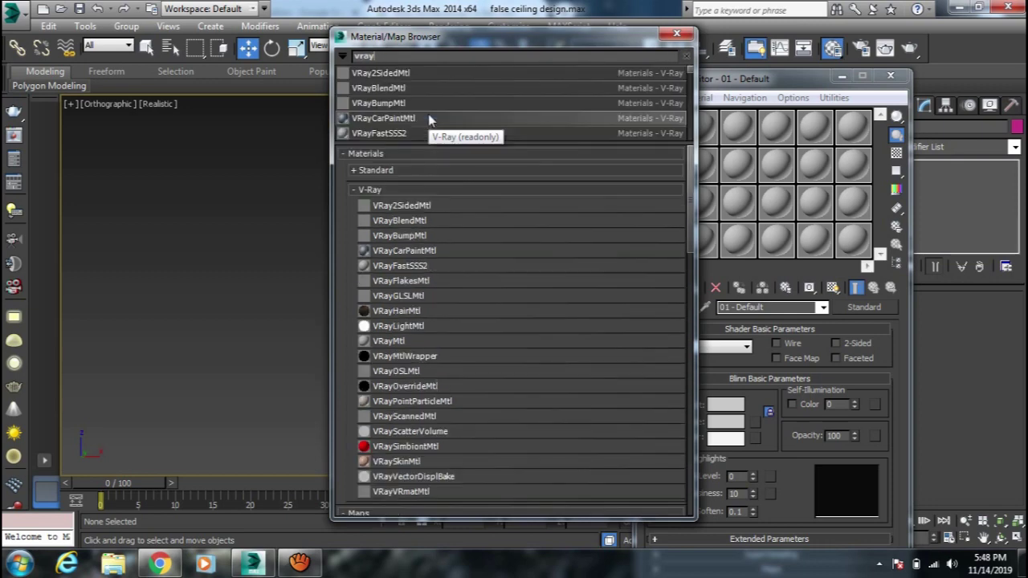
type("mtl")
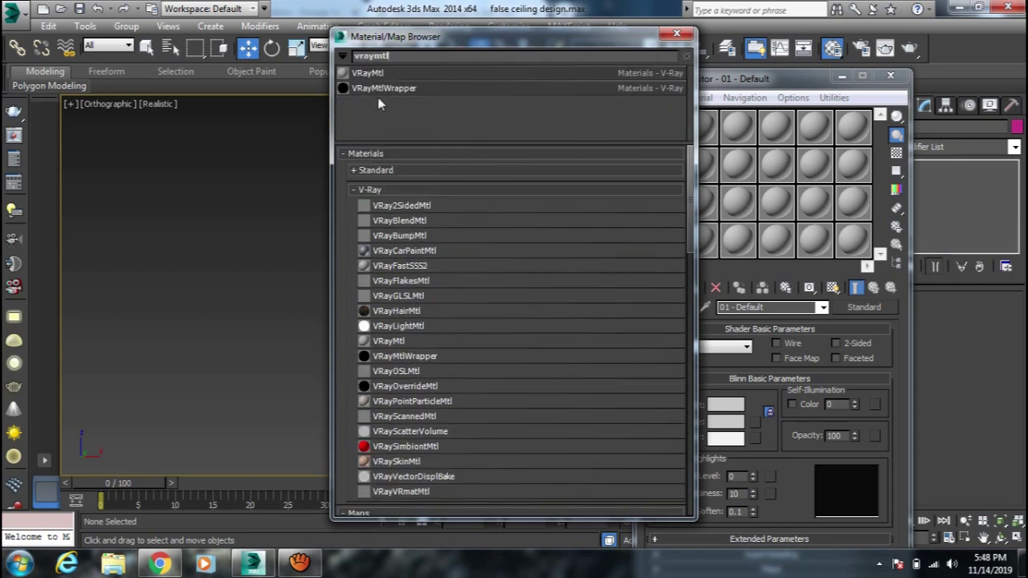
double_click(378, 74)
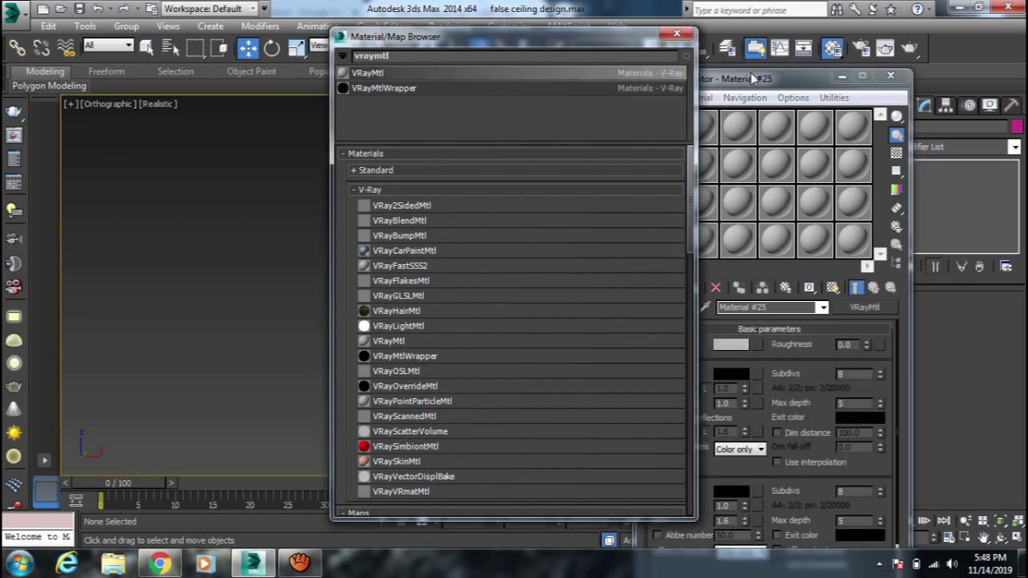
left_click_drag(745, 87, 715, 78)
left_click(740, 121)
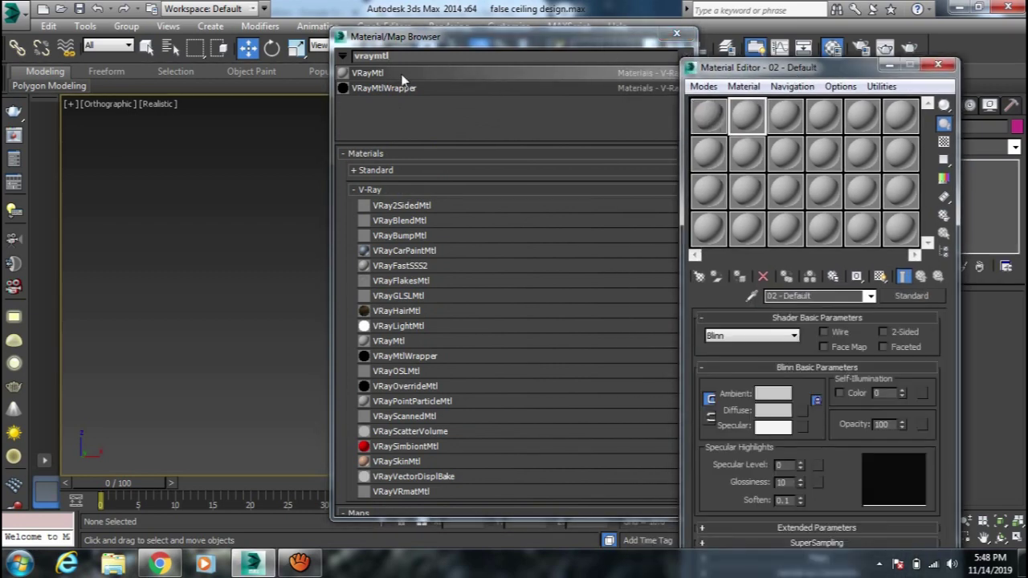
double_click(369, 73)
left_click(785, 116)
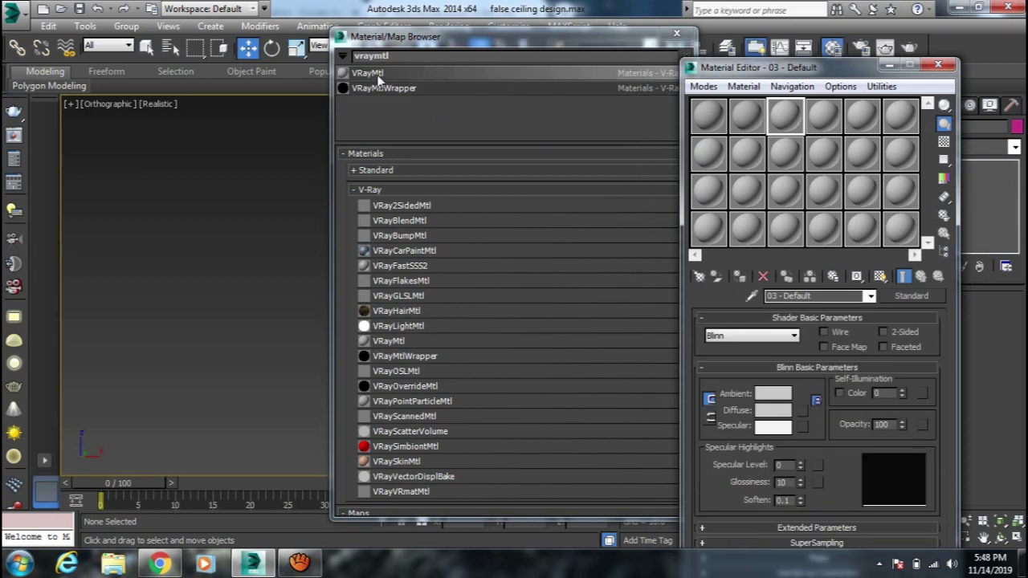
left_click(677, 33)
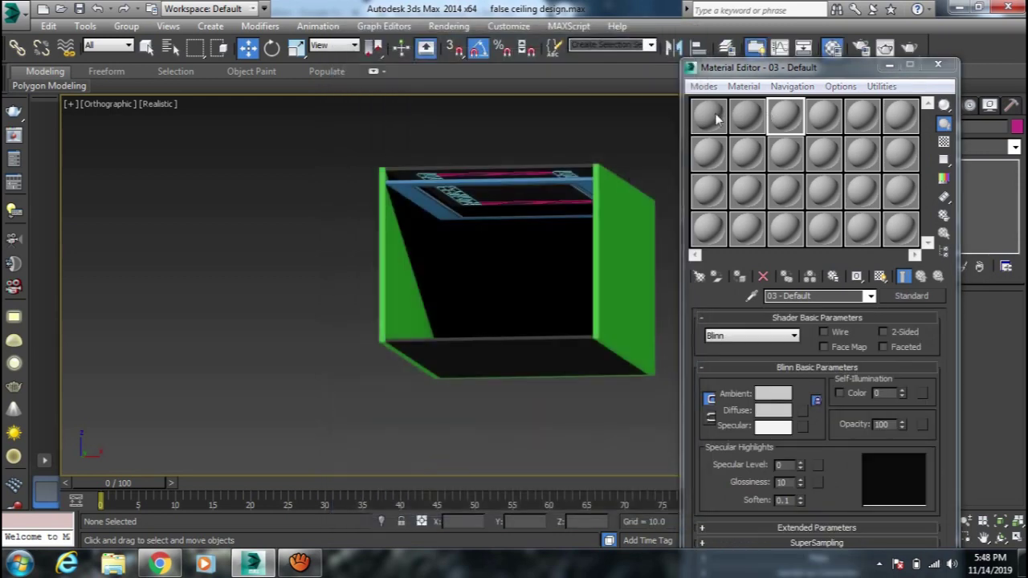
Step: Rename the first V-Ray material 'wall' and set its diffuse to near-white 243
left_click(708, 115)
left_click(831, 296)
type("wall")
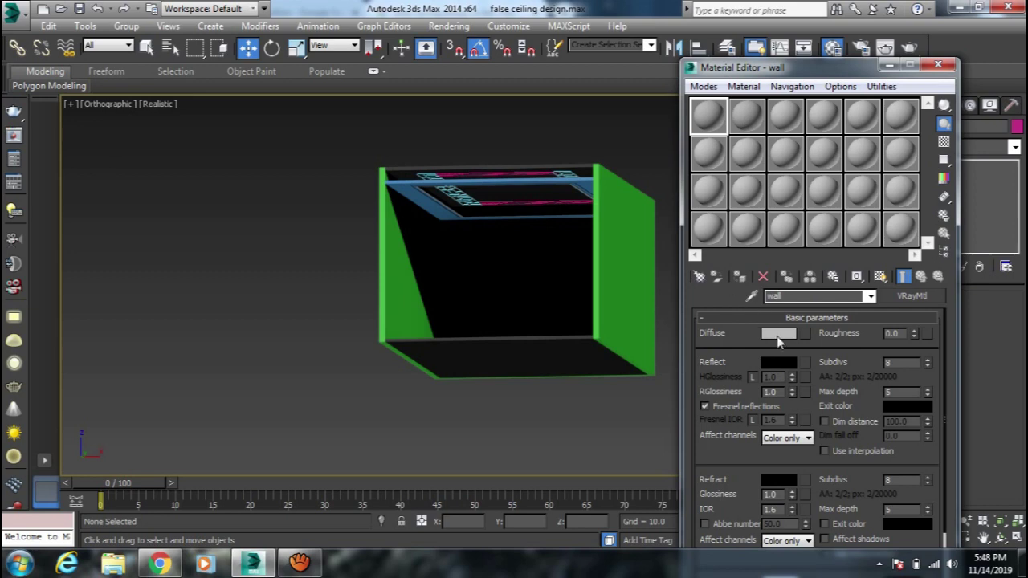
left_click(778, 335)
left_click_drag(434, 164, 434, 208)
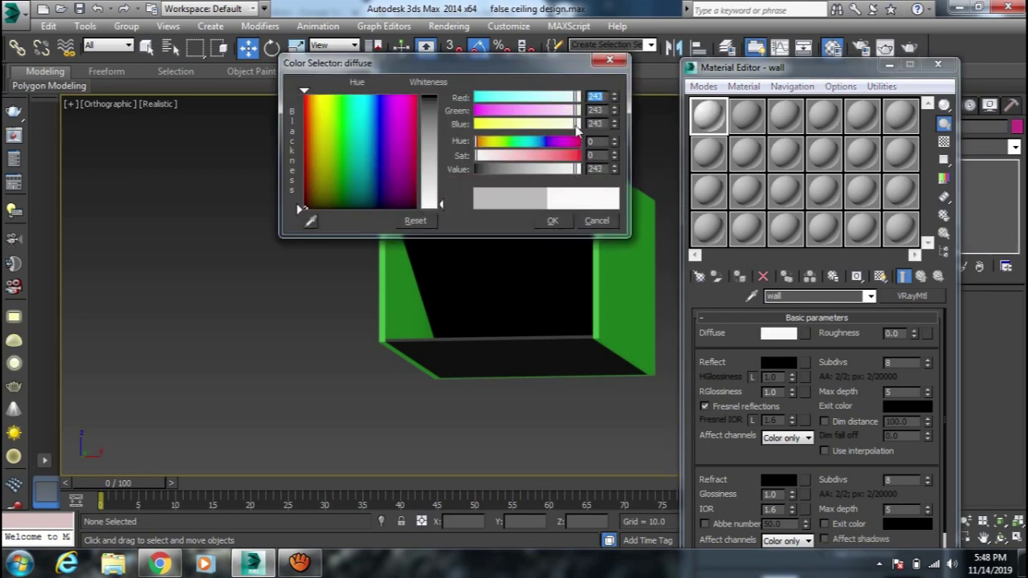
left_click(552, 221)
Step: Select the room's side walls and assign the wall material to them
middle_click_drag(555, 300, 511, 271, "alt")
left_click_drag(625, 253, 269, 264)
left_click(740, 277)
mouse_move(402, 291)
middle_mouse_down("alt")
mouse_move(387, 276)
mouse_move(542, 330)
middle_mouse_up("alt")
left_click(746, 116)
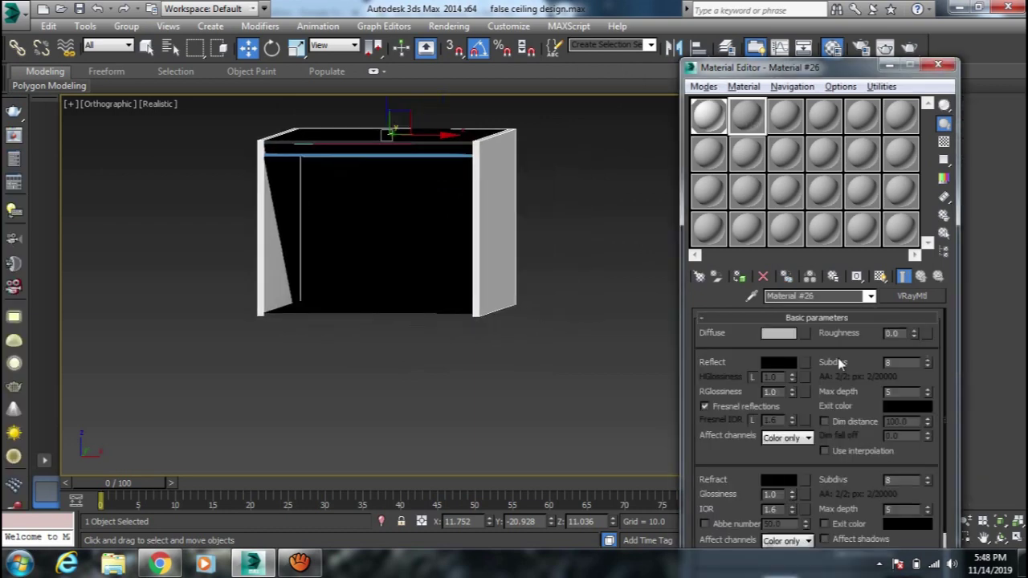
Step: Name the second material 'floor', give it pale cream diffuse (237, 237, 190), and assign it to the floor
left_click(775, 336)
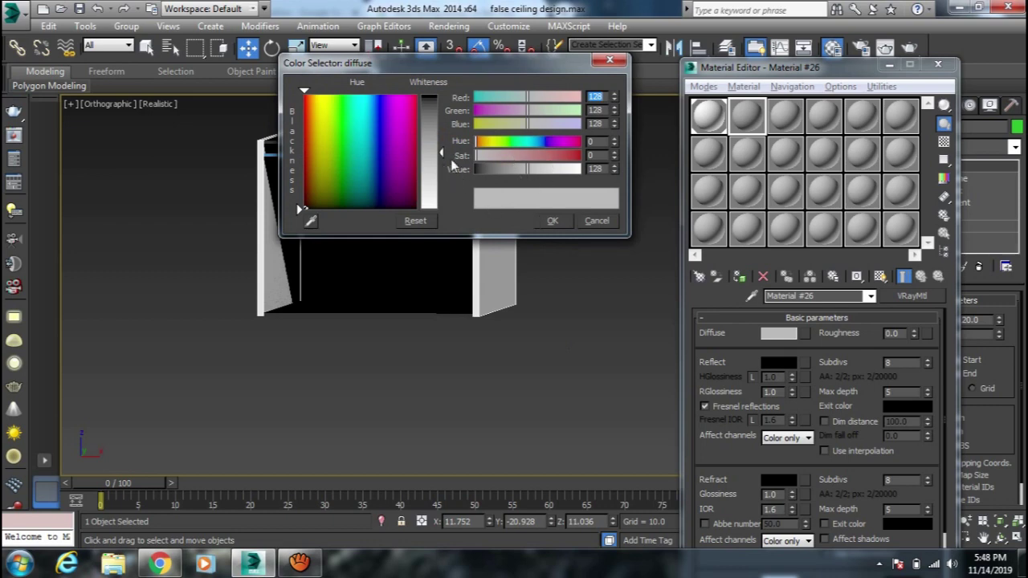
left_click_drag(441, 153, 440, 205)
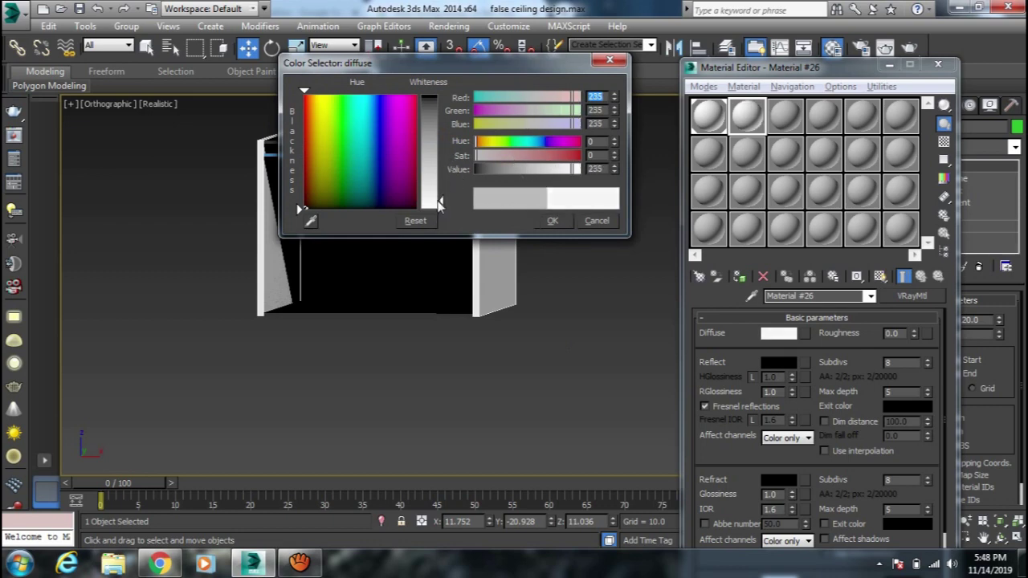
left_click_drag(575, 123, 554, 126)
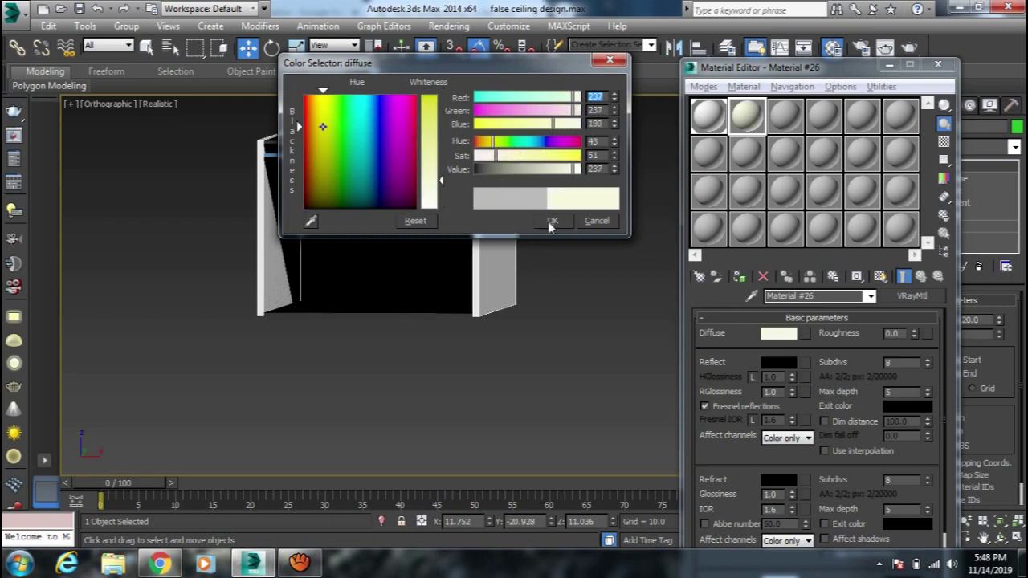
left_click(552, 221)
left_click_drag(846, 298, 654, 298)
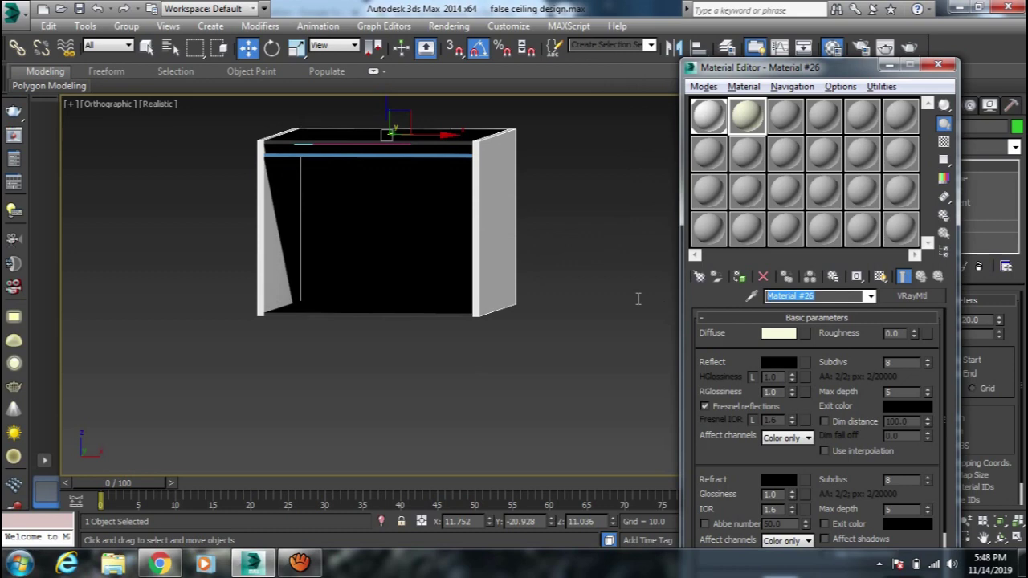
type("floor")
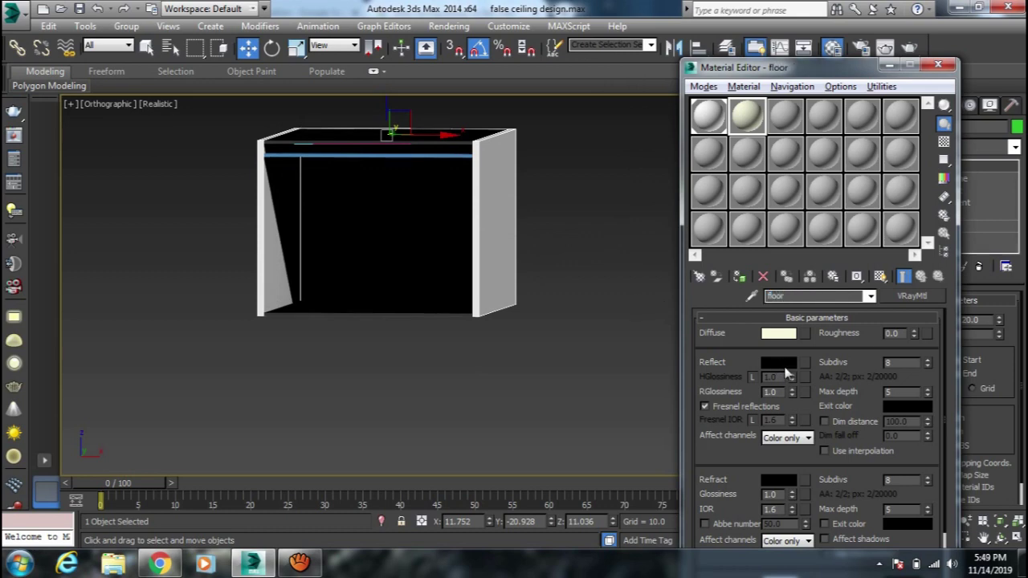
left_click(342, 310)
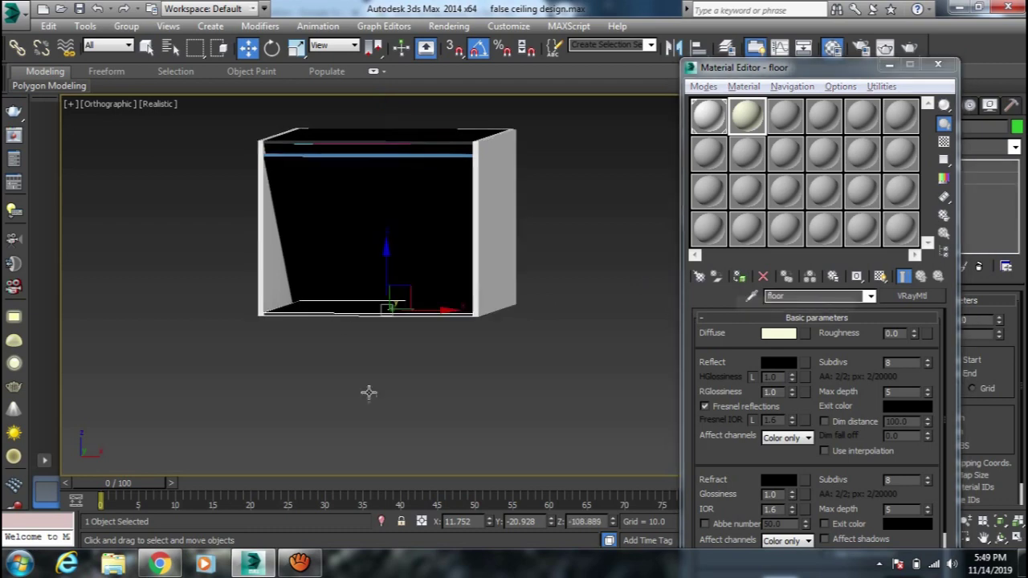
left_click(740, 277)
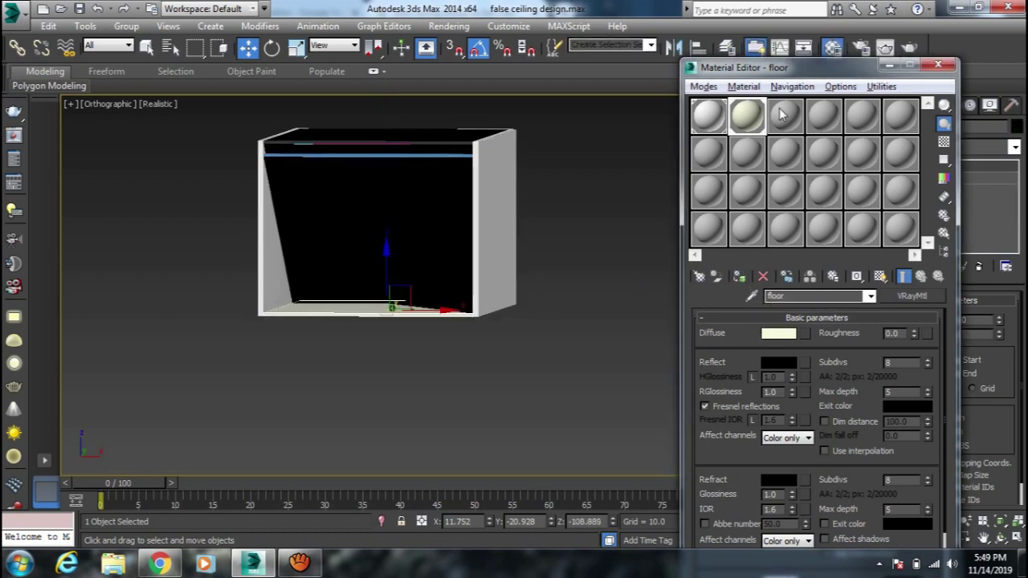
Step: Make the third slot a VRayMtl with white diffuse, named 'false ceiling'
left_click(783, 114)
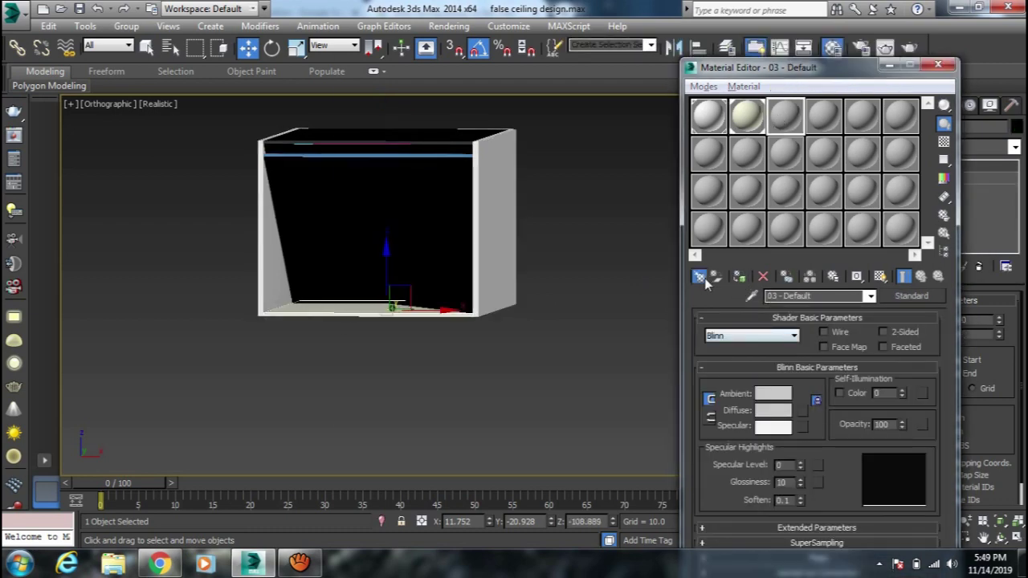
left_click(699, 277)
double_click(393, 265)
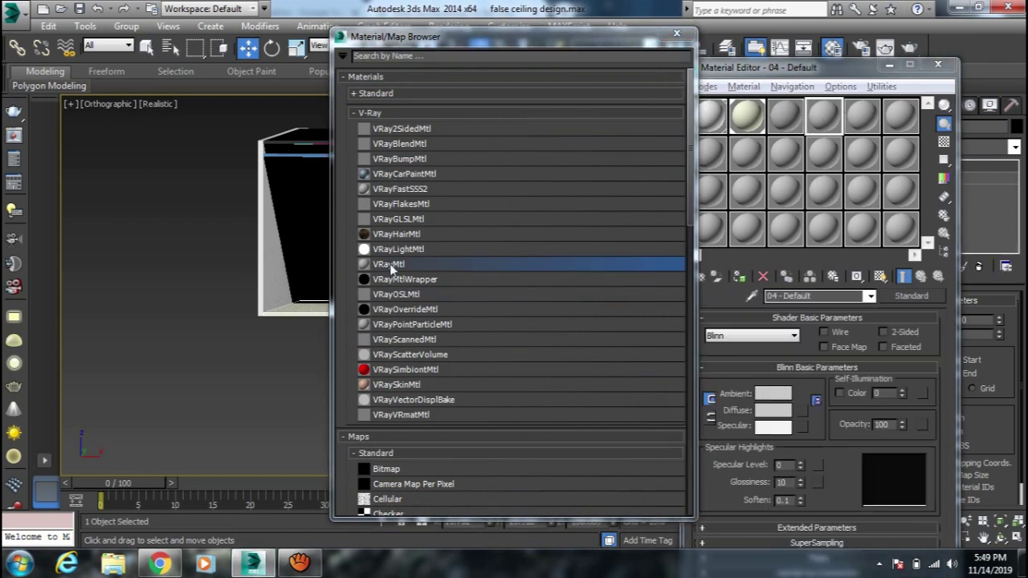
left_click(786, 114)
left_click(778, 333)
left_click_drag(434, 157, 434, 209)
left_click(552, 221)
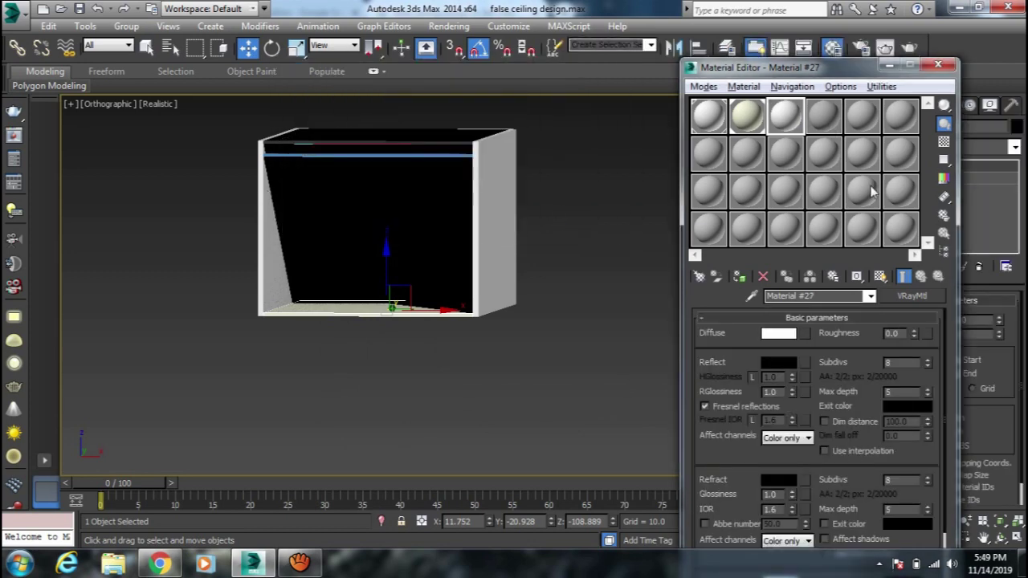
left_click(824, 297)
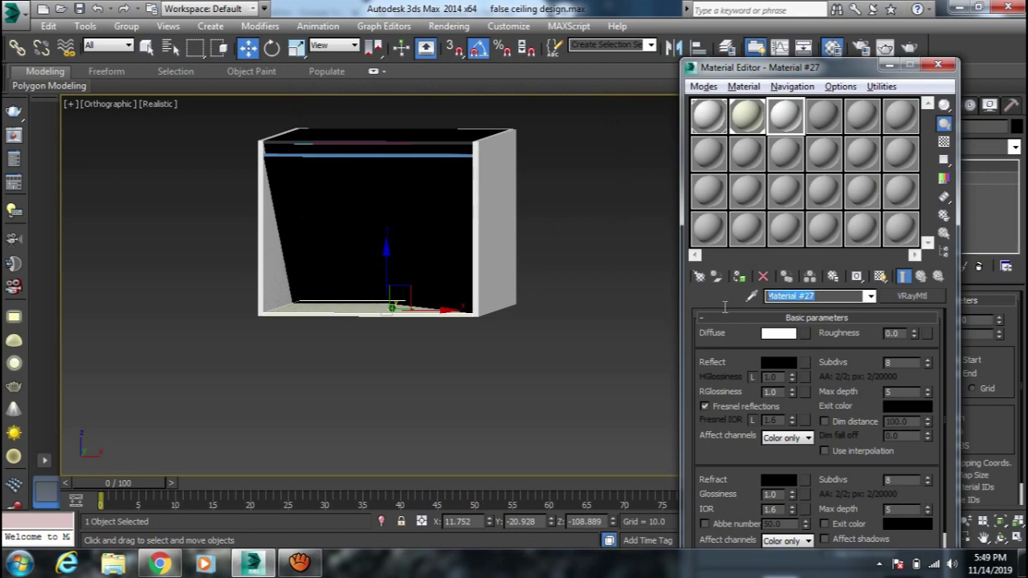
type("false ceiling")
Step: Select the ceiling grid pieces and assign the false ceiling material to them
mouse_move(391, 276)
middle_mouse_down("alt")
mouse_move(391, 233)
mouse_move(394, 245)
middle_mouse_up("alt")
left_click_drag(447, 196, 280, 324)
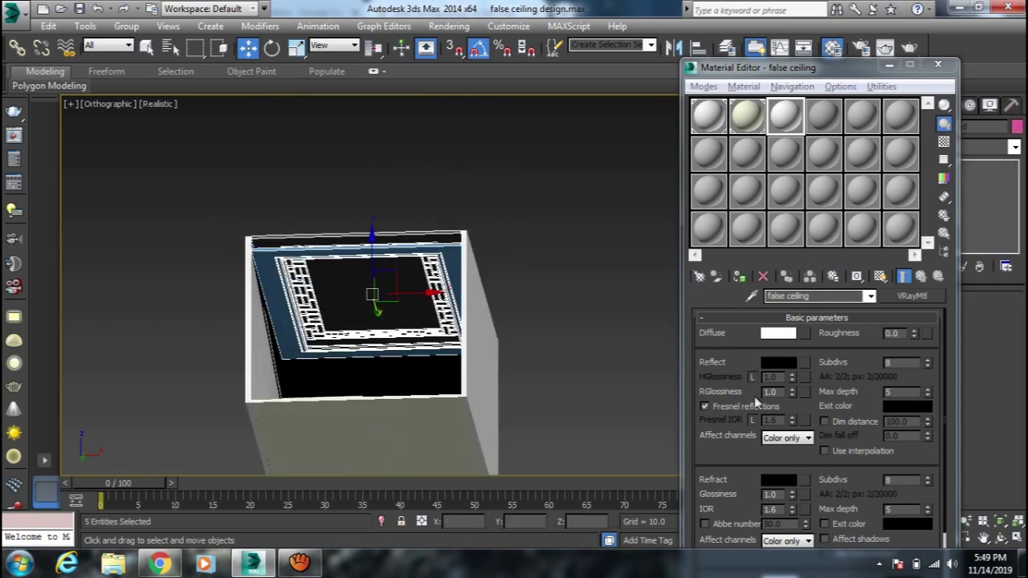
left_click(740, 276)
left_click(516, 296)
mouse_move(516, 296)
middle_mouse_down("alt")
mouse_move(436, 291)
mouse_move(459, 270)
mouse_move(402, 316)
mouse_move(416, 325)
mouse_move(412, 312)
mouse_move(415, 343)
middle_mouse_up("alt")
scroll(407, 319, "up", 2)
Step: Select the ceiling panel group in a wireframe Top view
scroll(406, 321, "up", 2)
key("alt+Tab")
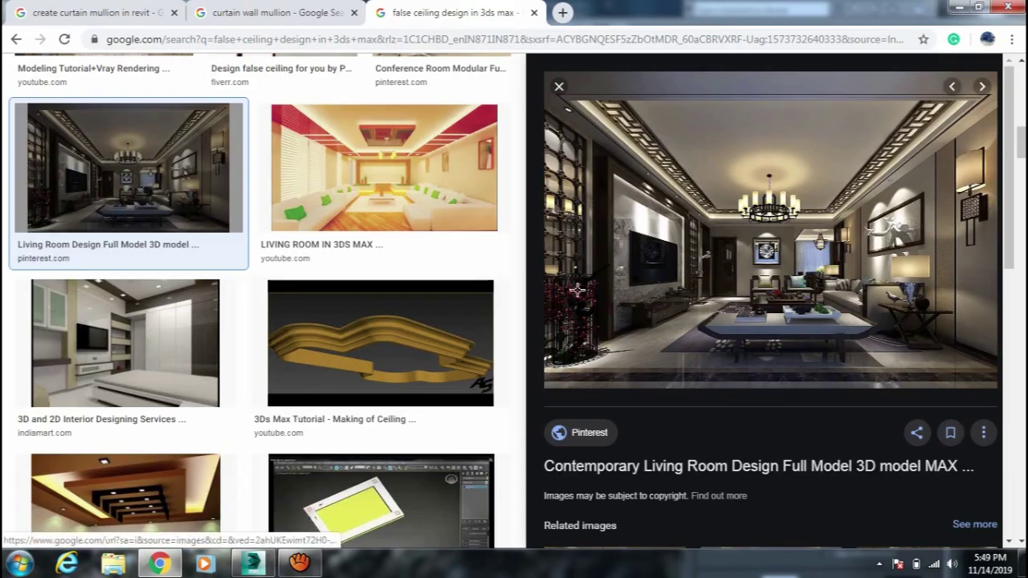
key("alt+Tab")
middle_click_drag(454, 297, 456, 272)
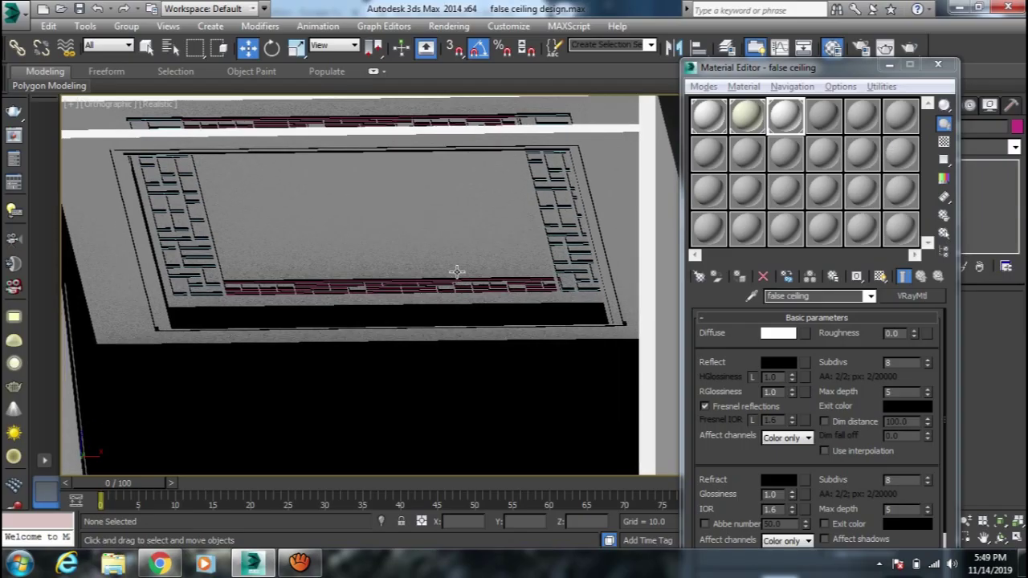
key("t")
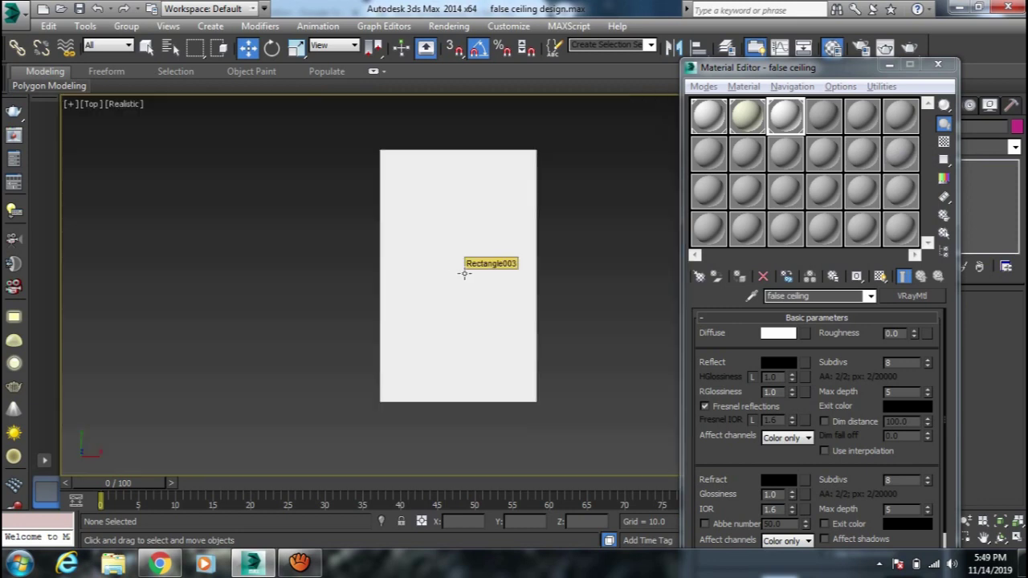
key("F3")
scroll(514, 185, "up", 3)
scroll(521, 172, "down", 2)
left_click(520, 171)
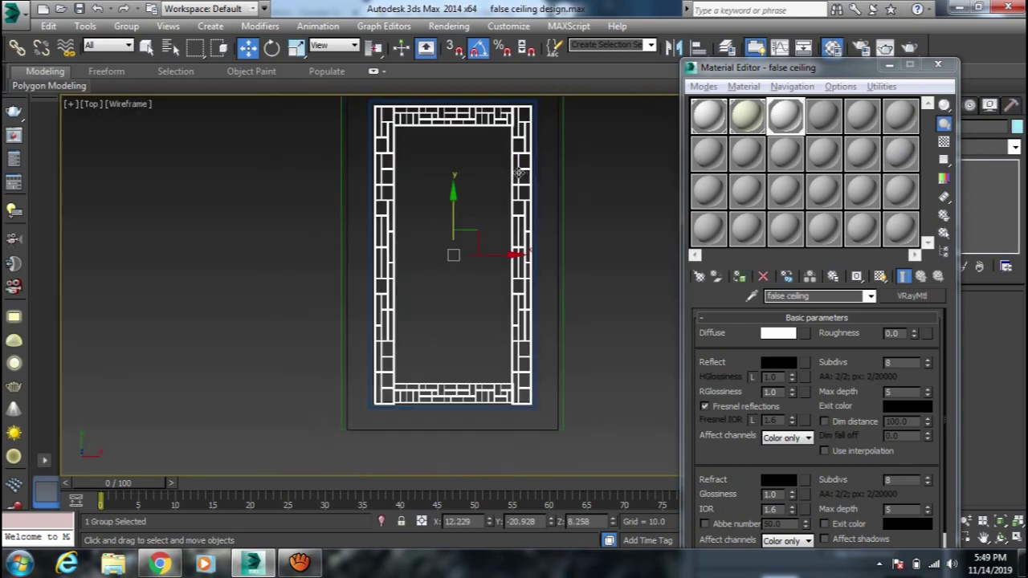
Step: Create a new material named 'ceiling panel' with a very dark red diffuse colour
left_click(820, 118)
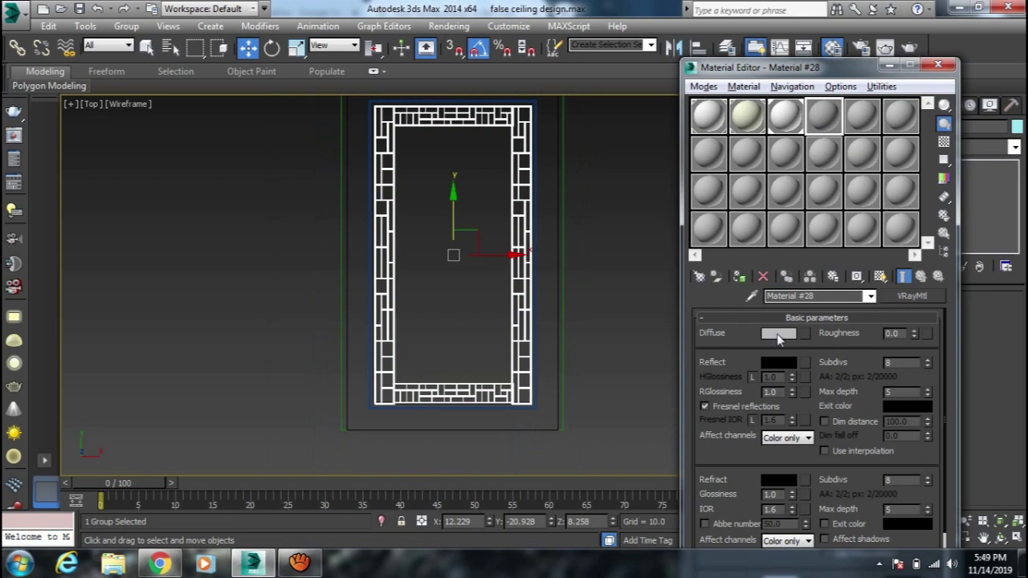
left_click(765, 296)
type("ja")
key("BackSpace")
key("BackSpace")
type("ceiling")
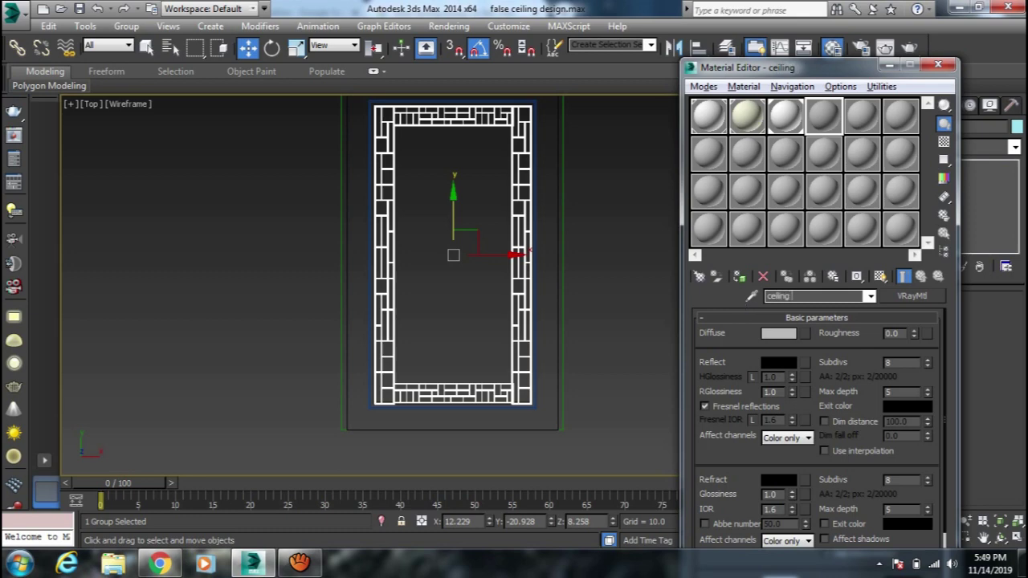
type(" panel")
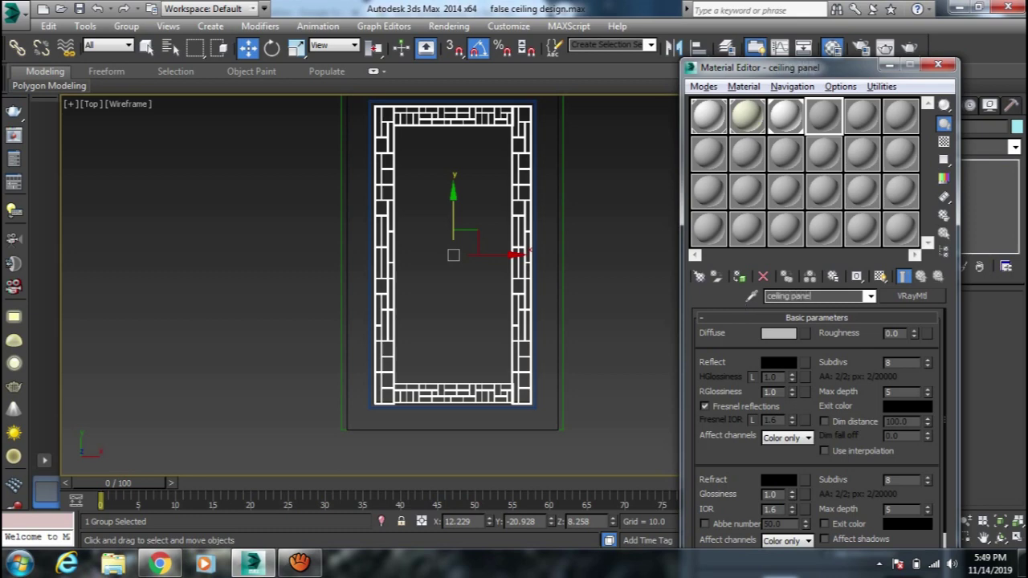
left_click(779, 333)
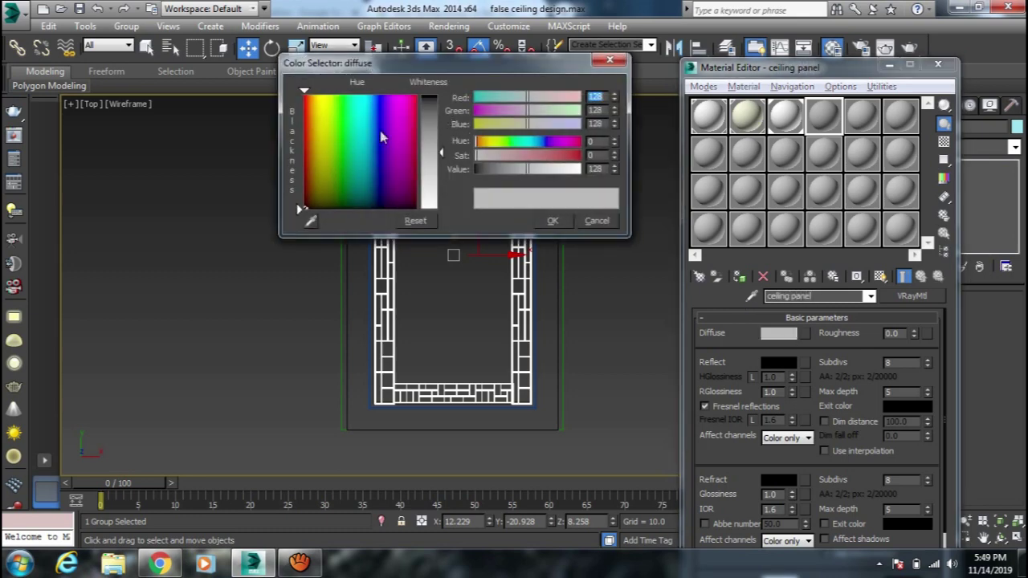
left_click_drag(382, 136, 404, 116)
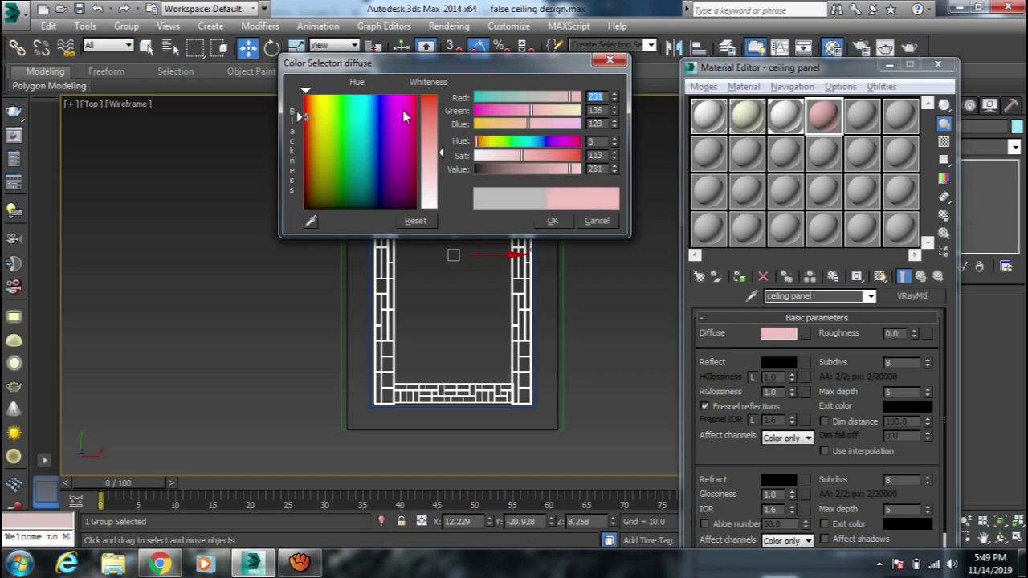
left_click_drag(430, 135, 430, 95)
left_click_drag(571, 169, 477, 178)
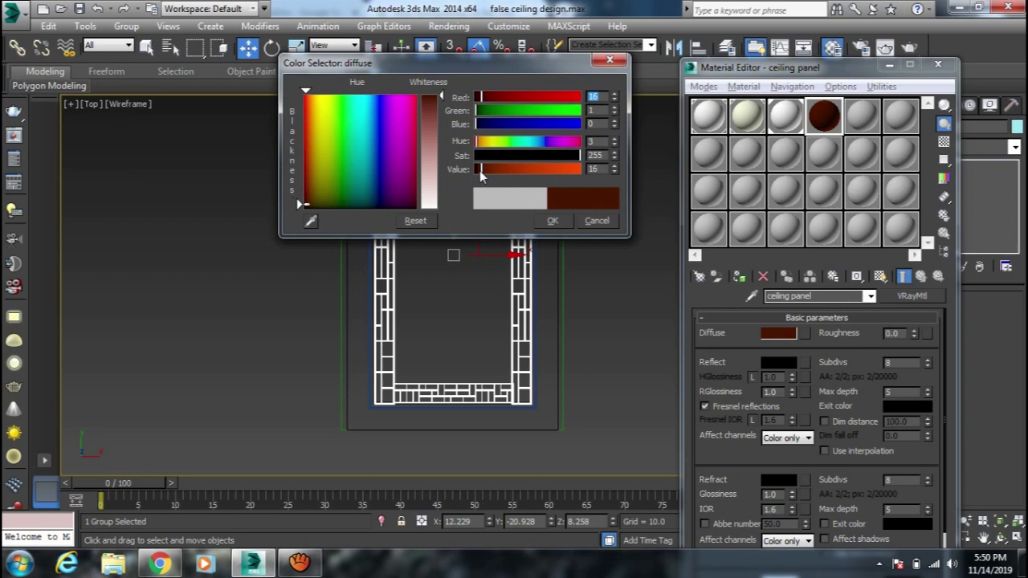
left_click(553, 220)
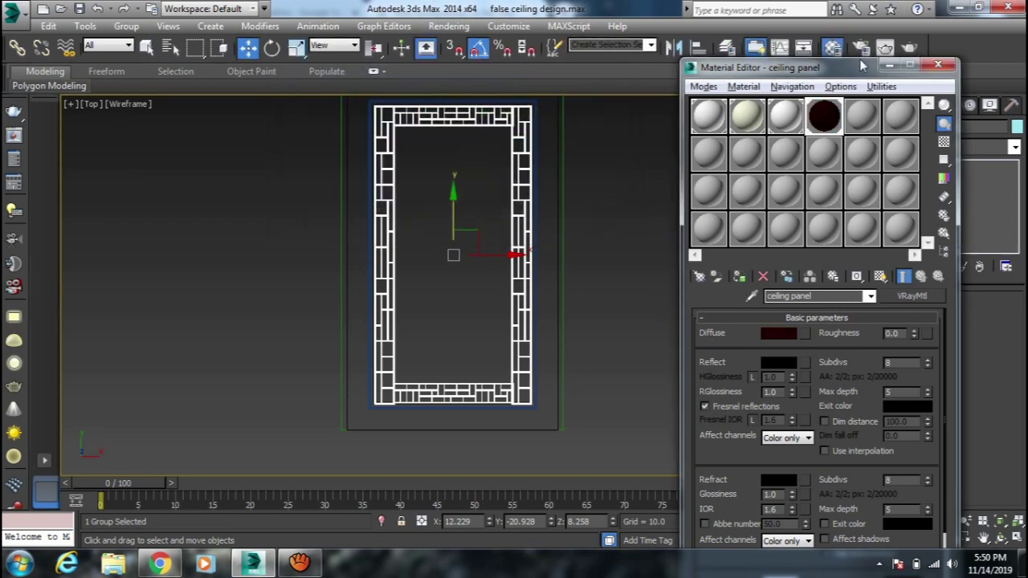
Step: Orbit and zoom to inspect the shaded ceiling at an angle
left_click_drag(843, 74, 803, 71)
middle_click_drag(546, 313, 545, 298)
left_click(624, 302)
mouse_move(623, 302)
middle_mouse_down("alt")
mouse_move(528, 310)
mouse_move(545, 211)
middle_mouse_up("alt")
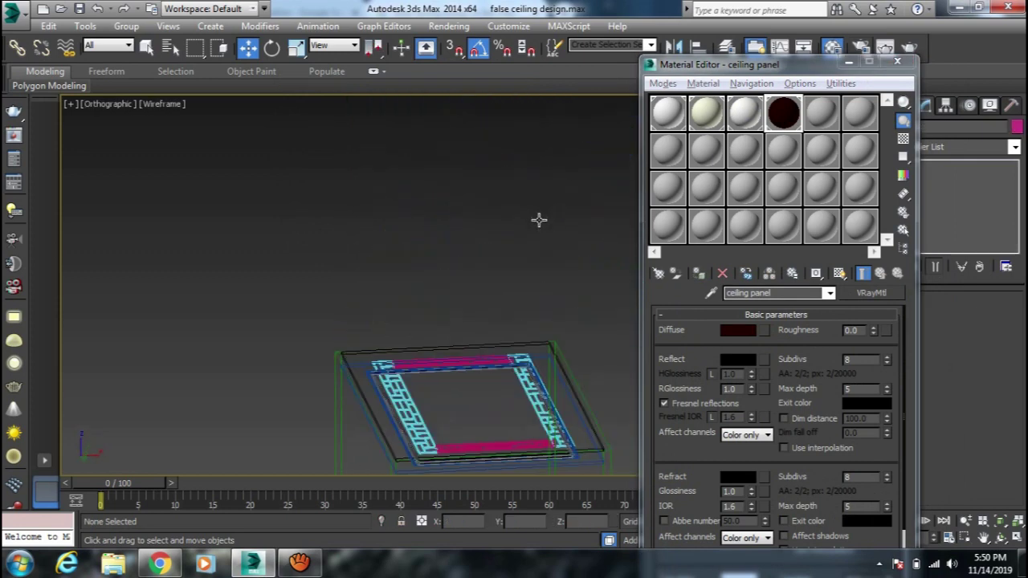
key("F3")
scroll(458, 340, "up", 4)
scroll(420, 367, "up", 3)
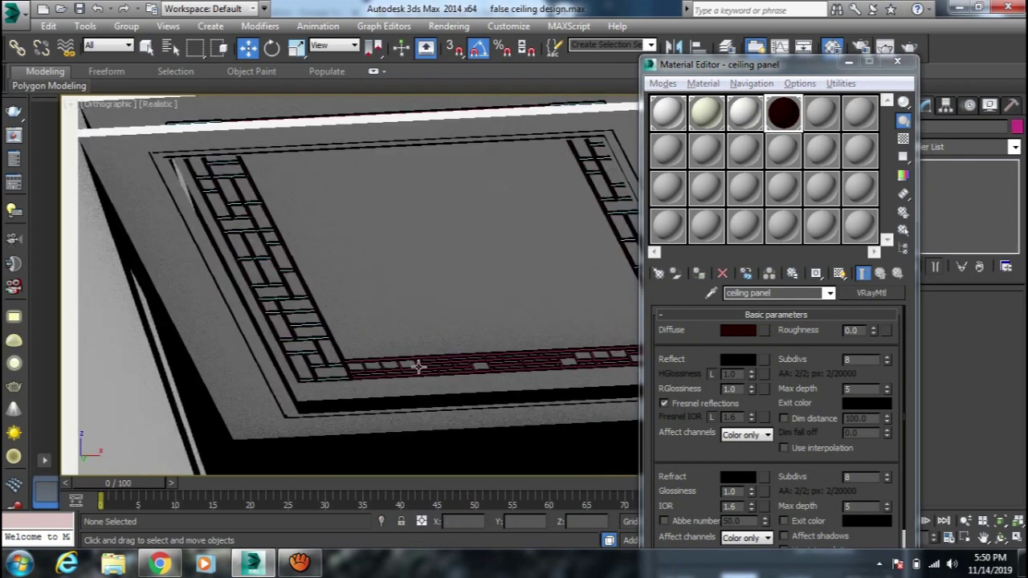
scroll(398, 369, "up", 3)
scroll(394, 362, "up", 2)
scroll(394, 362, "down", 3)
scroll(395, 362, "down", 4)
mouse_move(449, 378)
middle_mouse_down()
mouse_move(430, 333)
mouse_move(394, 344)
mouse_move(429, 356)
mouse_move(393, 312)
middle_mouse_up()
Step: Switch to the Front view and close the Material Editor
key("f")
scroll(487, 368, "down", 5)
left_click(897, 62)
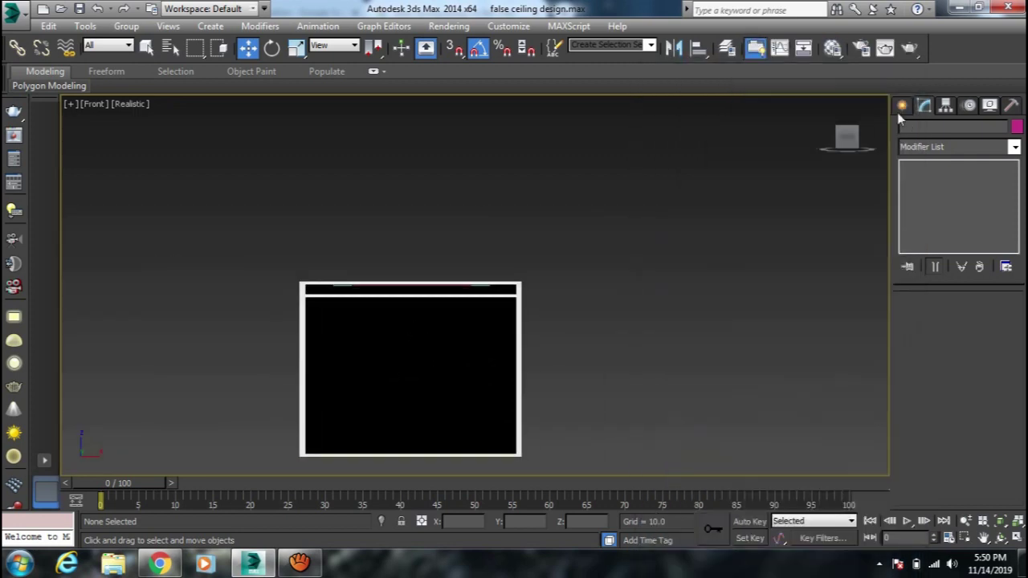
Step: Snap-draw a VRayLight plane across the box's width in the Front view
left_click(903, 107)
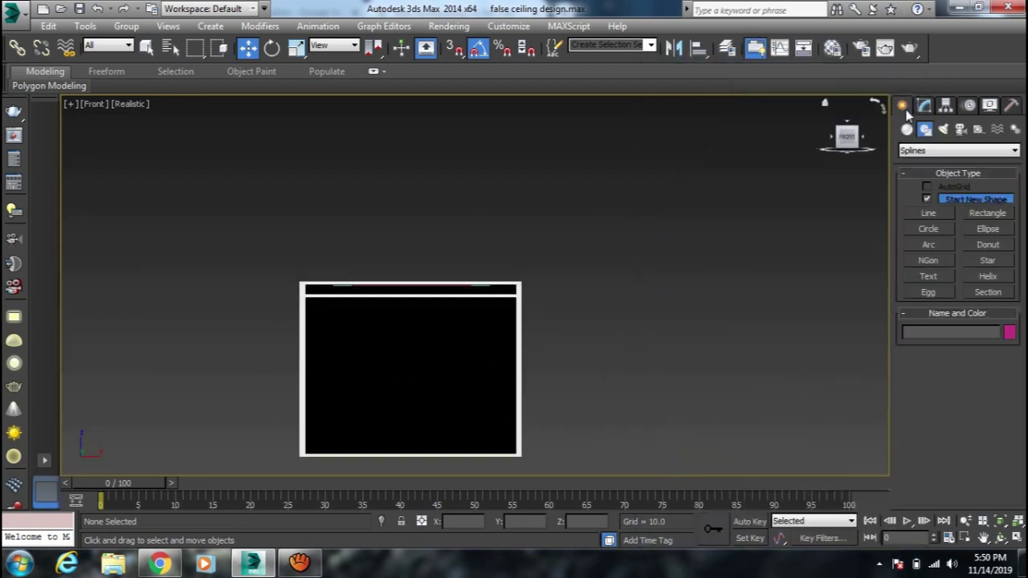
left_click(942, 128)
left_click(973, 151)
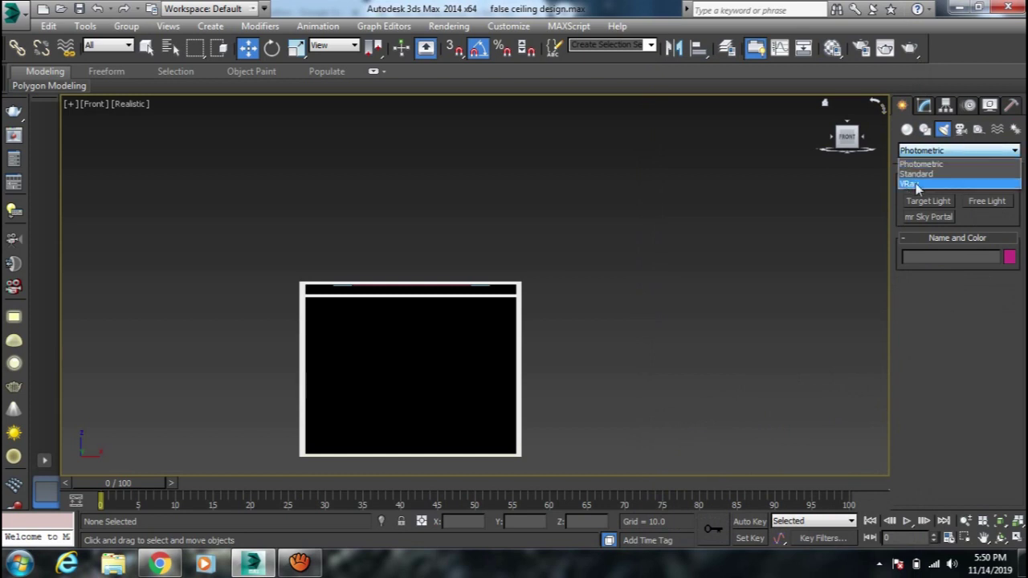
left_click(948, 180)
left_click(929, 201)
scroll(445, 298, "up", 2)
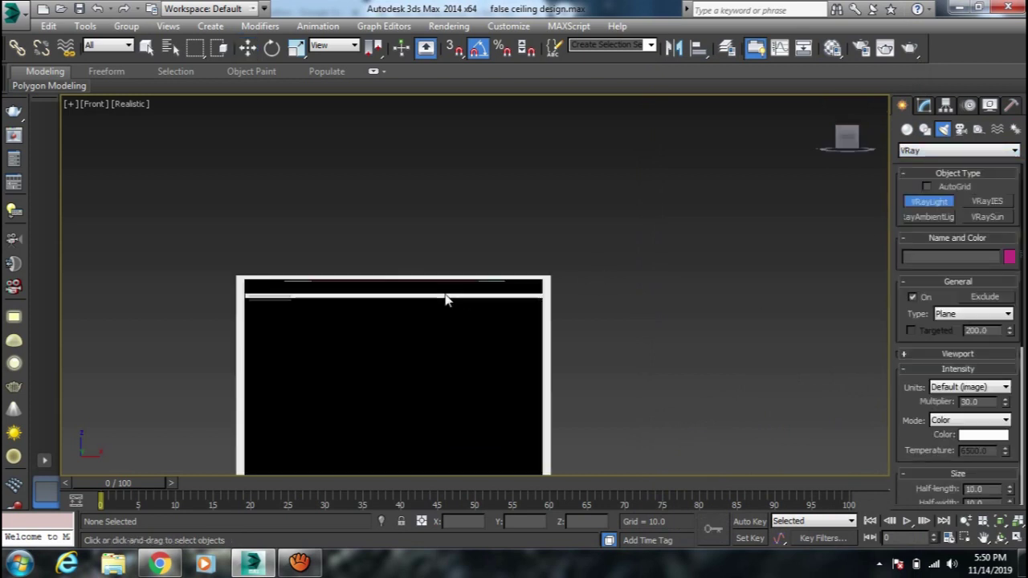
scroll(499, 295, "up", 2)
left_click(454, 47)
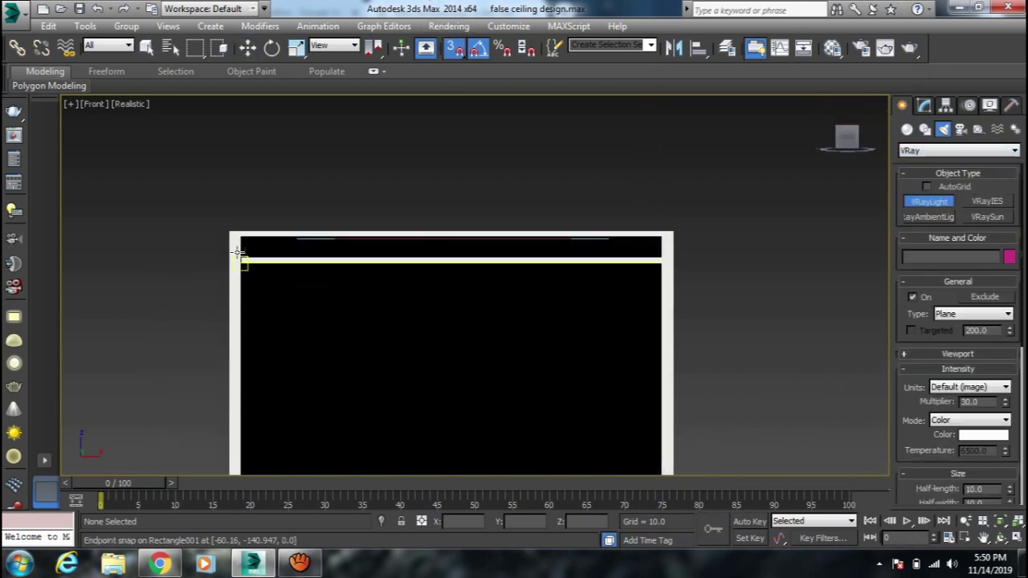
left_click_drag(240, 236, 661, 258)
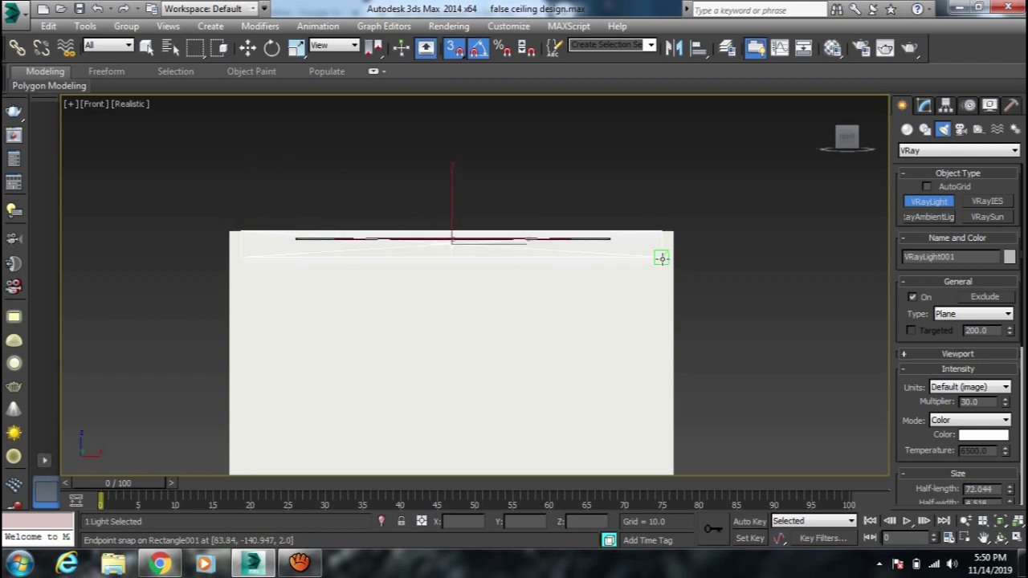
Step: In the wireframe Top view, nudge the light to the ceiling's bottom cove edge
key("w")
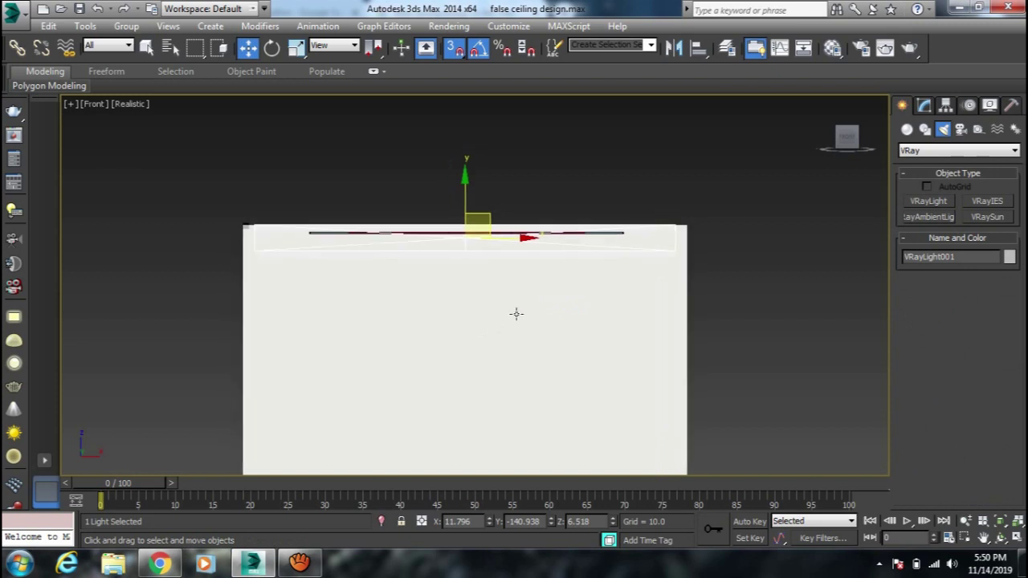
key("t")
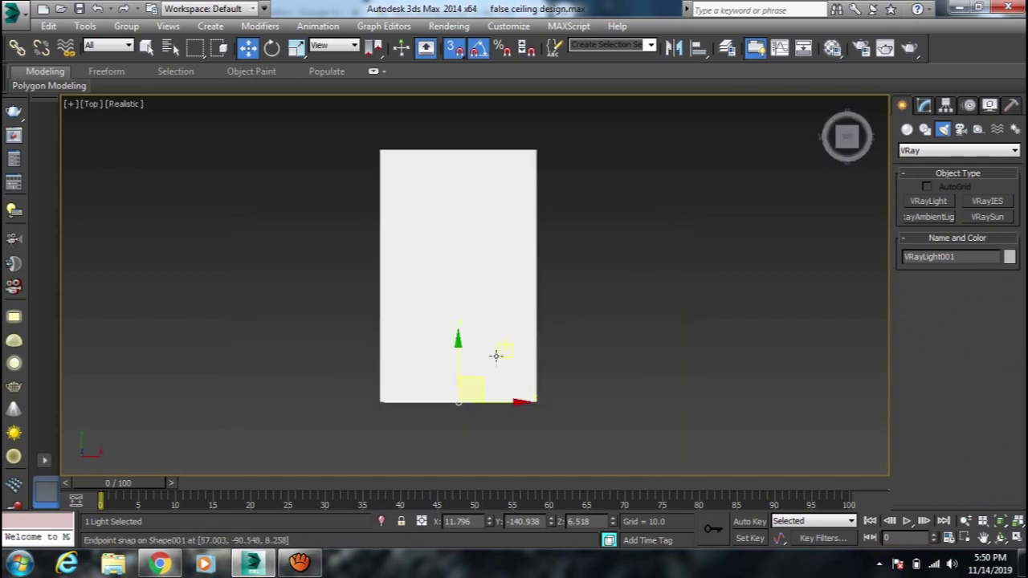
left_click(453, 47)
key("F3")
scroll(456, 406, "up", 3)
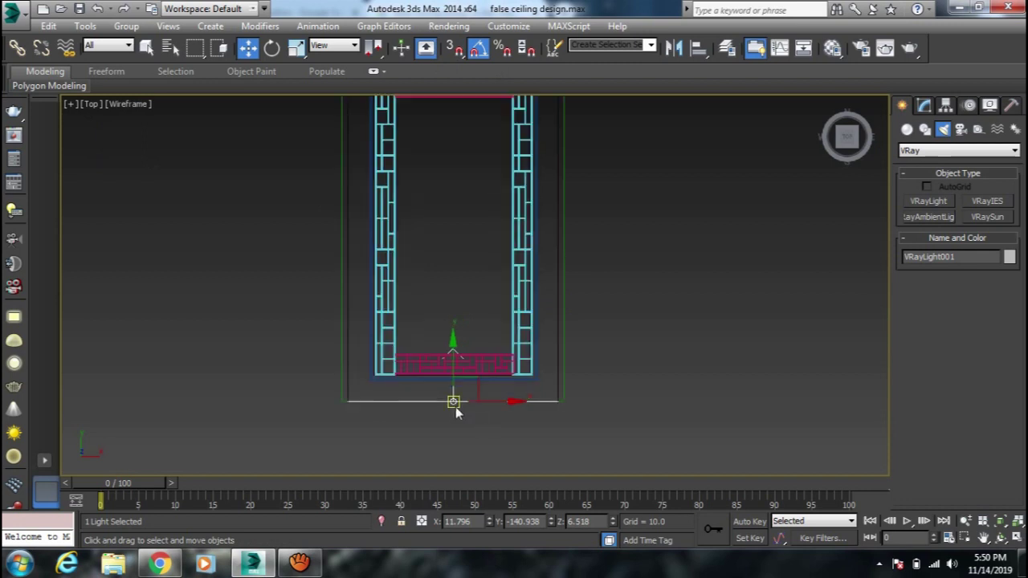
scroll(455, 404, "up", 3)
left_click_drag(459, 347, 461, 340)
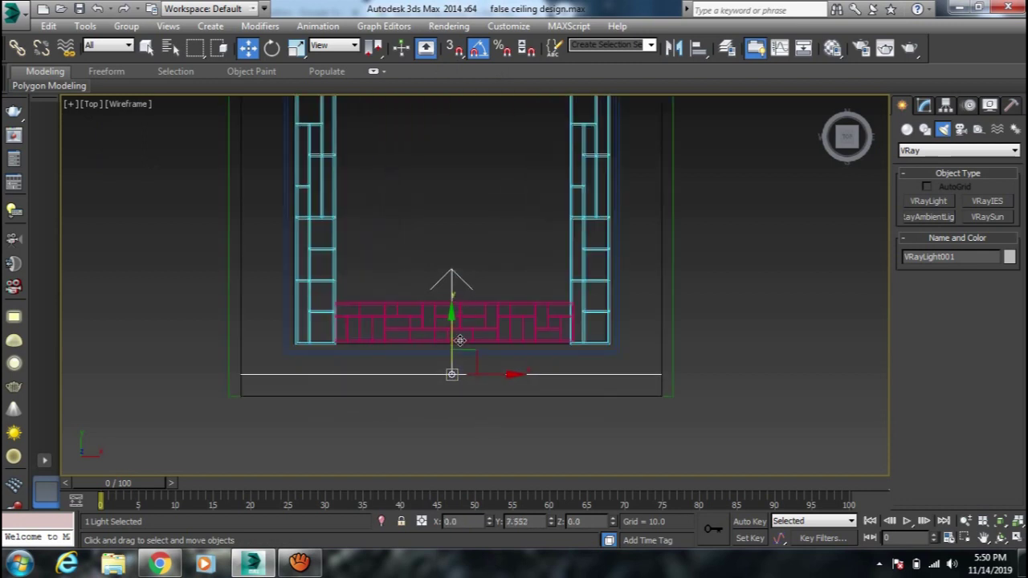
scroll(459, 342, "down", 3)
scroll(466, 401, "down", 3)
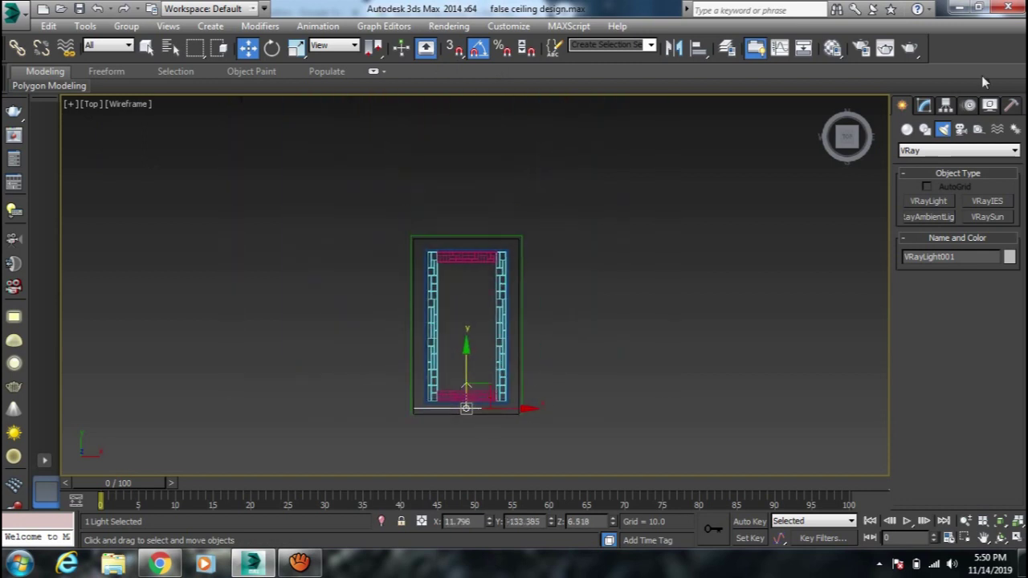
Step: Set the light's multiplier to 10 and subdivs to 32
left_click(925, 106)
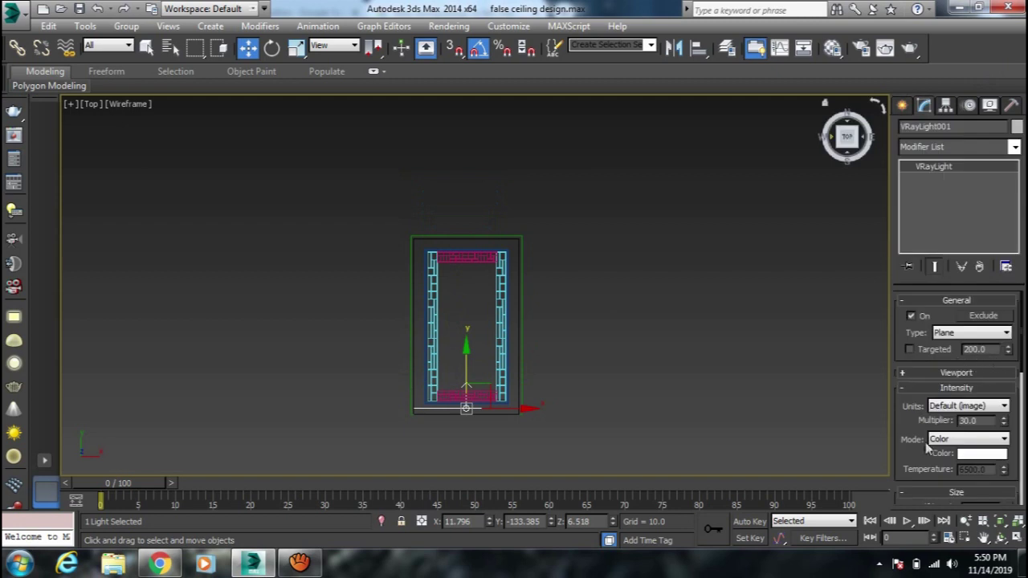
double_click(970, 420)
type("10")
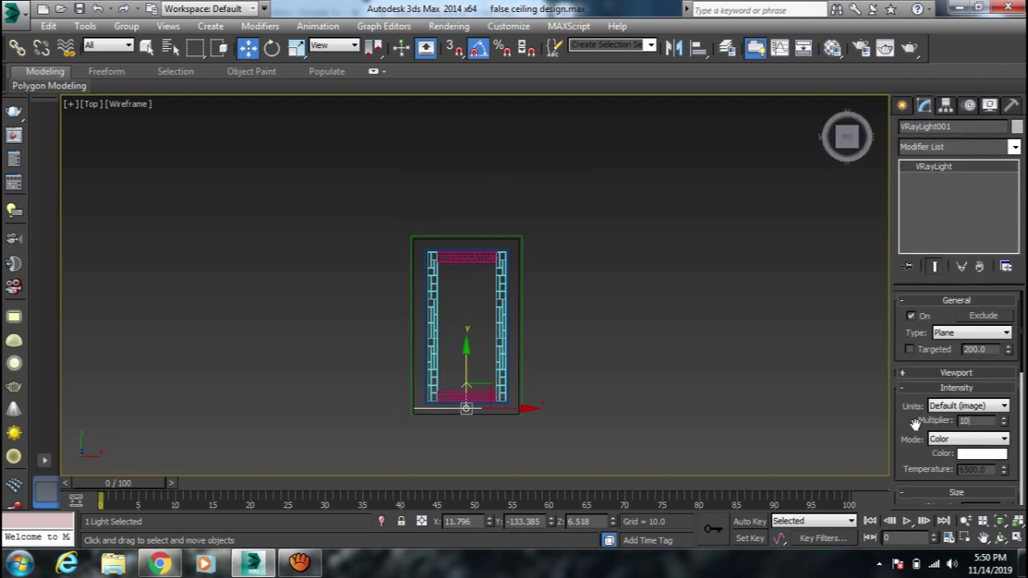
scroll(974, 349, "down", 3)
scroll(973, 349, "down", 3)
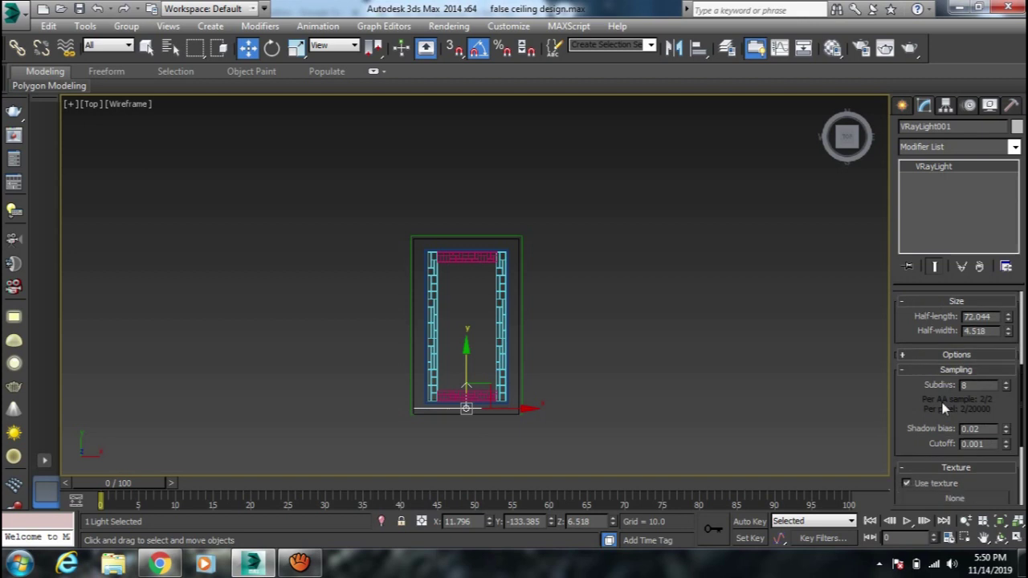
scroll(974, 348, "down", 3)
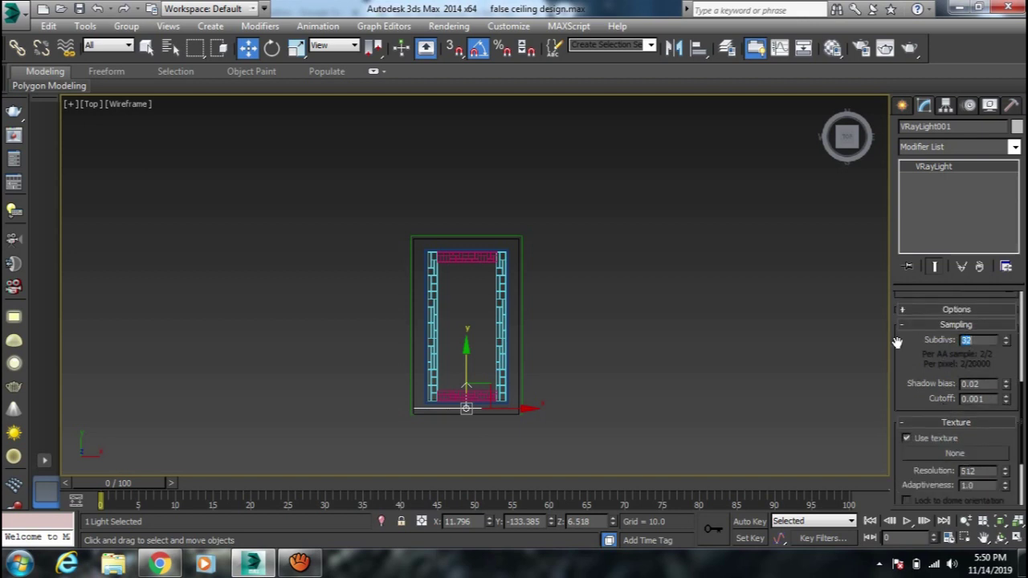
left_click(947, 309)
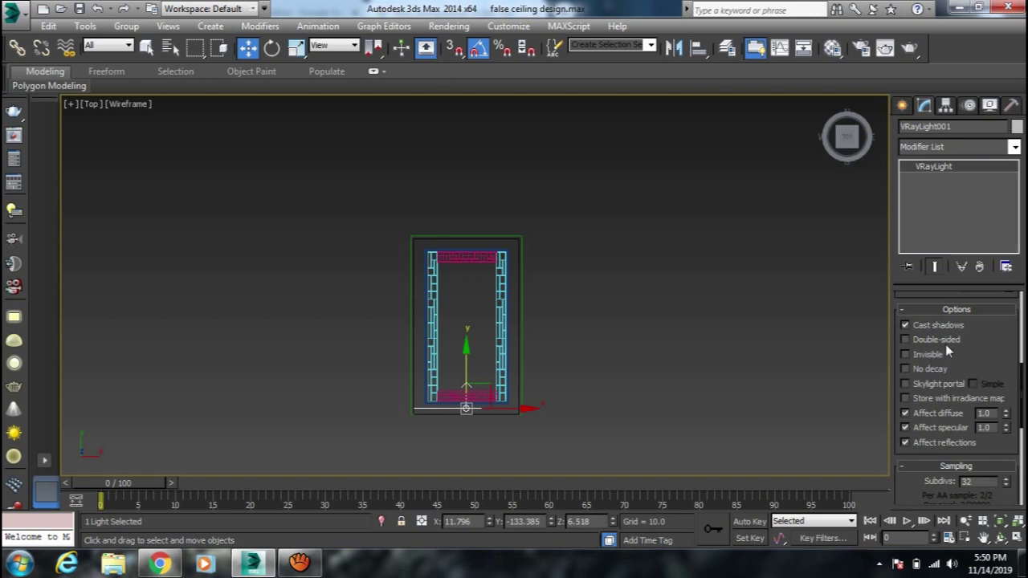
middle_click_drag(681, 415, 692, 406)
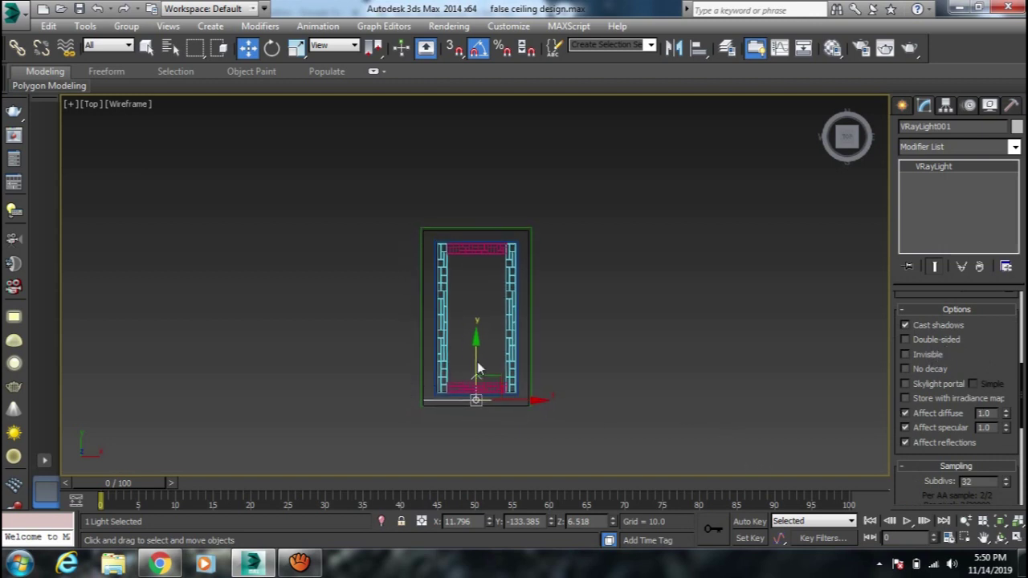
left_click_drag(479, 317, 481, 249, "shift")
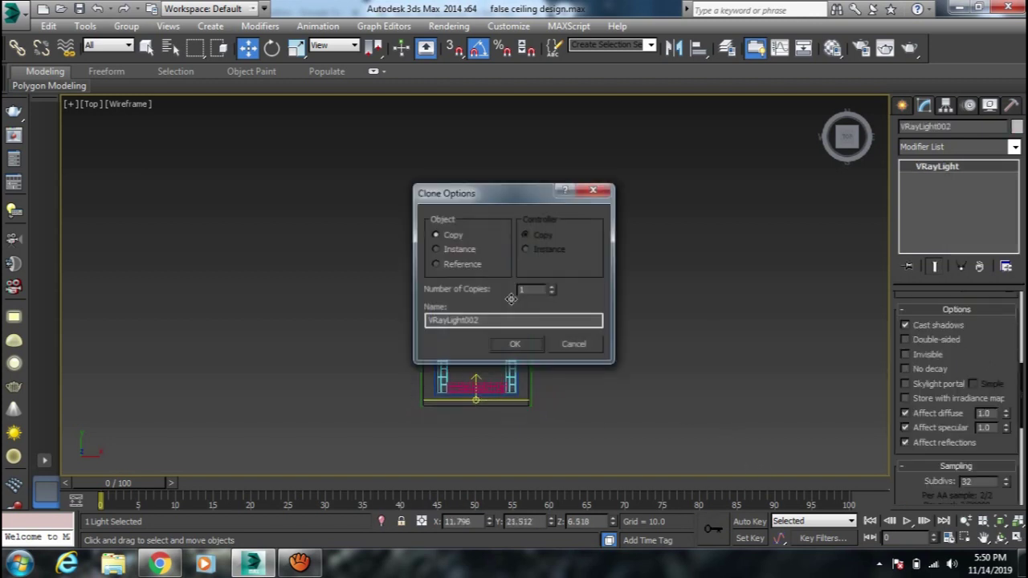
Step: Make the copy an instance, rotate it 180°, and move it to the ceiling's top edge
left_click(453, 253)
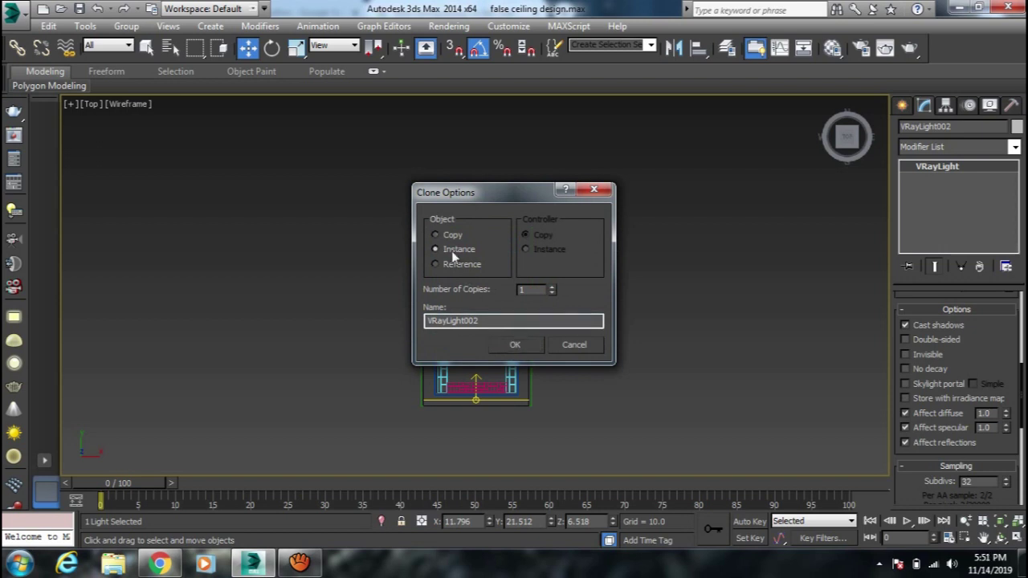
left_click(522, 350)
scroll(489, 274, "up", 3)
key("e")
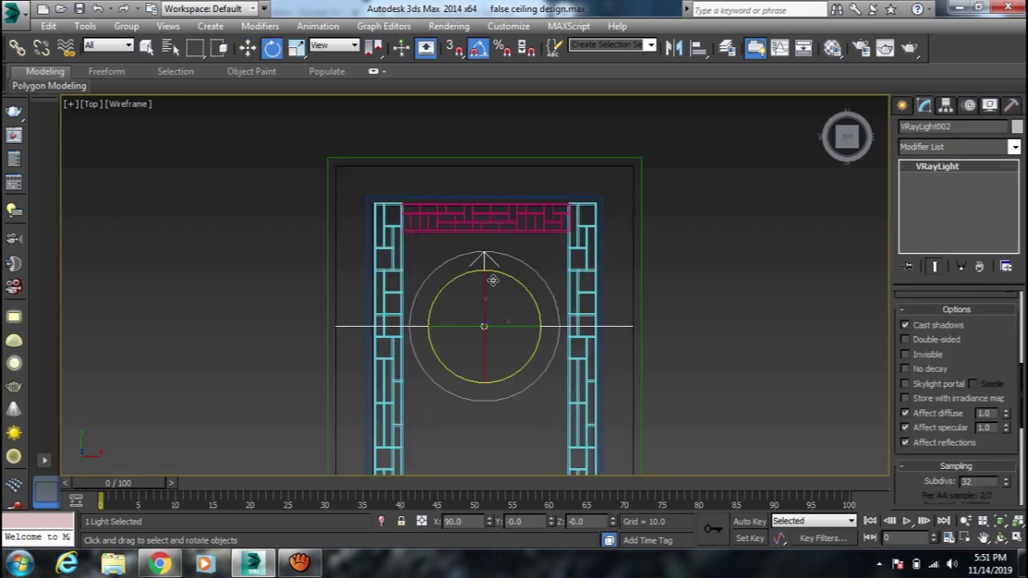
left_click_drag(485, 290, 485, 304)
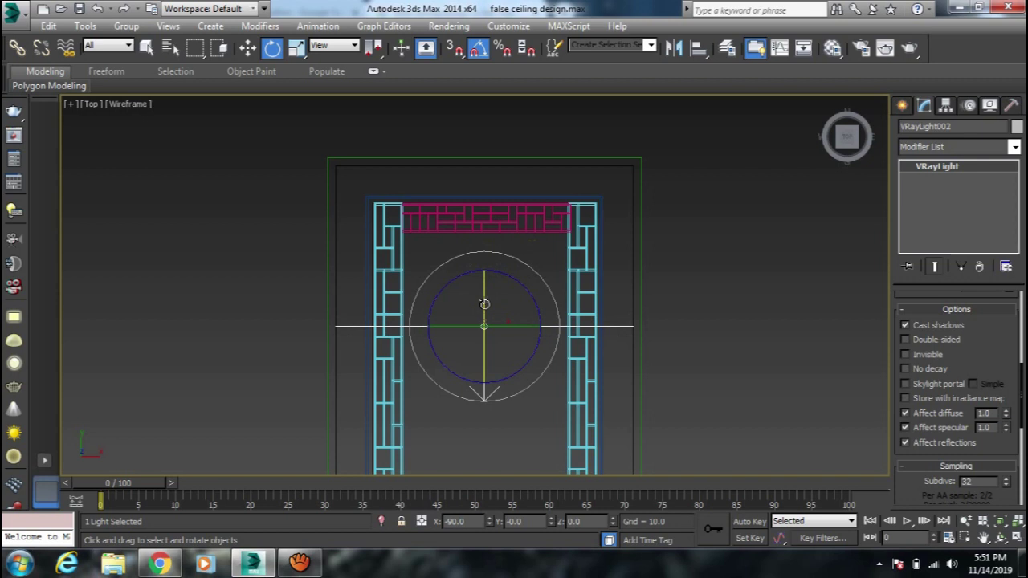
key("w")
left_click_drag(479, 297, 486, 143)
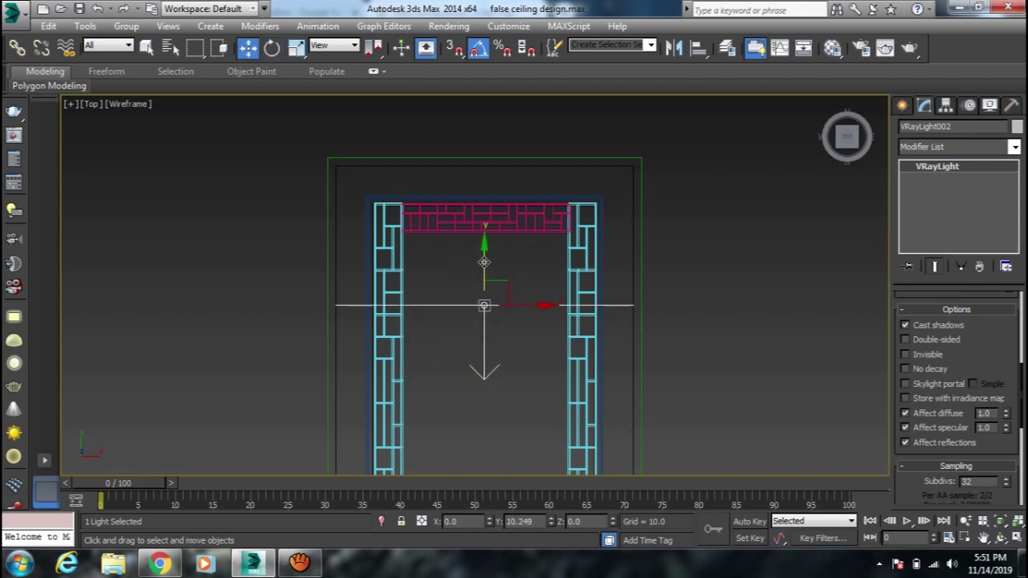
scroll(474, 229, "down", 2)
scroll(563, 281, "down", 2)
left_click(608, 356)
Step: Draw a long VRayLight plane along the ceiling cove in the Left view
key("l")
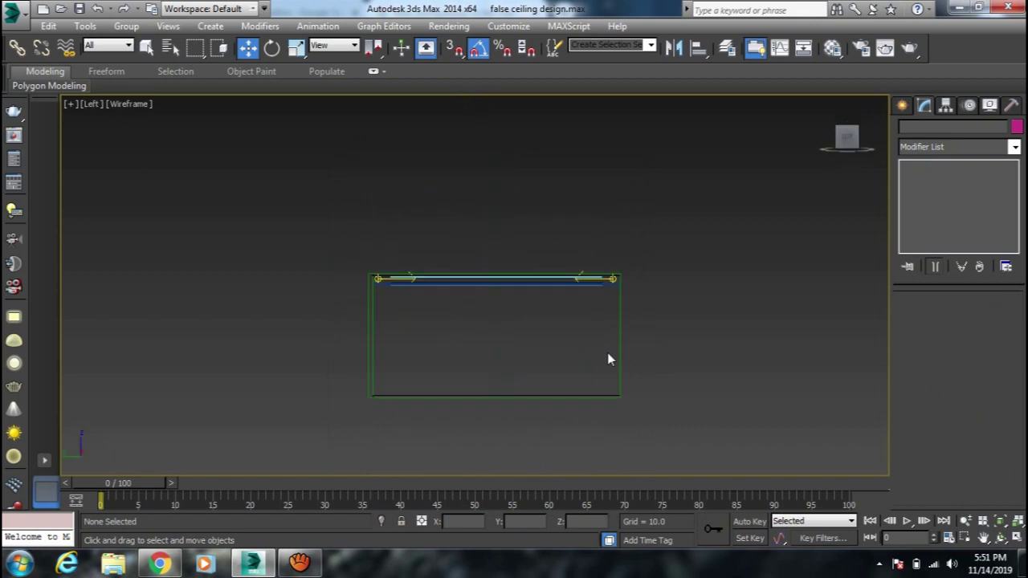
scroll(555, 344, "up", 3)
scroll(559, 341, "up", 2)
middle_click_drag(560, 340, 613, 335)
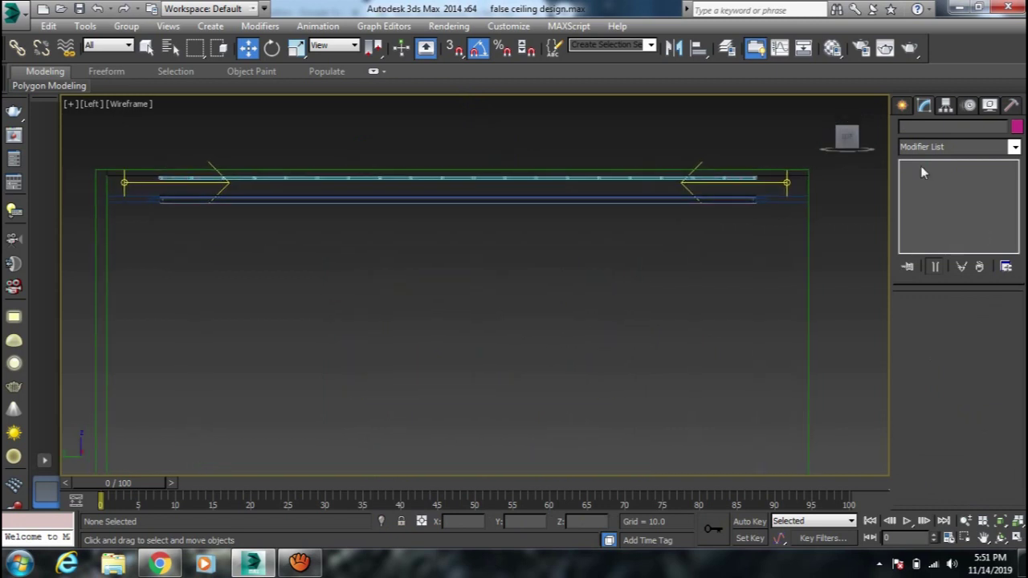
left_click(902, 105)
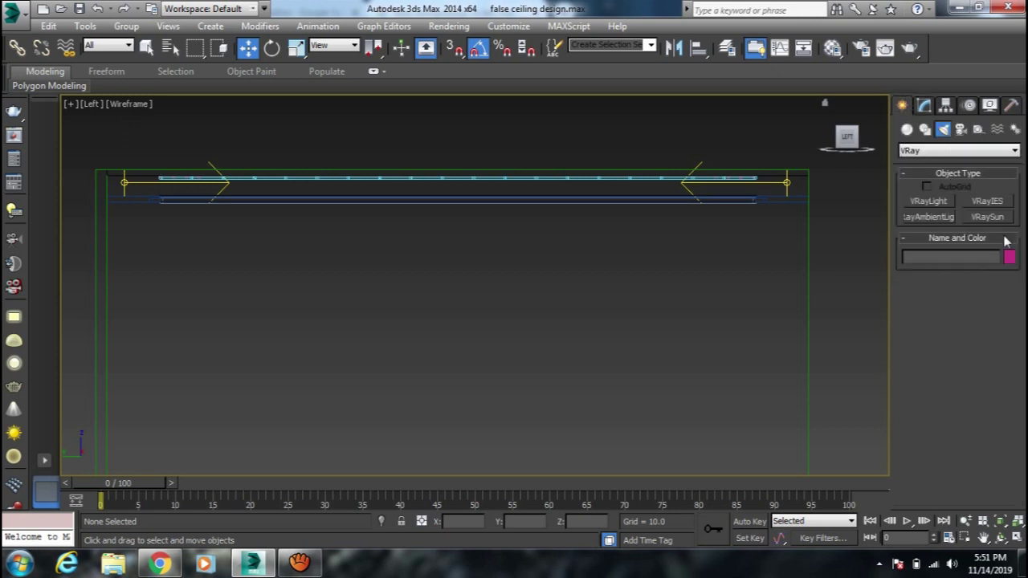
left_click(944, 202)
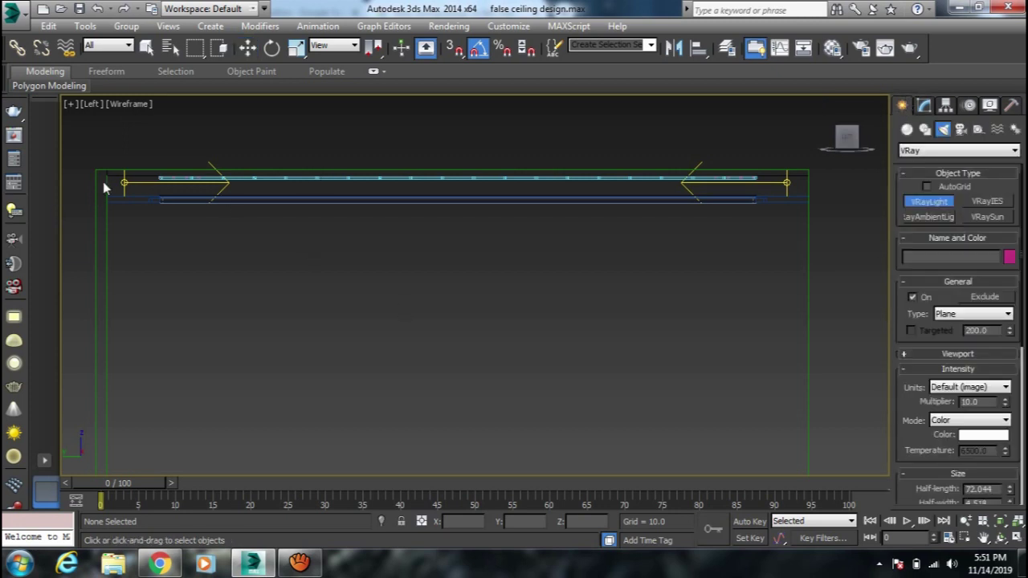
left_click_drag(105, 175, 786, 196)
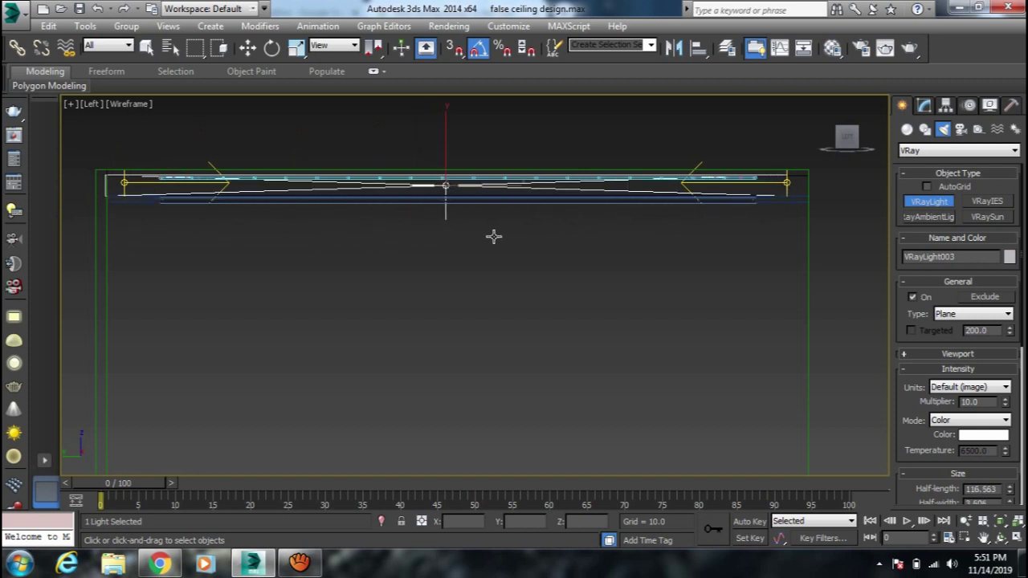
right_click(474, 269)
Step: Move the new light to the left cove edge in the Top view
key("t")
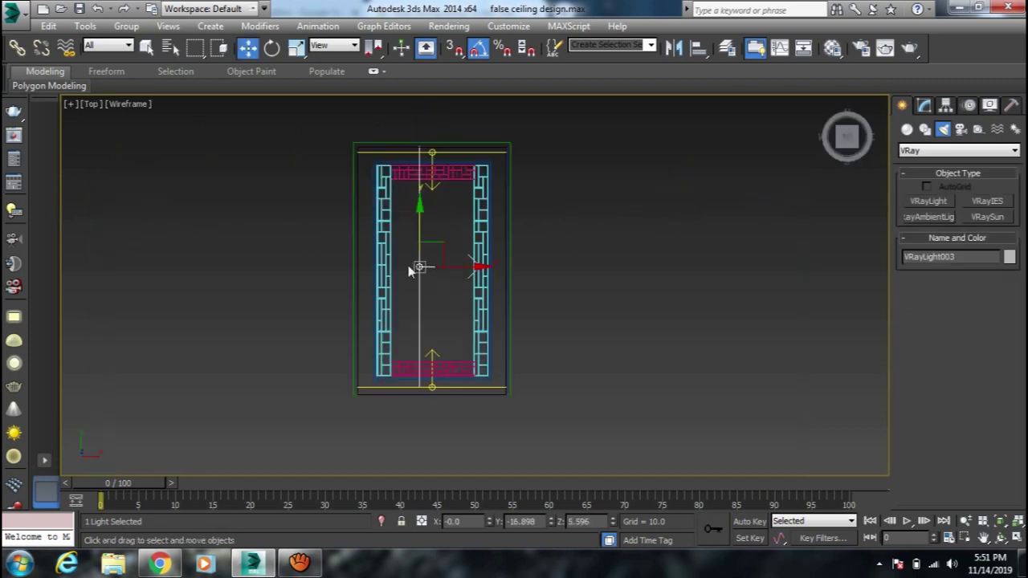
scroll(408, 271, "up", 3)
left_click_drag(487, 262, 378, 277)
Step: Review the new light's parameters (multiplier 10) in the Modify panel
left_click(924, 105)
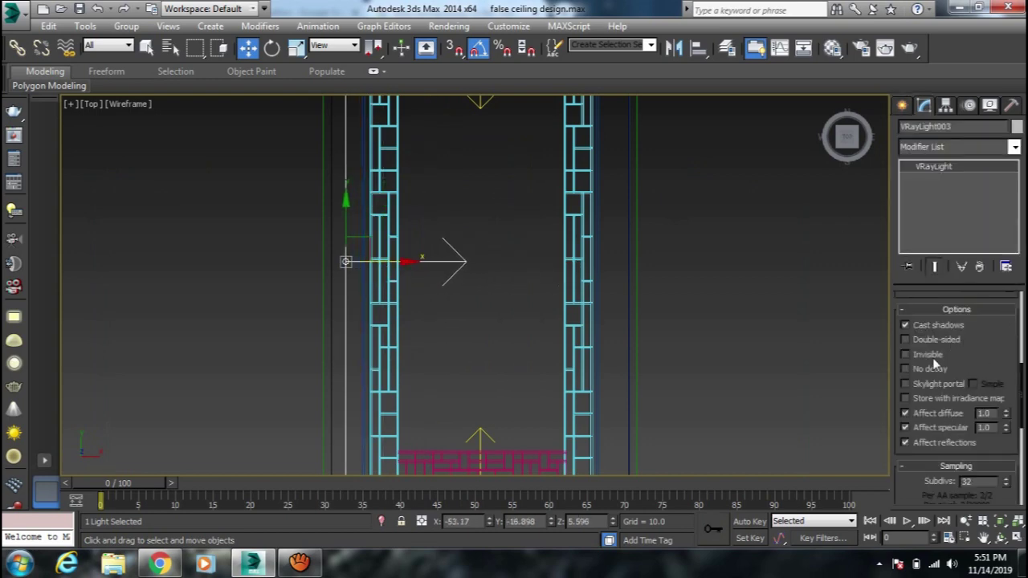
scroll(932, 363, "up", 3)
scroll(984, 420, "up", 1)
scroll(973, 415, "down", 4)
scroll(970, 409, "down", 2)
scroll(969, 470, "up", 2)
scroll(964, 457, "up", 2)
scroll(960, 451, "up", 2)
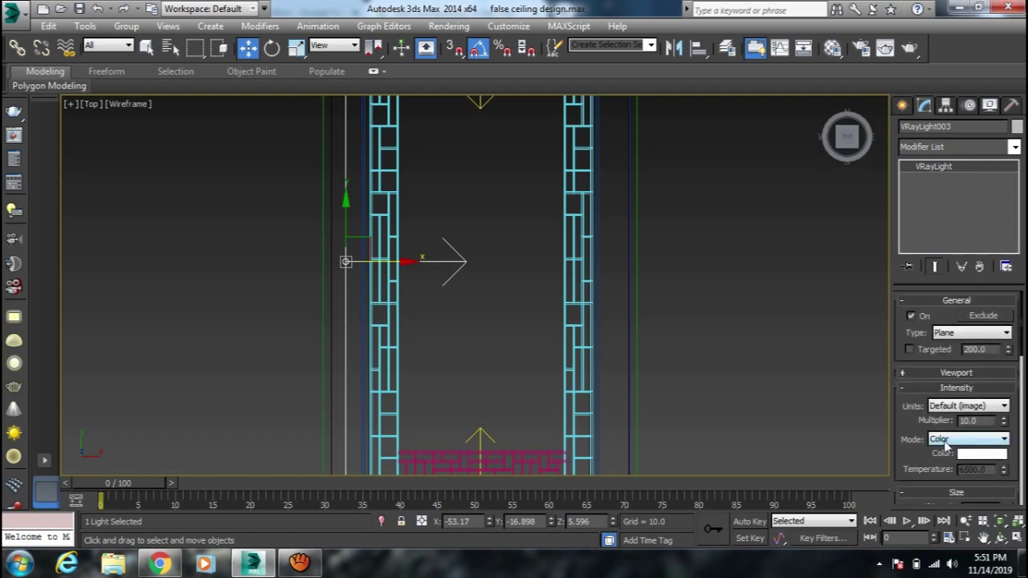
scroll(946, 446, "down", 2)
scroll(527, 363, "down", 2)
scroll(528, 362, "down", 2)
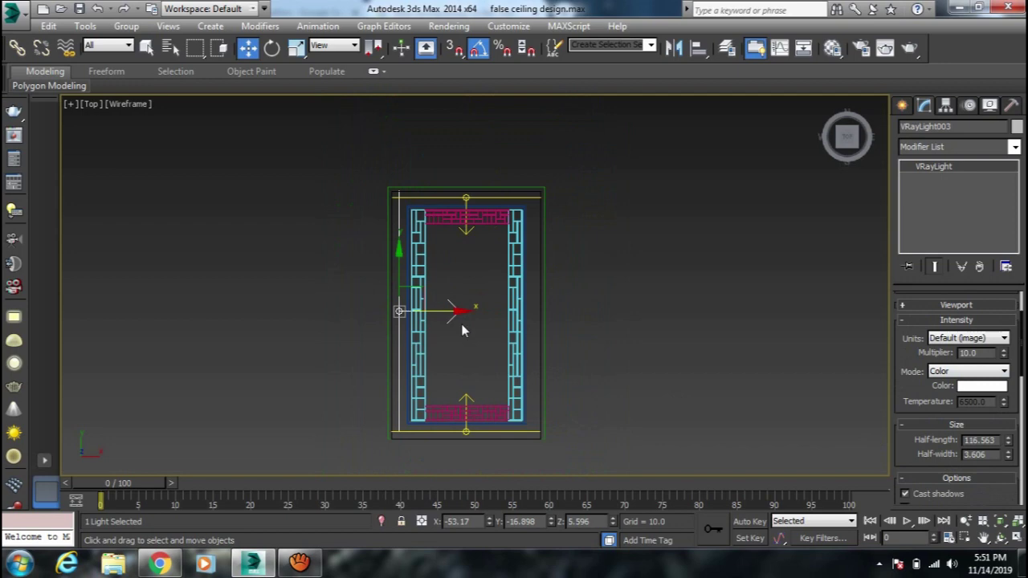
Step: Make an instanced copy of the cove light on the right side and rotate it 180° to face inward
left_click_drag(452, 318, 584, 327, "shift")
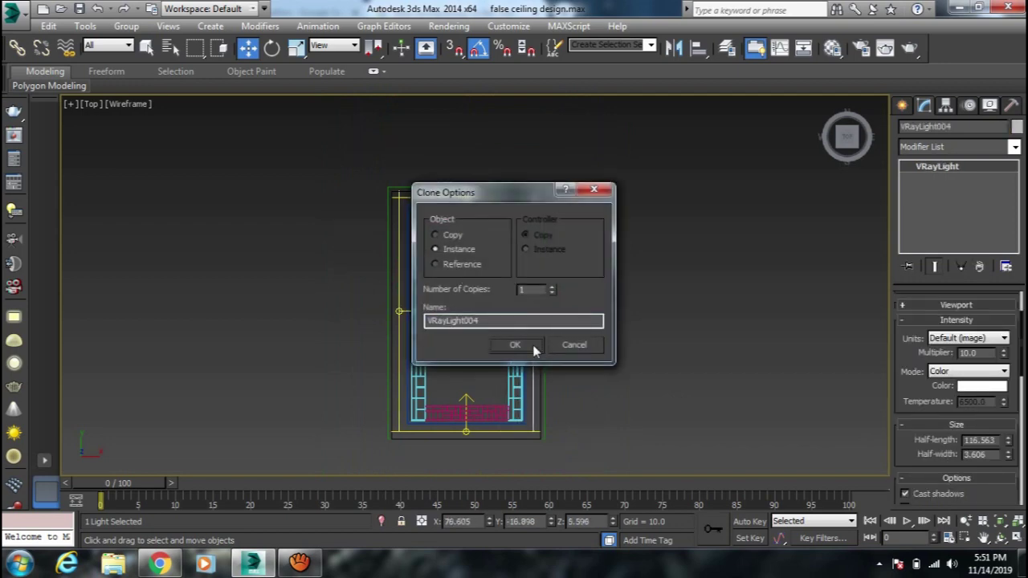
left_click(533, 349)
key("e")
left_click_drag(559, 331, 555, 314)
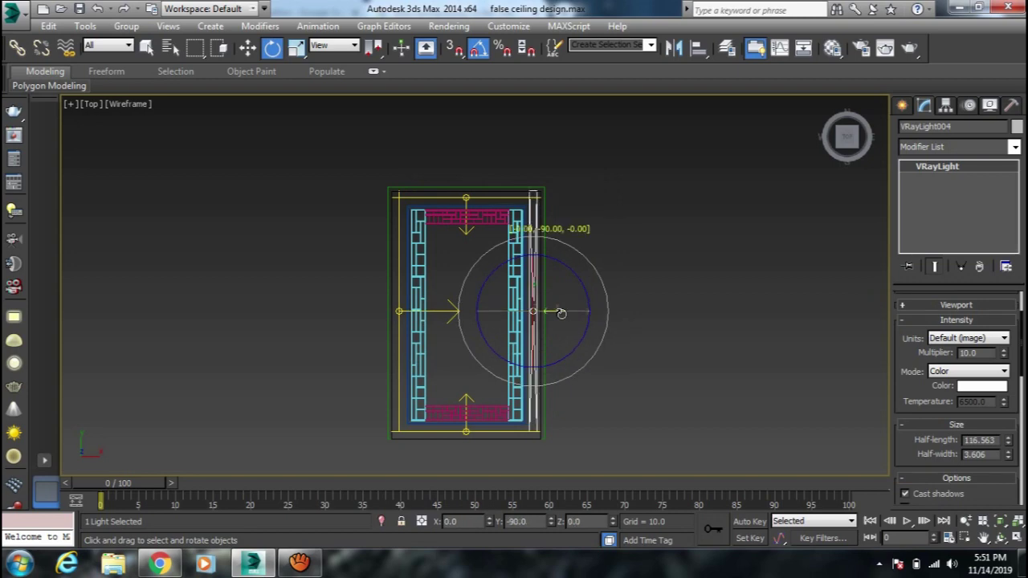
left_click(441, 356)
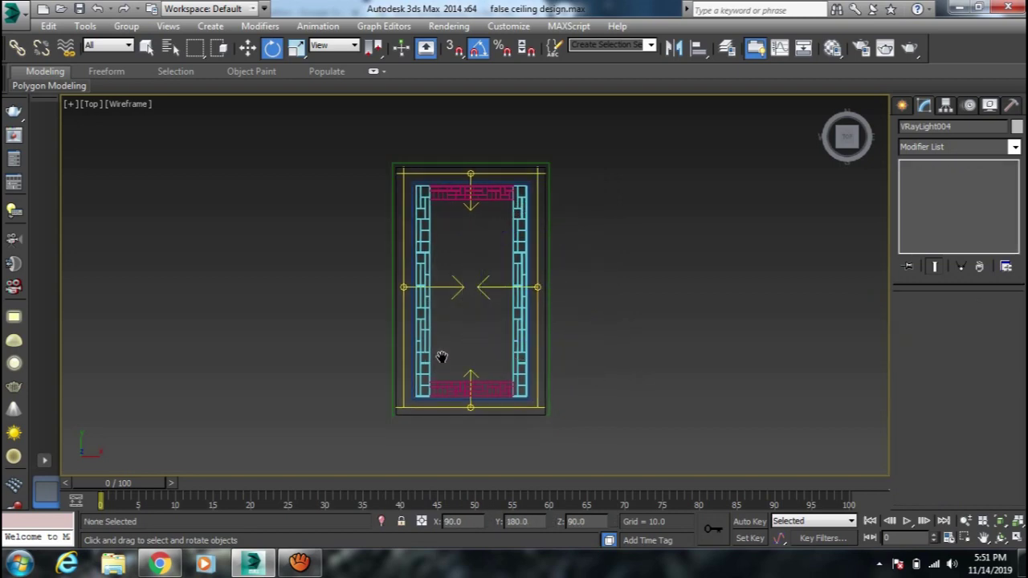
Step: Recentre the view, try a camera view (none exists yet), and check the reference images
scroll(452, 376, "up", 3)
middle_click_drag(451, 376, 472, 354)
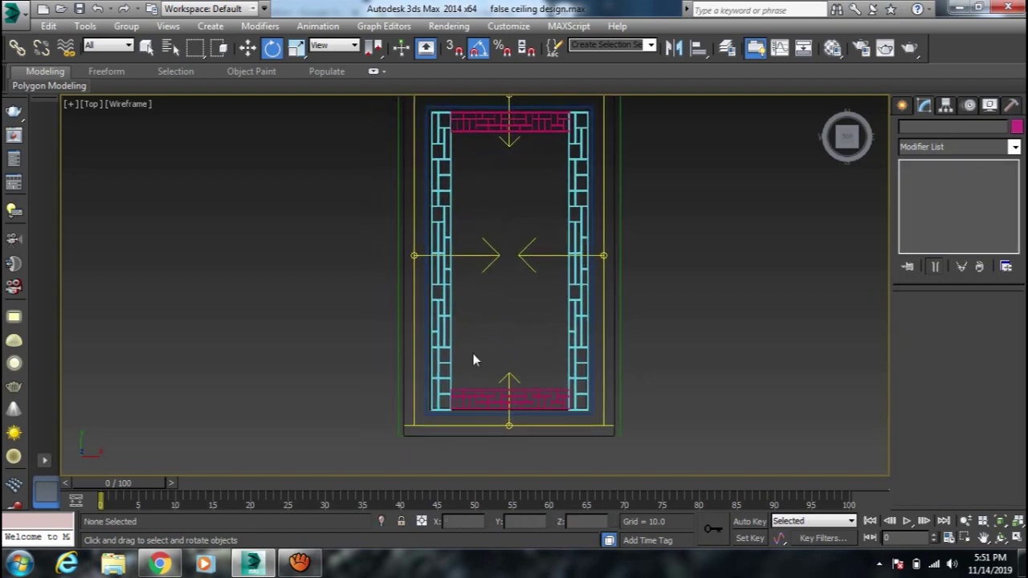
key("c")
left_click(577, 331)
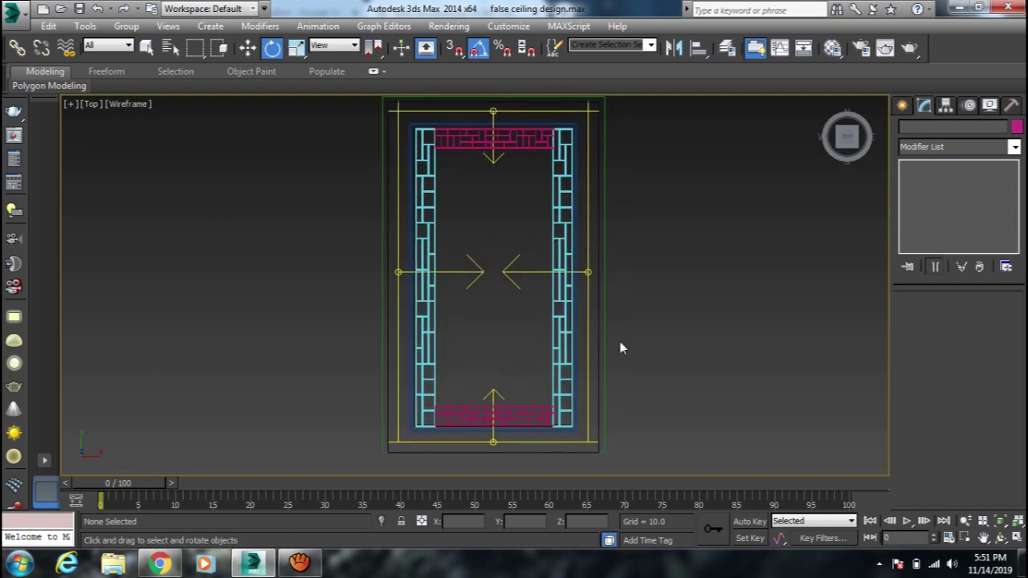
scroll(562, 361, "down", 2)
key("alt+Tab")
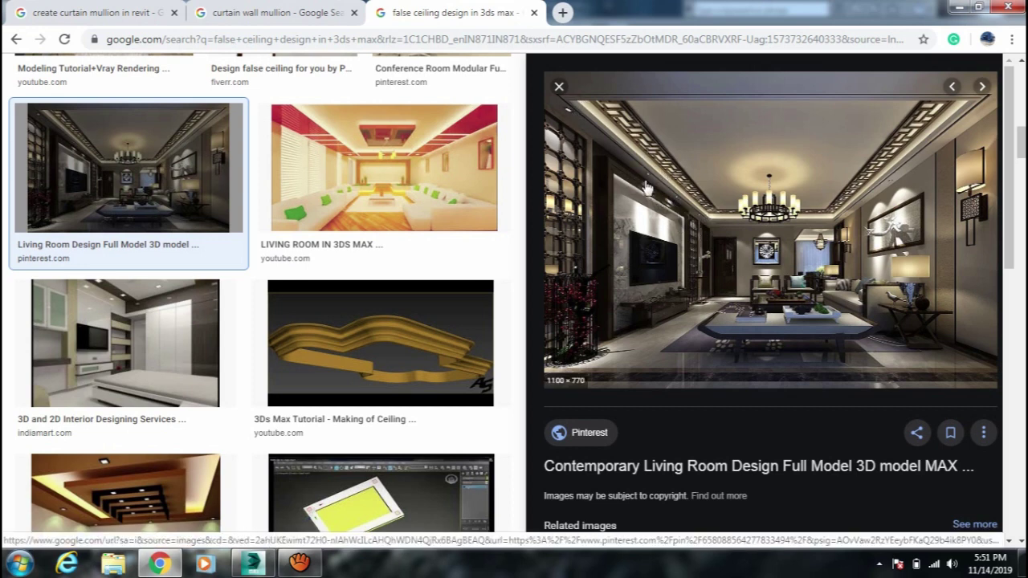
key("alt+Tab")
scroll(532, 248, "up", 1)
scroll(616, 289, "up", 1)
scroll(615, 289, "up", 1)
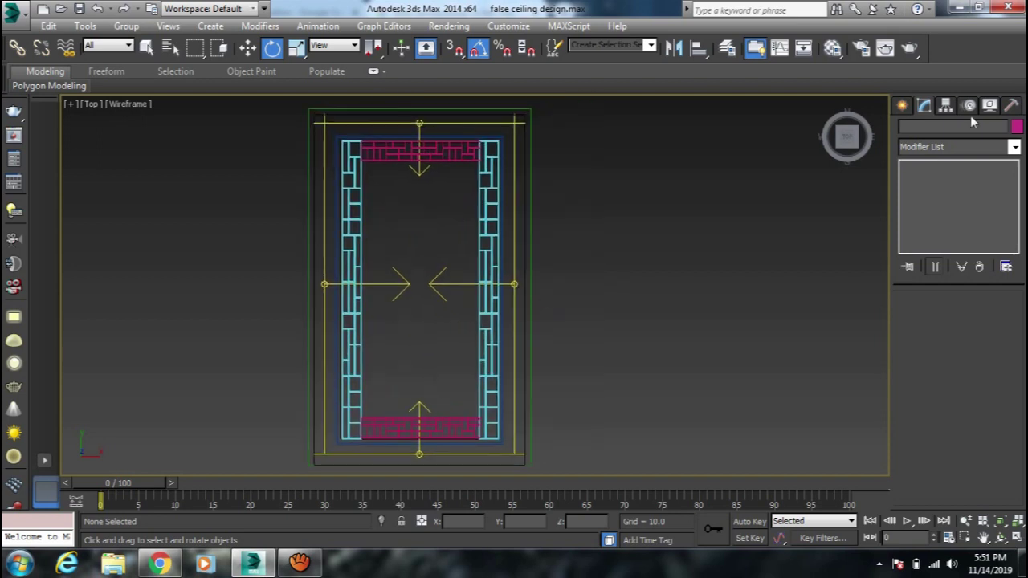
left_click(902, 105)
Step: Draw a Circle spline in the Top view beside the ceiling and set its radius to 4.0
left_click(925, 130)
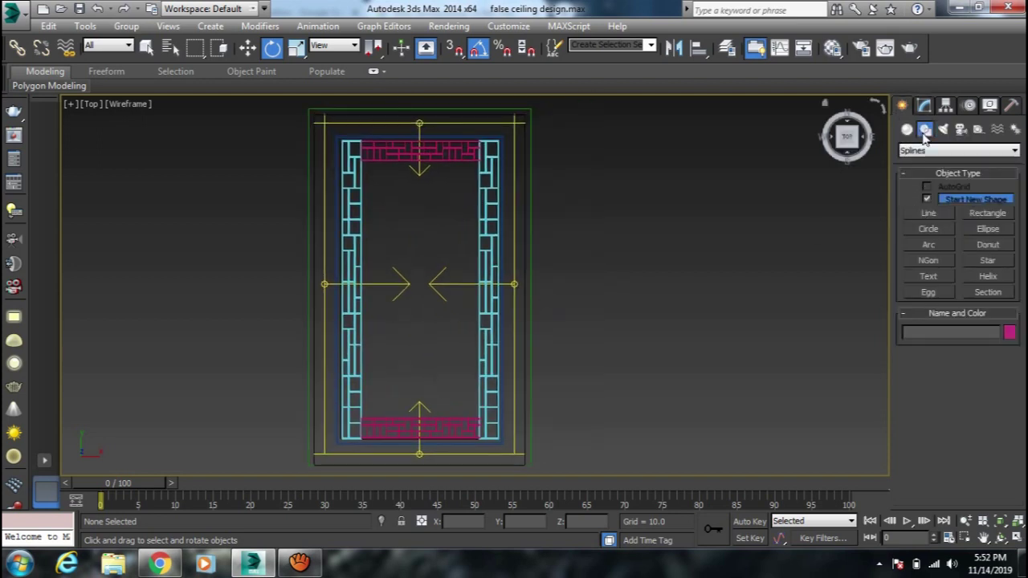
left_click(928, 229)
middle_click_drag(692, 235, 677, 289)
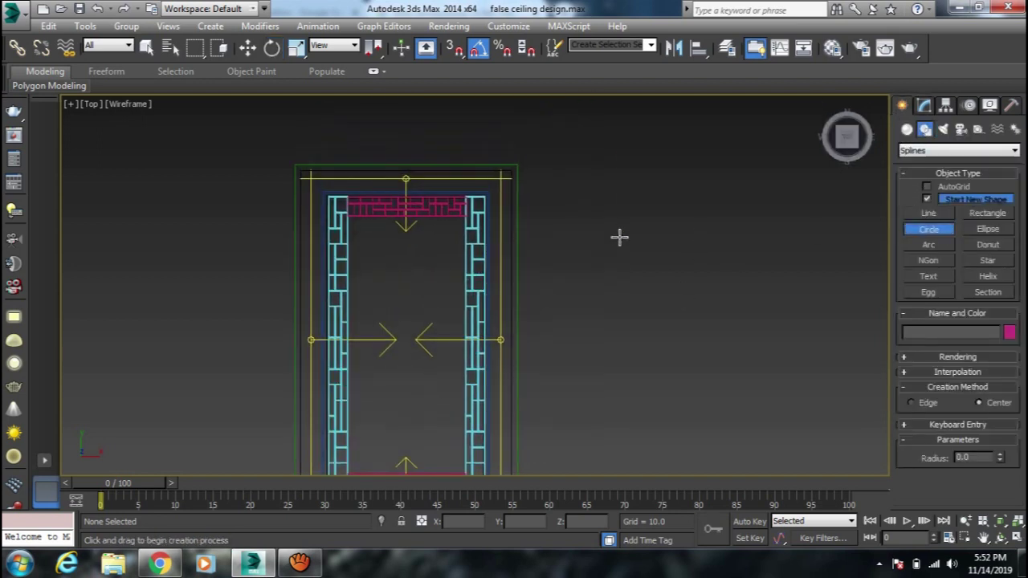
left_click_drag(619, 235, 624, 246)
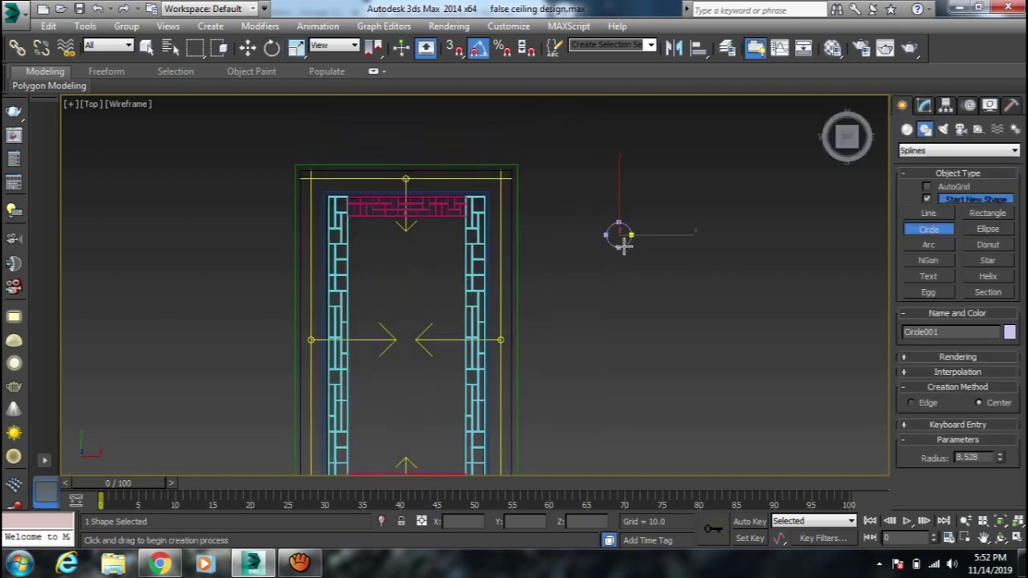
double_click(961, 455)
type("4")
key("Return")
scroll(592, 225, "up", 2)
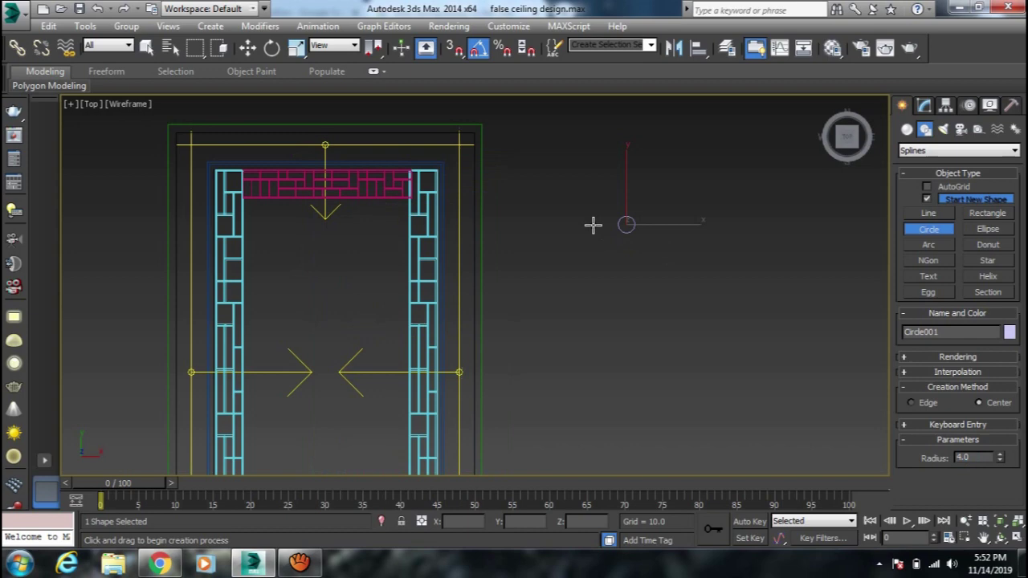
right_click(627, 232)
Step: Open the circle's Modifier List in the Modify panel
scroll(631, 234, "up", 3)
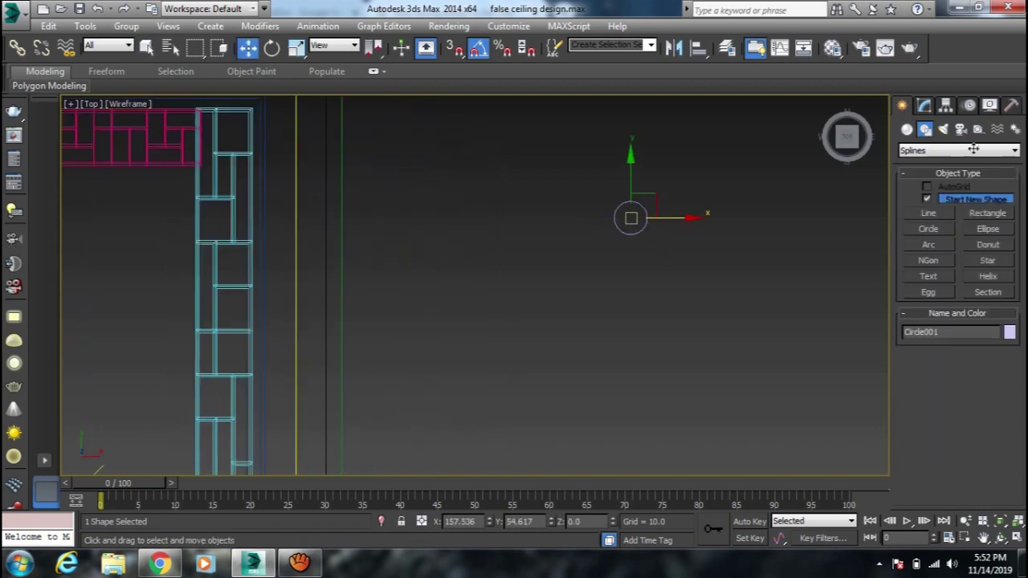
left_click(923, 105)
left_click(946, 148)
scroll(945, 148, "down", 1)
Step: Add an Edit Spline modifier to the circle and adjust a value at its Spline level
key("e")
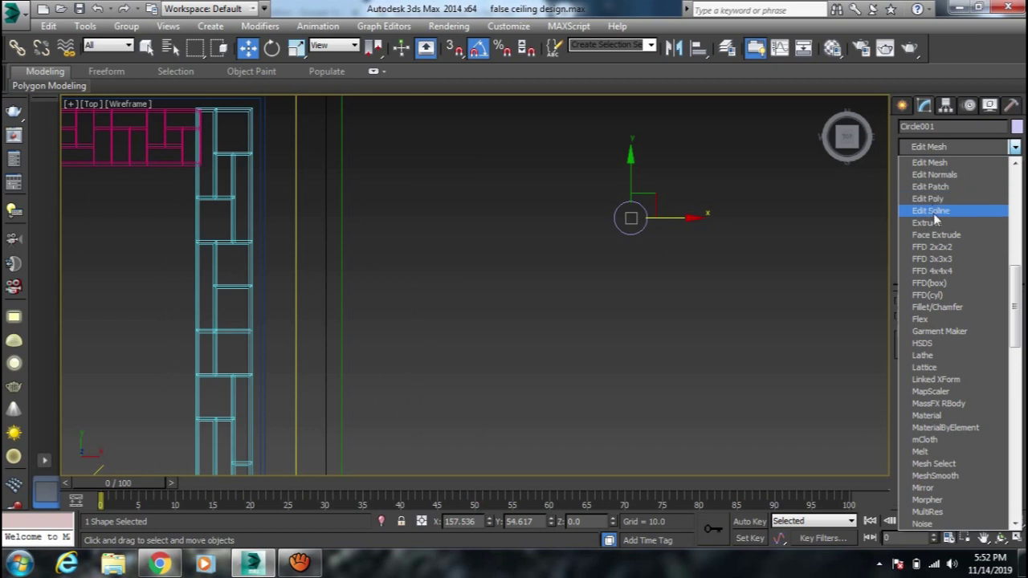
left_click(931, 211)
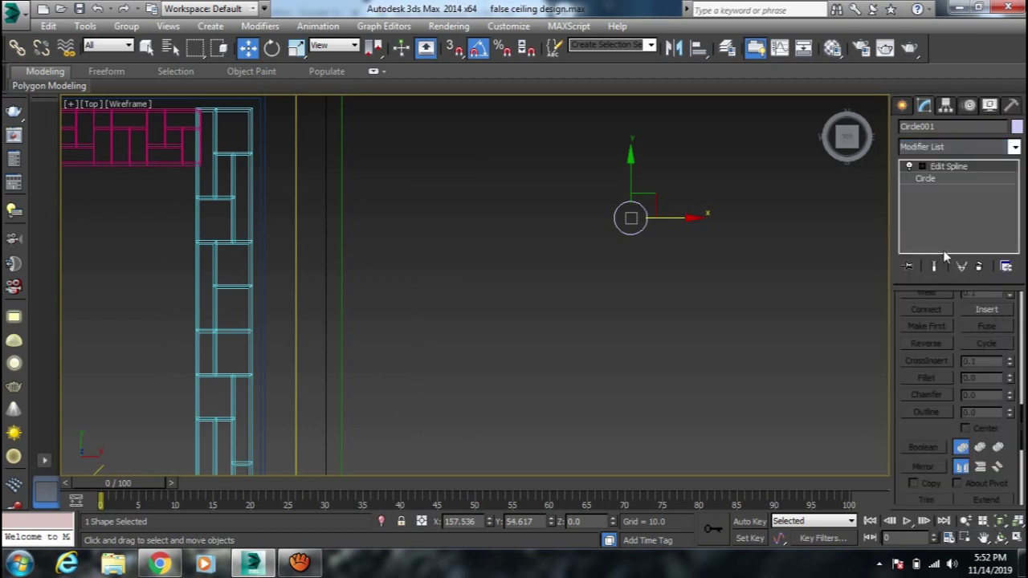
left_click(922, 166)
left_click(947, 203)
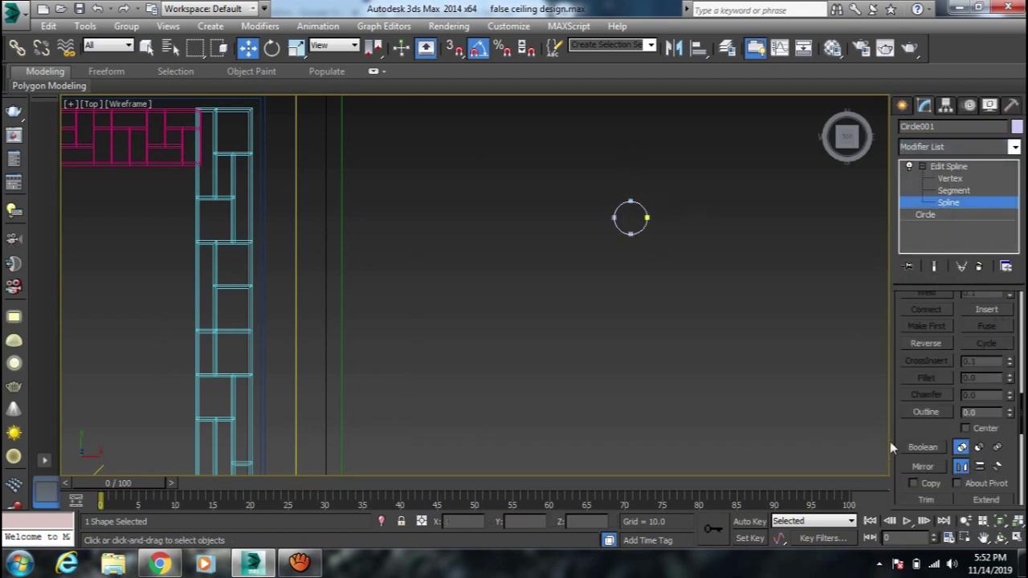
left_click_drag(929, 435, 931, 415)
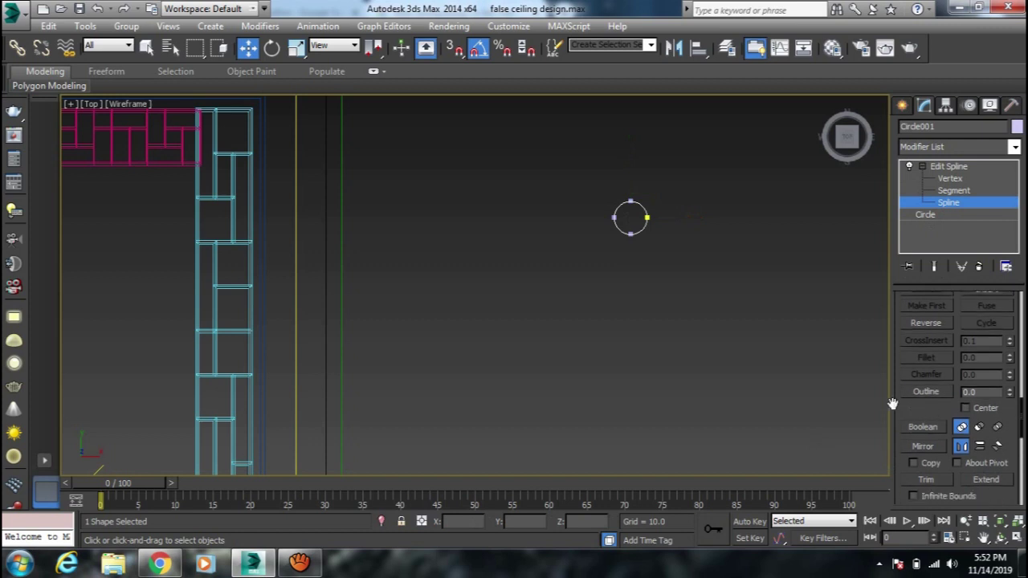
left_click(951, 203)
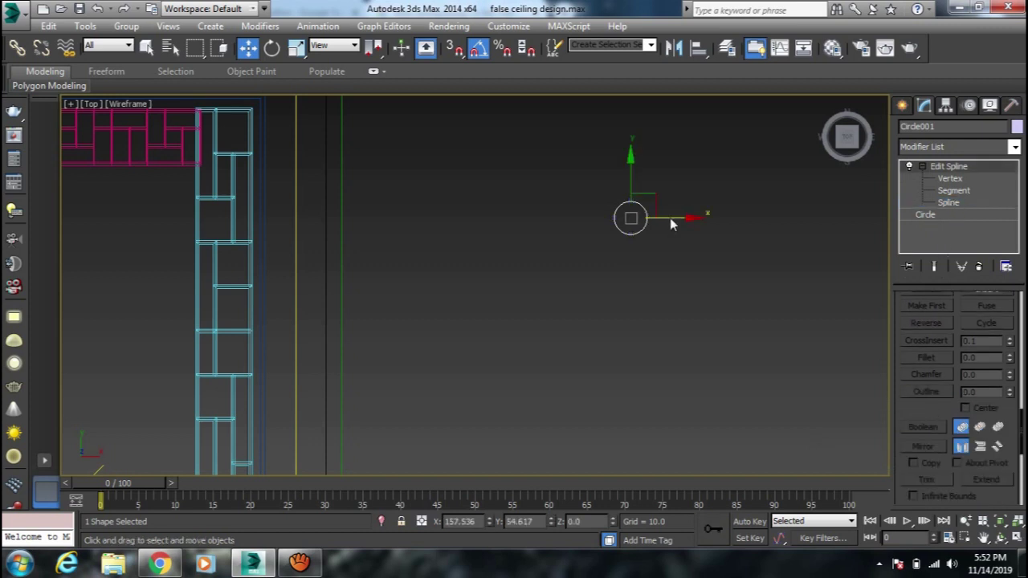
Step: Copy the circle to the right, then outline the left circle's spline into a double ring
left_click_drag(670, 217, 716, 218, "shift")
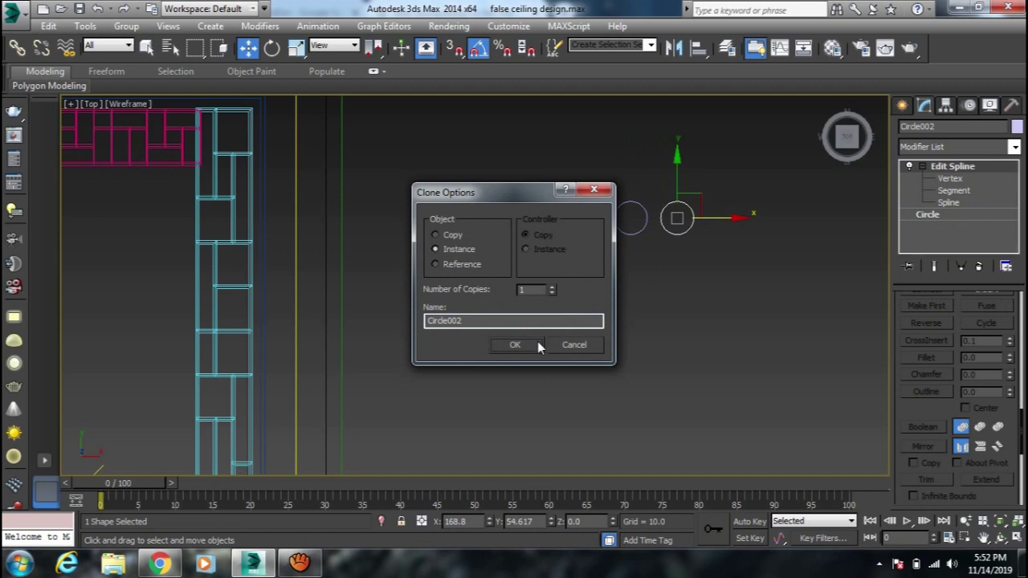
left_click(514, 345)
left_click(631, 202)
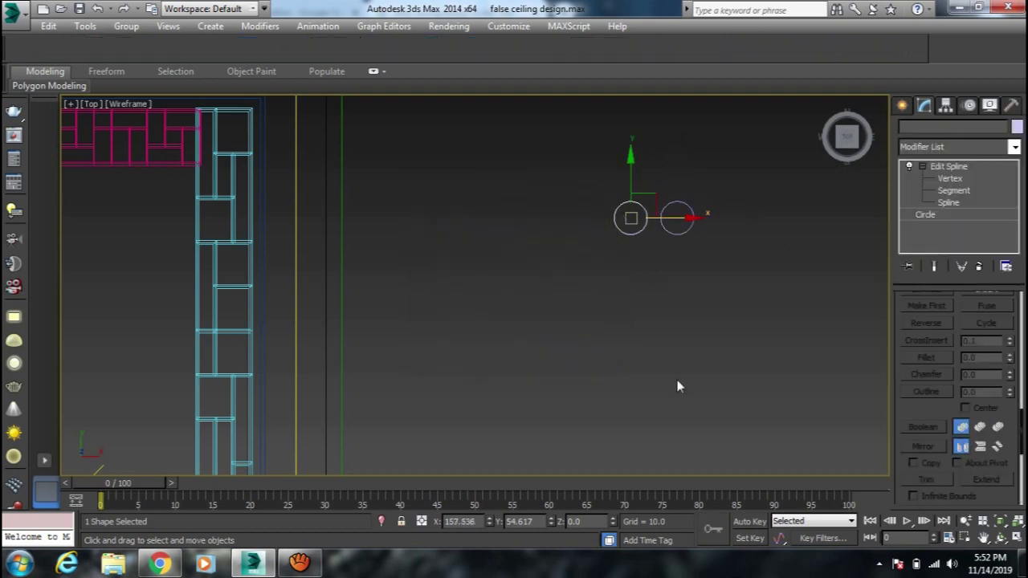
left_click(948, 203)
left_click(971, 392)
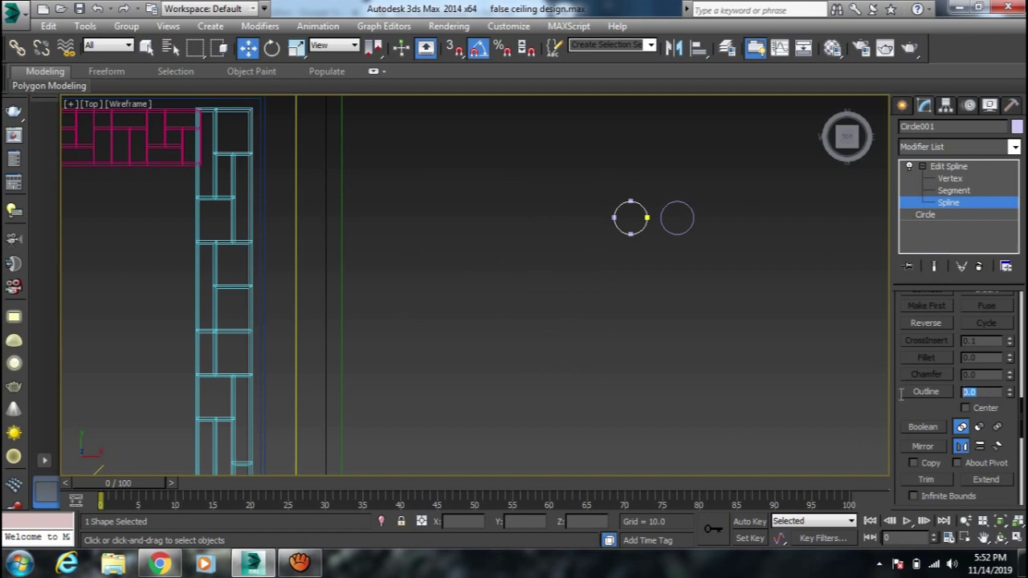
type("1")
left_click(616, 219)
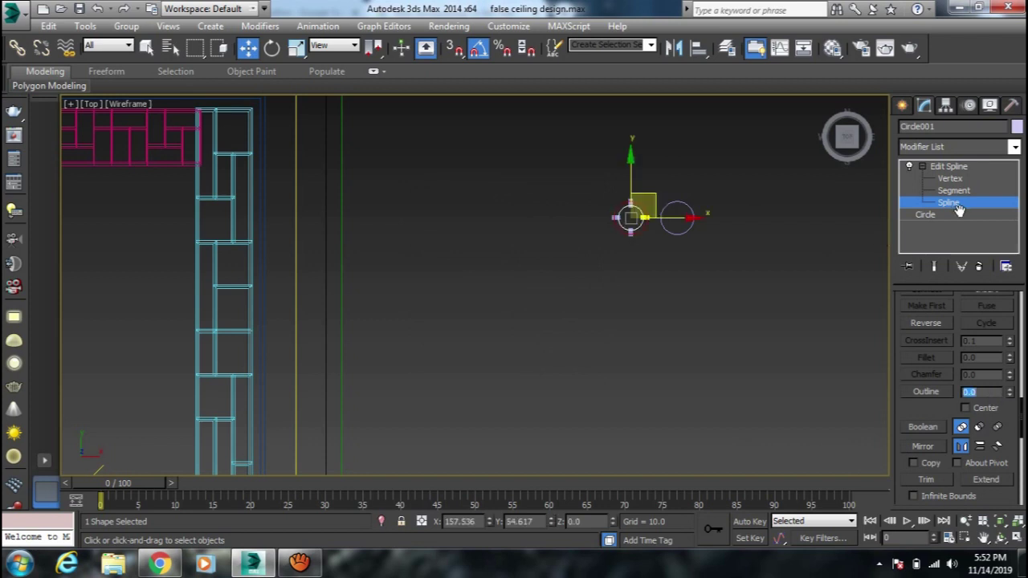
left_click(961, 203)
scroll(687, 289, "up", 1)
scroll(683, 278, "up", 2)
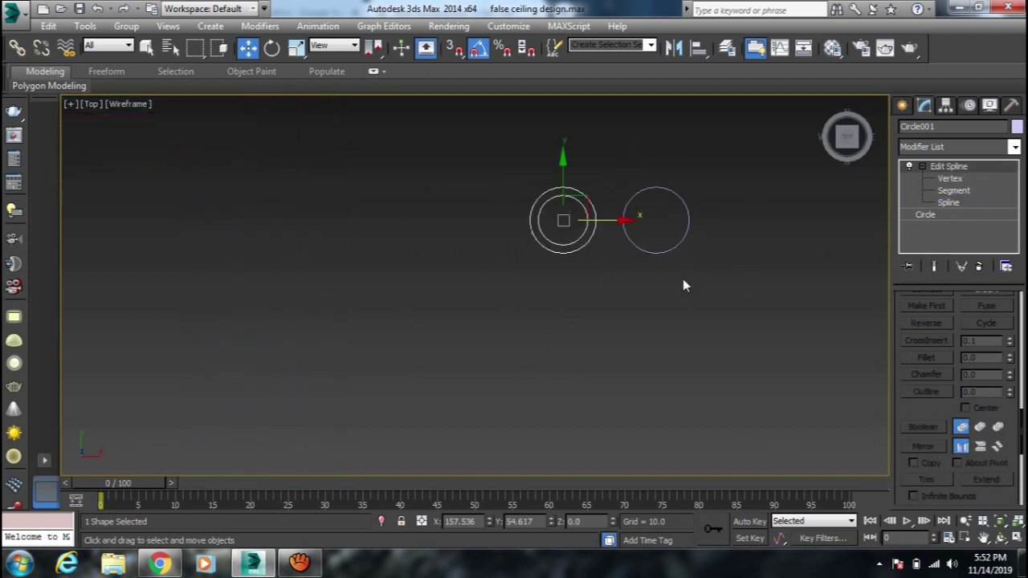
Step: Remove Edit Spline from the right circle and set its radius to 3.0
left_click(675, 244)
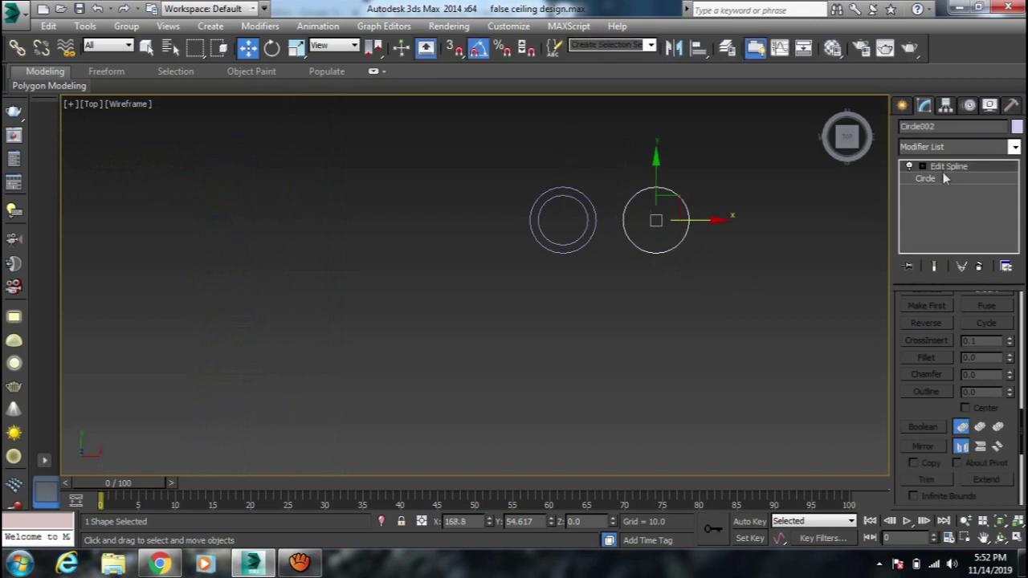
right_click(949, 170)
left_click(877, 195)
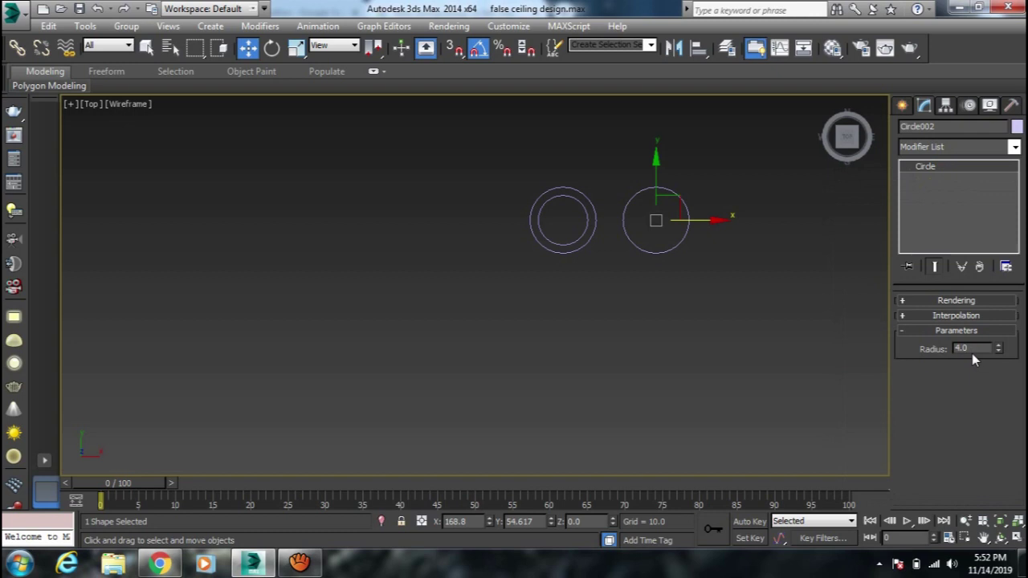
left_click_drag(959, 351, 936, 353)
type("3")
key("Return")
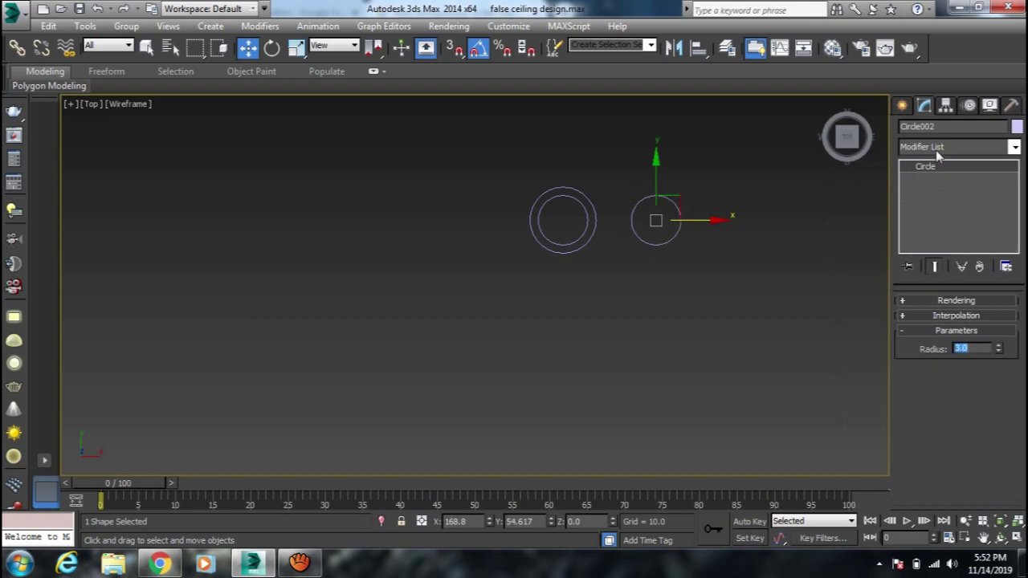
Step: Jump to Extrude in the Modifier List by typing E
left_click(938, 148)
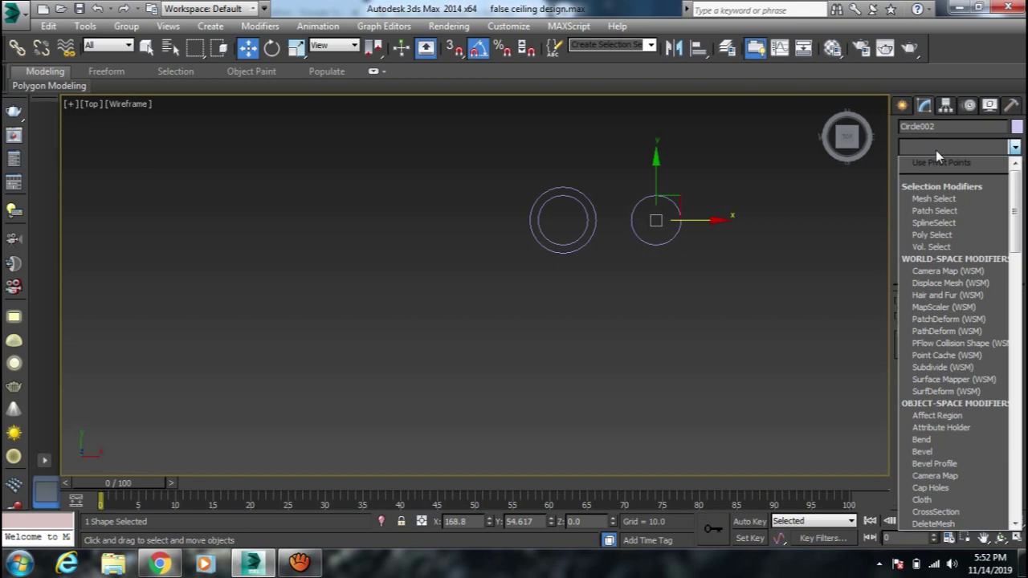
key("e")
left_click(936, 152)
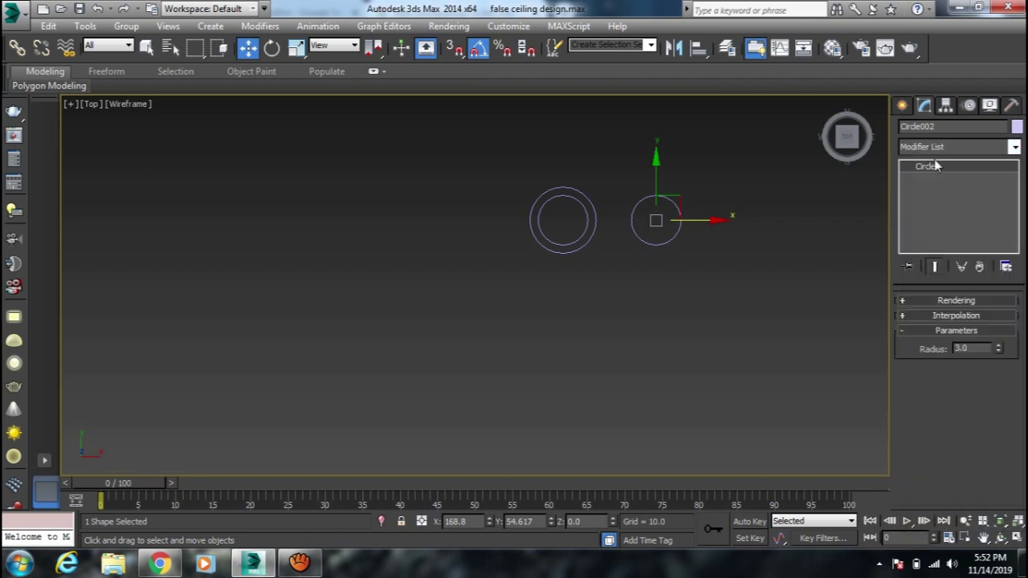
left_click(975, 148)
Step: Add Extrude to the small circle Circle002 and the ring Circle001, then select both
key("e")
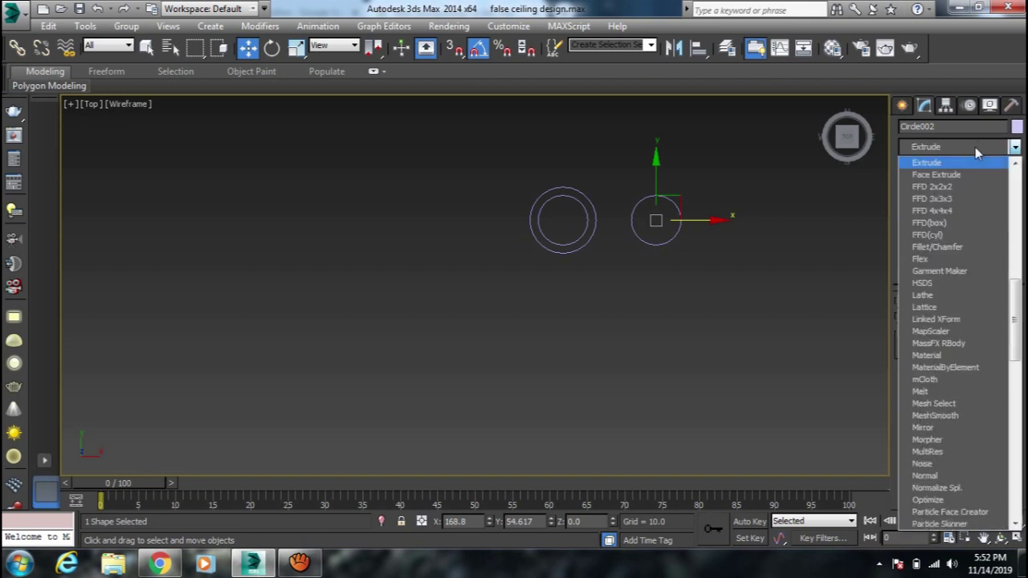
left_click(961, 163)
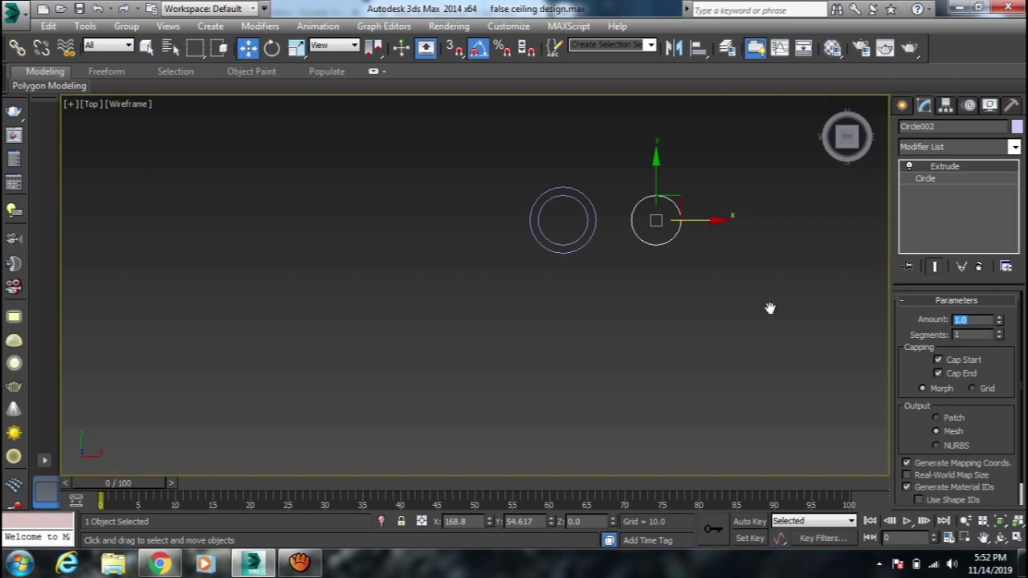
left_click(565, 218)
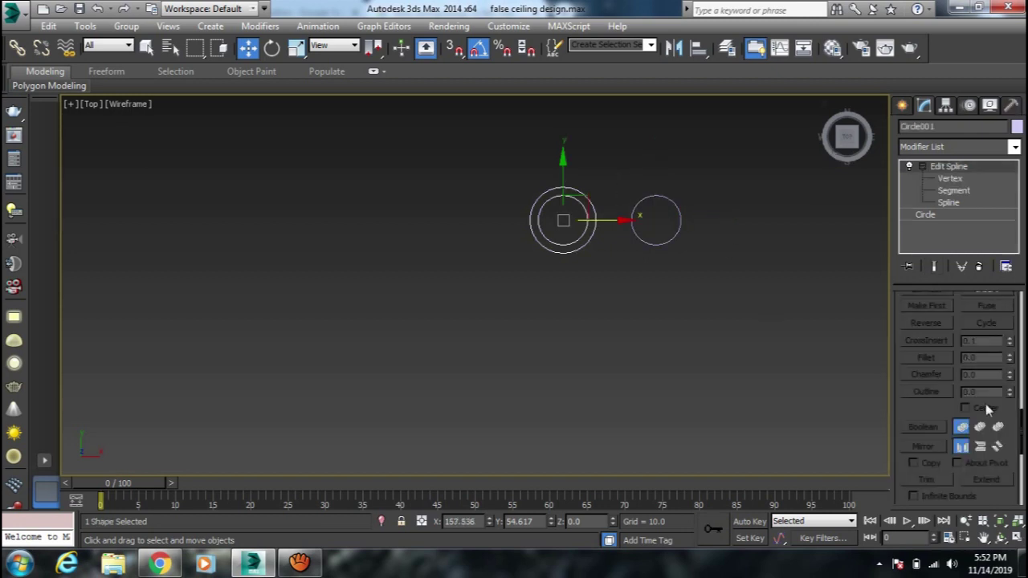
left_click(954, 150)
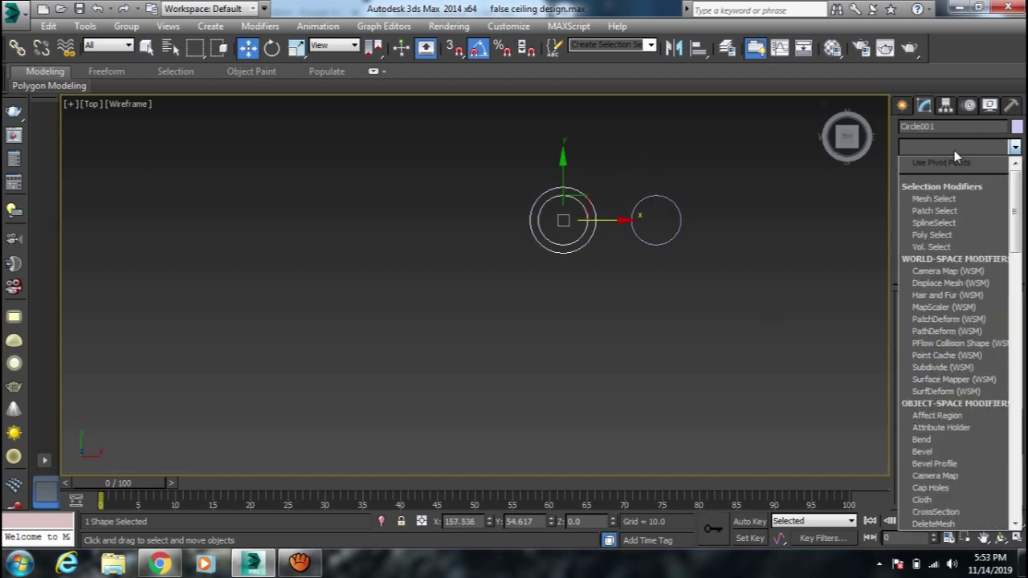
type("ex")
key("Return")
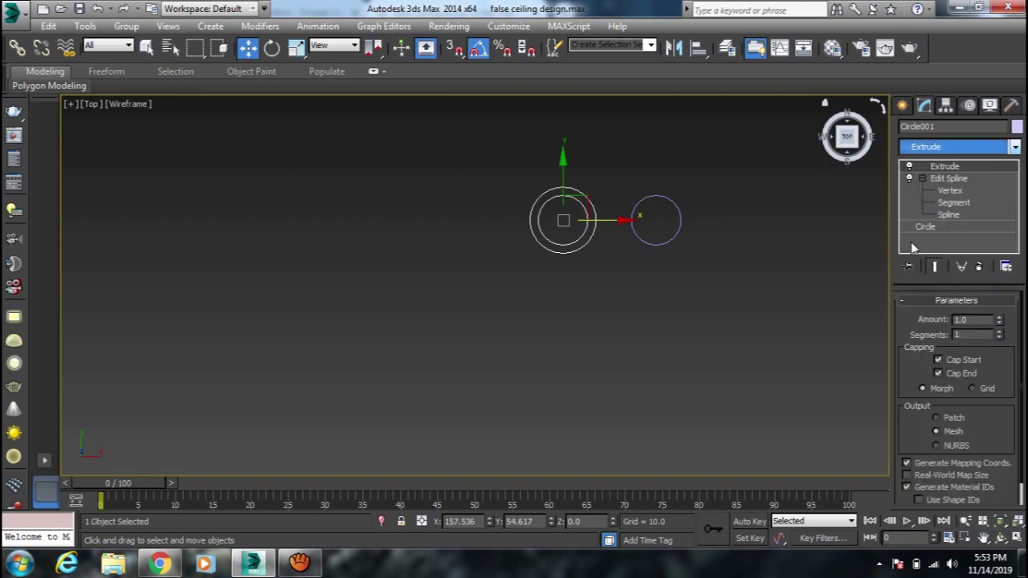
left_click_drag(977, 322, 900, 321)
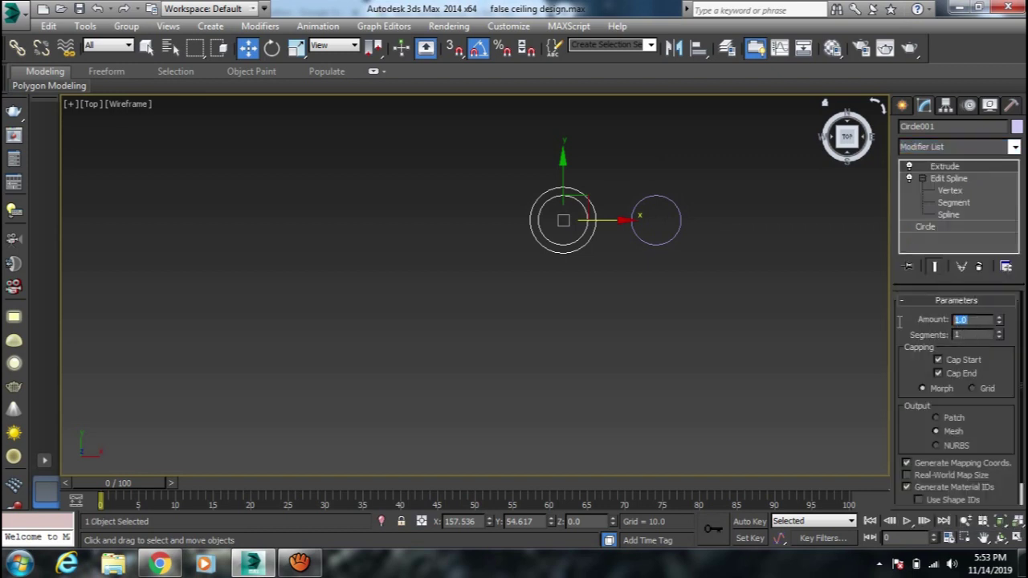
left_click(647, 245)
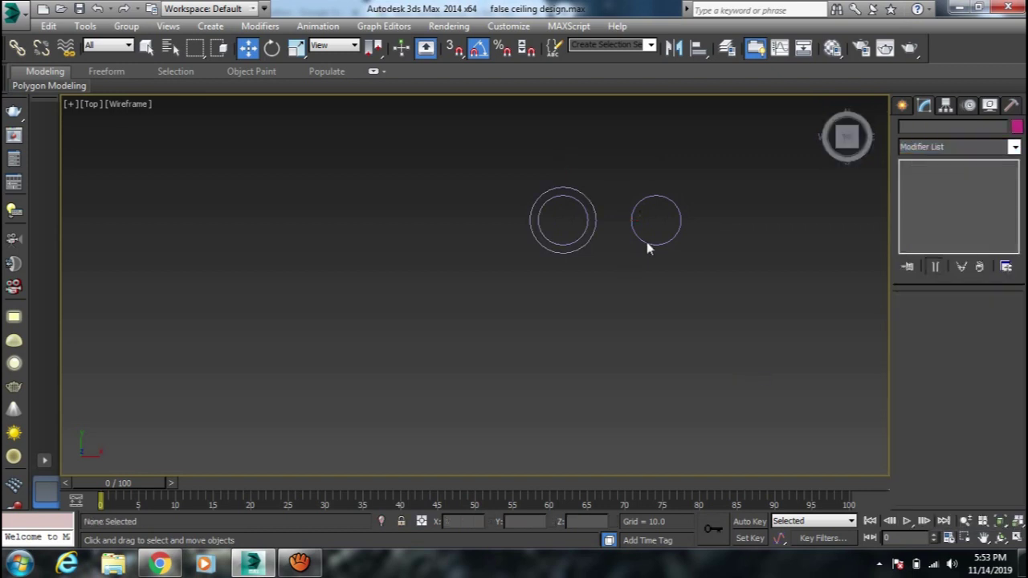
left_click_drag(697, 199, 492, 304)
Step: In Front view, align the small disc's pivot to the ring on X/Y/Z and nudge it upward
key("f")
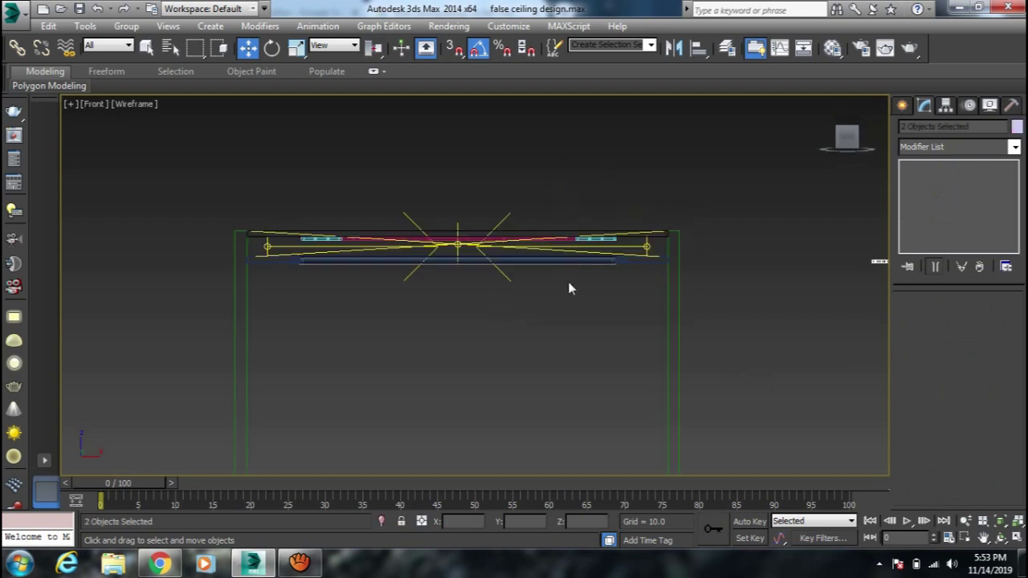
scroll(572, 288, "down", 2)
middle_click_drag(572, 288, 471, 307)
scroll(562, 289, "up", 4)
scroll(675, 297, "up", 2)
left_click(771, 301)
scroll(795, 273, "up", 2)
left_click_drag(821, 243, 780, 273)
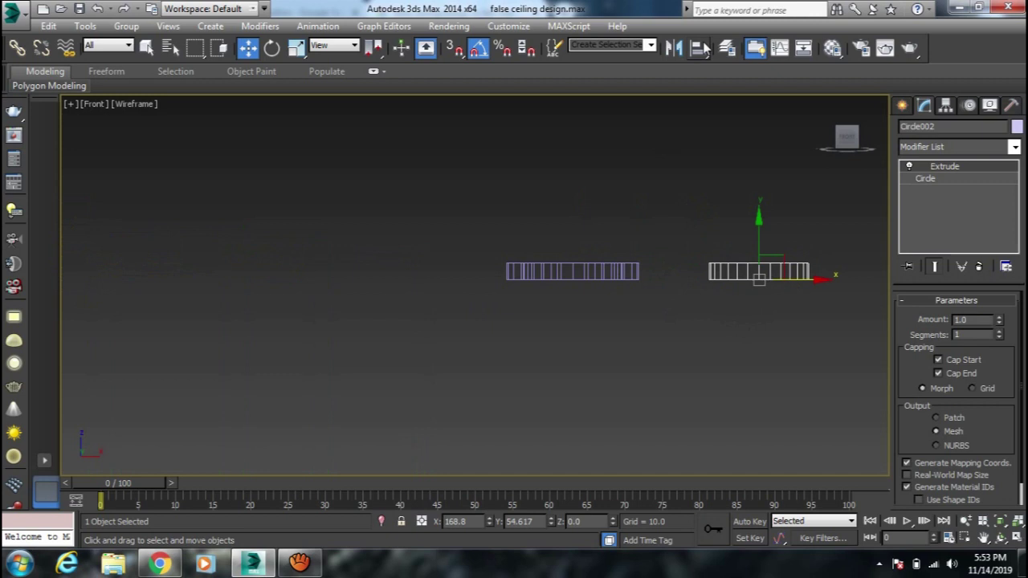
key("alt+a")
left_click(633, 269)
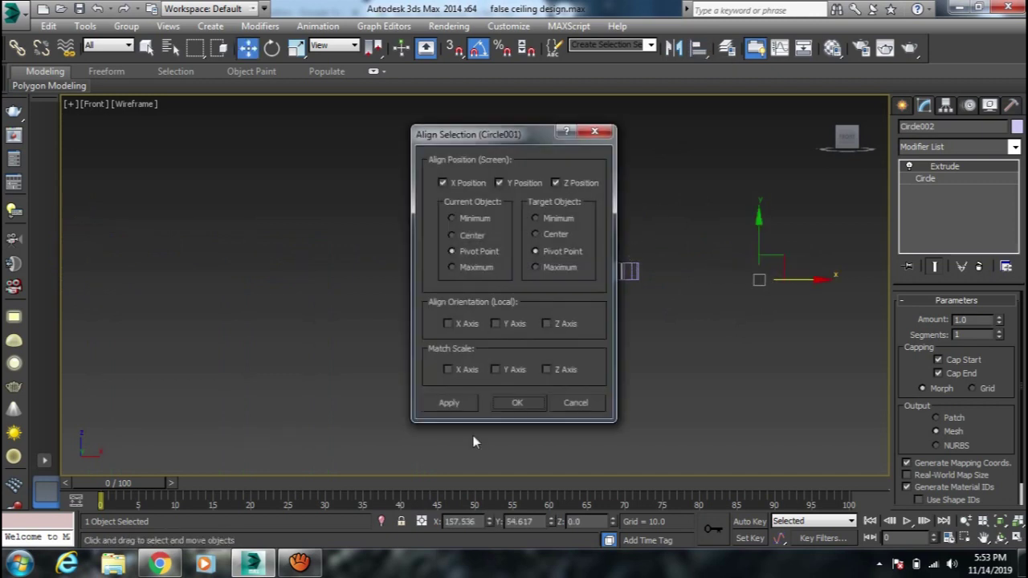
left_click(512, 405)
left_click_drag(573, 257, 578, 248)
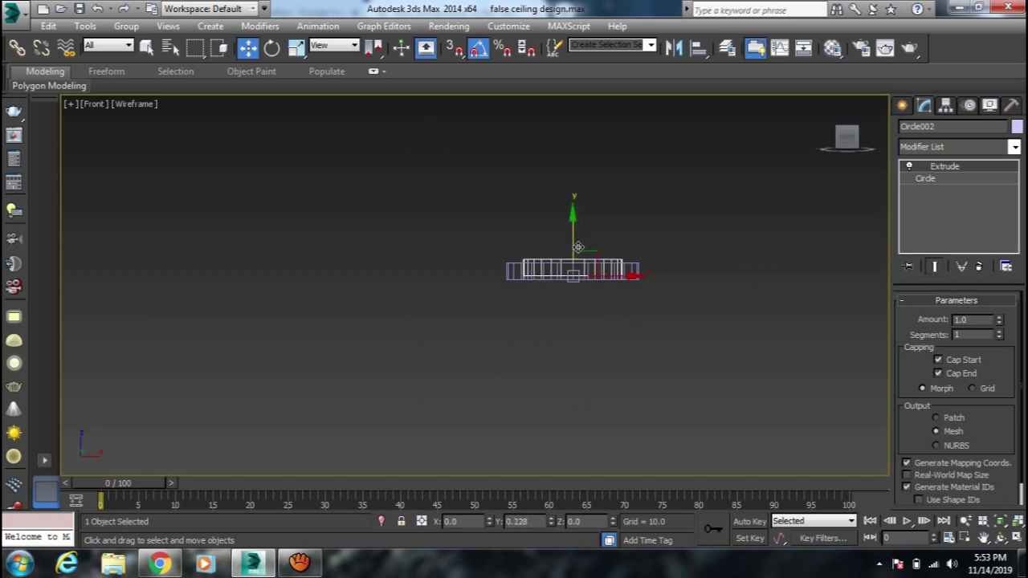
Step: Select the extruded ring and open the Material Editor on the false ceiling material
left_click(640, 305)
mouse_move(636, 225)
left_mouse_down()
mouse_move(598, 283)
mouse_move(608, 284)
left_mouse_up()
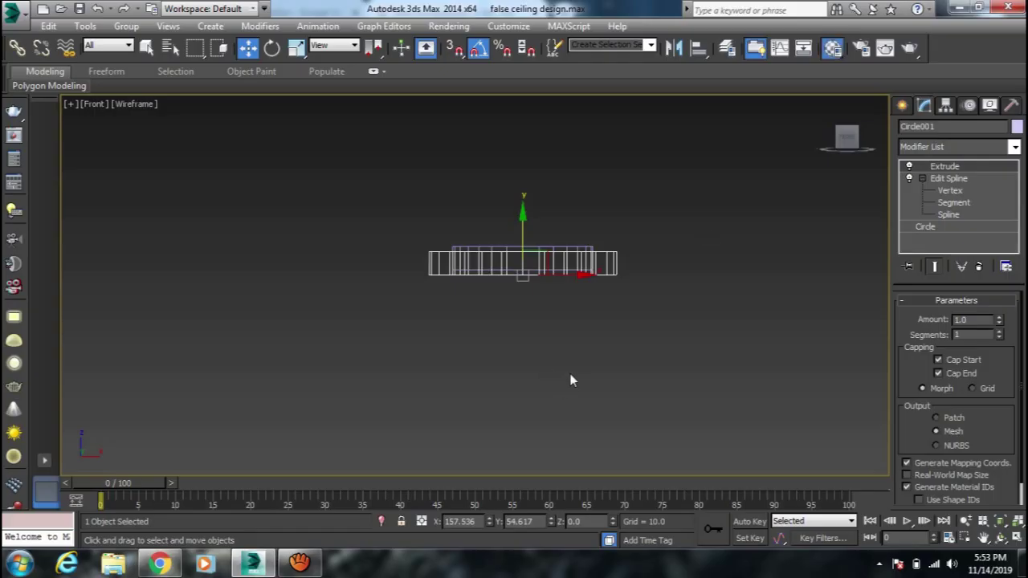
key("m")
left_click(741, 114)
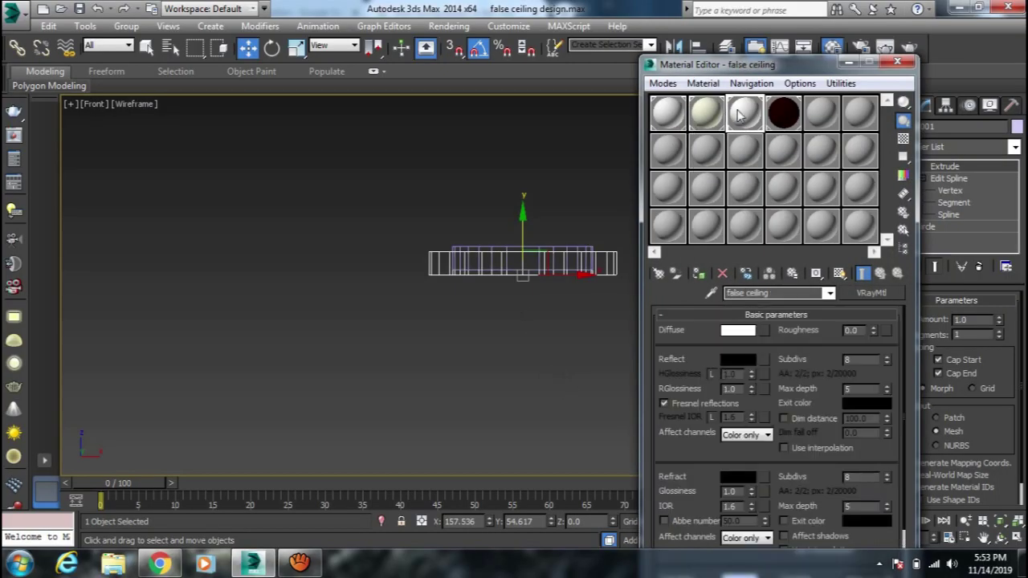
Step: Turn an unused slot into a VRayLightMtl with colour intensity 10
left_click_drag(773, 297, 712, 293)
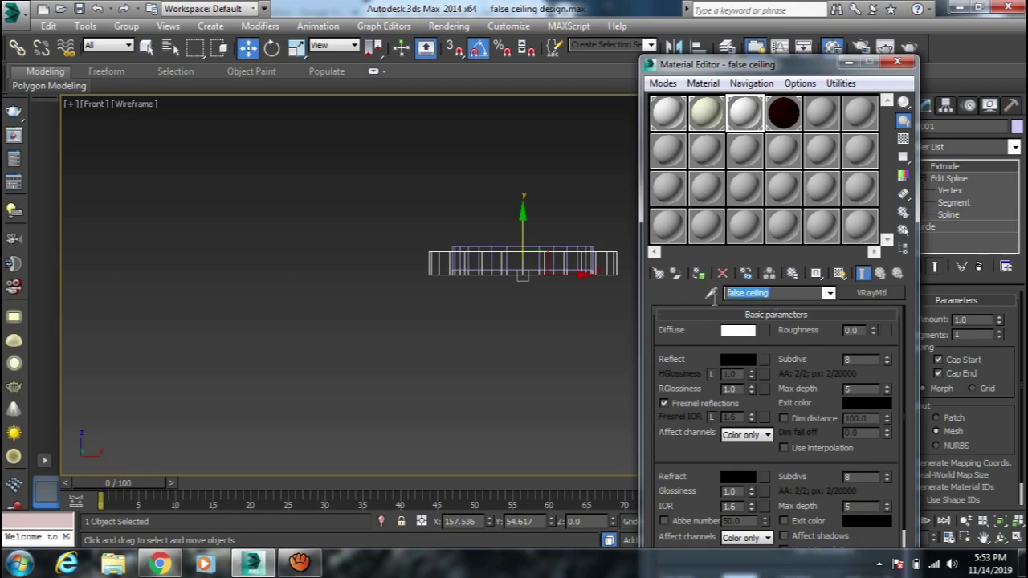
left_click(698, 273)
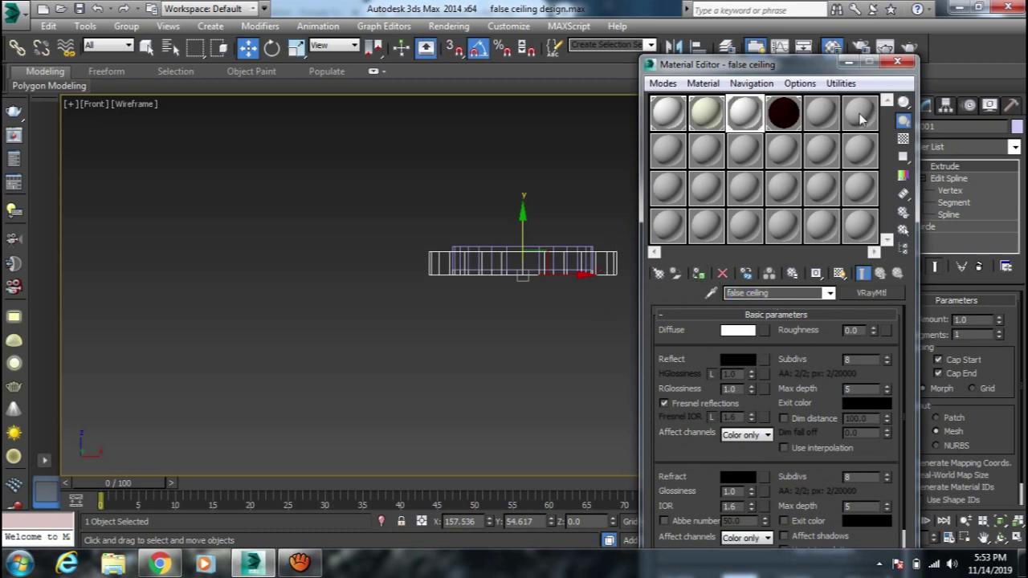
left_click(826, 121)
left_click(659, 275)
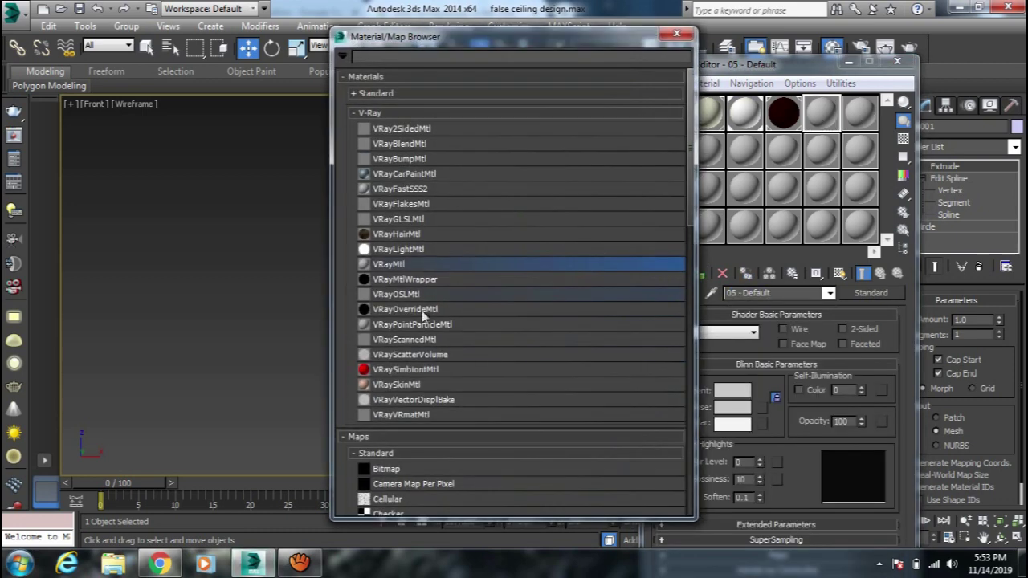
scroll(426, 327, "down", 2)
scroll(424, 333, "up", 1)
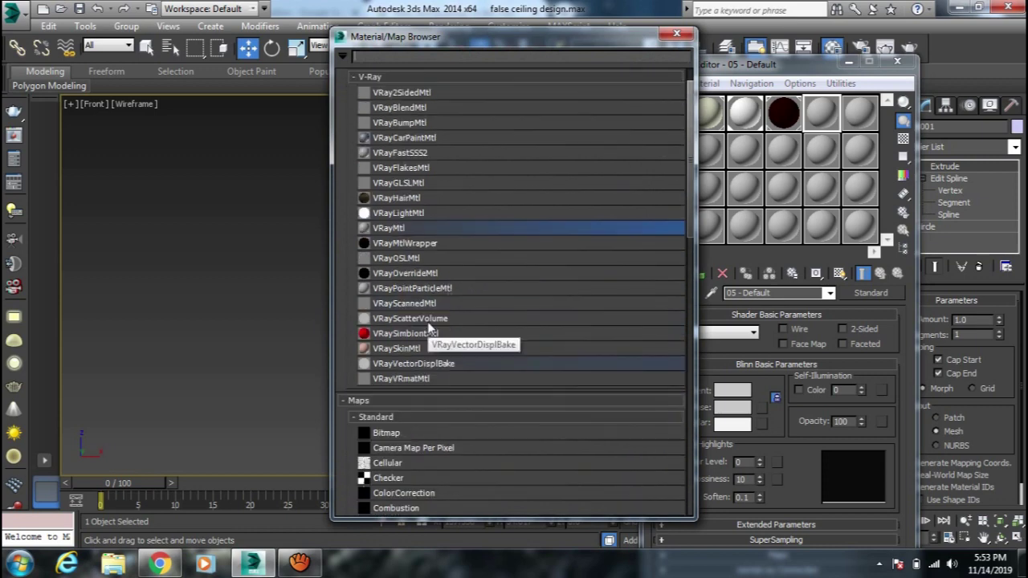
left_click(417, 214)
double_click(417, 213)
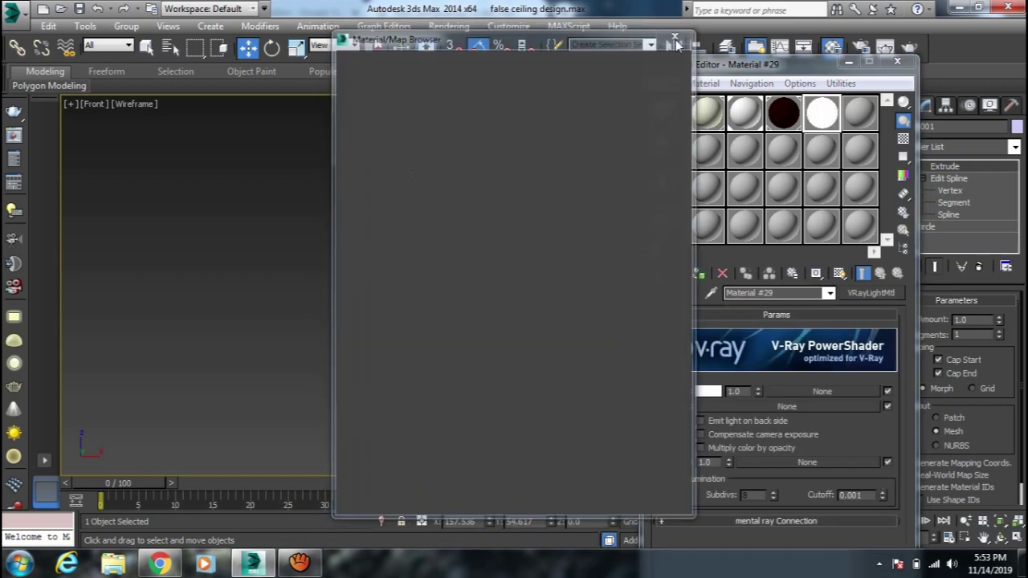
double_click(744, 393)
type("10")
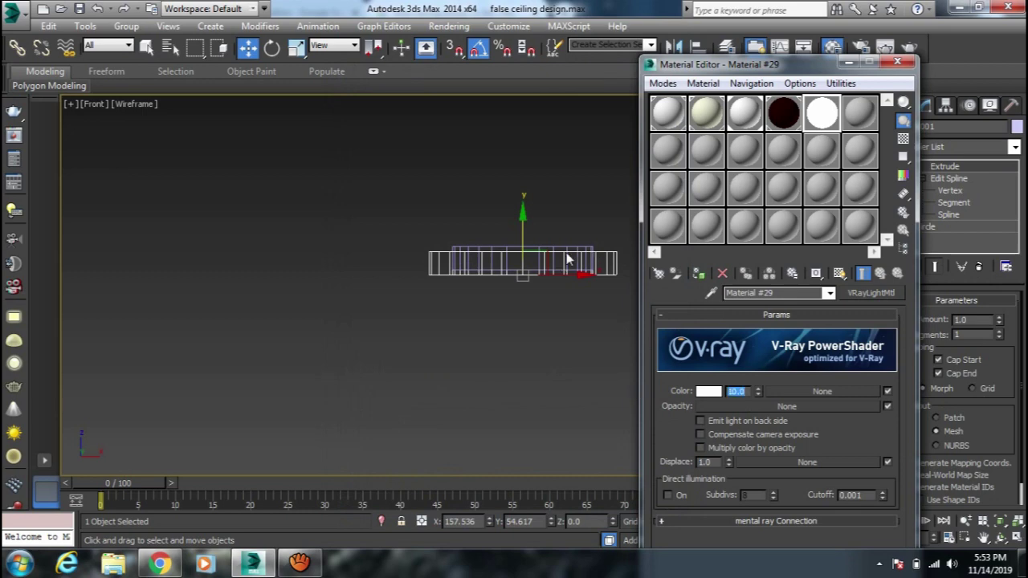
Step: Select the upper extruded shape in the viewport
scroll(567, 252, "up", 3)
scroll(567, 237, "up", 1)
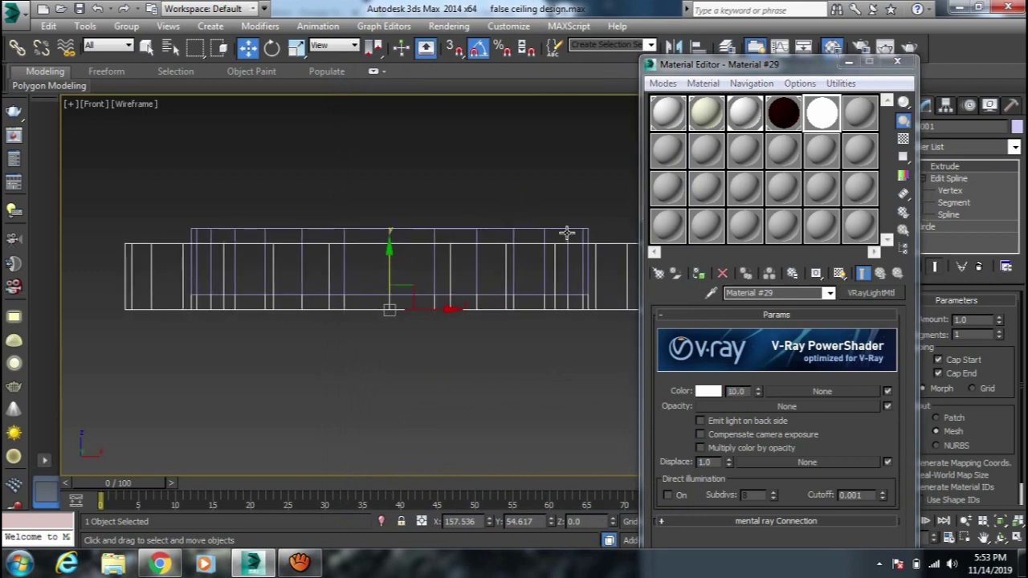
left_click(567, 233)
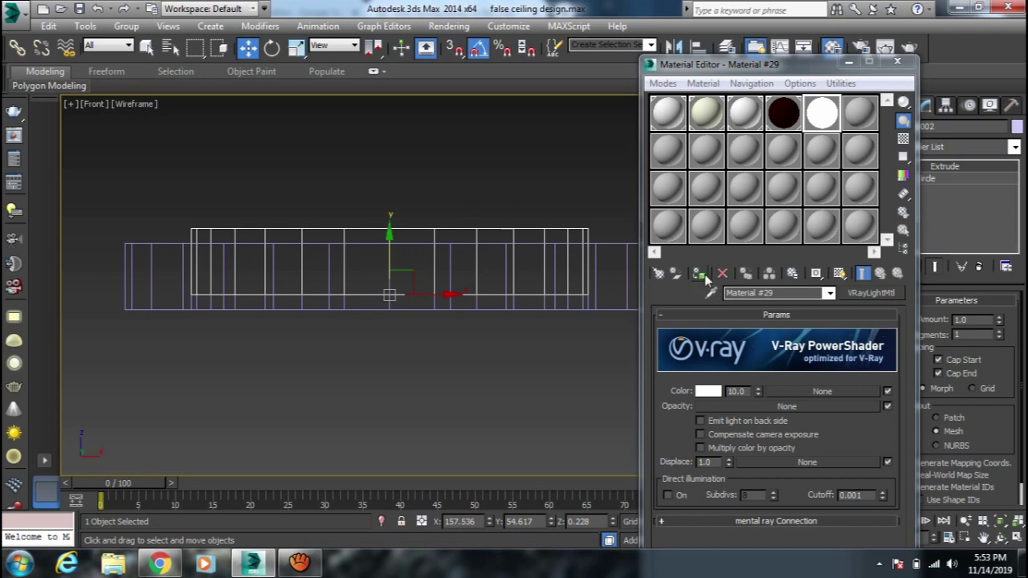
left_click_drag(880, 63, 881, 66)
Step: Make the disc a 0.2-thick slab and group it with the ring
key("m")
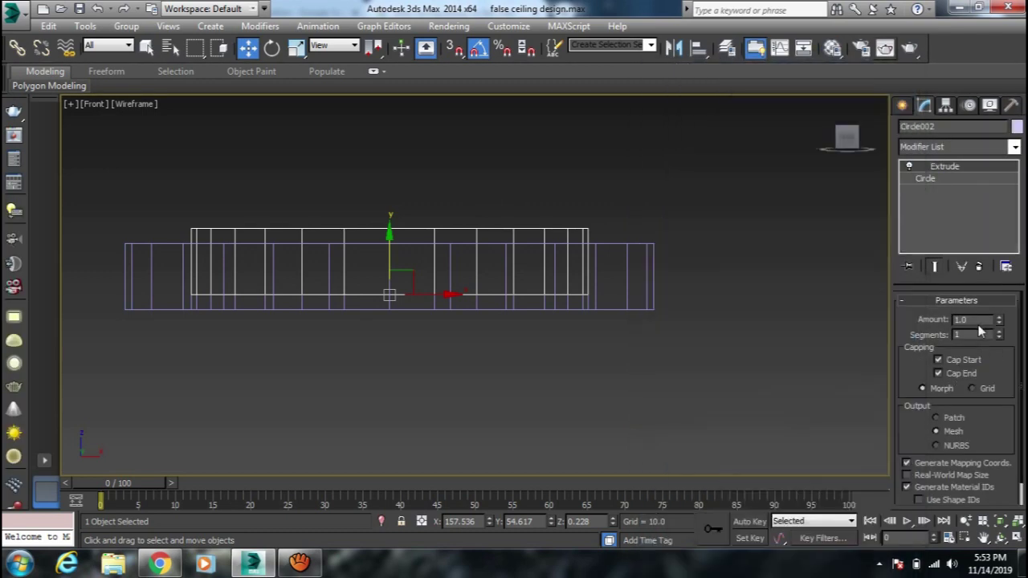
type("0.2")
key("Return")
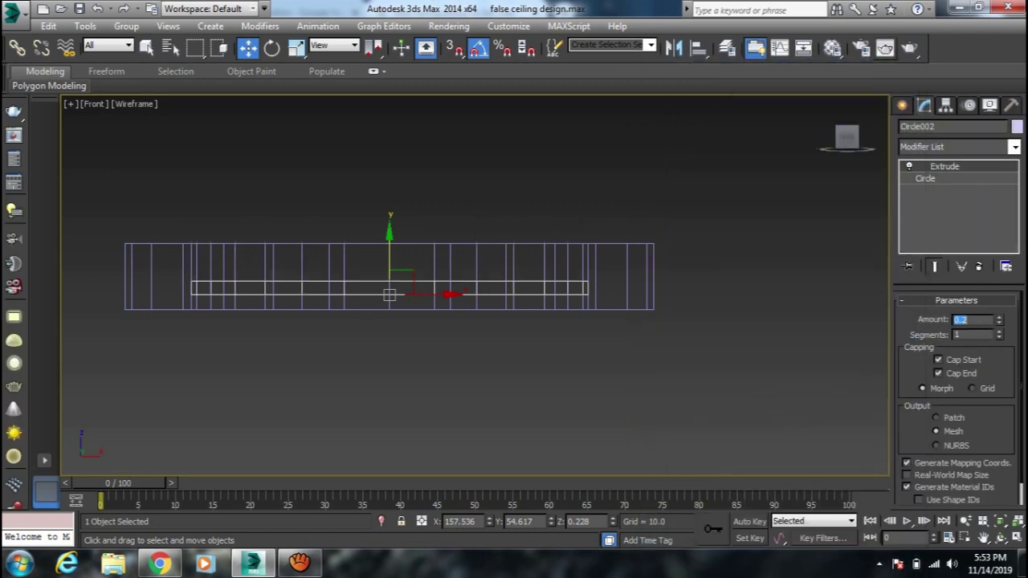
left_click(411, 433)
scroll(405, 436, "down", 3)
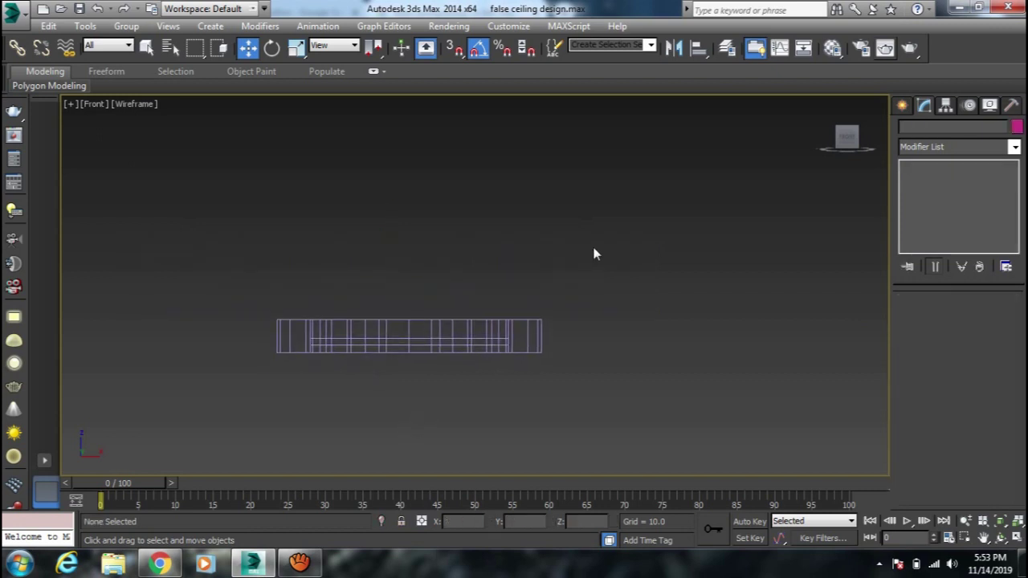
left_click_drag(592, 246, 256, 404)
left_click(127, 26)
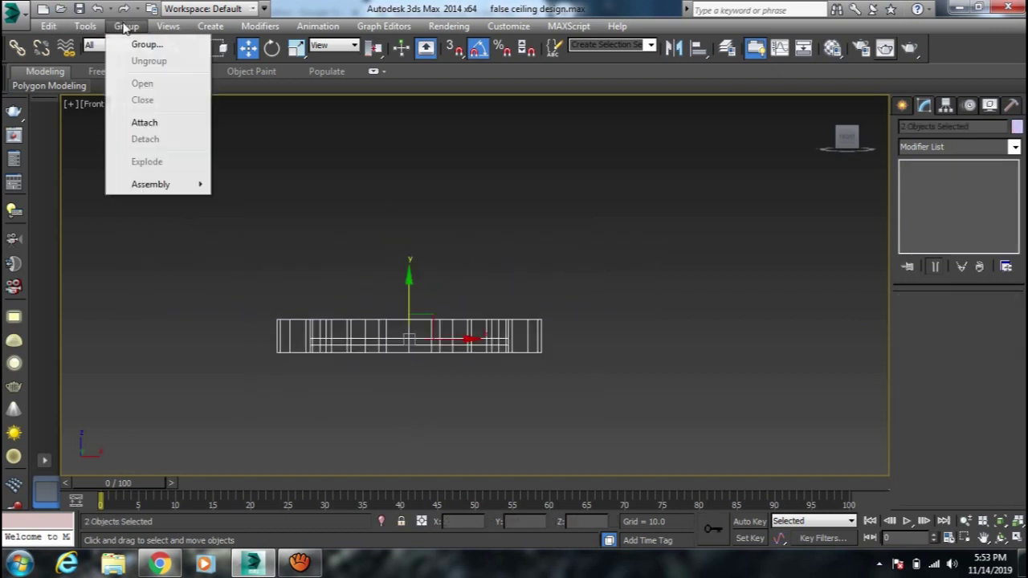
left_click(145, 44)
left_click(522, 309)
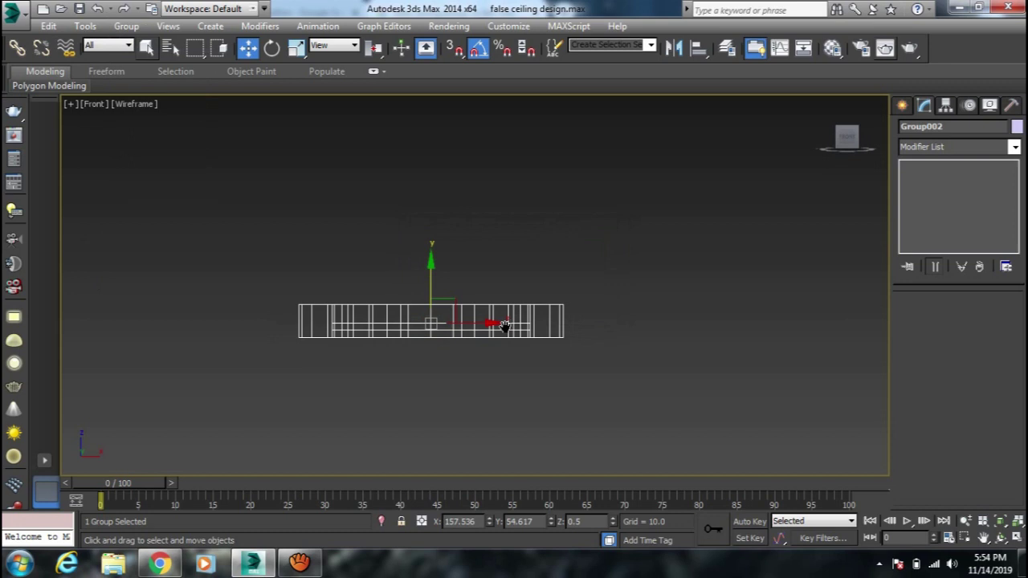
Step: In Top view, move the circle group to the ceiling frame's top-left corner
key("t")
scroll(504, 327, "down", 2)
middle_click_drag(503, 332, 537, 321)
scroll(441, 309, "up", 3)
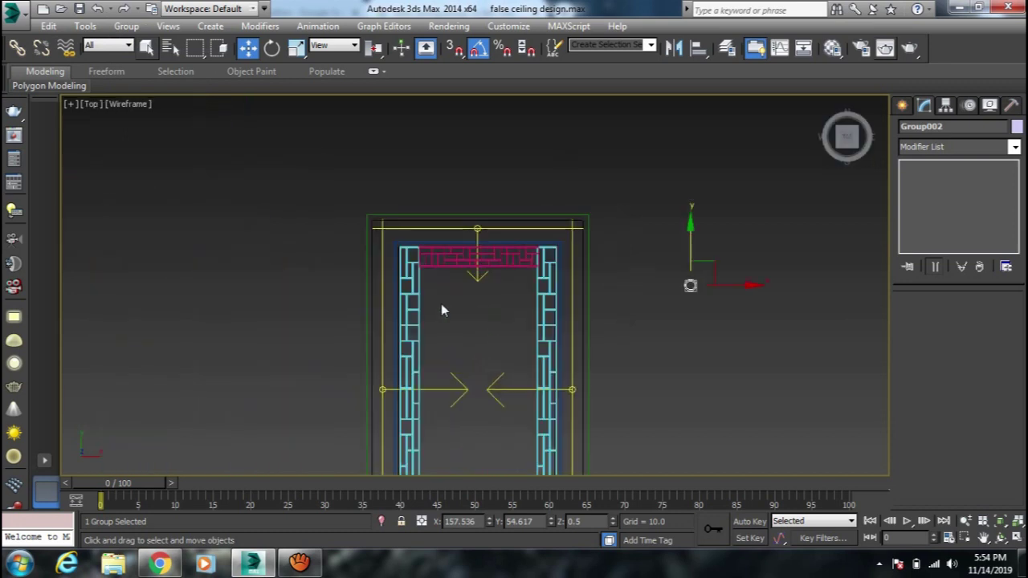
left_click_drag(726, 291, 418, 289)
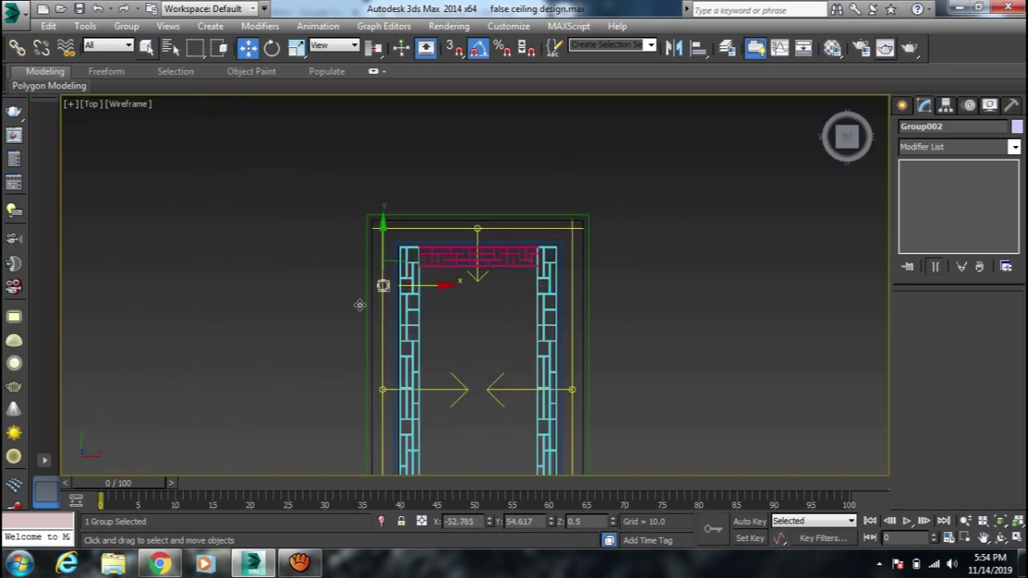
scroll(343, 272, "up", 2)
left_click_drag(426, 276, 426, 218)
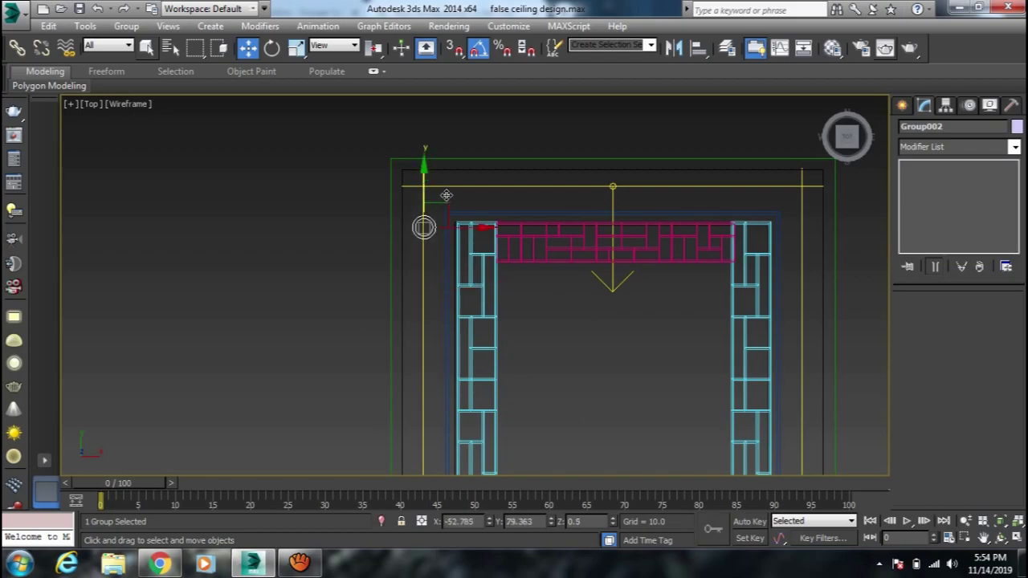
key("alt+Tab")
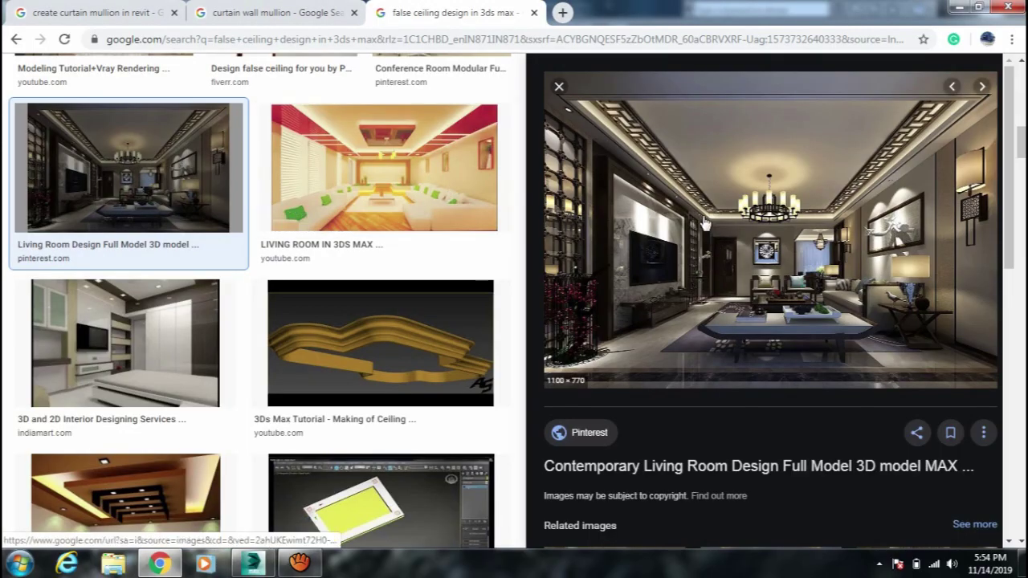
key("alt+Tab")
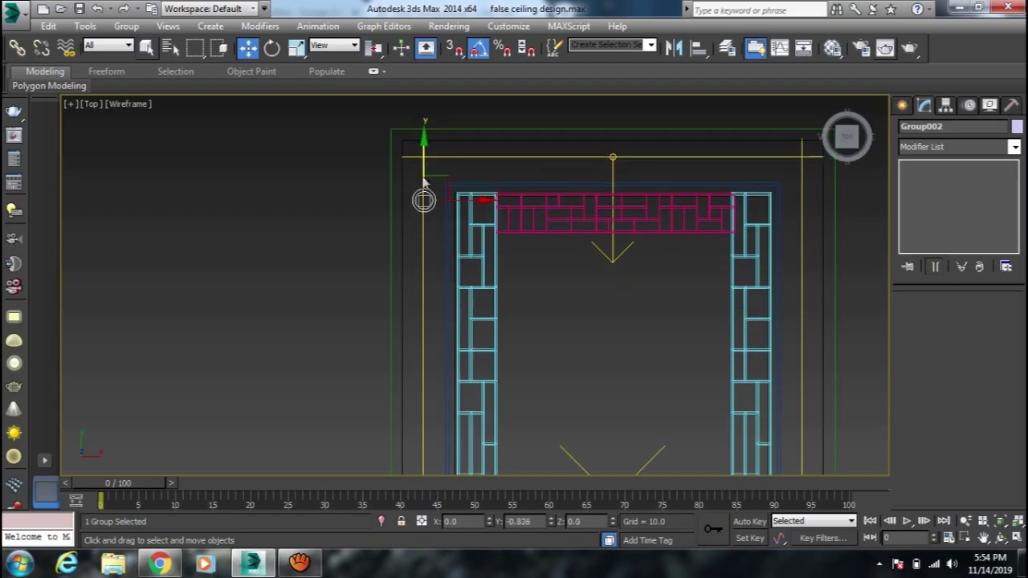
left_click_drag(425, 174, 418, 200)
Step: Fine-tune its position, then Shift-drag it down the left edge to start a copy
key("r")
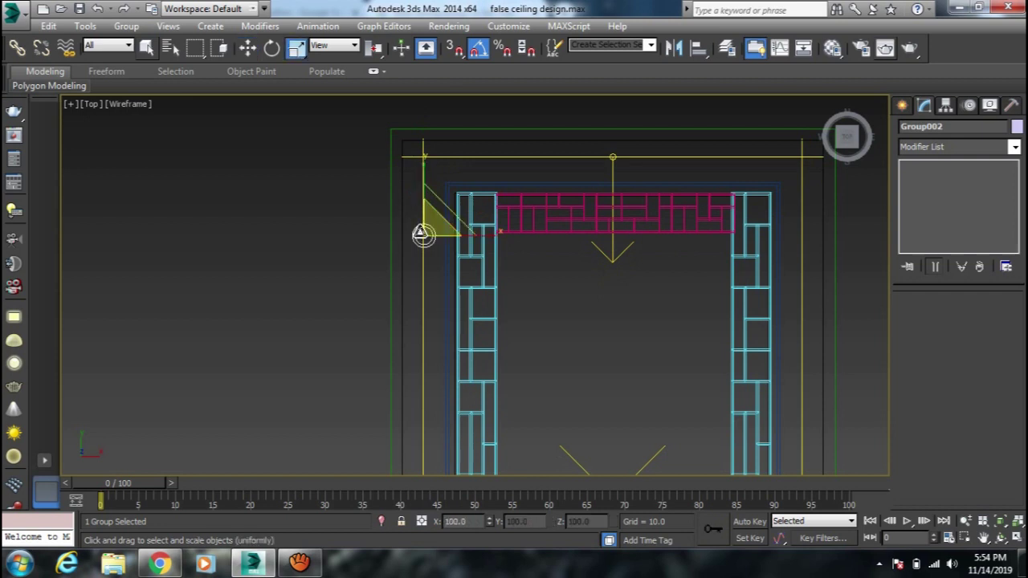
key("w")
left_click_drag(446, 236, 447, 235)
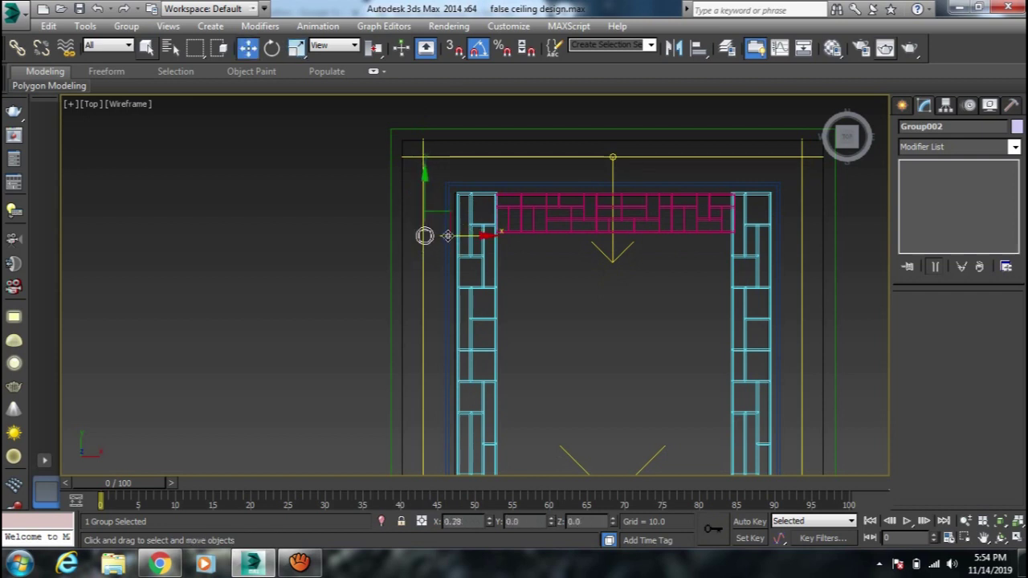
scroll(480, 264, "down", 2)
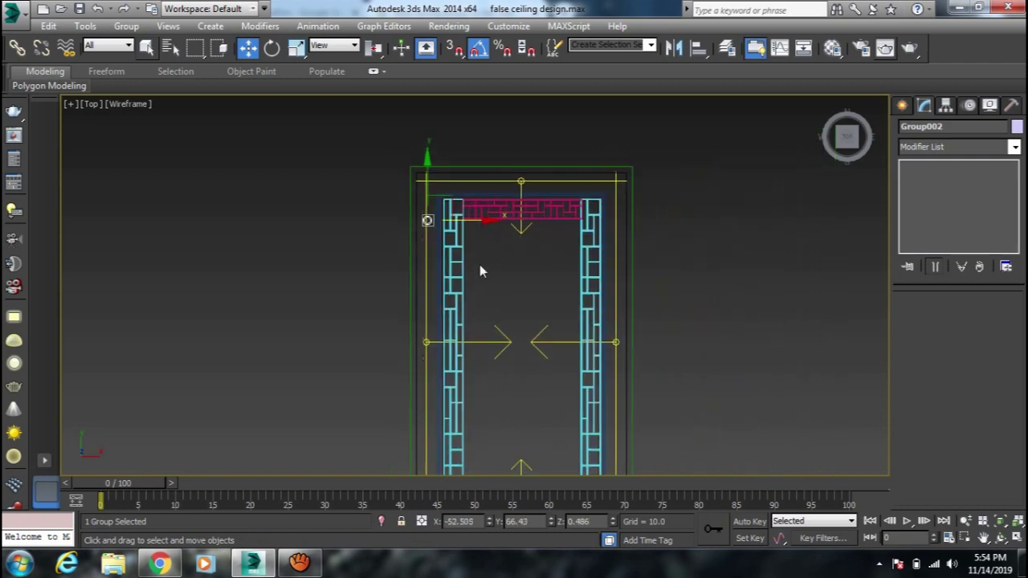
scroll(480, 264, "down", 2)
left_click_drag(420, 122, 423, 196, "shift")
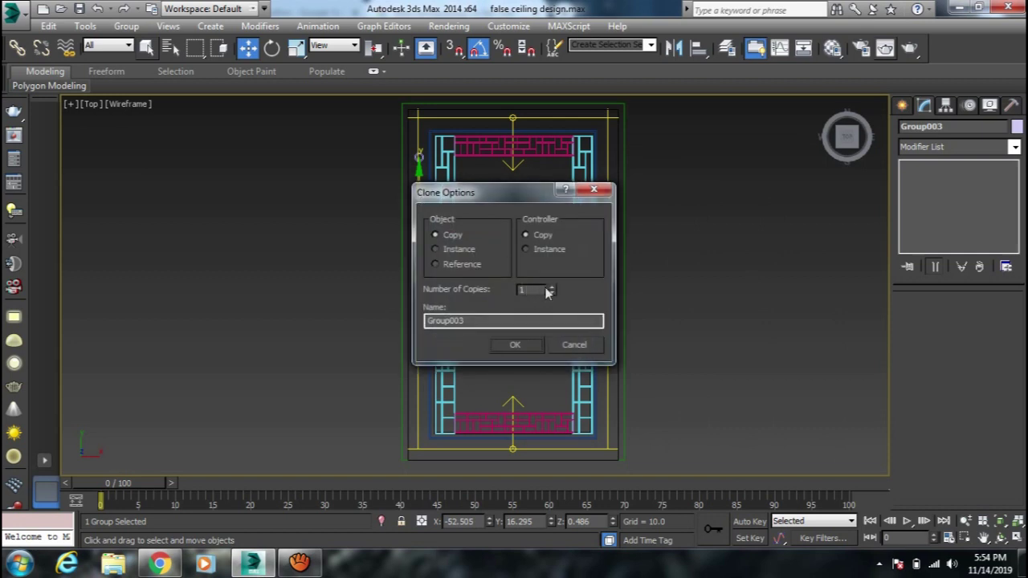
Step: Clone the left-side downlight circles across to the right side of the ceiling frame, 2 copies
left_click(553, 286)
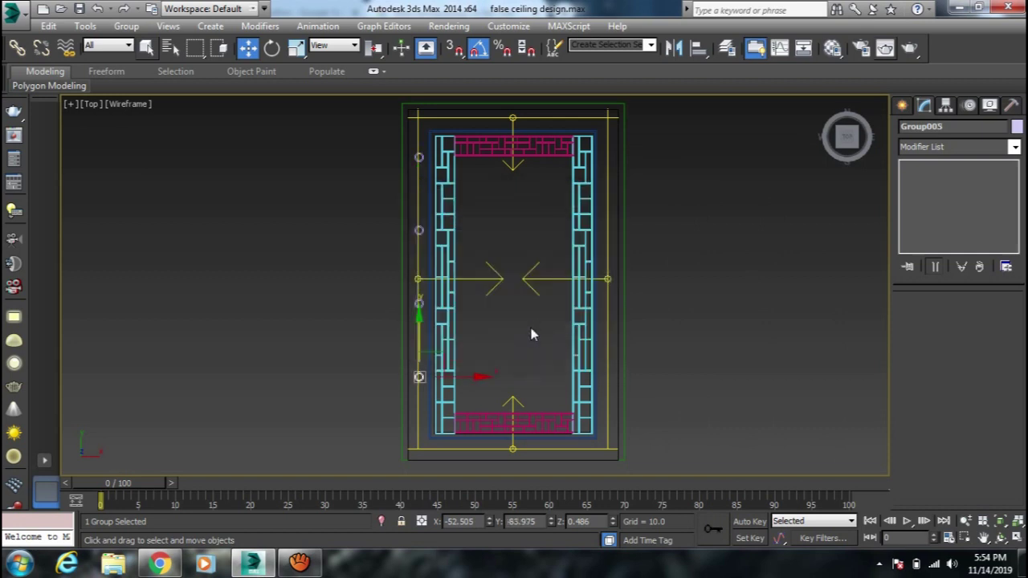
left_click(419, 157, "ctrl")
left_click(420, 231, "ctrl")
left_click(423, 303, "ctrl")
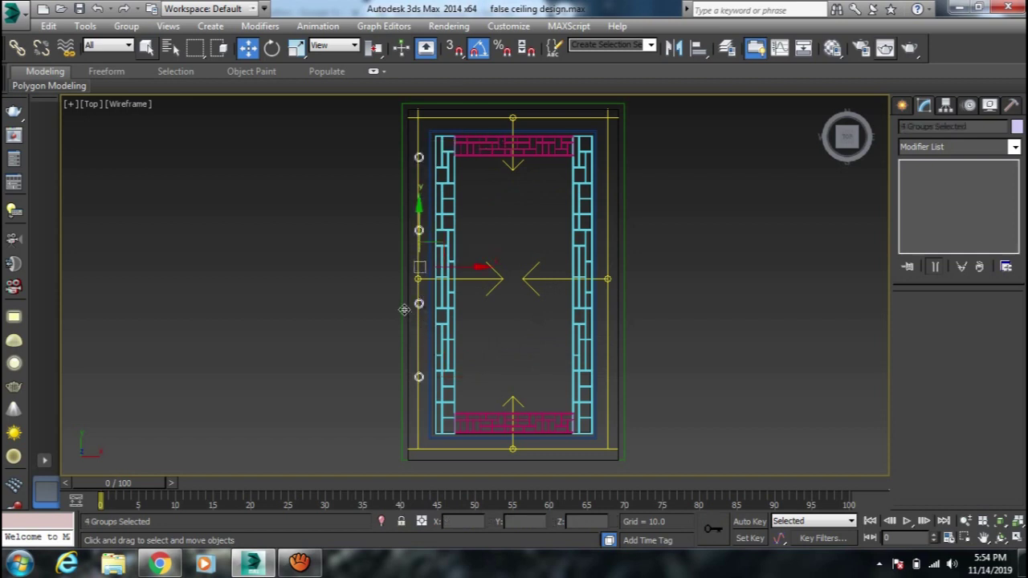
scroll(405, 309, "up", 2)
scroll(430, 229, "down", 4)
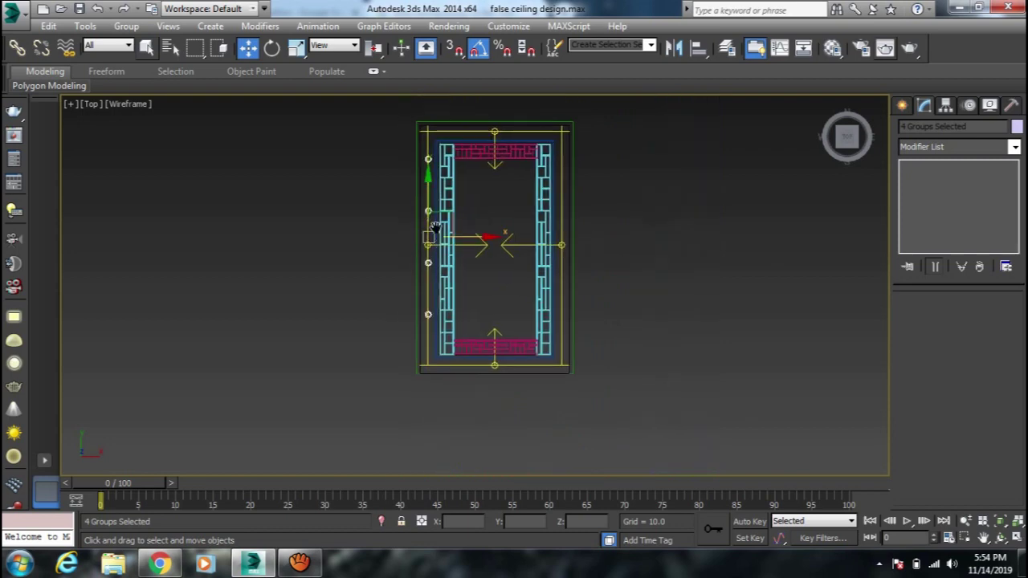
left_click_drag(426, 200, 425, 211)
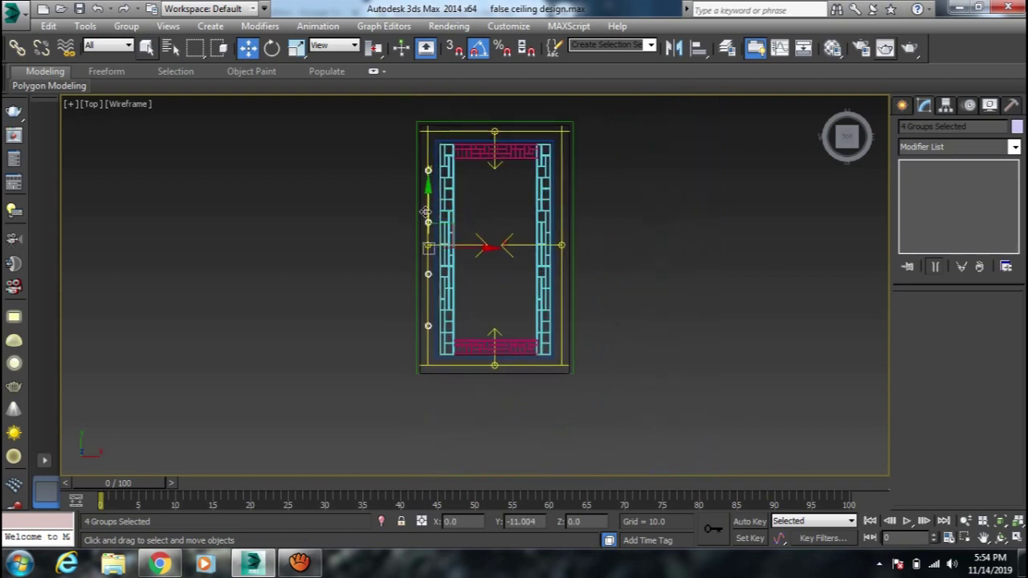
left_click_drag(457, 251, 590, 260)
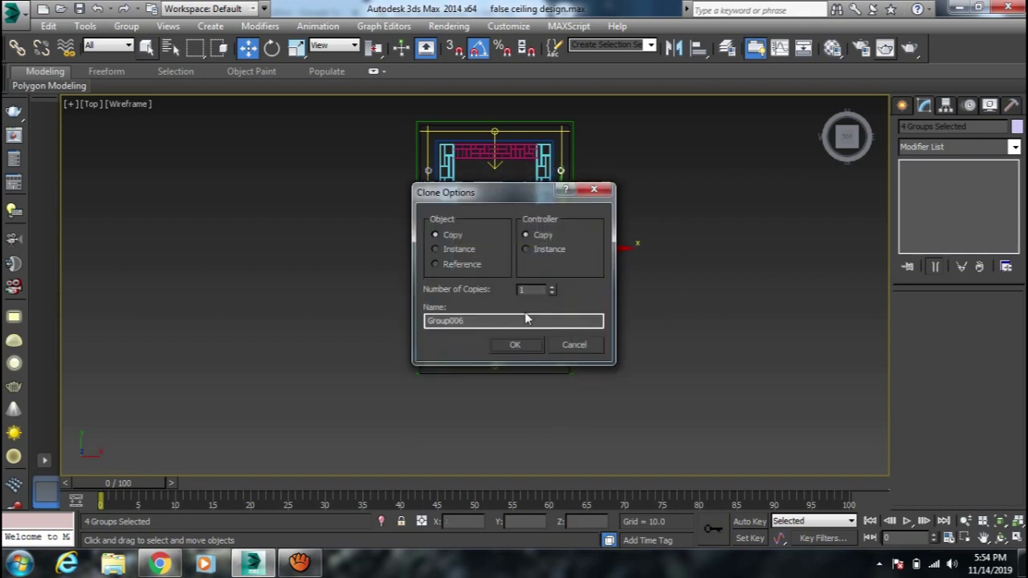
left_click(515, 345)
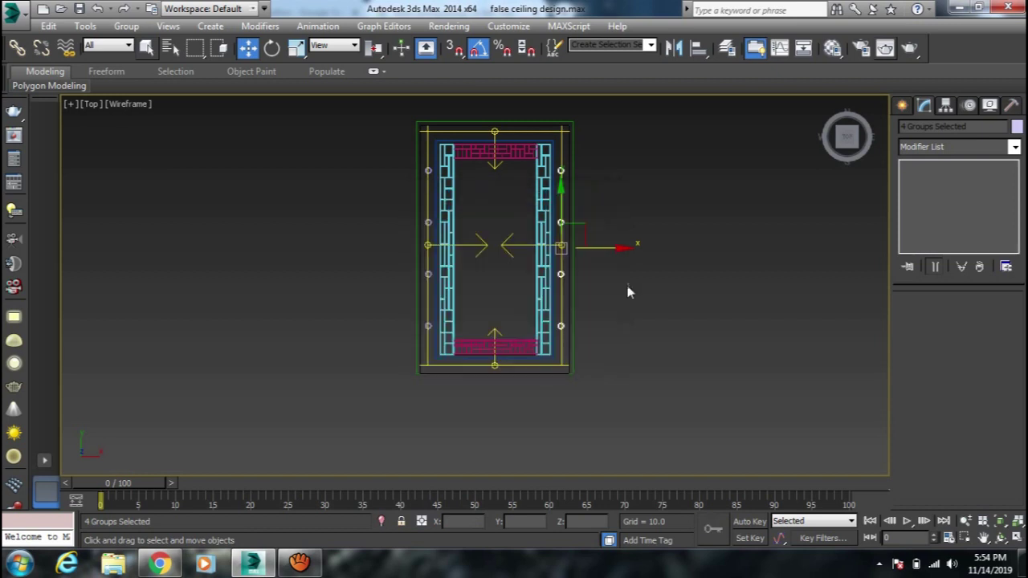
Step: Copy the bottom pair of side circles further down, then copy the pair up to the frame's top
left_click(654, 348)
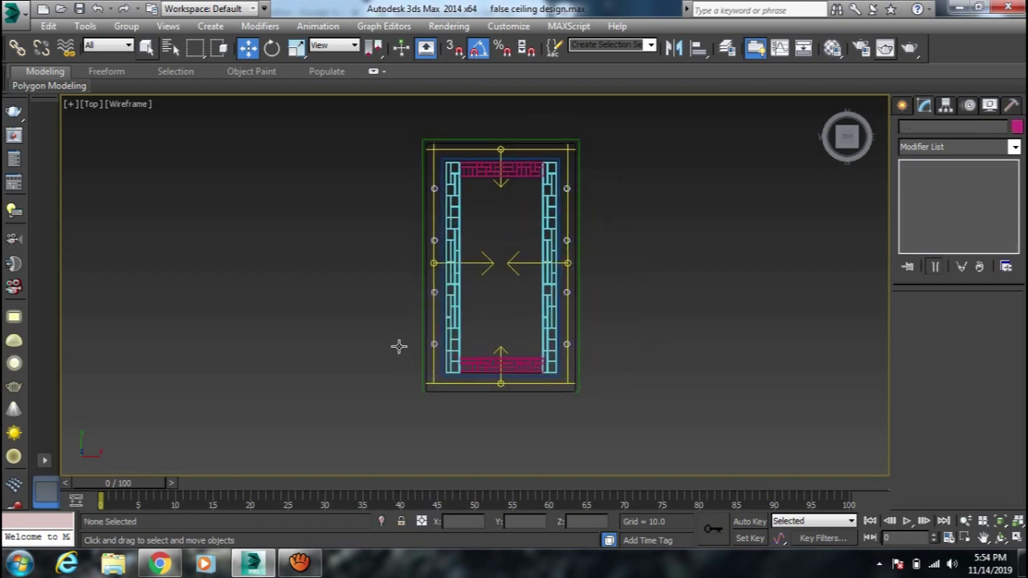
scroll(434, 347, "up", 4)
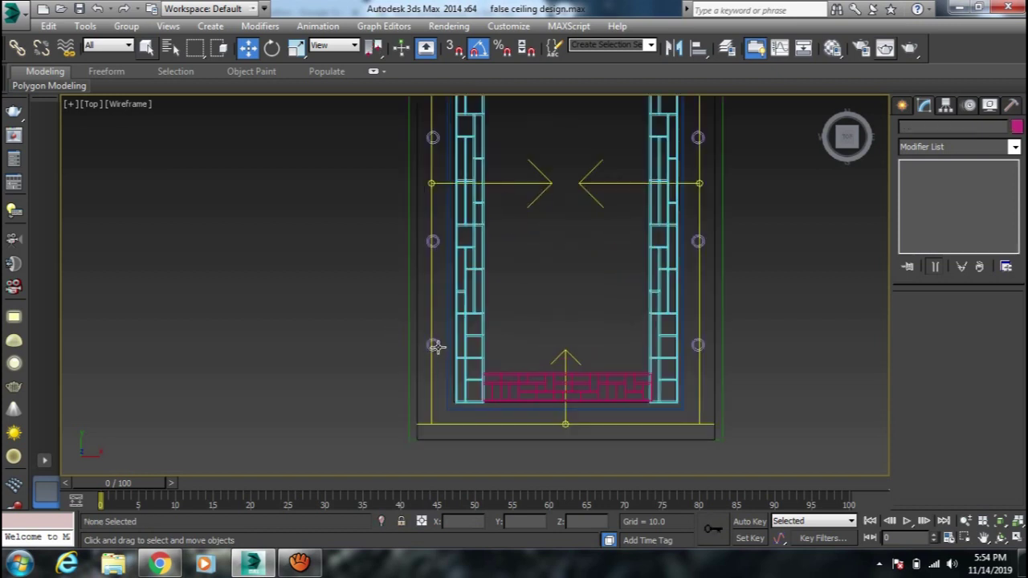
key("alt+Tab")
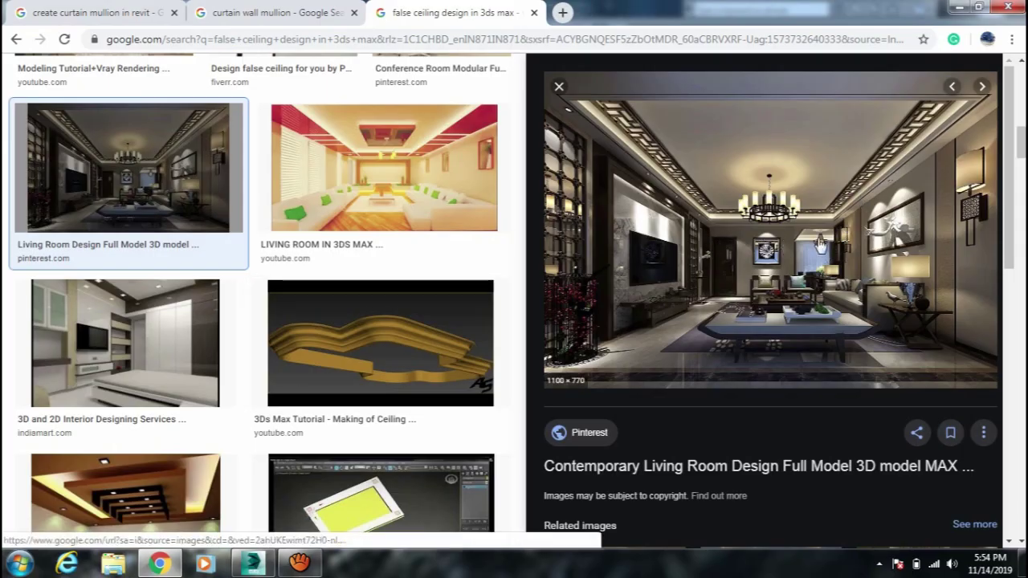
key("alt+Tab")
left_click(436, 346)
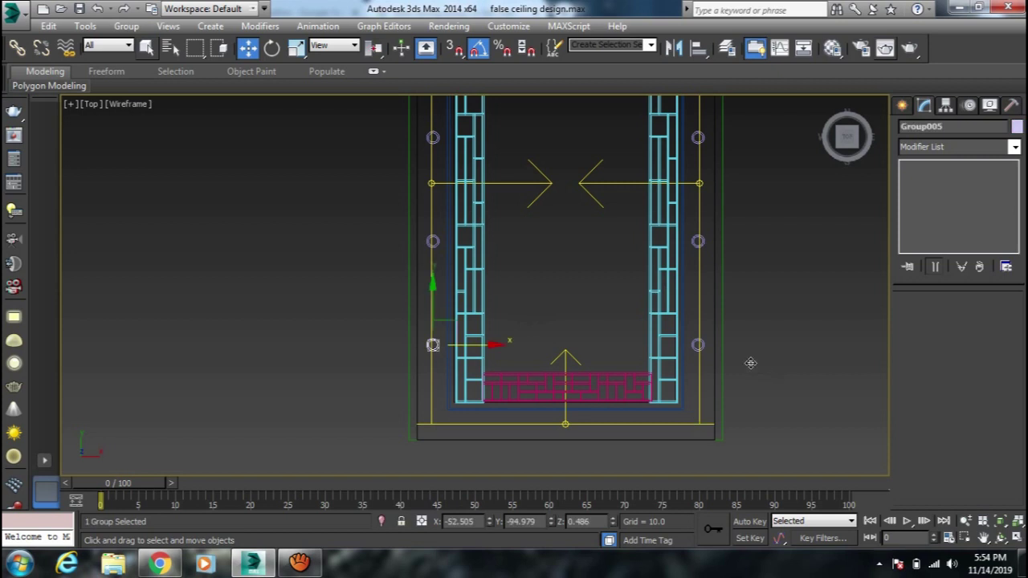
left_click(700, 345, "ctrl")
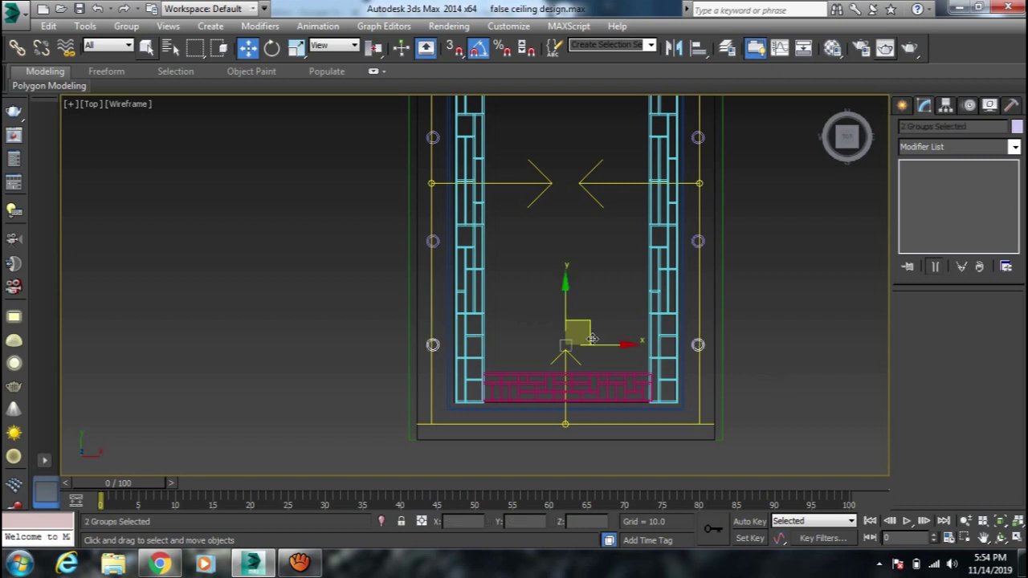
scroll(615, 362, "down", 3)
left_click_drag(580, 365, 582, 403)
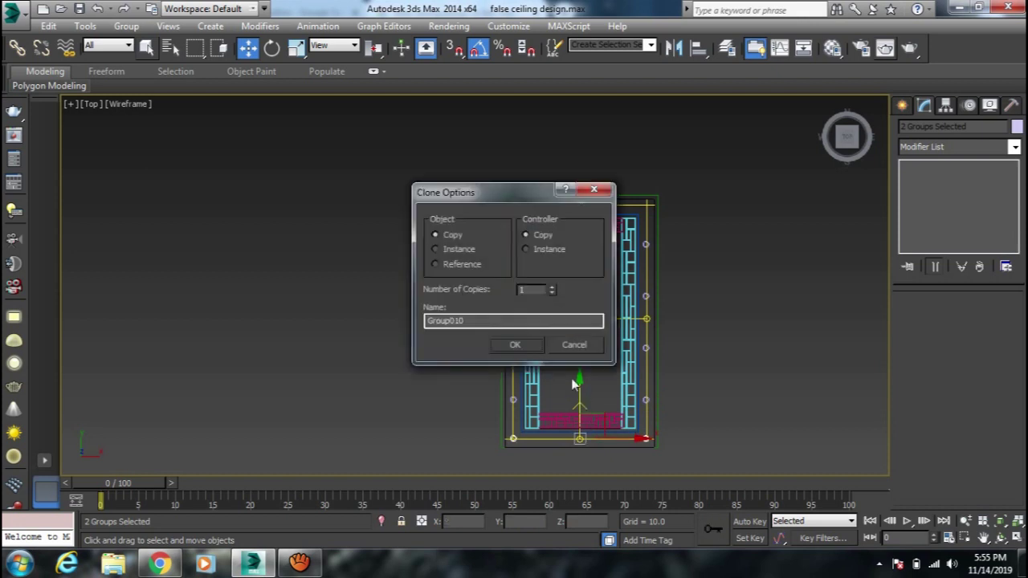
left_click(514, 345)
mouse_move(580, 411)
left_mouse_down()
mouse_move(606, 180)
mouse_move(615, 175)
left_mouse_up()
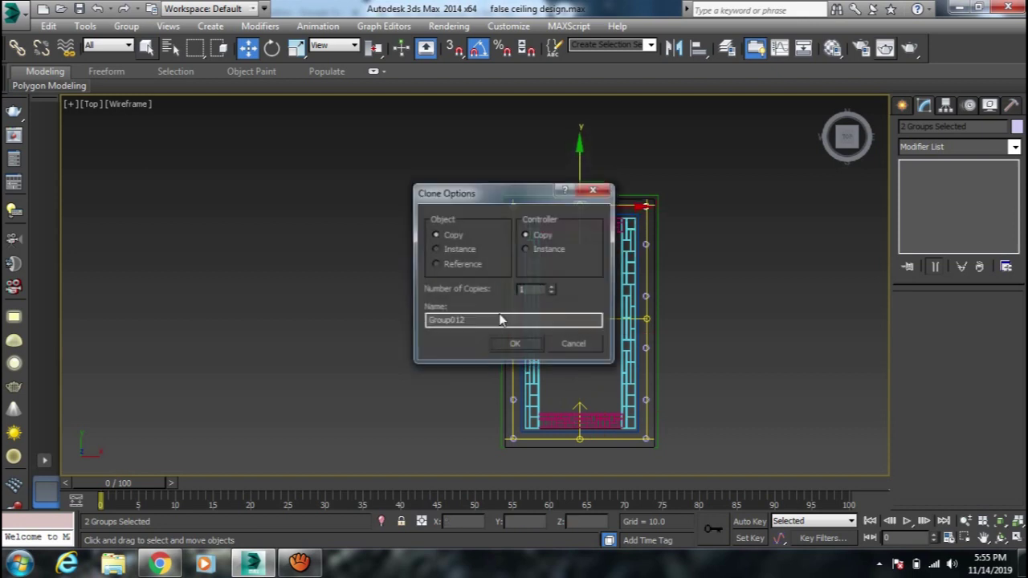
left_click(517, 344)
Step: Copy the top-centre downlight circle to a new spot along the top edge
scroll(648, 252, "up", 4)
scroll(649, 249, "up", 2)
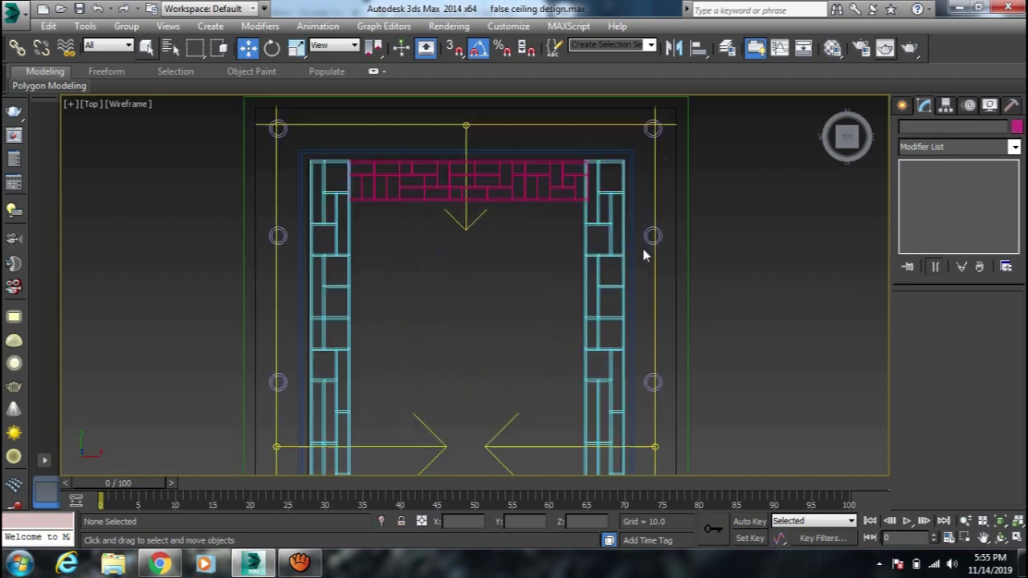
left_click(649, 245)
middle_click_drag(649, 244, 700, 297)
left_click(705, 315)
left_click_drag(519, 208, 516, 204)
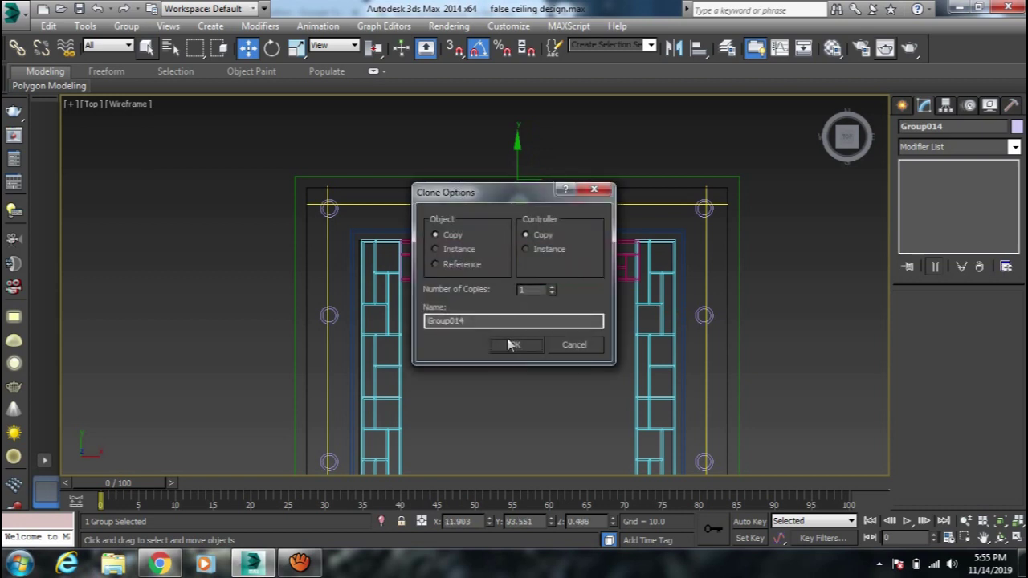
left_click(514, 343)
Step: Place a circle copy at the bottom-centre edge and view the ceiling with realistic shading
middle_click_drag(511, 362, 523, 253)
scroll(526, 266, "down", 5)
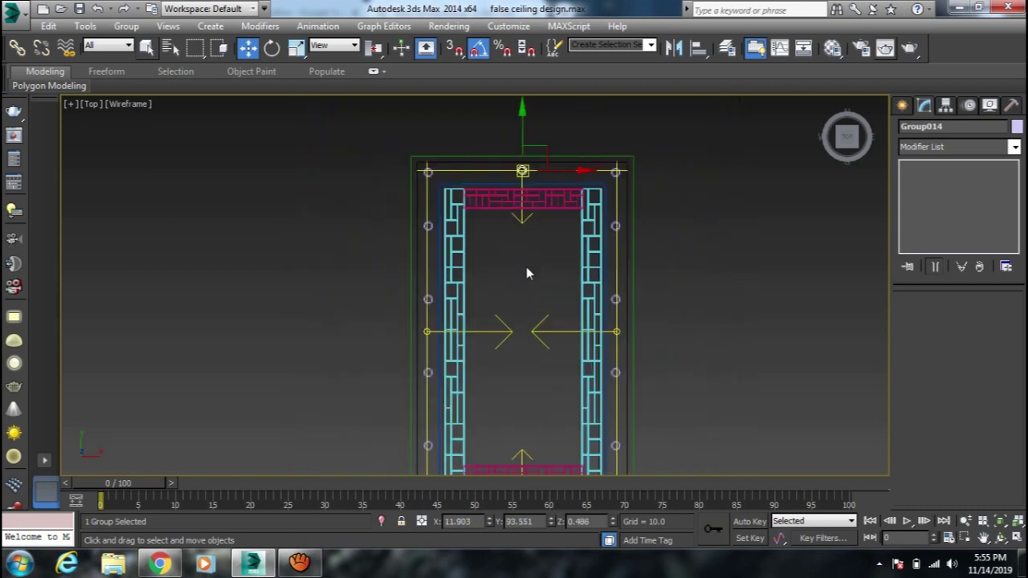
left_click_drag(526, 125, 520, 360)
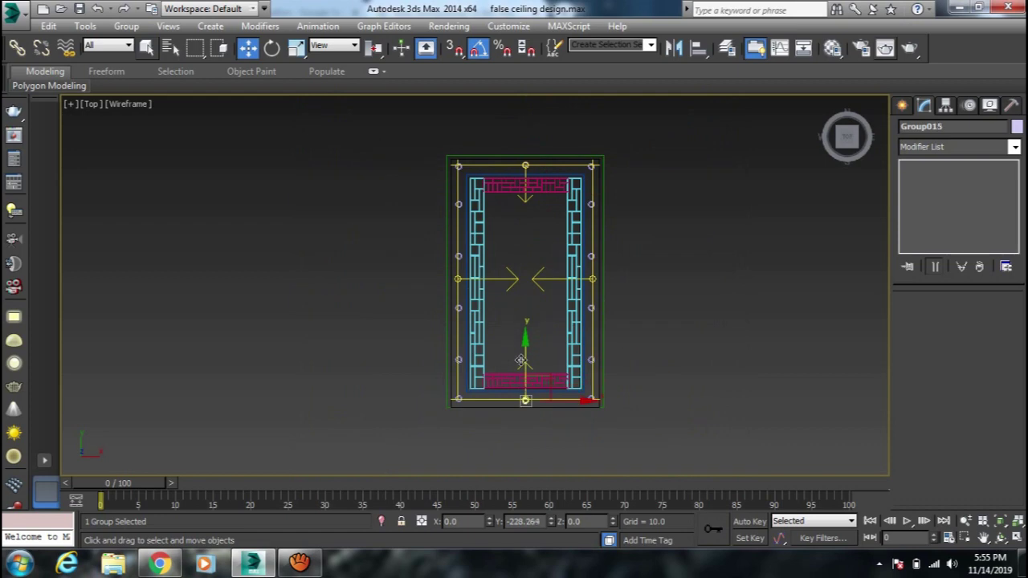
left_click_drag(520, 360, 530, 349, "shift")
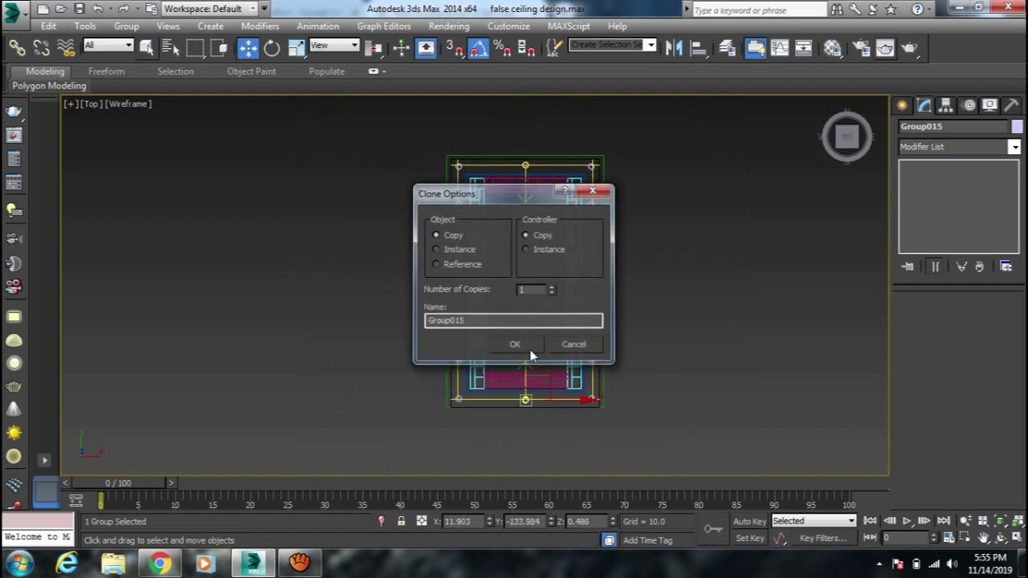
left_click(530, 349)
mouse_move(530, 350)
middle_mouse_down("alt")
mouse_move(560, 390)
mouse_move(500, 225)
middle_mouse_up("alt")
scroll(498, 305, "up", 4)
key("F3")
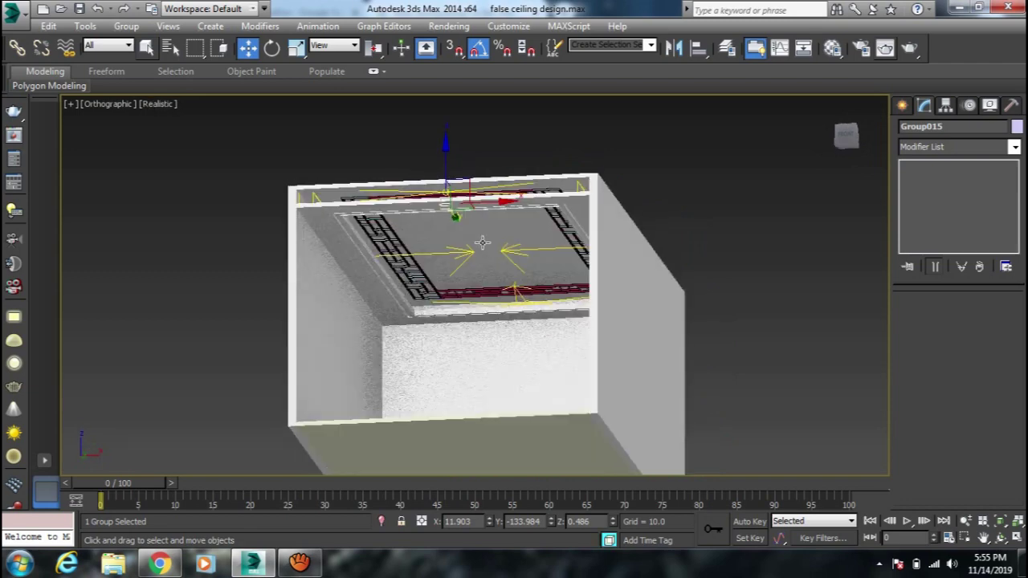
Step: Return to the Top view in wireframe, framed on the ceiling group
middle_click_drag(482, 243, 501, 291, "alt")
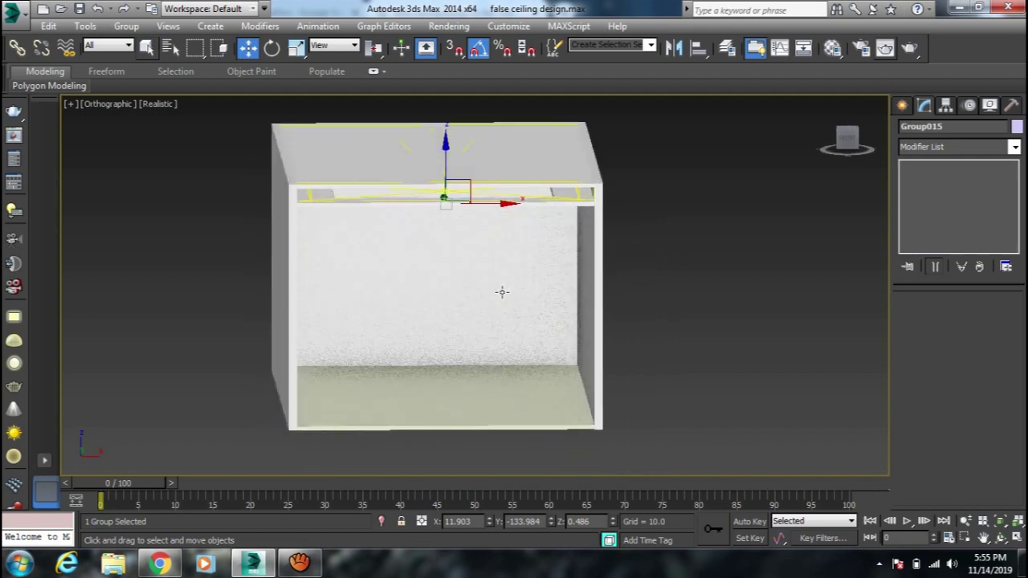
key("t")
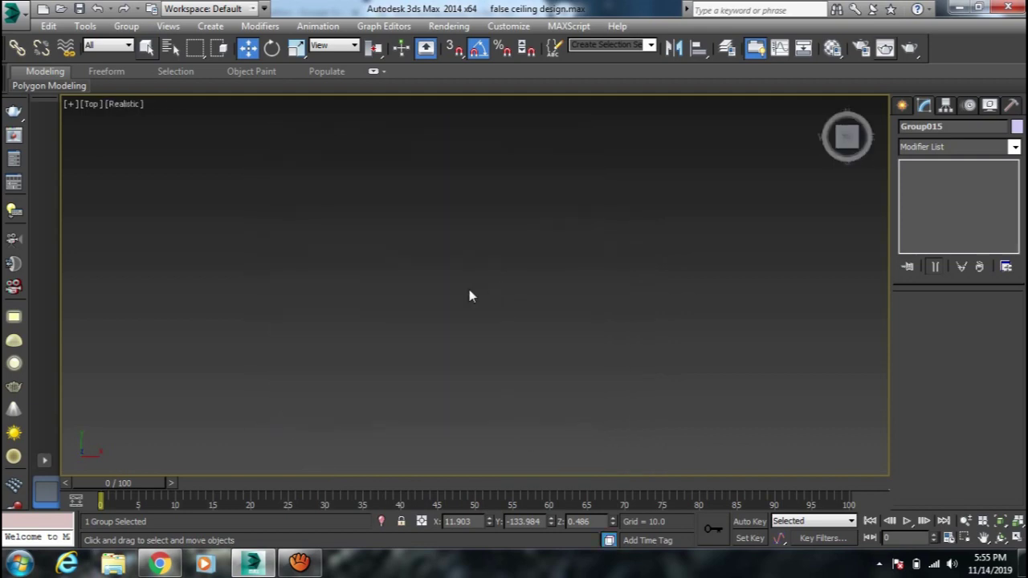
key("z")
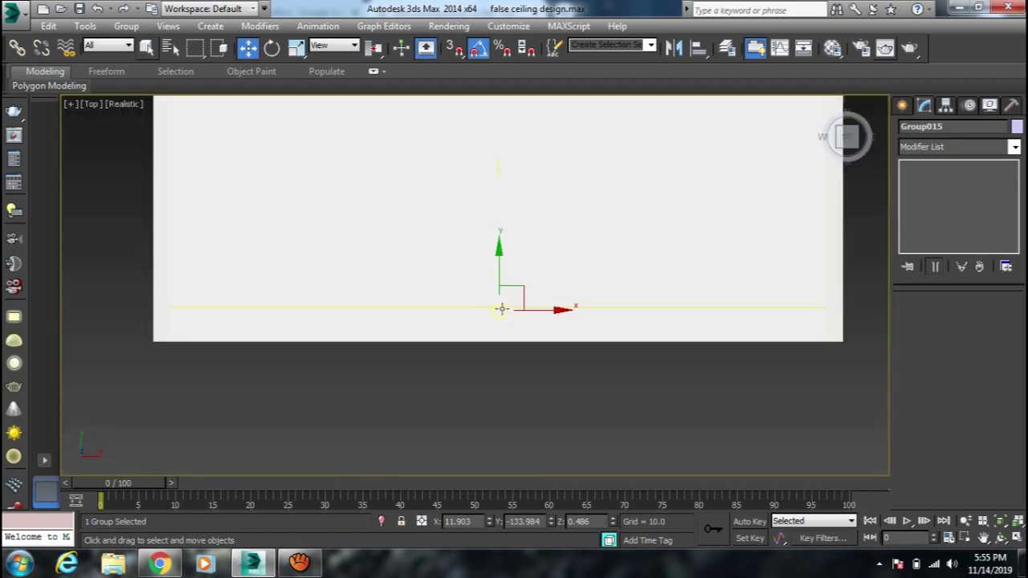
scroll(587, 294, "down", 5)
middle_click_drag(587, 294, 570, 349)
key("F3")
scroll(506, 323, "up", 5)
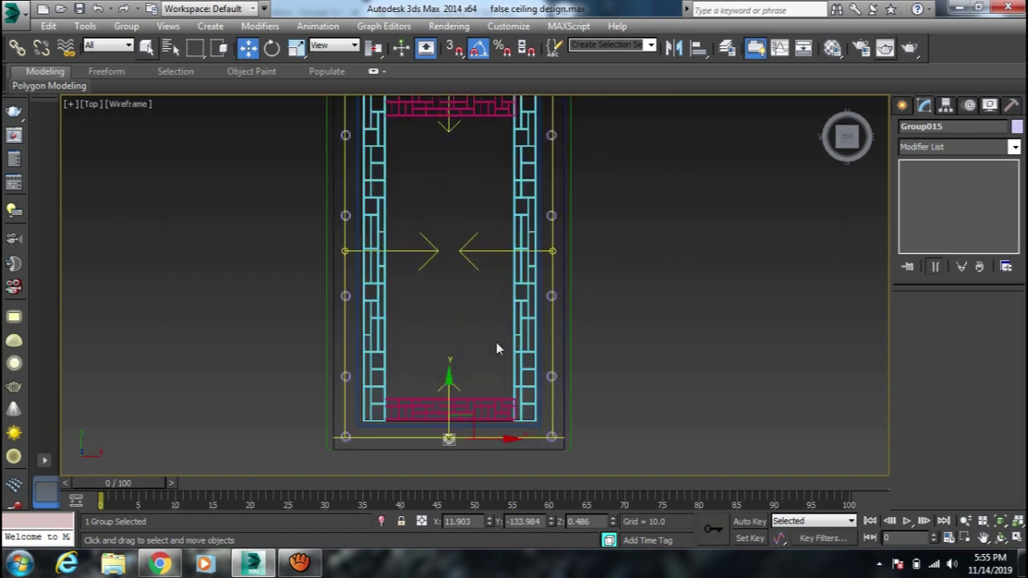
scroll(567, 424, "up", 5)
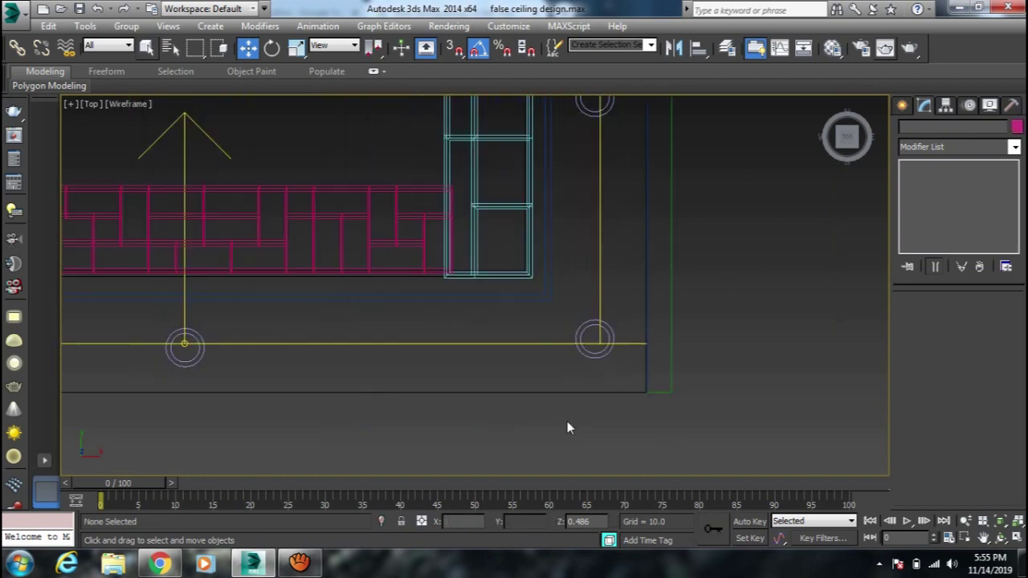
Step: Select all downlights via Select Similar, then add the frame outlines and ceiling panels
left_click(594, 366)
right_click(595, 339)
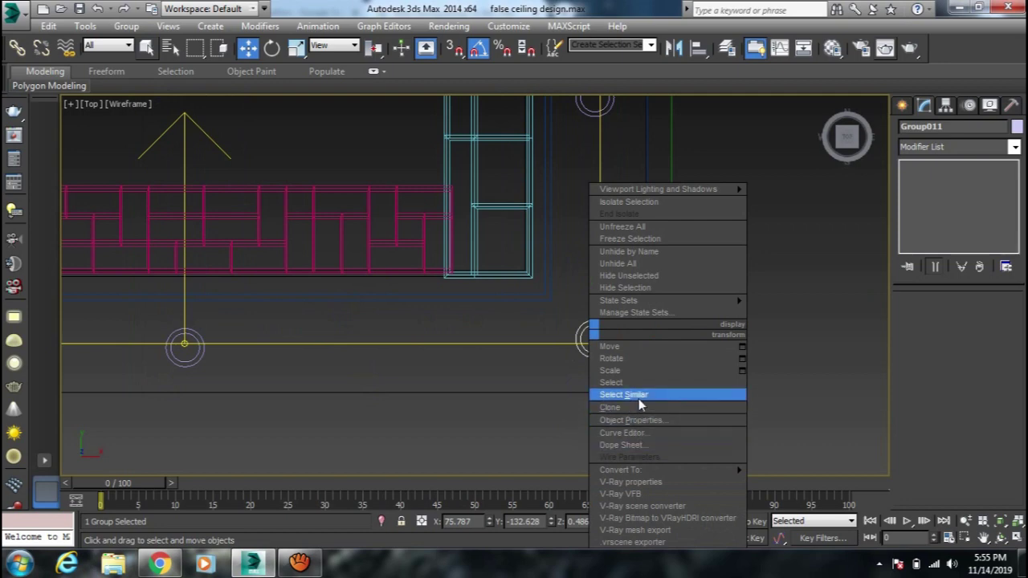
left_click(638, 396)
key("z")
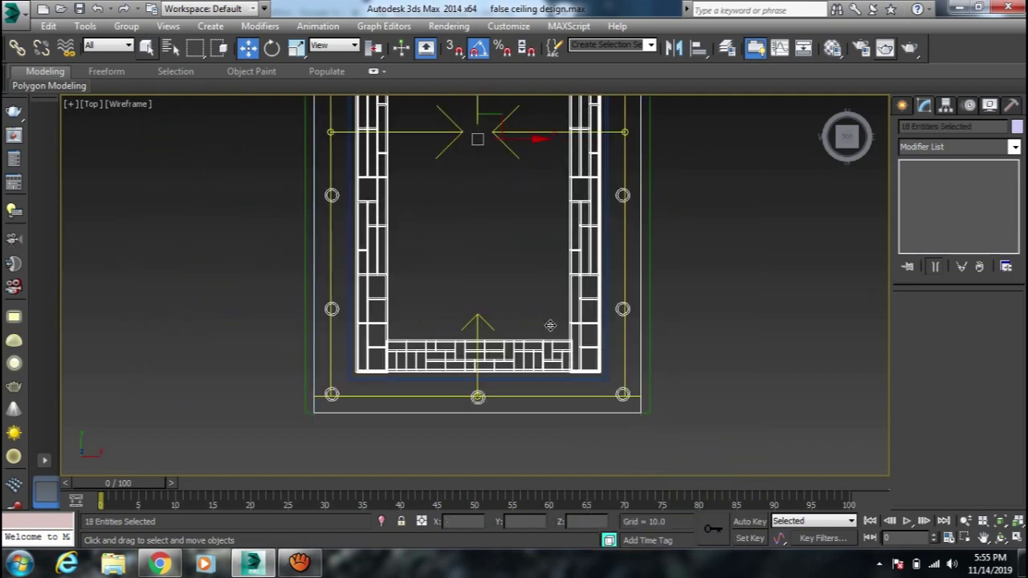
left_click(558, 413, "ctrl")
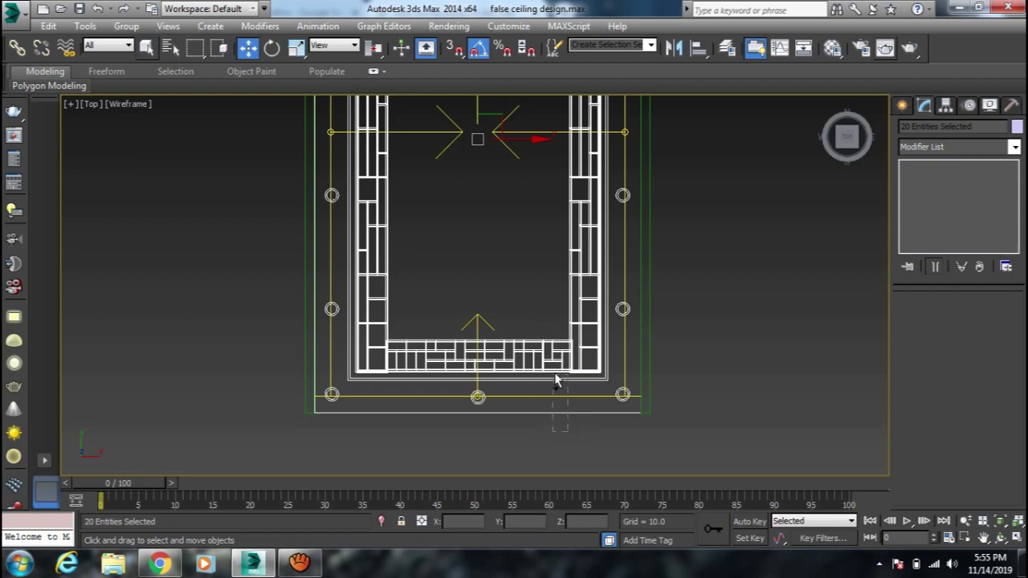
left_click(562, 337)
middle_click_drag(516, 273, 527, 347)
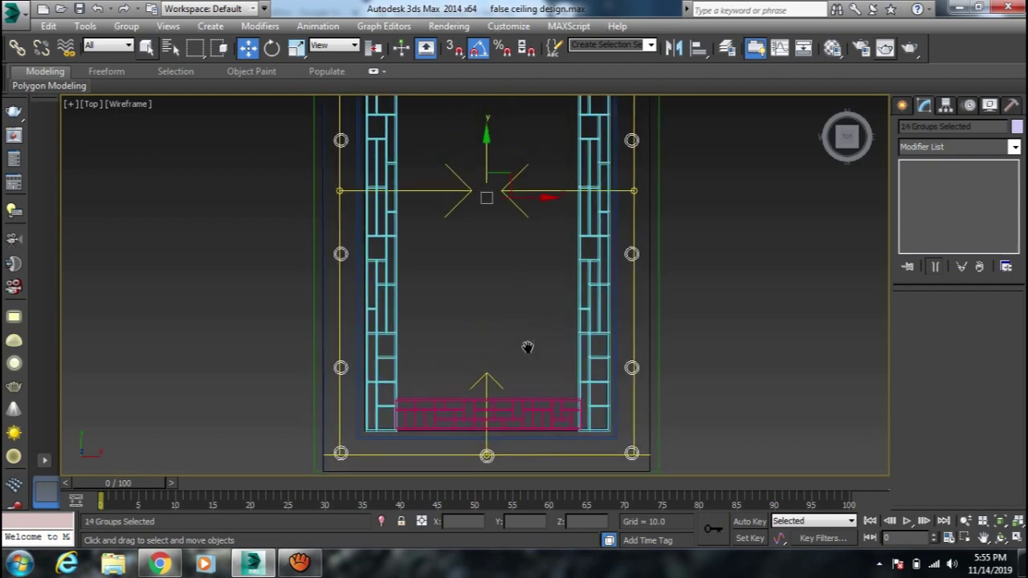
scroll(529, 345, "down", 3)
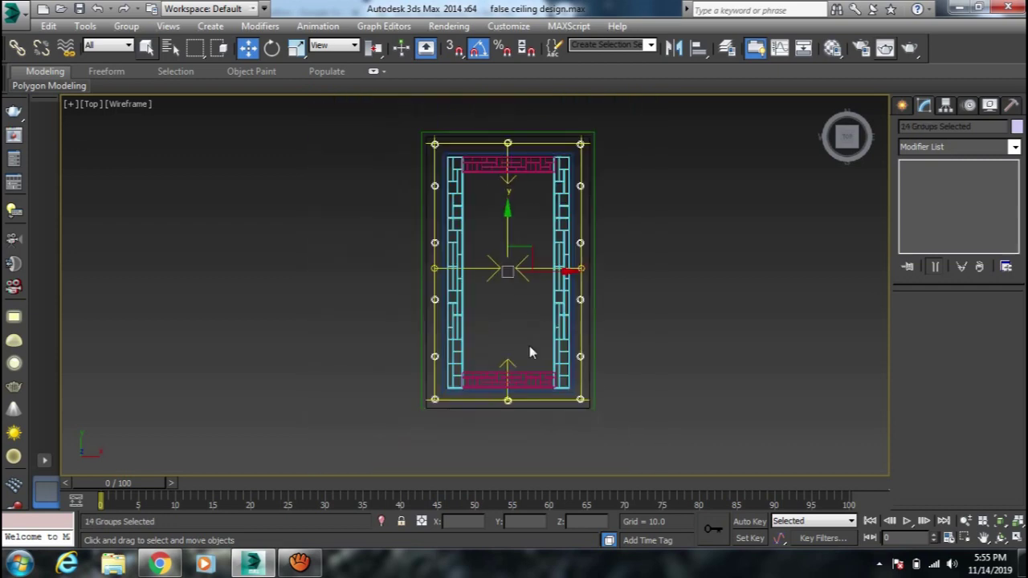
left_click(131, 27)
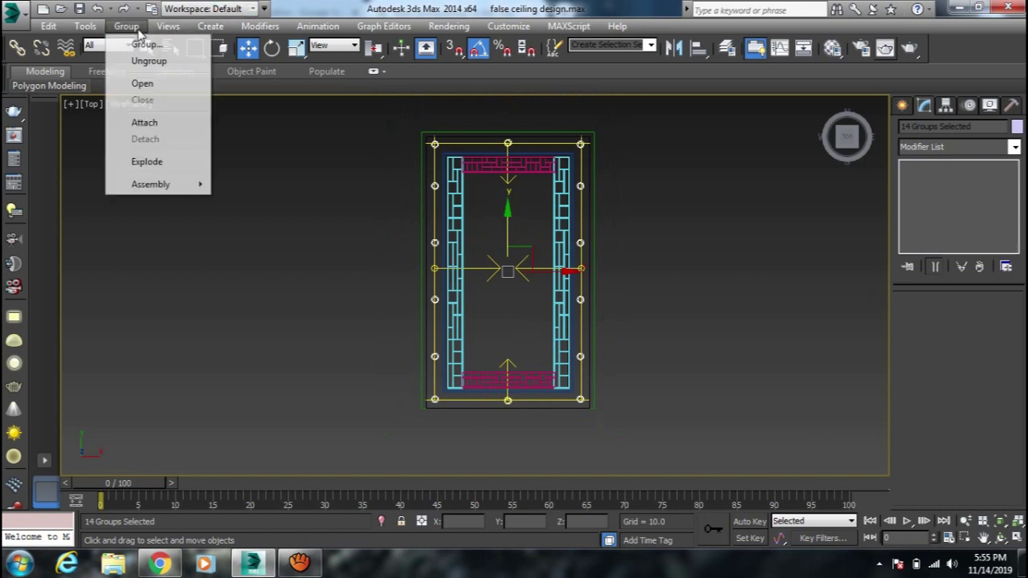
Step: Group the selected ceiling pieces as Group016 and lower it slightly in the Front view
left_click(147, 45)
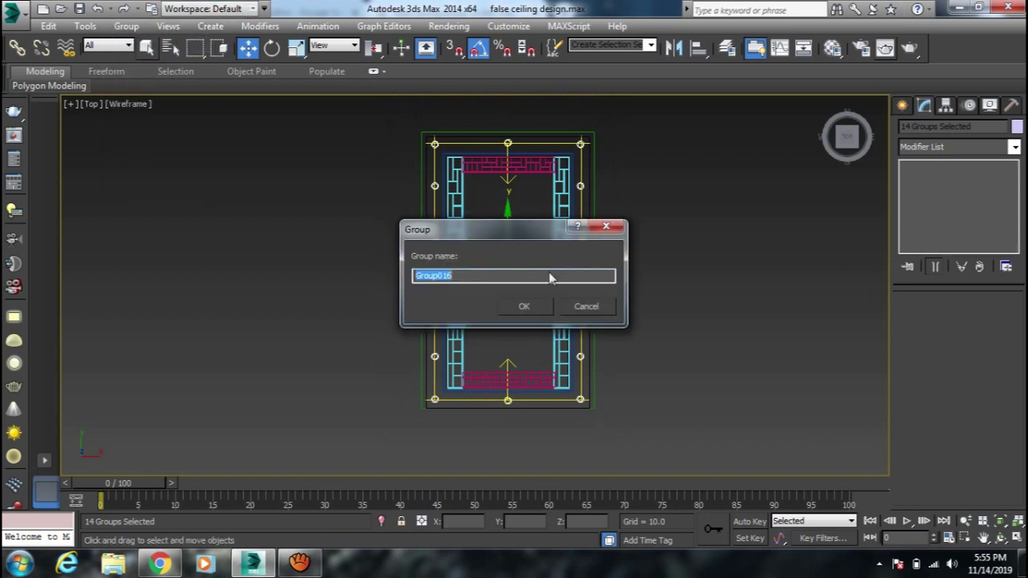
left_click(524, 306)
key("f")
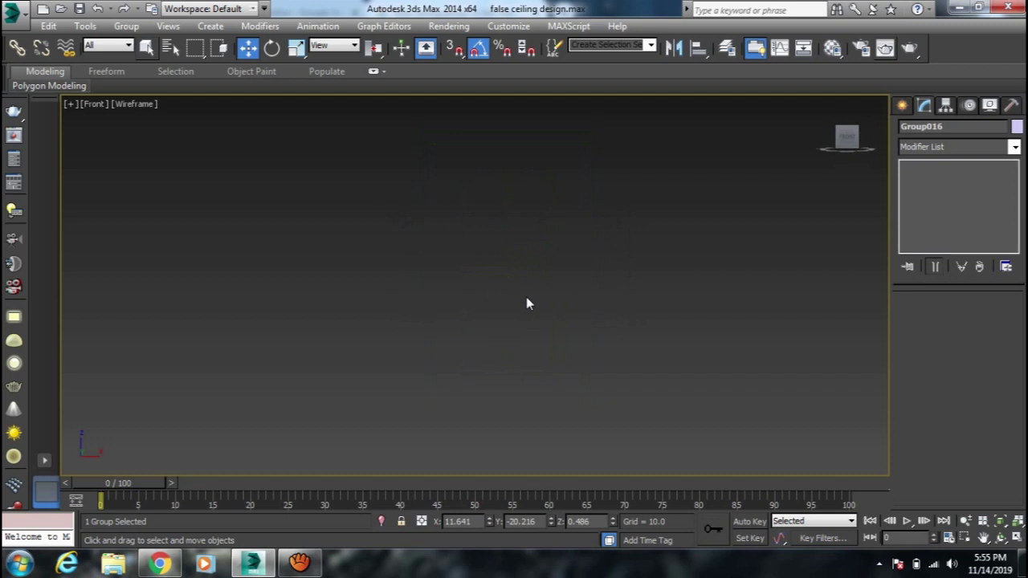
key("z")
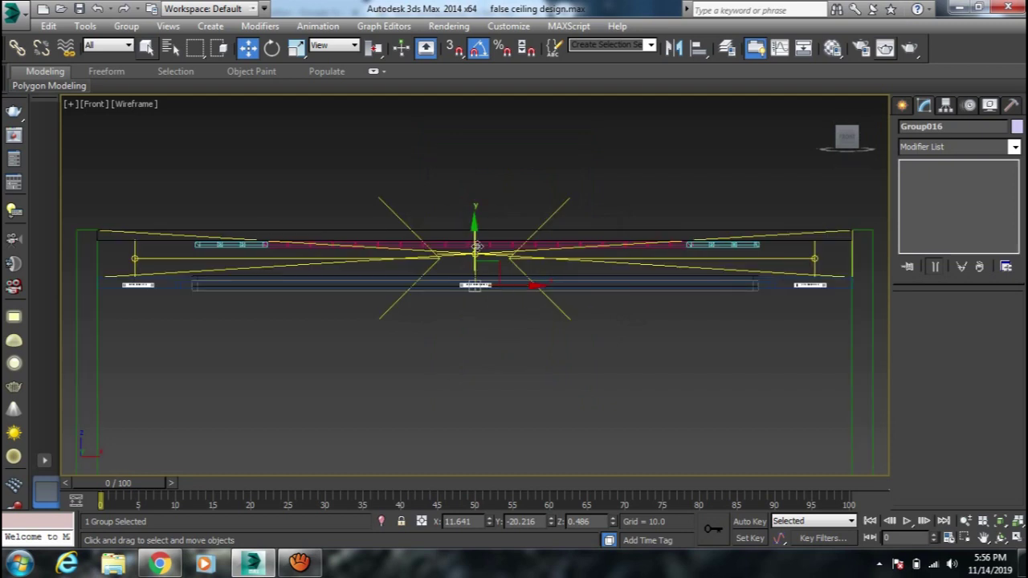
left_click_drag(477, 245, 478, 250)
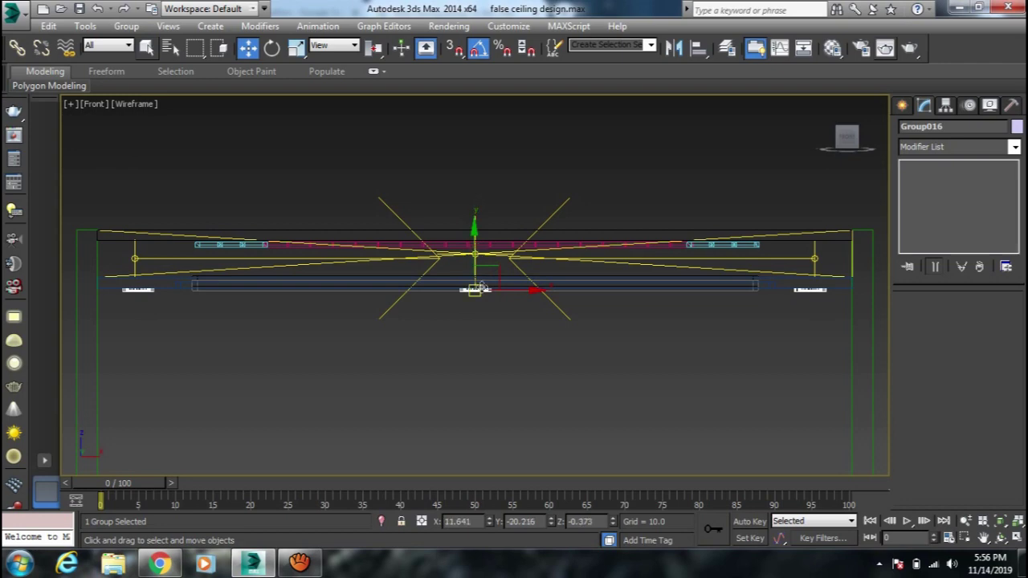
Step: Check the lowered ceiling in a shaded perspective, then return to the wireframe Top view
scroll(493, 358, "down", 5)
mouse_move(493, 359)
middle_mouse_down("alt")
mouse_move(487, 338)
mouse_move(548, 308)
mouse_move(512, 305)
mouse_move(511, 317)
middle_mouse_up("alt")
scroll(481, 323, "up", 3)
key("F3")
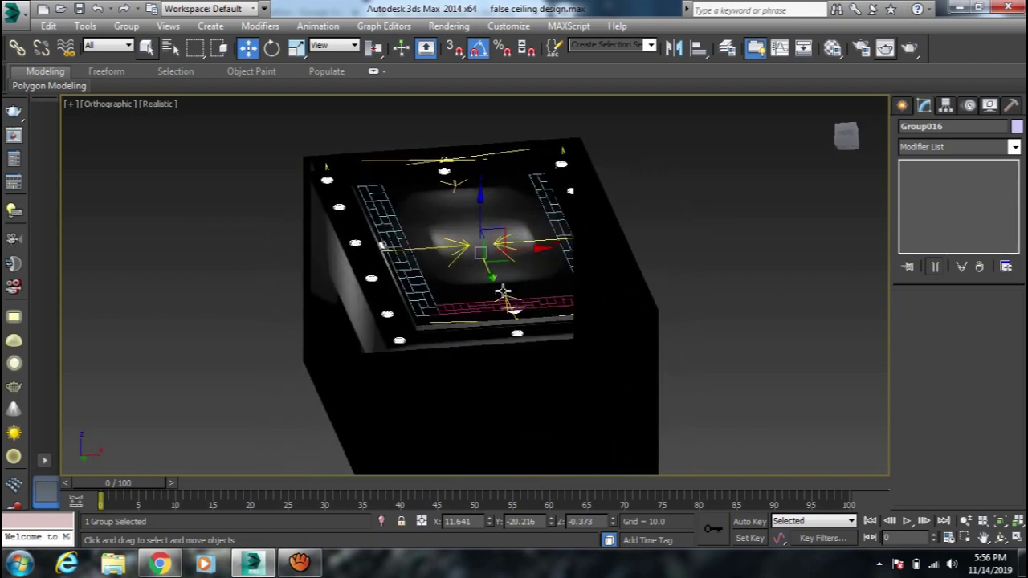
key("t")
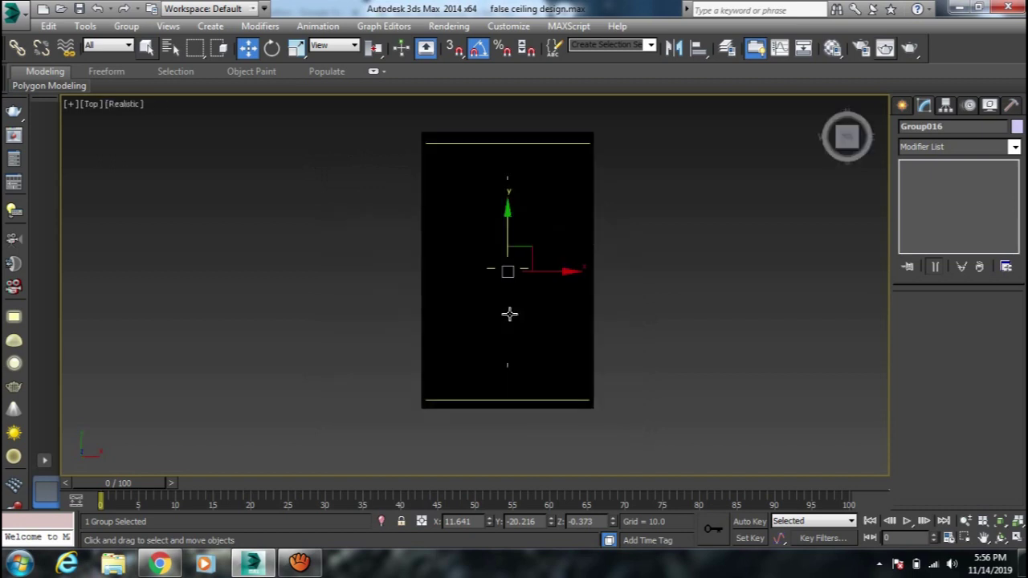
middle_click_drag(561, 341, 546, 351)
key("F3")
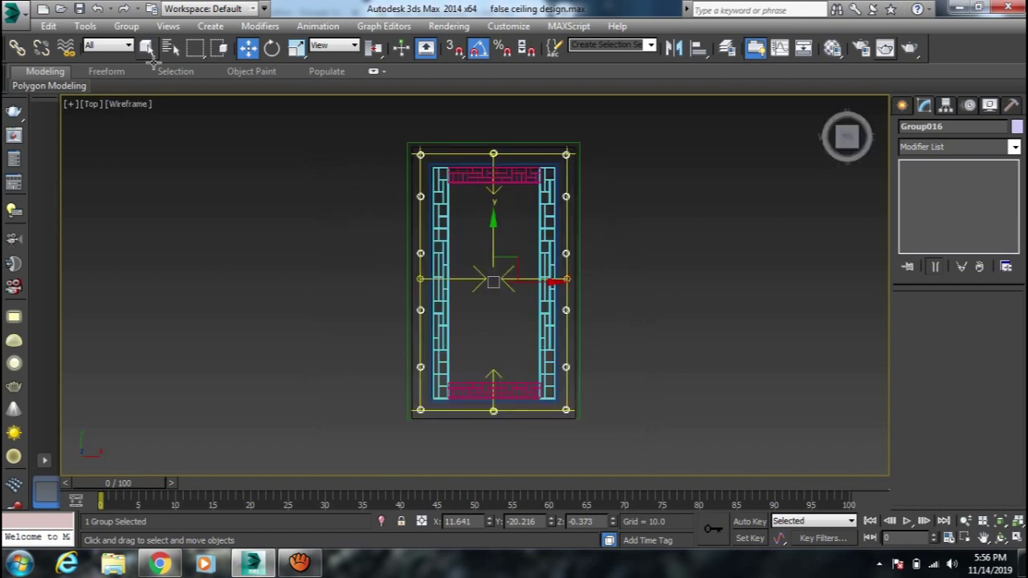
Step: Create a VRayPhysicalCamera at the bottom wall aimed up the room in the Top view
left_click(907, 106)
left_click(960, 130)
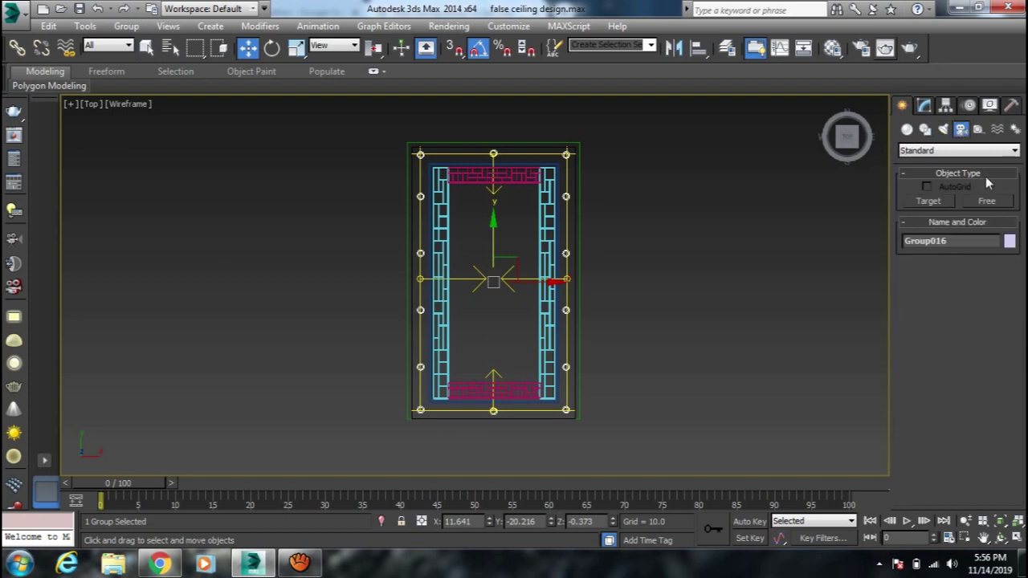
left_click(960, 150)
left_click(923, 176)
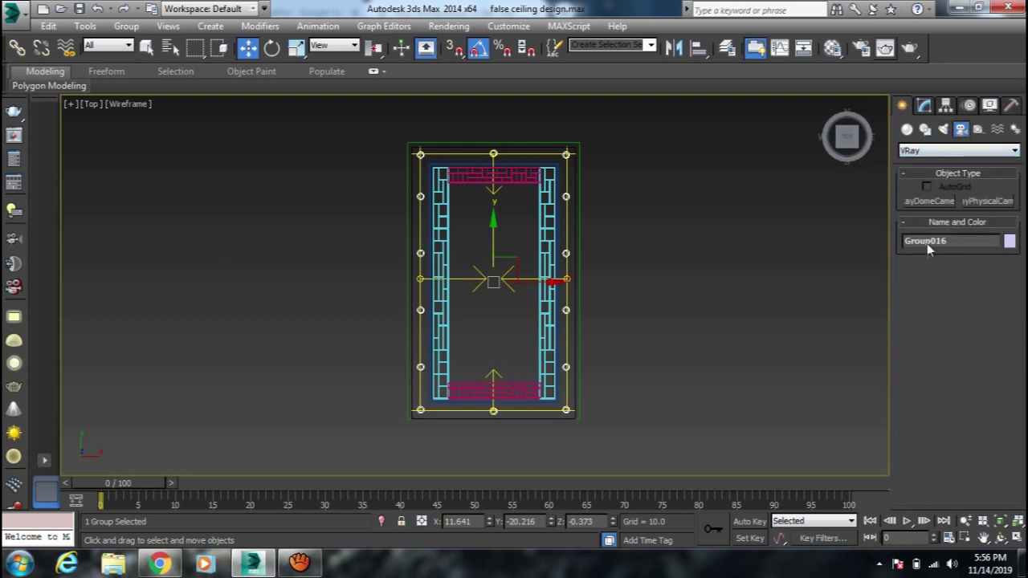
left_click(986, 195)
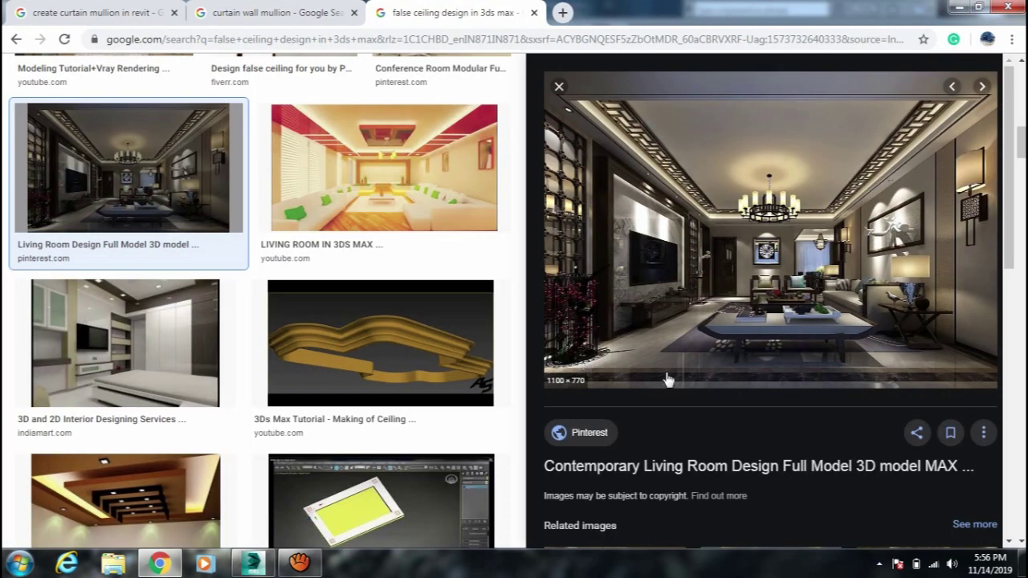
key("alt+Tab")
left_click_drag(510, 393, 510, 316)
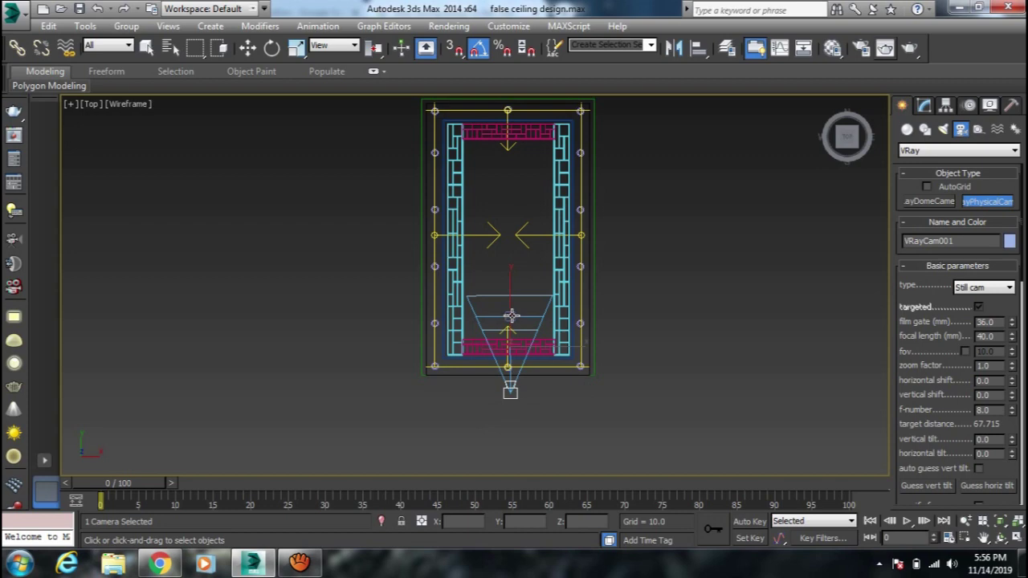
Step: Nudge the camera target sideways and shift the camera slightly left to centre it
scroll(514, 332, "up", 4)
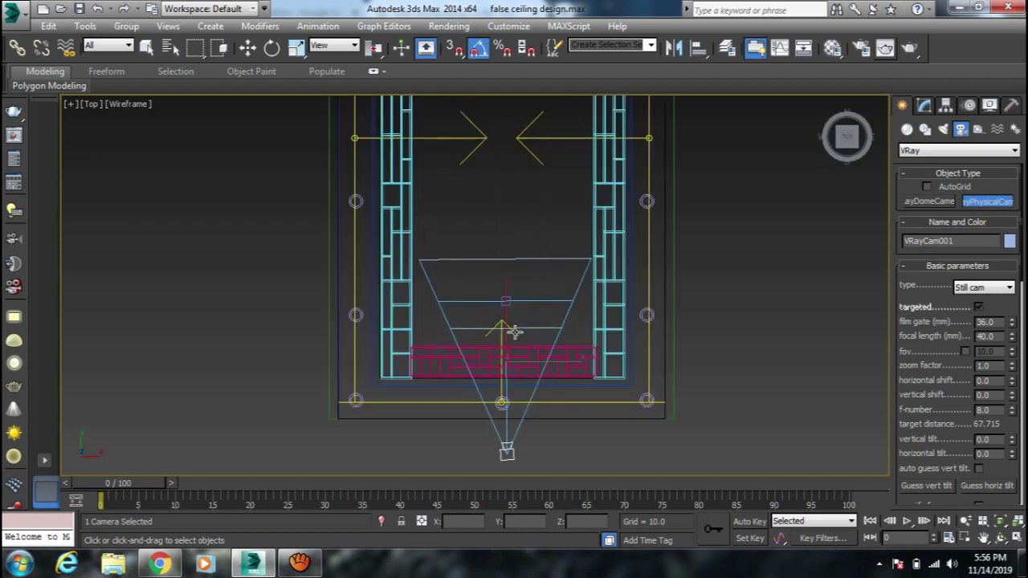
key("w")
scroll(514, 303, "up", 2)
left_click(504, 301)
middle_click_drag(531, 324, 557, 276)
left_click_drag(543, 249, 545, 246)
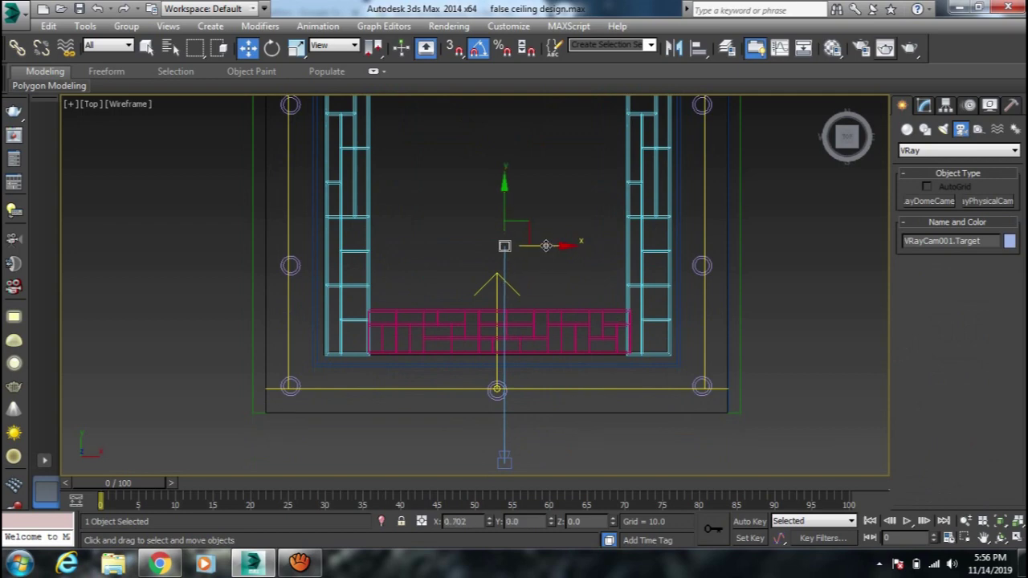
scroll(525, 356, "down", 2)
scroll(525, 378, "down", 1)
left_click(521, 376)
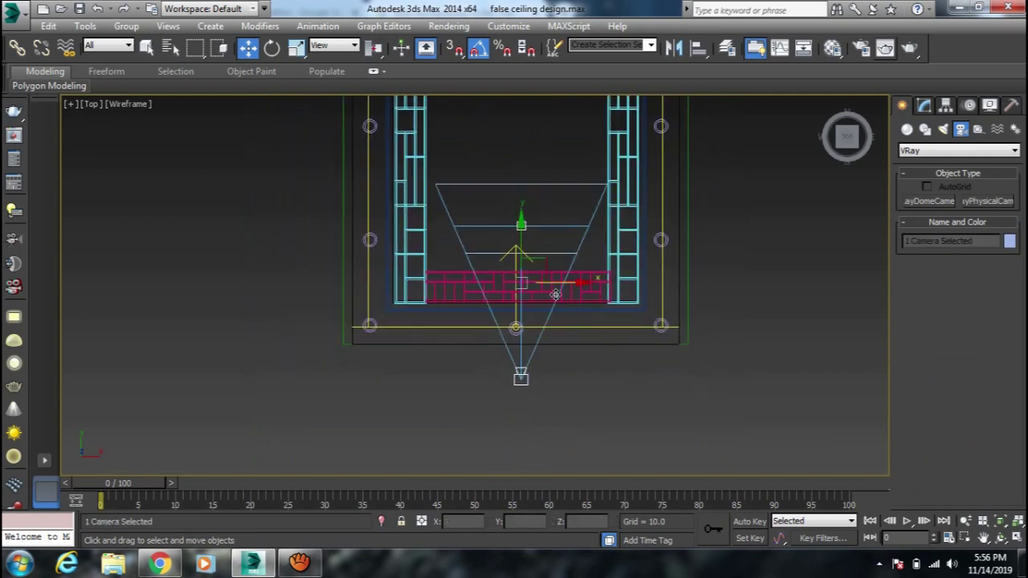
left_click_drag(557, 282, 551, 286)
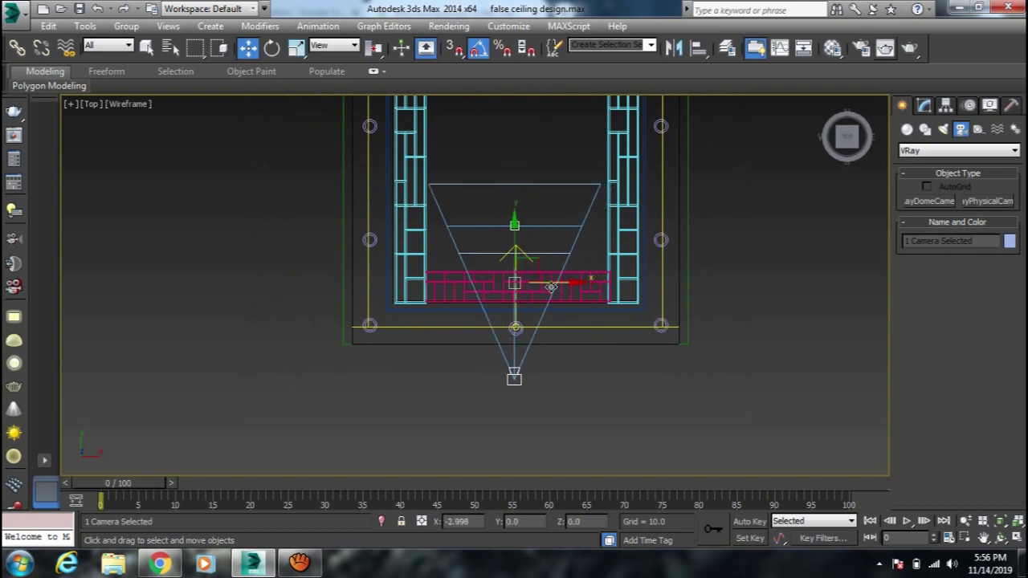
scroll(551, 286, "down", 1)
scroll(551, 287, "down", 1)
Step: Lower the camera to mid-height in the Front view and look through VRayCam001
key("f")
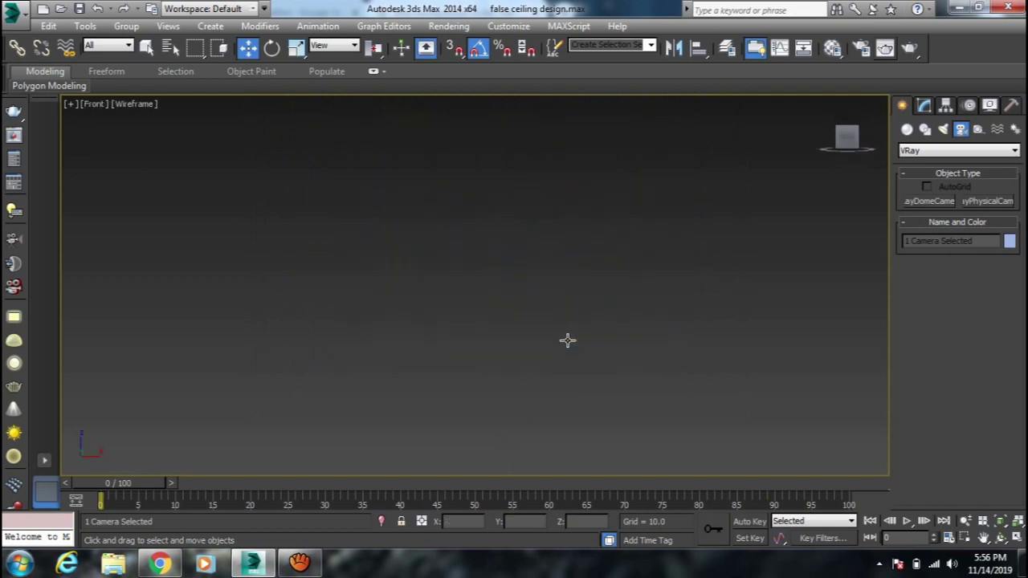
scroll(566, 346, "down", 4)
scroll(566, 346, "down", 2)
scroll(566, 346, "down", 1)
middle_click_drag(566, 346, 495, 153)
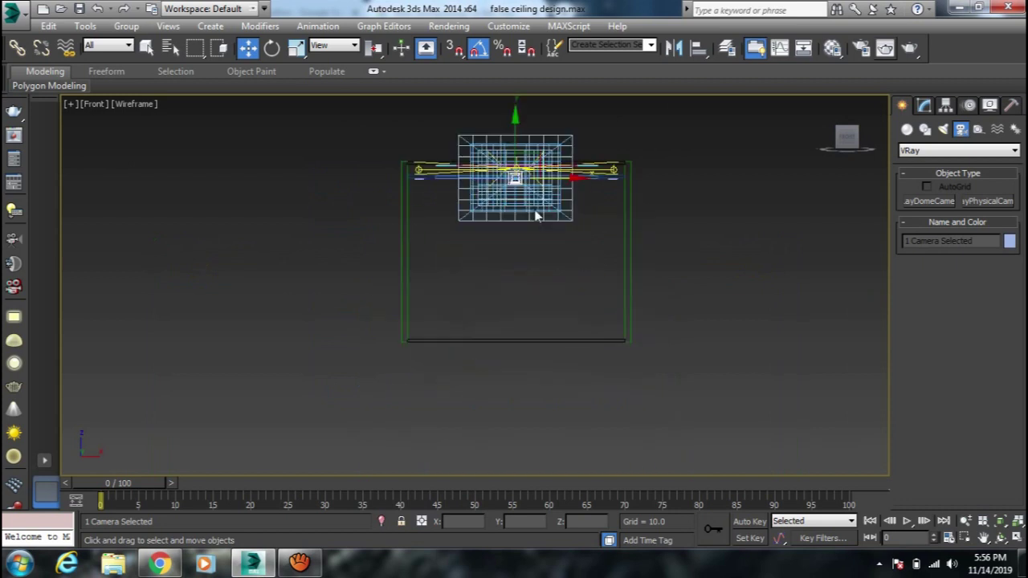
left_click_drag(510, 114, 509, 215)
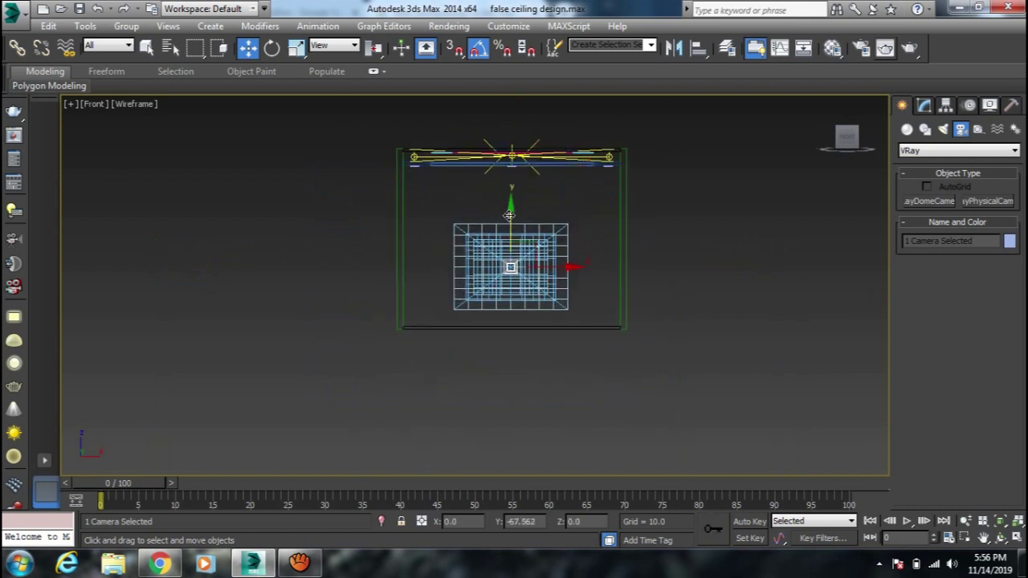
left_click(753, 289)
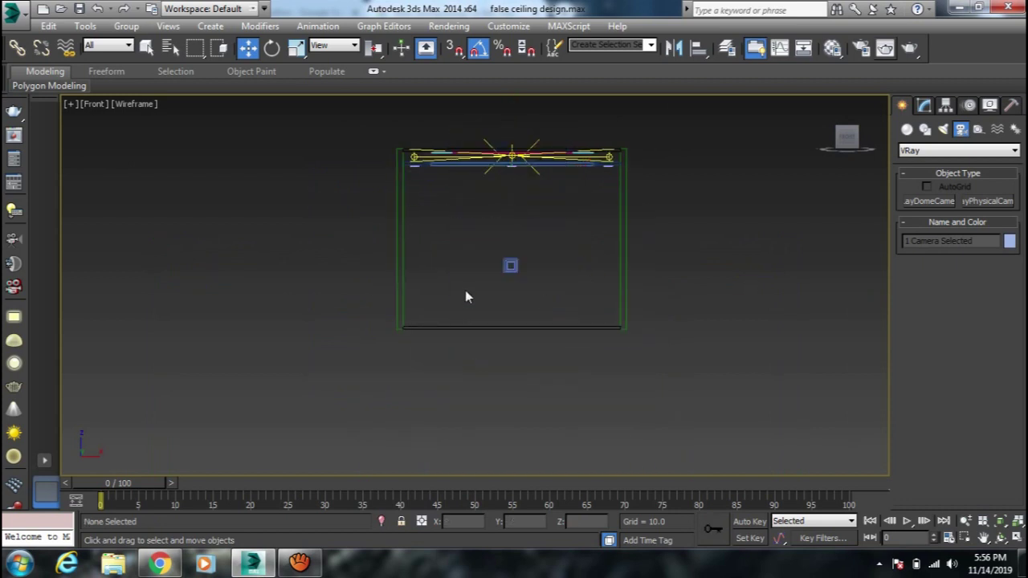
left_click(506, 271)
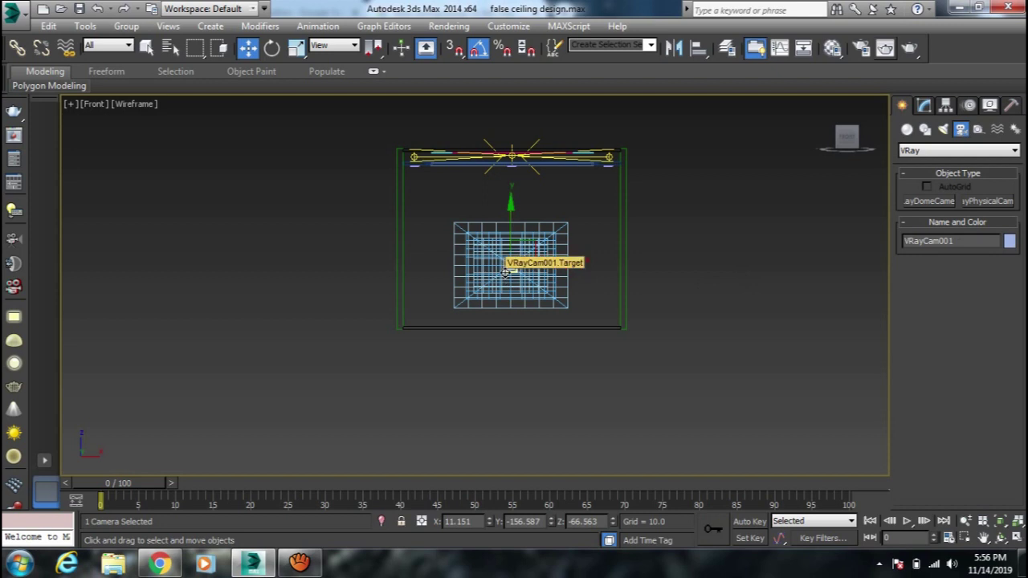
key("c")
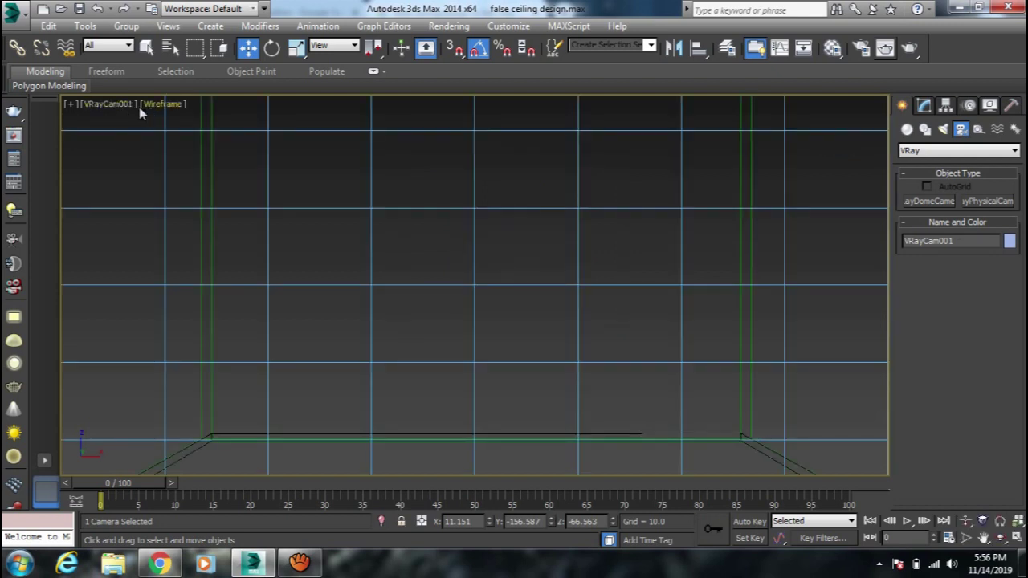
Step: Set the viewport to VRayCam001 and give the camera a 24 mm focal length
left_click(119, 109)
left_click(436, 126)
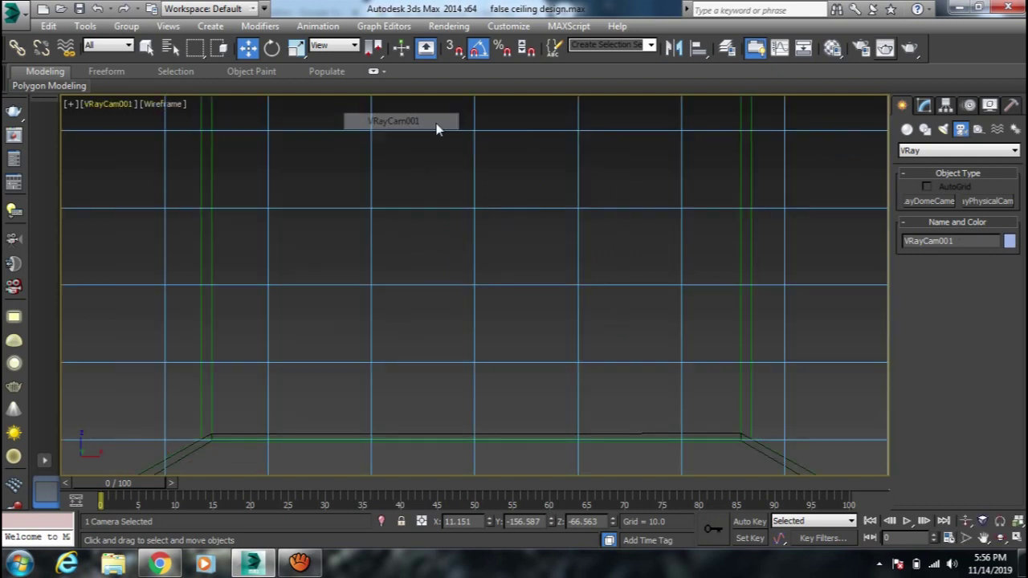
left_click(924, 106)
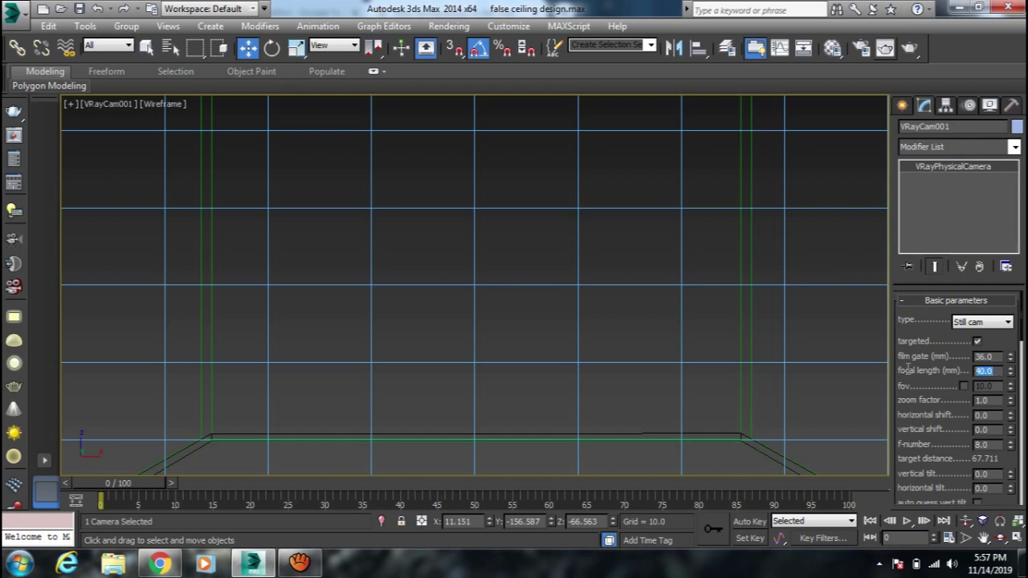
type("4")
key("Return")
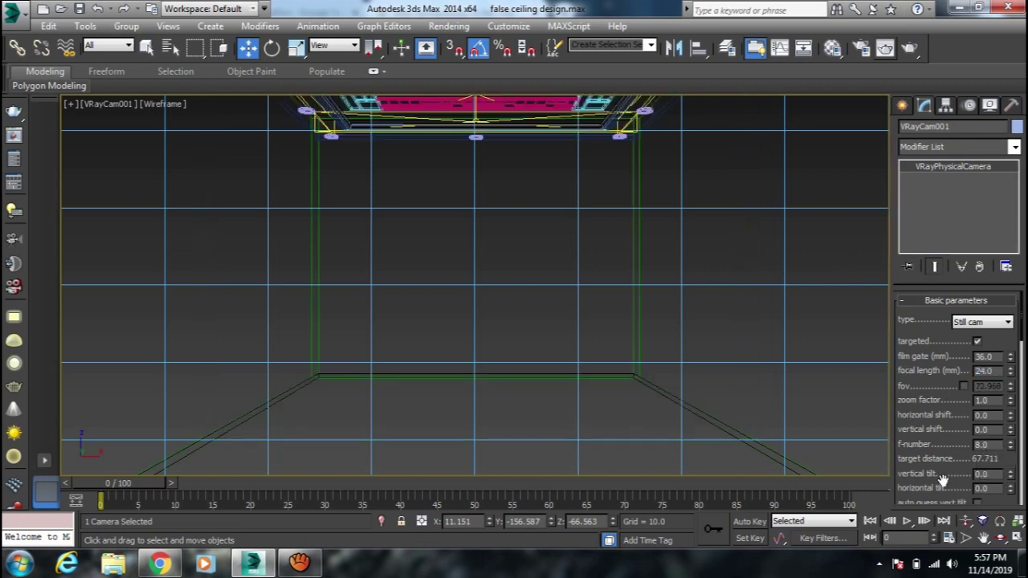
Step: Set the camera's white balance to custom pure white and turn off vignetting
left_click_drag(948, 482, 938, 378)
scroll(937, 377, "down", 2)
scroll(938, 378, "down", 2)
left_click(969, 415)
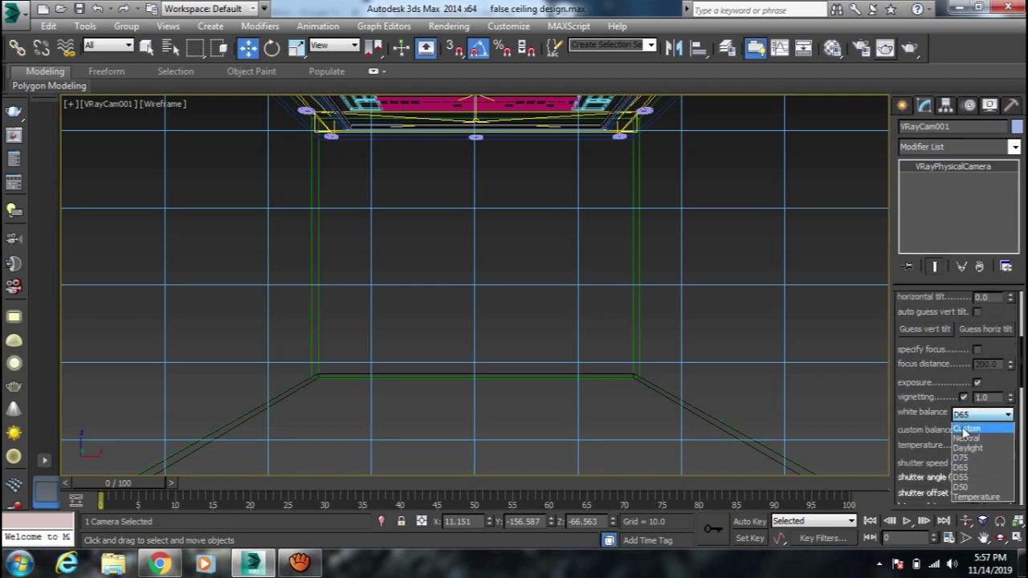
left_click(964, 448)
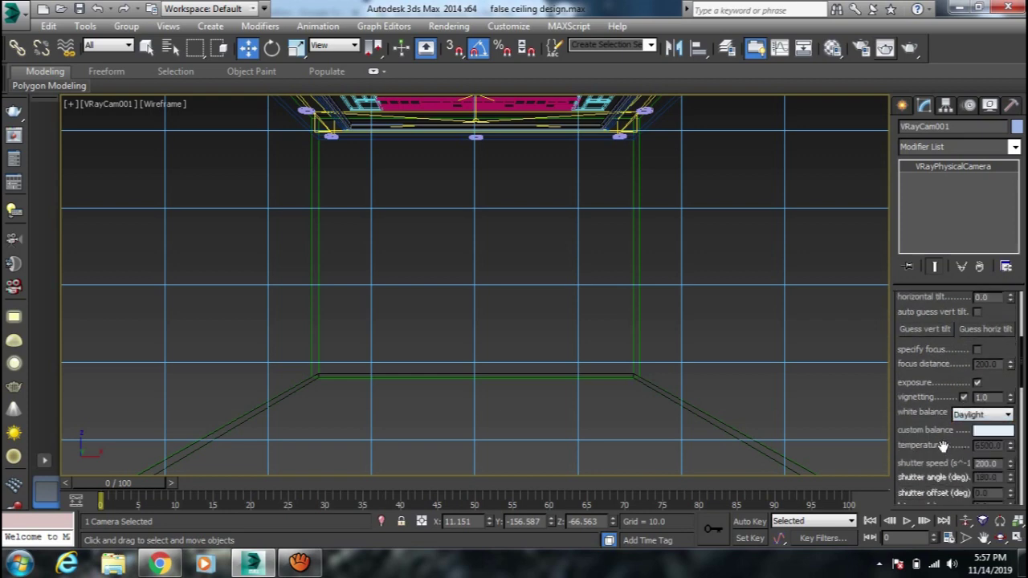
scroll(960, 401, "down", 2)
left_click(966, 352)
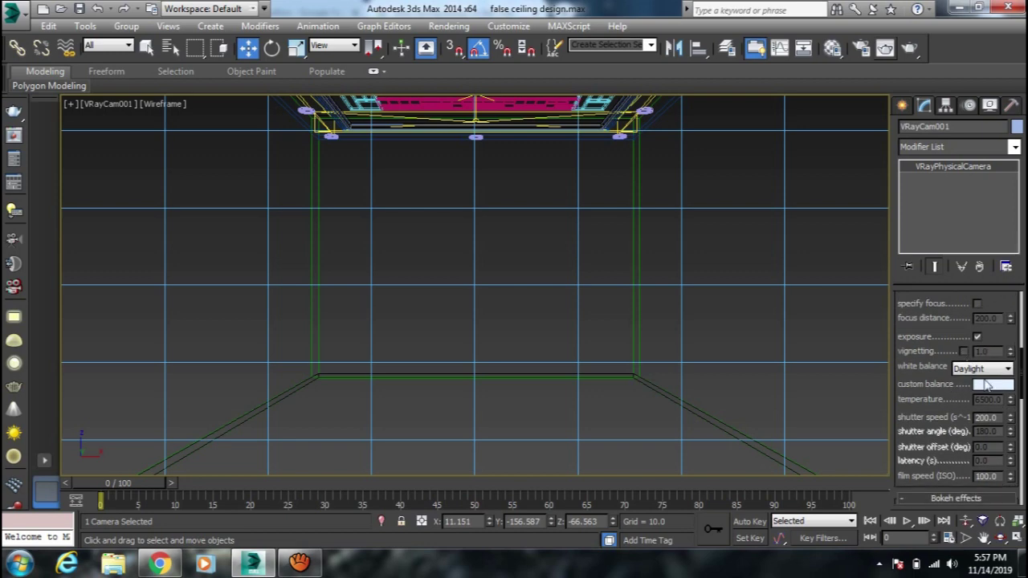
left_click(987, 385)
left_click_drag(428, 190, 468, 244)
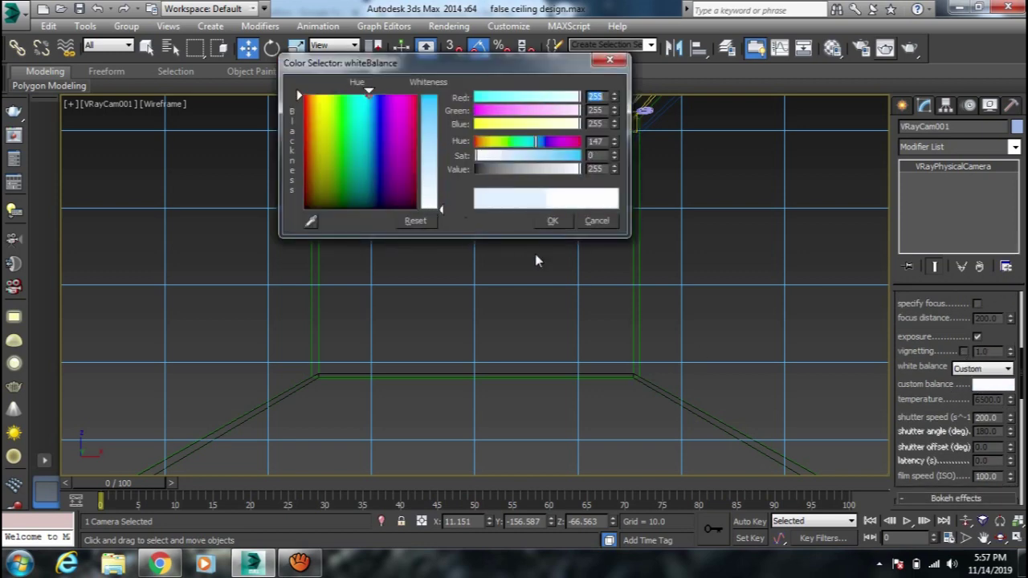
left_click(553, 222)
Step: Set the camera's shutter speed to 100 and film speed (ISO) to 200
scroll(970, 402, "down", 1)
scroll(972, 377, "down", 2)
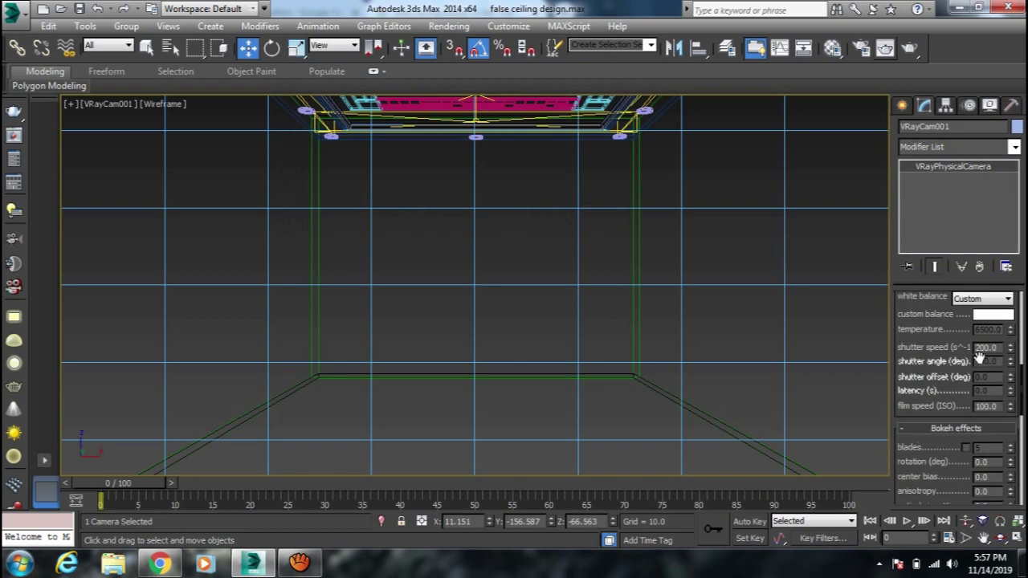
double_click(993, 348)
type("100")
double_click(986, 407)
left_click(610, 400)
key("g")
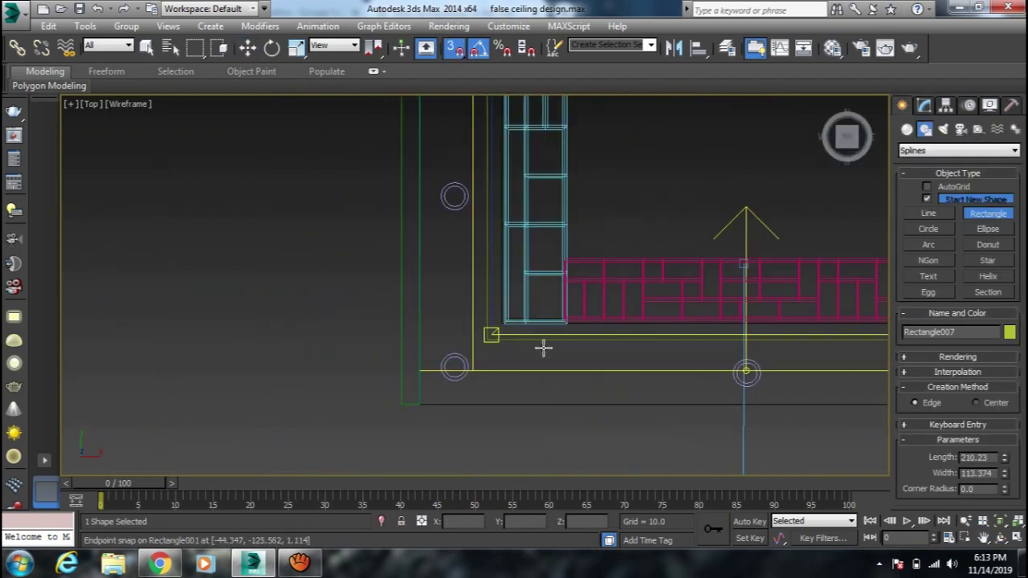
Step: Undo the half-drawn rectangle and redraw it snapped corner to corner across the ceiling
scroll(498, 371, "up", 1)
scroll(498, 370, "up", 1)
scroll(499, 369, "down", 1)
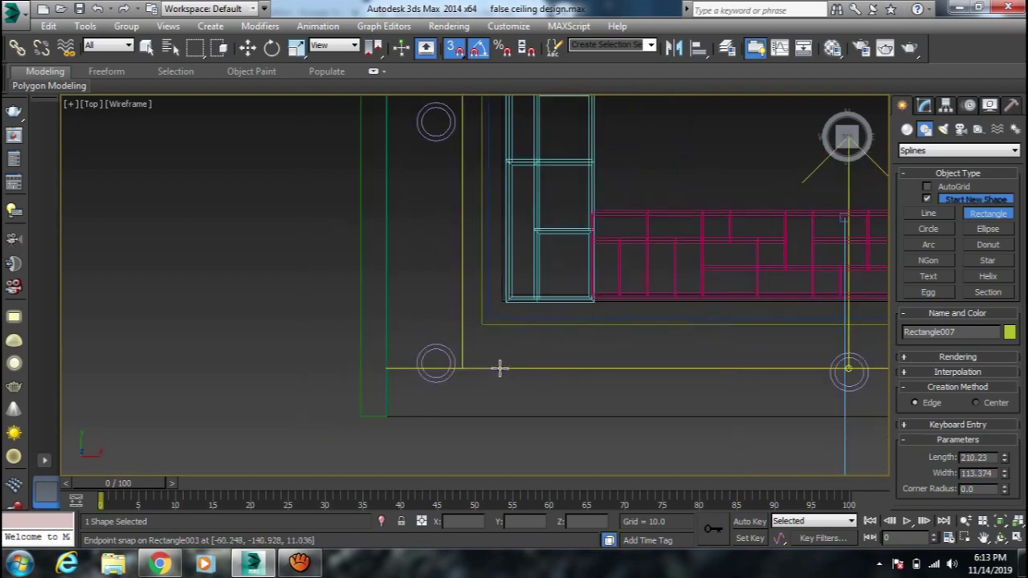
key("ctrl+z")
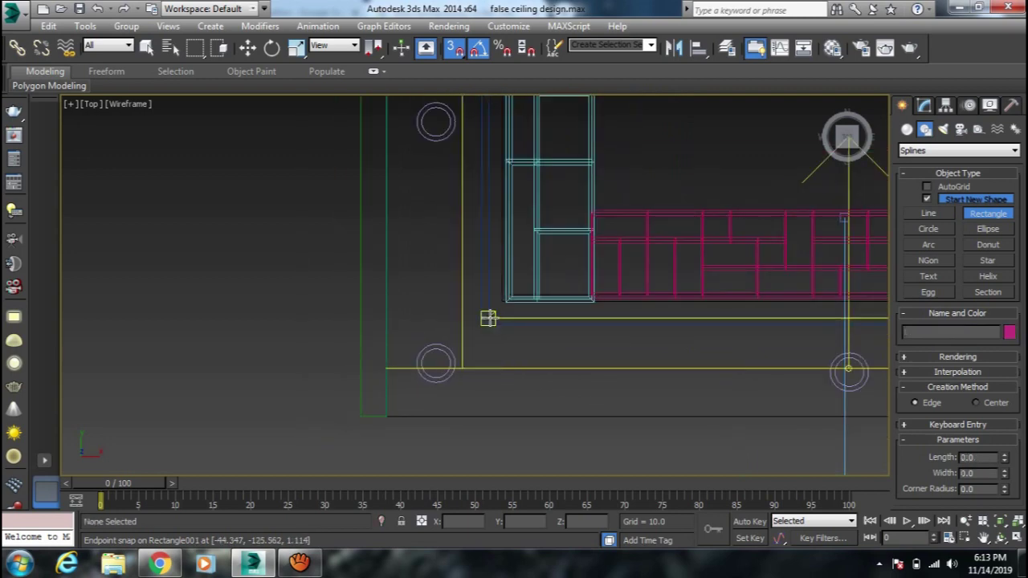
left_click_drag(487, 318, 624, 239)
scroll(634, 241, "down", 3)
scroll(636, 282, "down", 2)
scroll(643, 241, "up", 2)
middle_click_drag(698, 120, 613, 241)
scroll(613, 241, "up", 3)
scroll(603, 256, "up", 3)
left_click_drag(602, 257, 595, 256)
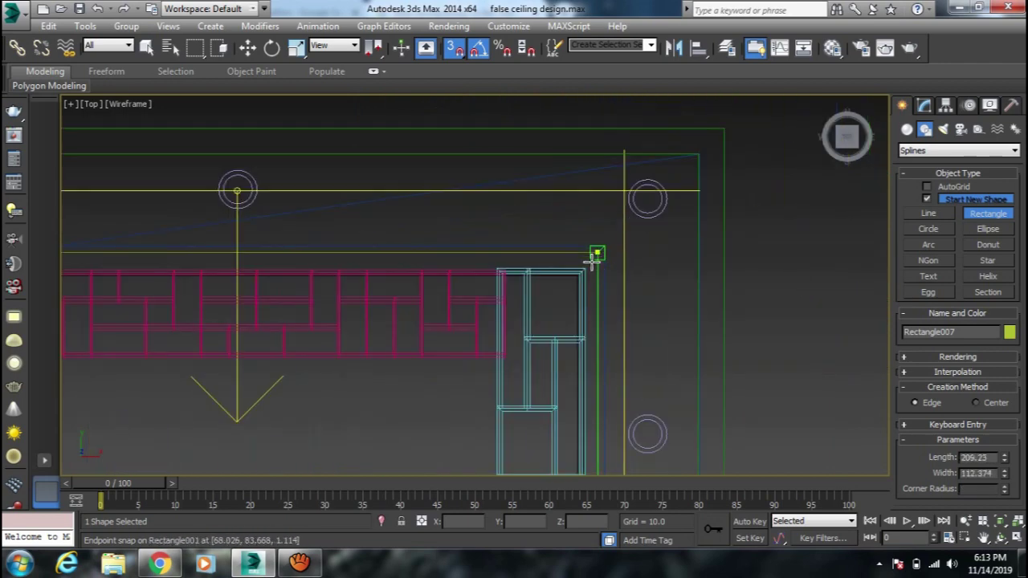
scroll(613, 344, "down", 3)
scroll(571, 191, "down", 2)
middle_click_drag(571, 190, 458, 407)
scroll(458, 407, "up", 3)
scroll(475, 394, "down", 2)
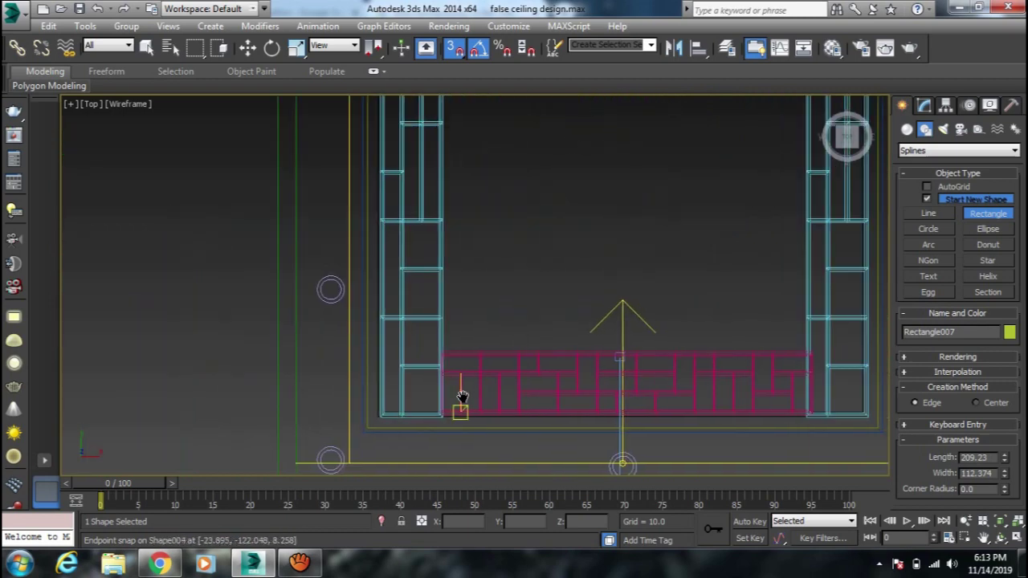
left_click(463, 396)
Step: Nudge Rectangle007 slightly upward so it sits inside the ceiling frame
scroll(461, 394, "down", 3)
scroll(569, 362, "down", 2)
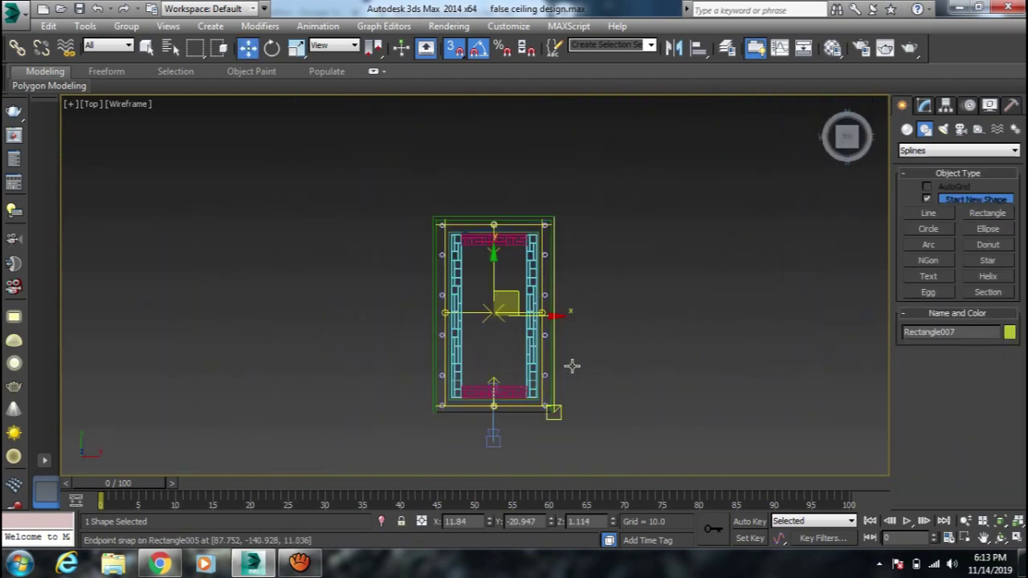
scroll(482, 277, "up", 1)
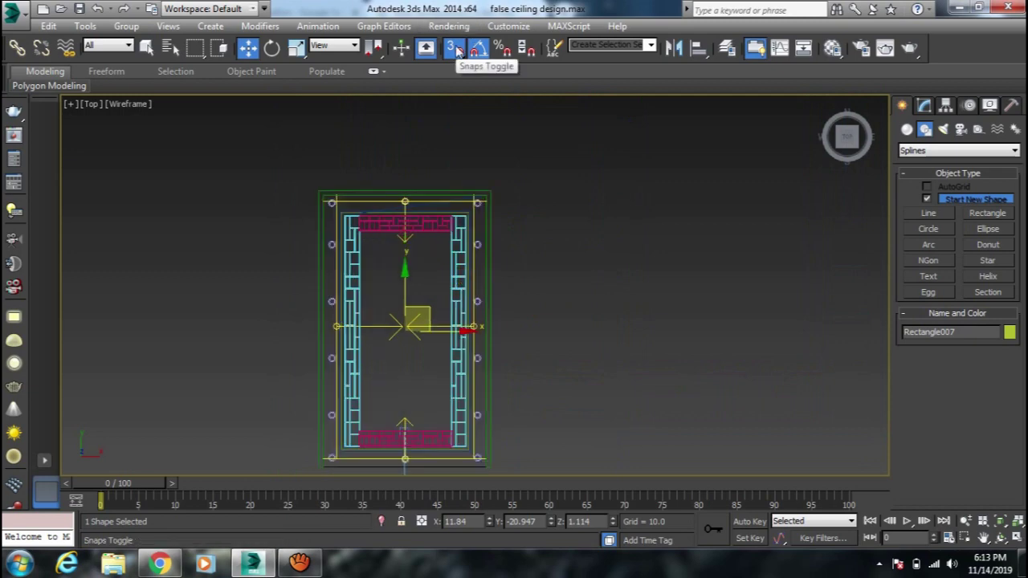
left_click_drag(411, 318, 408, 302)
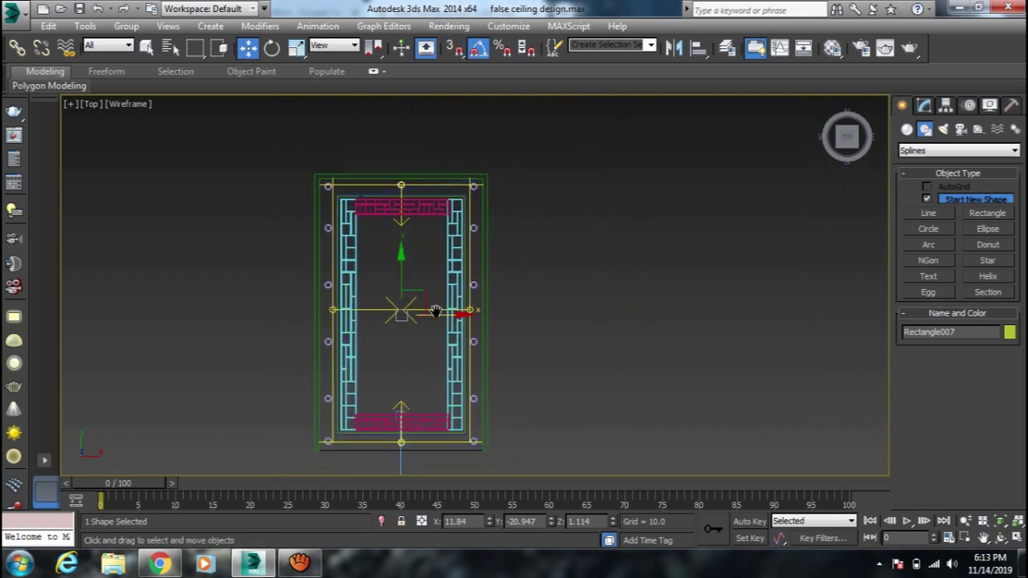
scroll(432, 408, "up", 5)
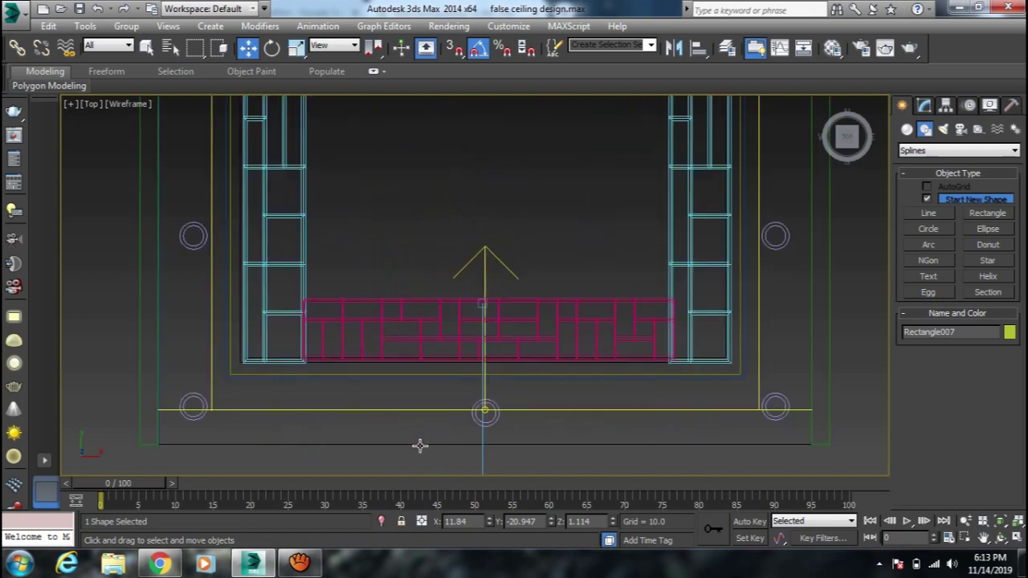
middle_click_drag(420, 443, 394, 399)
left_click(924, 105)
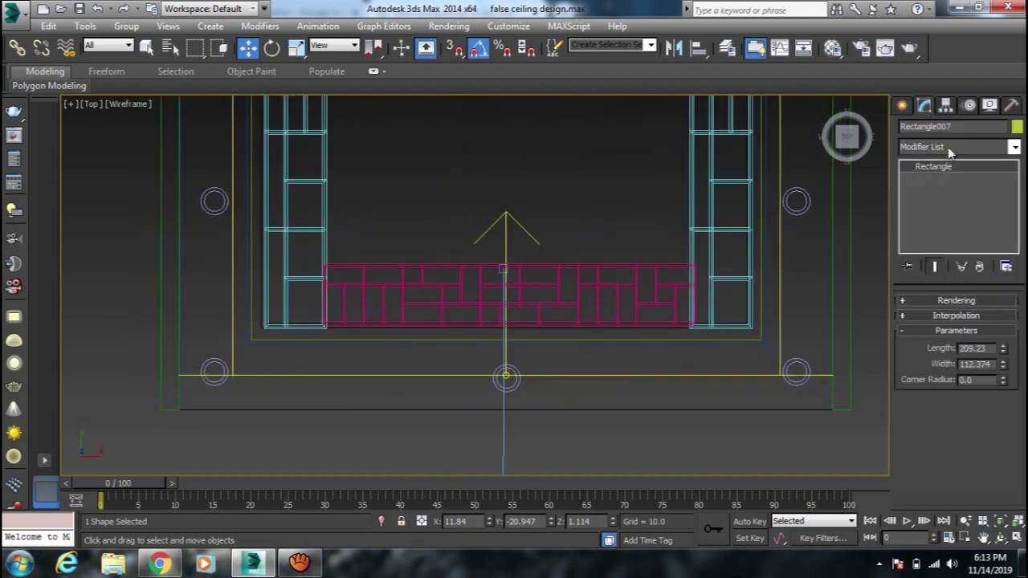
Step: Add an Edit Spline modifier to Rectangle007 from the Modifier List
left_click(948, 147)
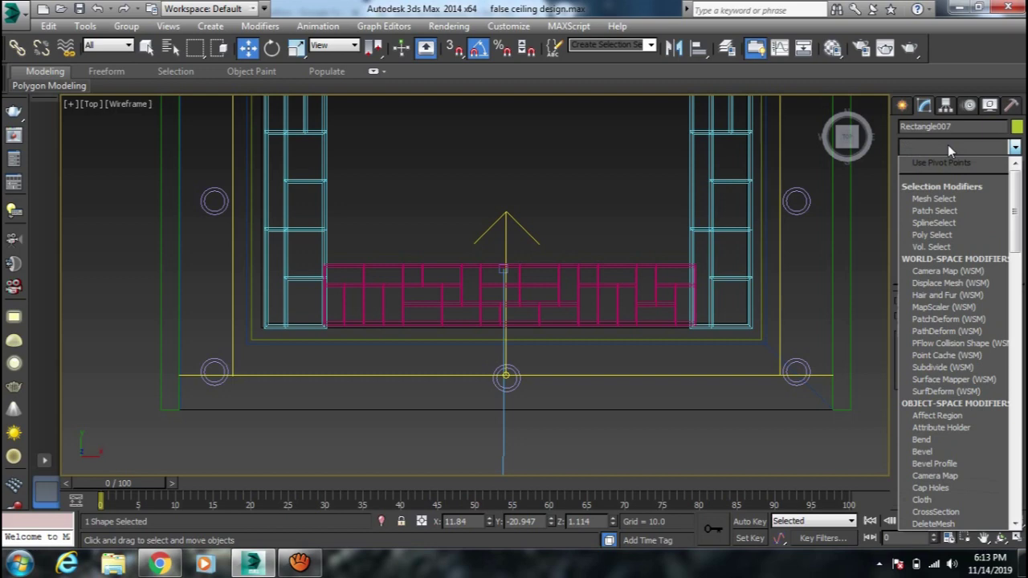
type("Extrude")
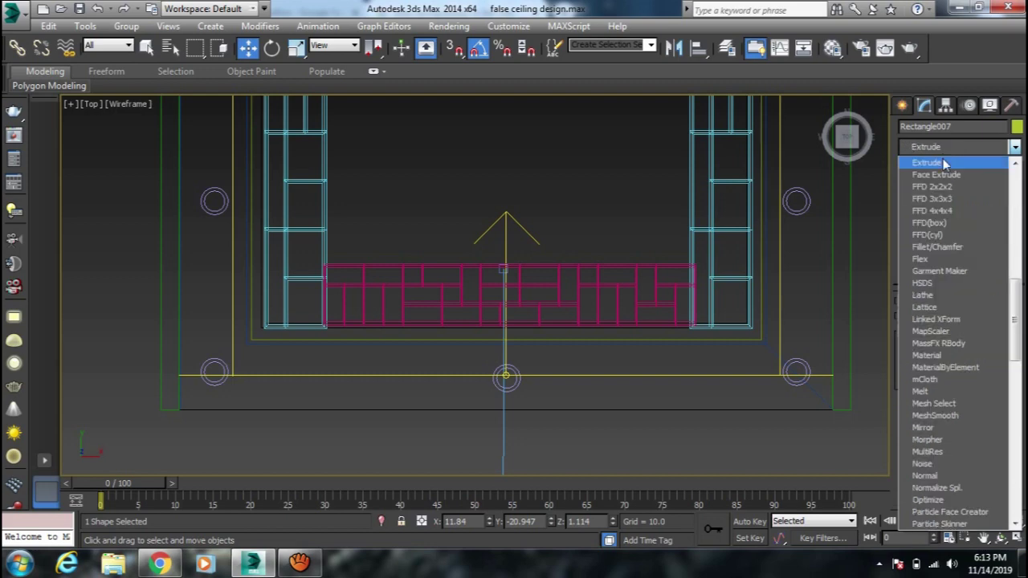
left_click(948, 145)
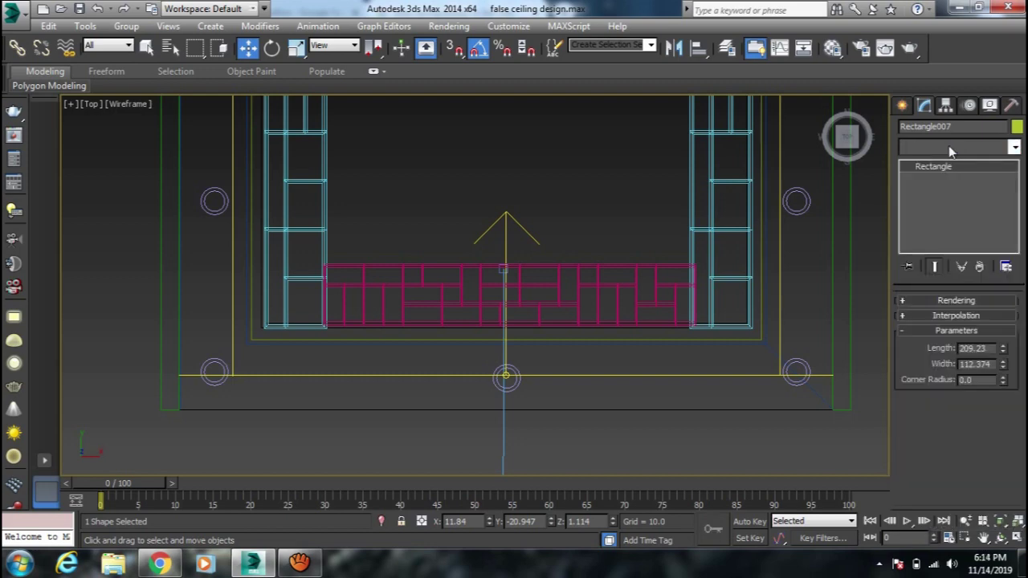
left_click(948, 146)
key("s")
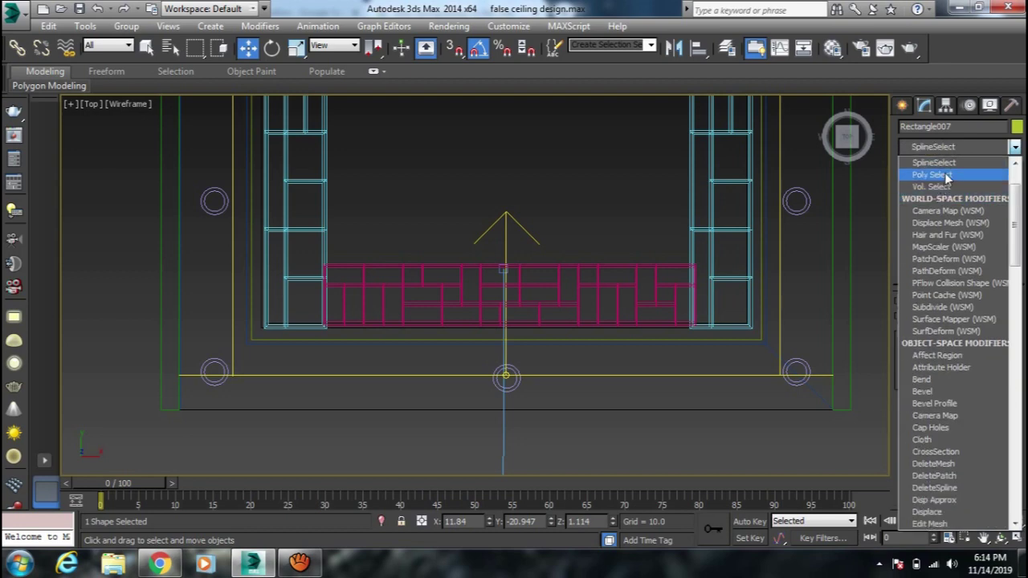
key("e")
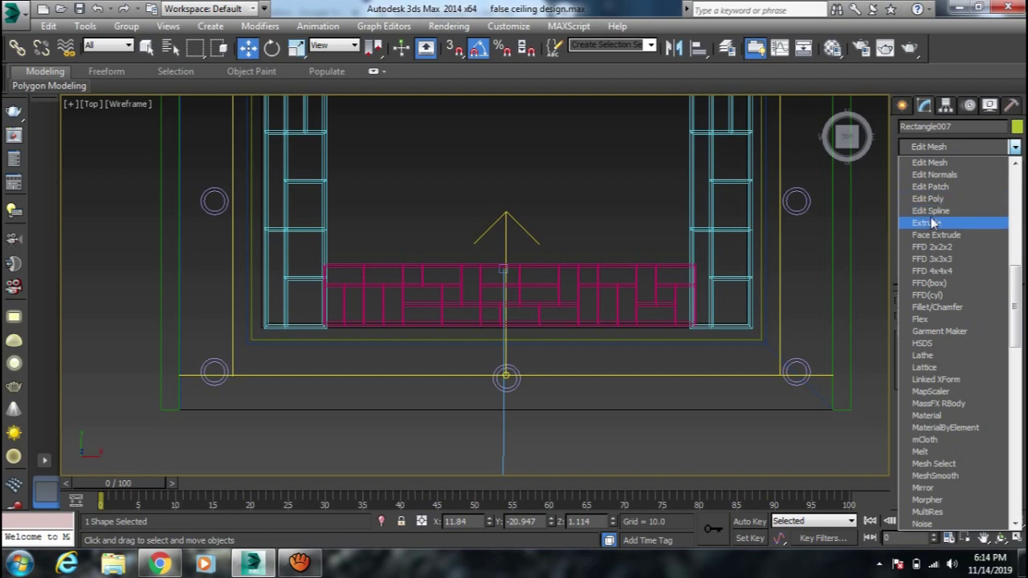
left_click(932, 211)
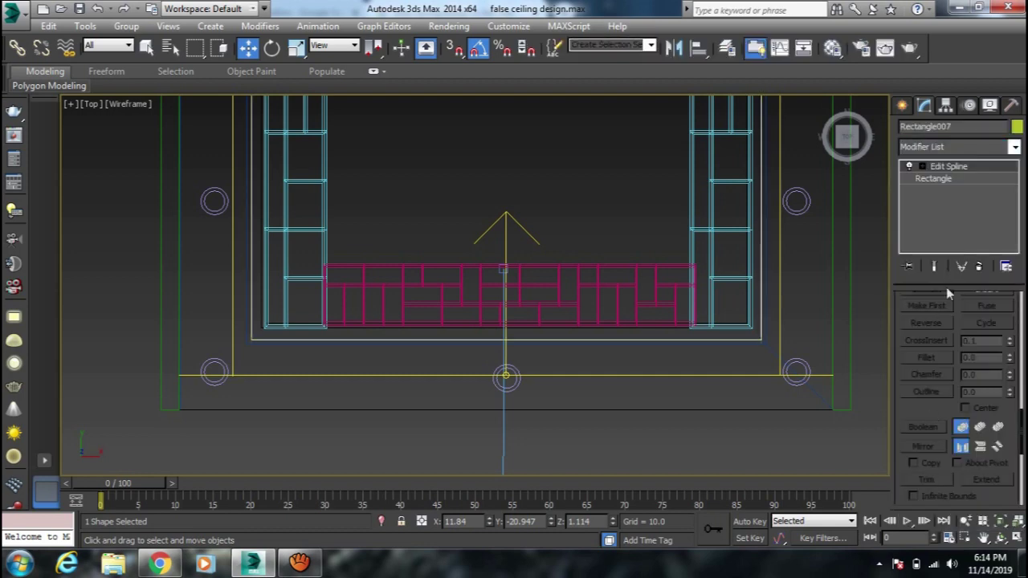
Step: Outline the rectangle at Spline level into a double border, then exit the sub-object level
left_click(922, 167)
left_click(951, 200)
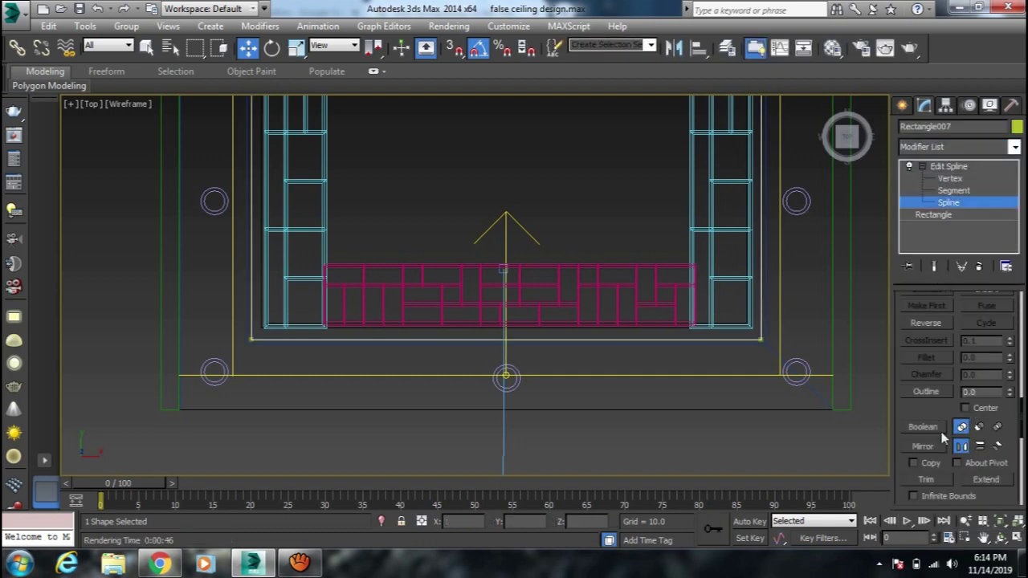
double_click(984, 393)
key("Return")
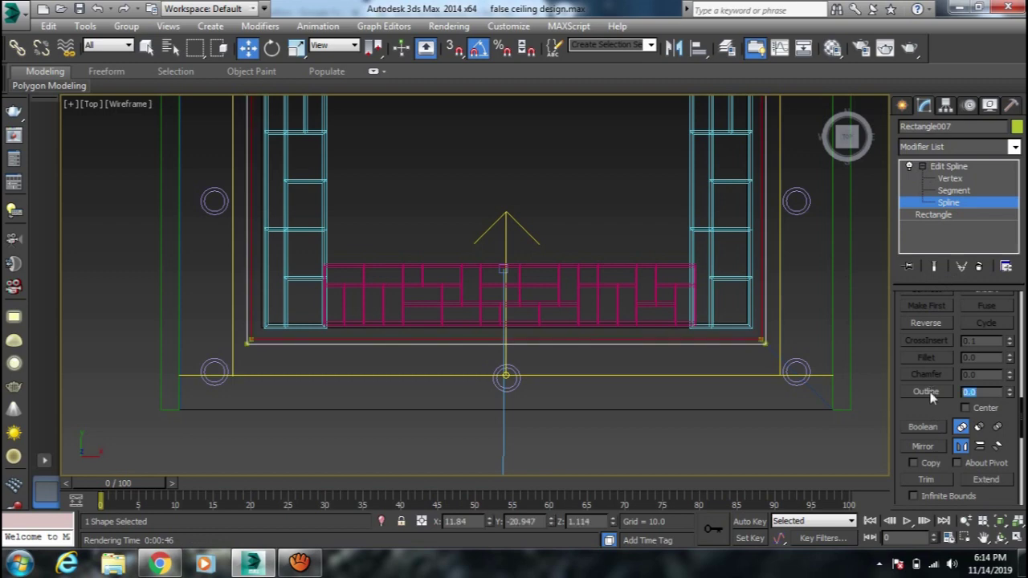
left_click(951, 202)
middle_click_drag(709, 365, 701, 371)
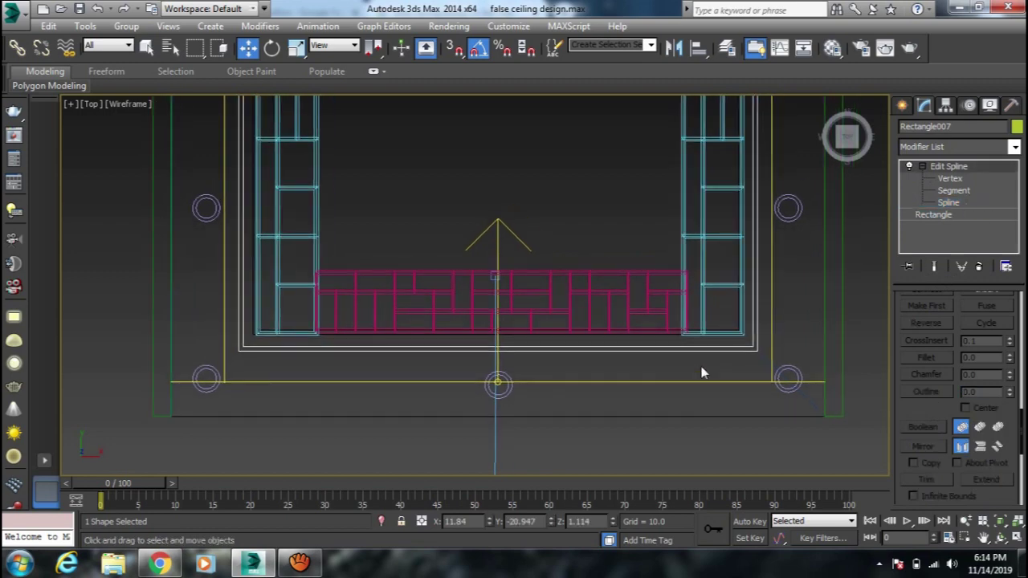
scroll(584, 364, "down", 2)
middle_click_drag(585, 364, 573, 367)
Step: Switch to the Front view and frame, pan, orbit and zoom around the ceiling splines
key("f")
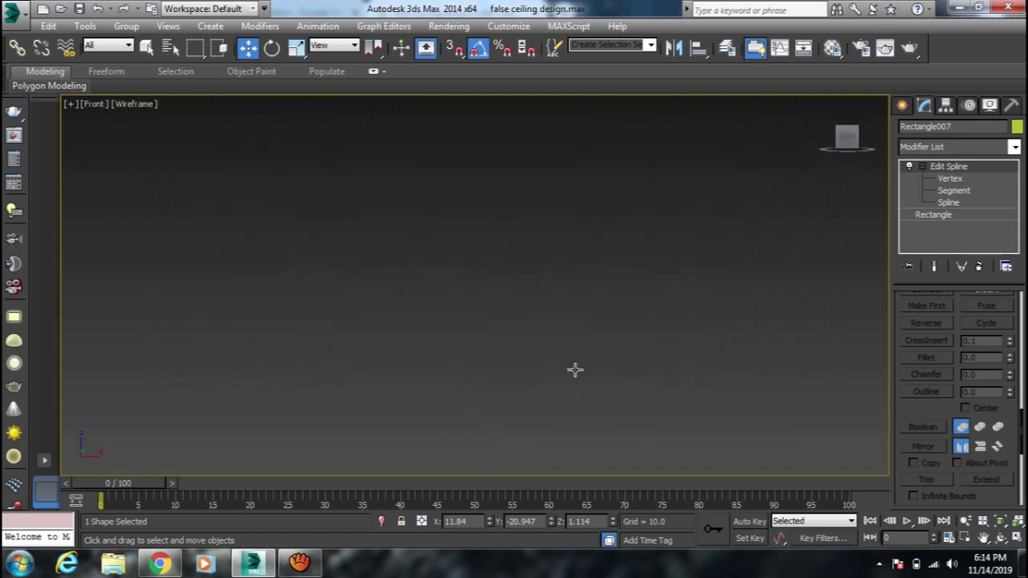
key("z")
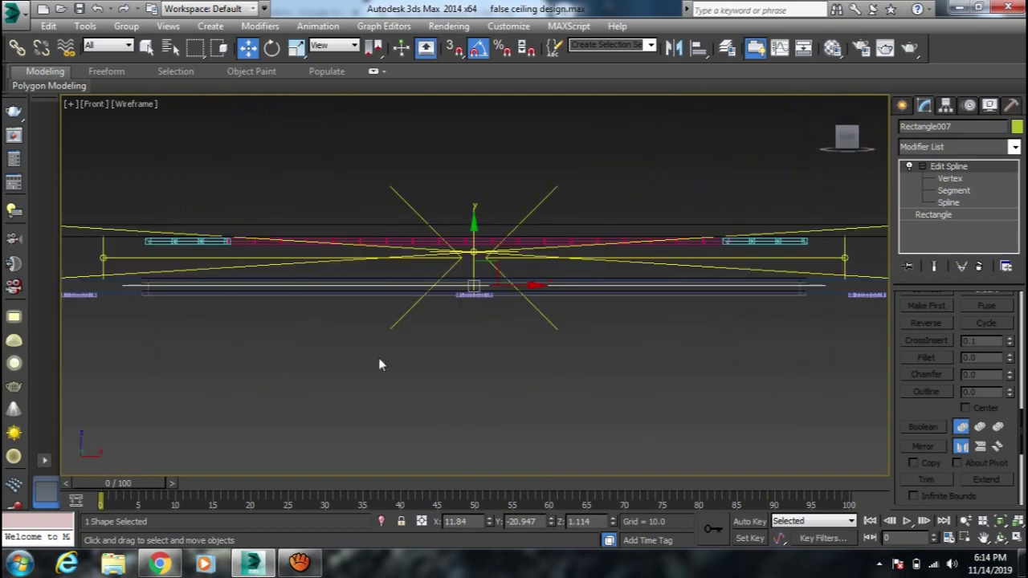
middle_click_drag(378, 362, 431, 356)
scroll(433, 363, "down", 2)
scroll(433, 362, "up", 2)
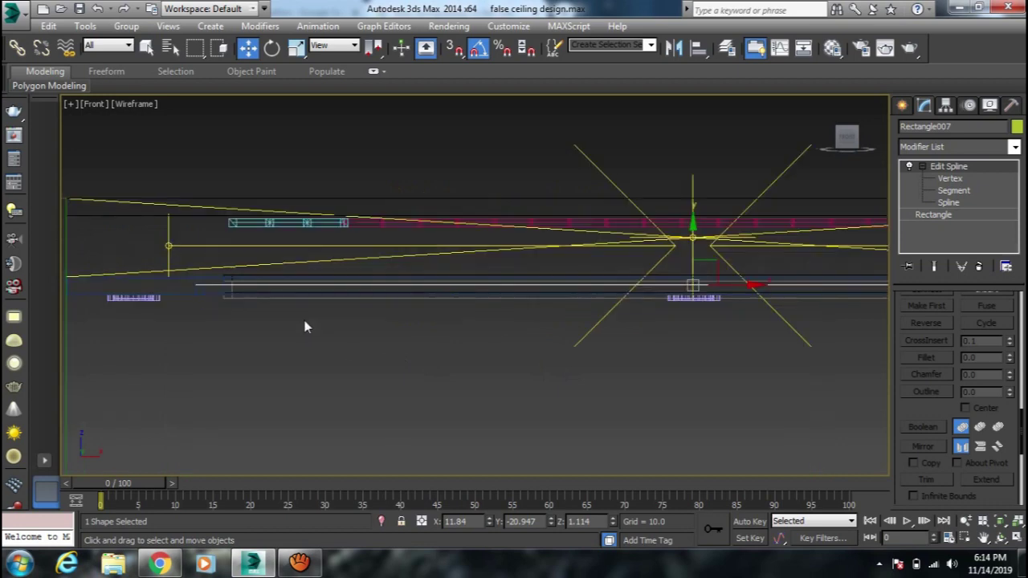
scroll(303, 326, "up", 3)
mouse_move(191, 303)
middle_mouse_down()
mouse_move(503, 328)
mouse_move(452, 346)
mouse_move(771, 288)
mouse_move(654, 227)
middle_mouse_up()
left_click_drag(626, 230, 636, 240)
scroll(636, 240, "down", 3)
middle_click_drag(551, 300, 626, 294)
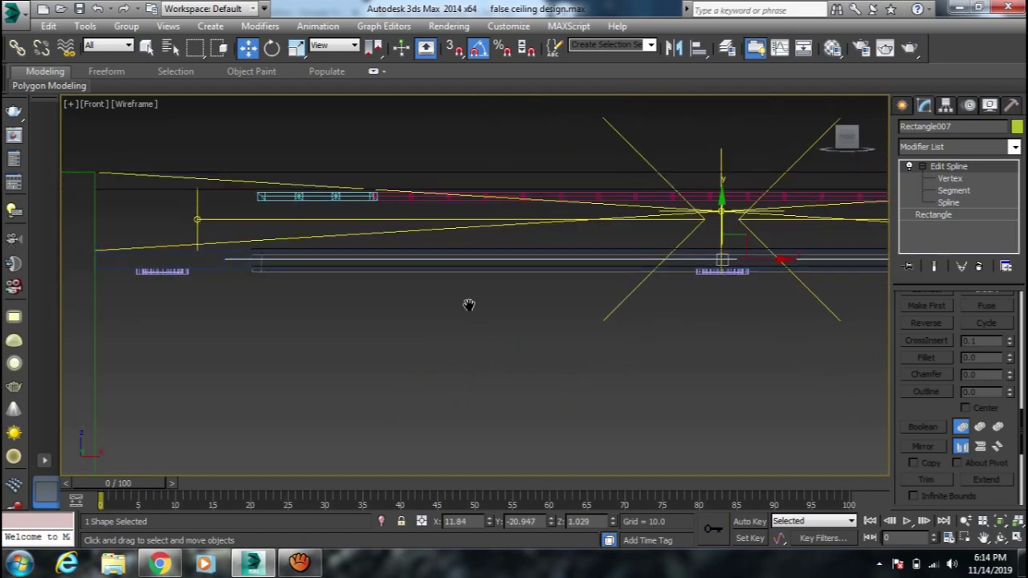
scroll(257, 265, "up", 2)
middle_click_drag(423, 315, 415, 299, "alt")
scroll(413, 296, "down", 2)
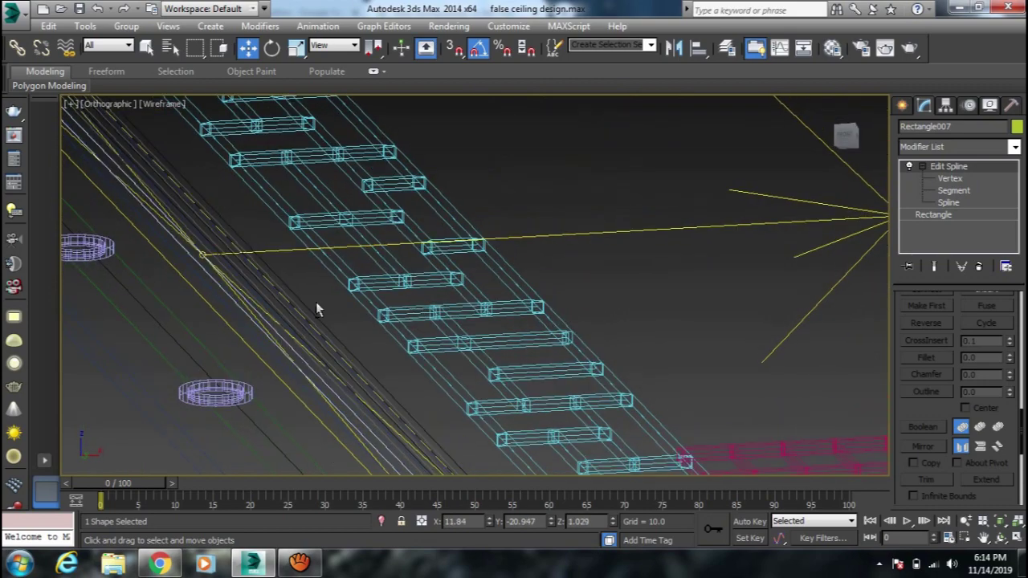
scroll(437, 378, "down", 2)
scroll(306, 301, "down", 3)
scroll(306, 301, "up", 1)
scroll(241, 241, "up", 4)
scroll(321, 301, "up", 3)
scroll(324, 300, "up", 1)
scroll(253, 282, "up", 3)
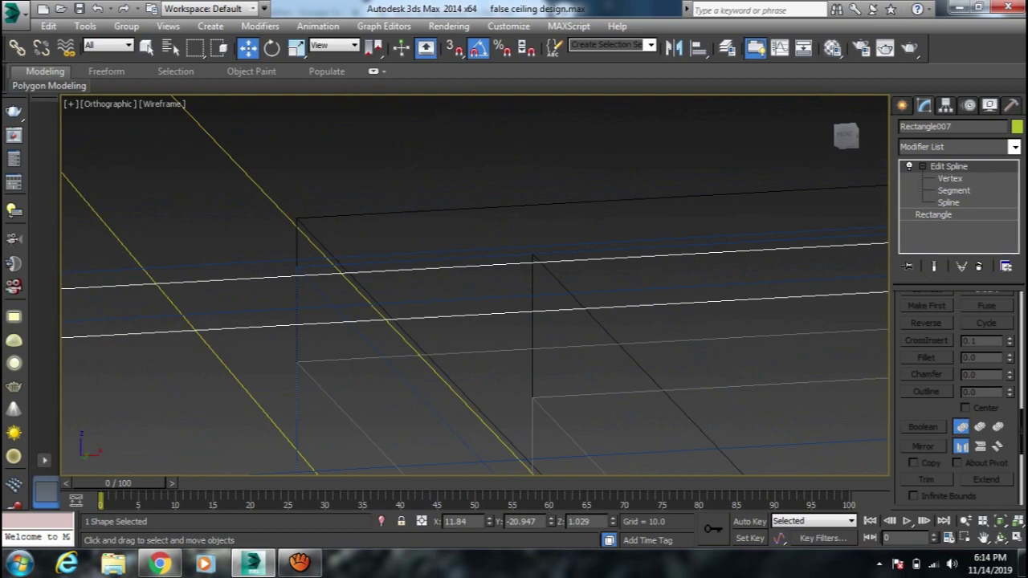
scroll(977, 395, "up", 5)
scroll(976, 395, "up", 3)
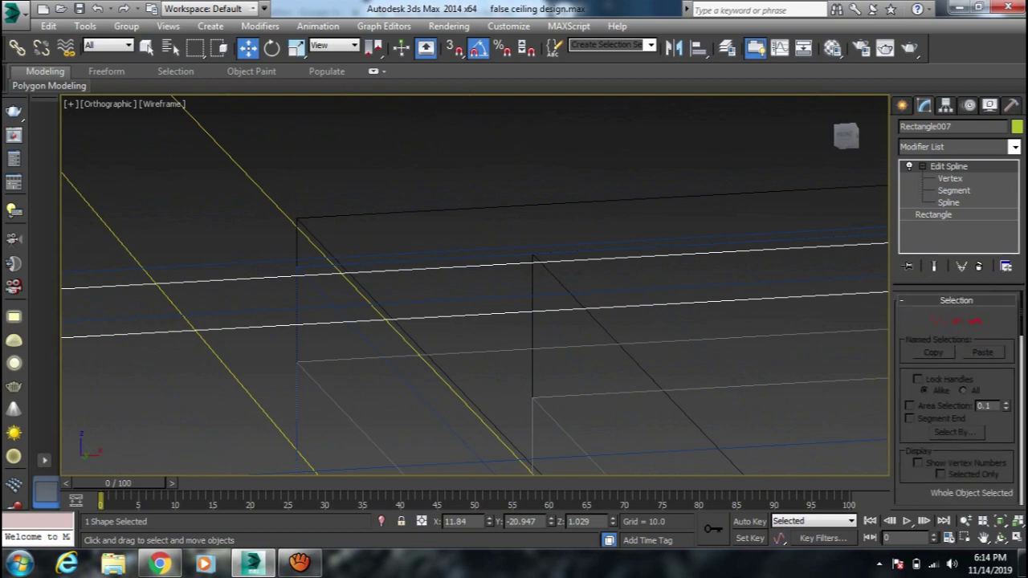
Step: Collapse the Selection and Geometry rollouts and bring up Rectangle007's Modifier List
left_click(910, 302)
left_click(913, 326)
scroll(663, 296, "down", 2)
scroll(663, 295, "down", 2)
scroll(643, 303, "down", 2)
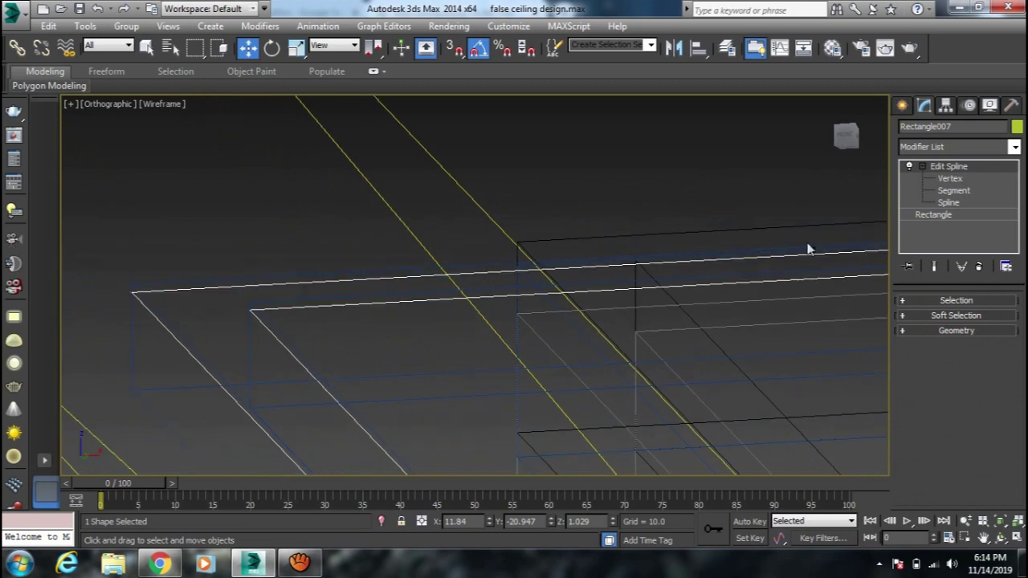
left_click(958, 149)
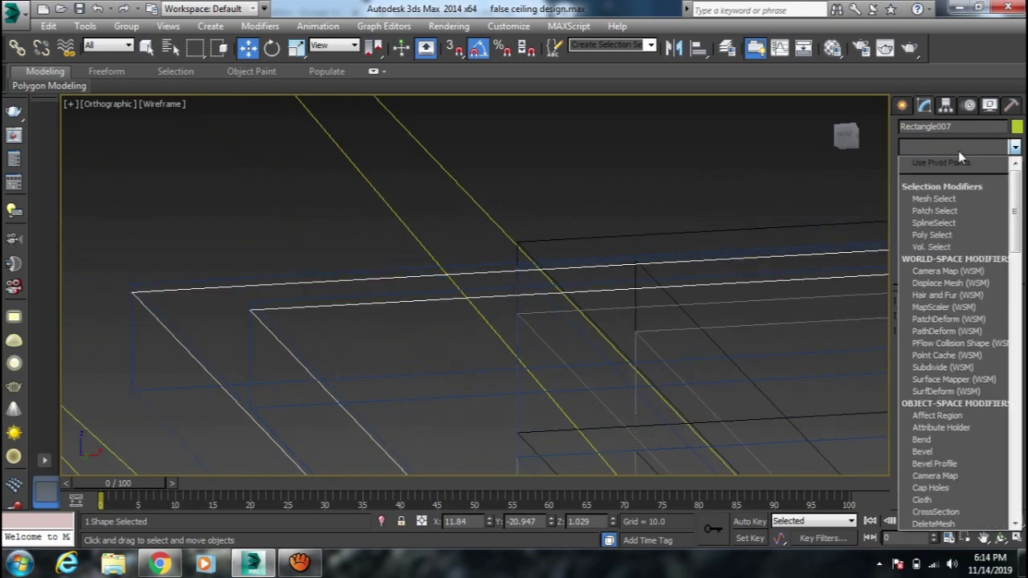
Step: Apply Extrude to the Rectangle007 outline with an Amount of 0.01
scroll(960, 161, "down", 10)
left_click(961, 163)
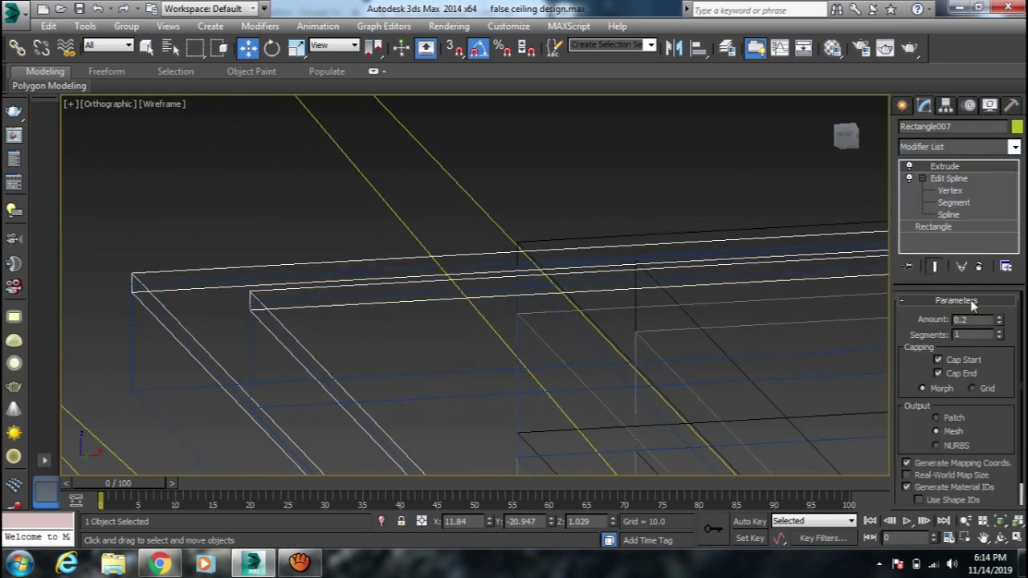
left_click_drag(973, 320, 950, 320)
type("0.01")
key("Return")
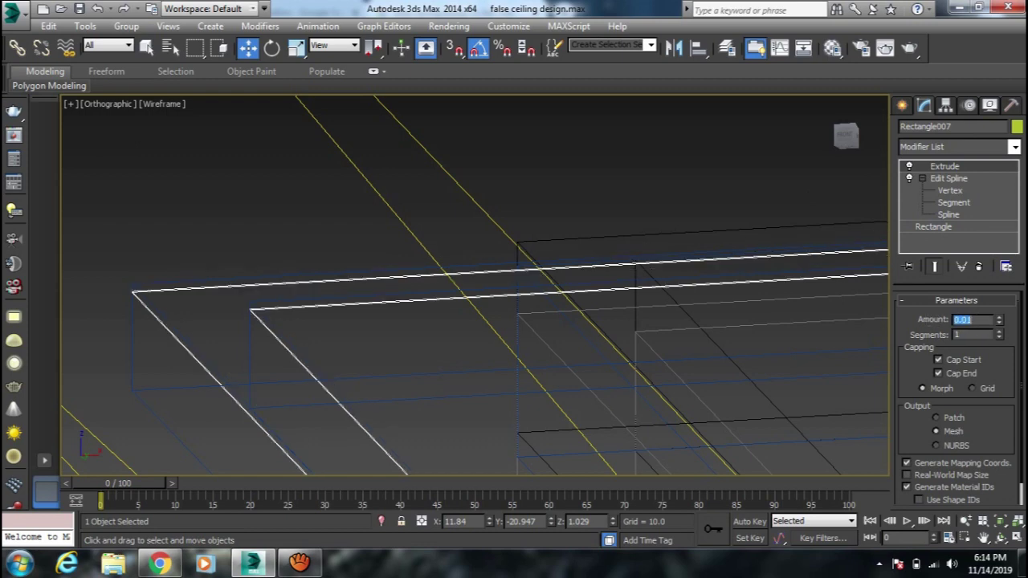
middle_click_drag(346, 294, 377, 241)
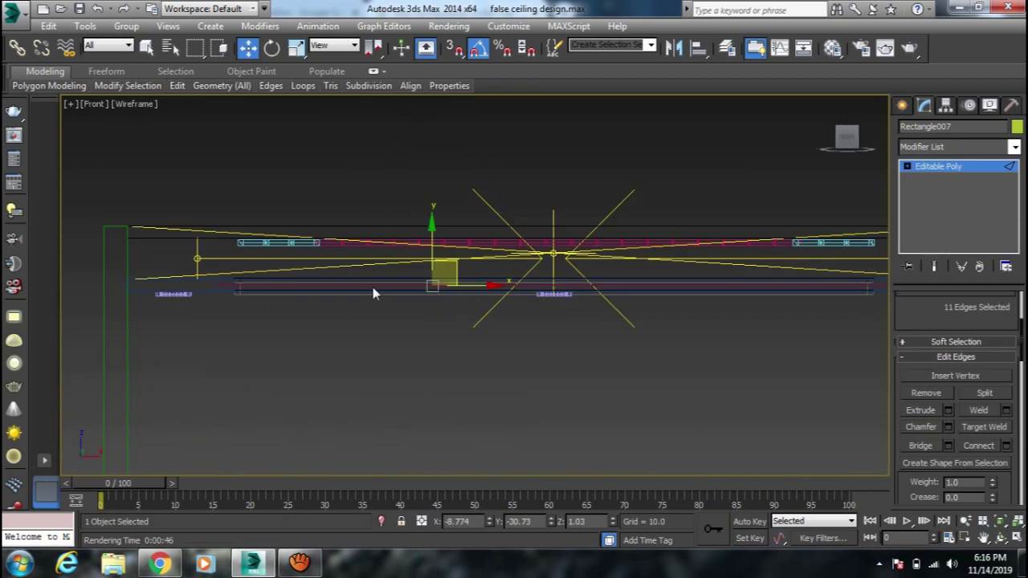
Step: Undo the stray Editable Poly edge edits back to the 0.01 extruded strip
left_click(944, 148)
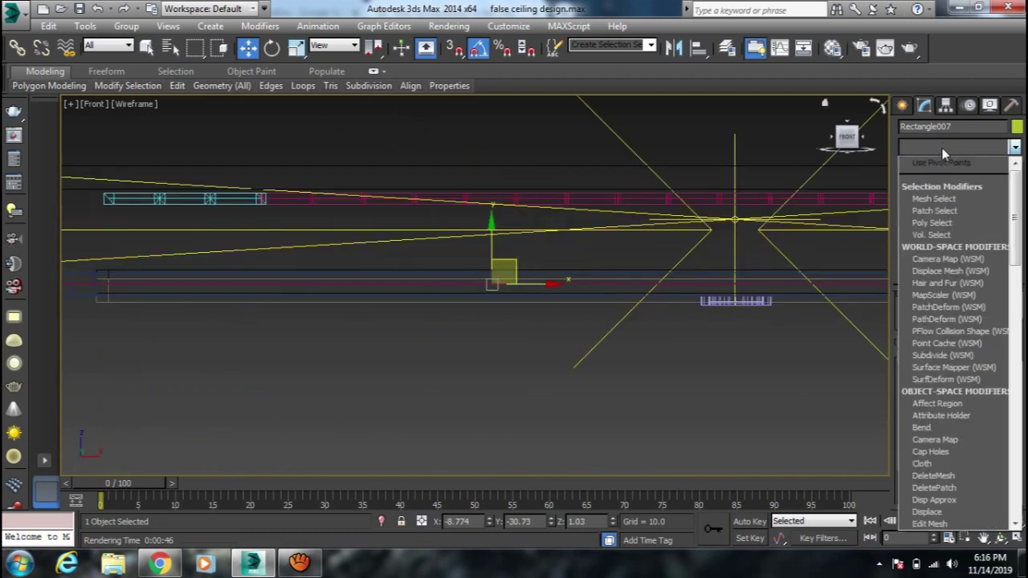
left_click(942, 147)
scroll(795, 255, "down", 2)
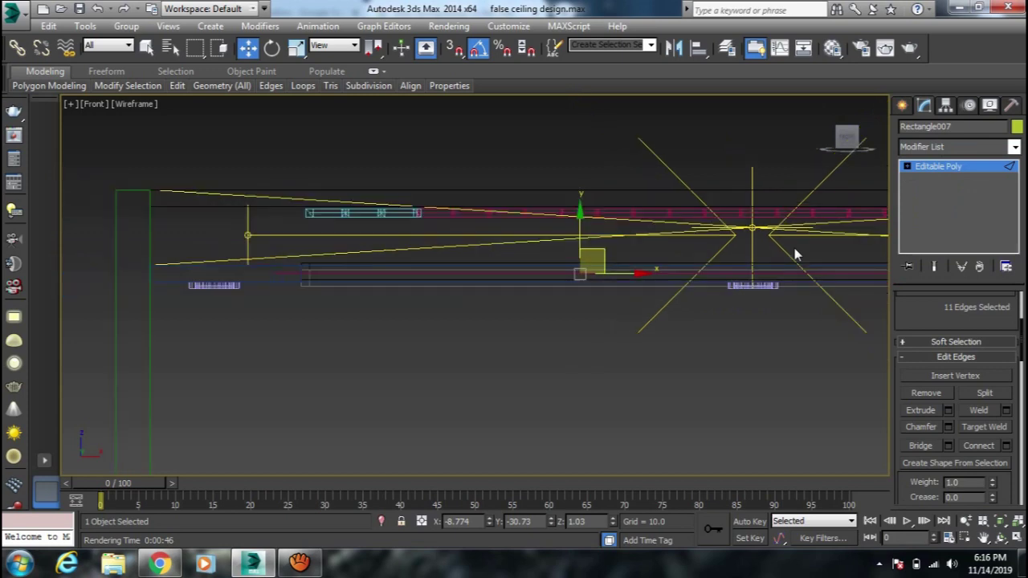
key("ctrl+z")
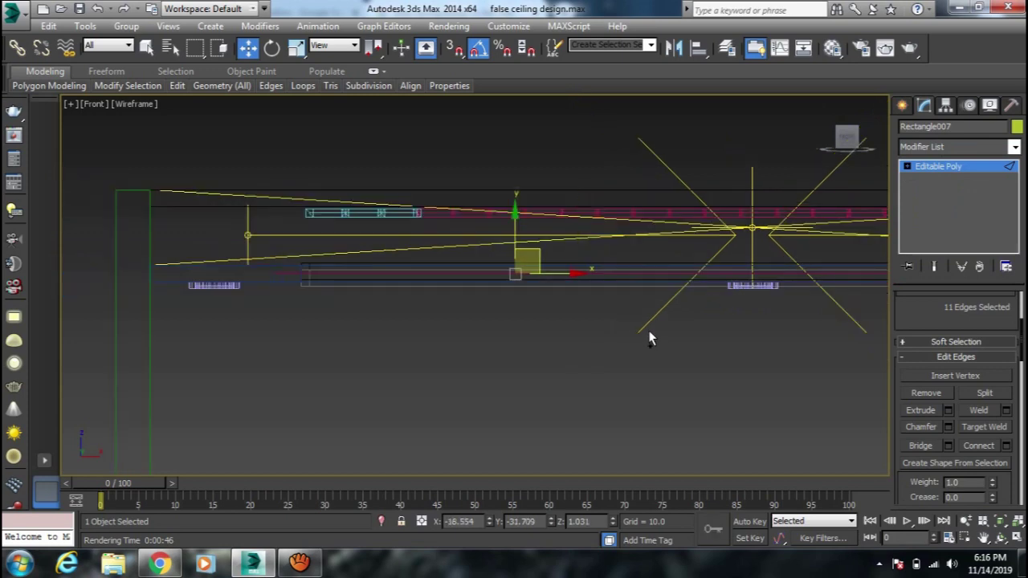
key("ctrl+z")
key("ctrl+y")
key("ctrl+z")
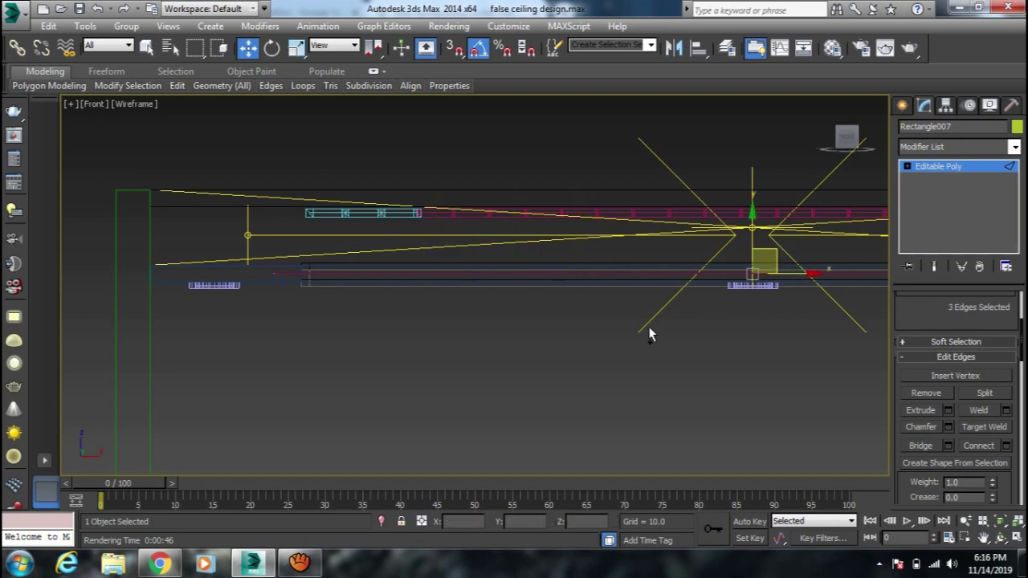
key("ctrl+z")
key("ctrl+z")
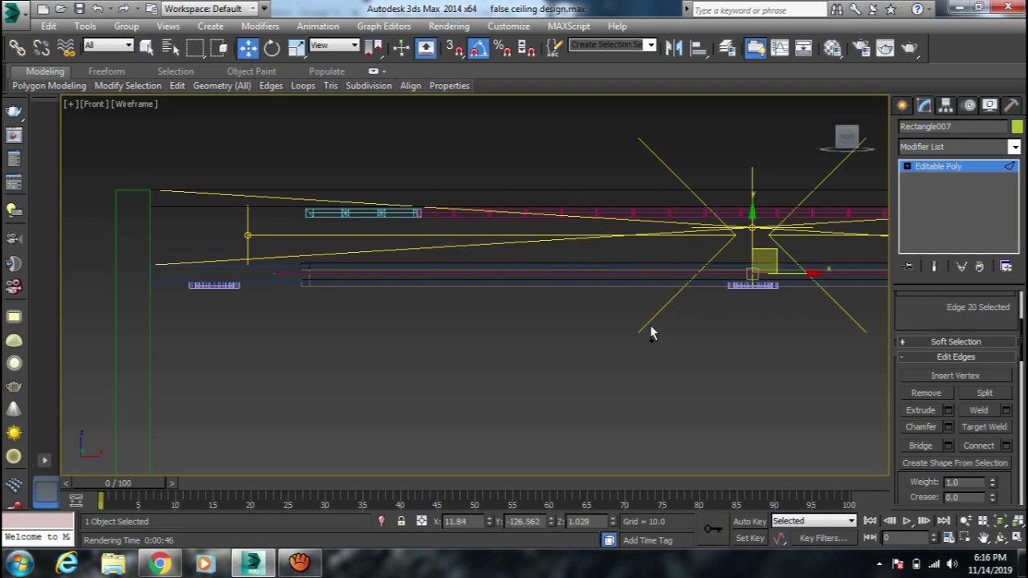
key("ctrl+z")
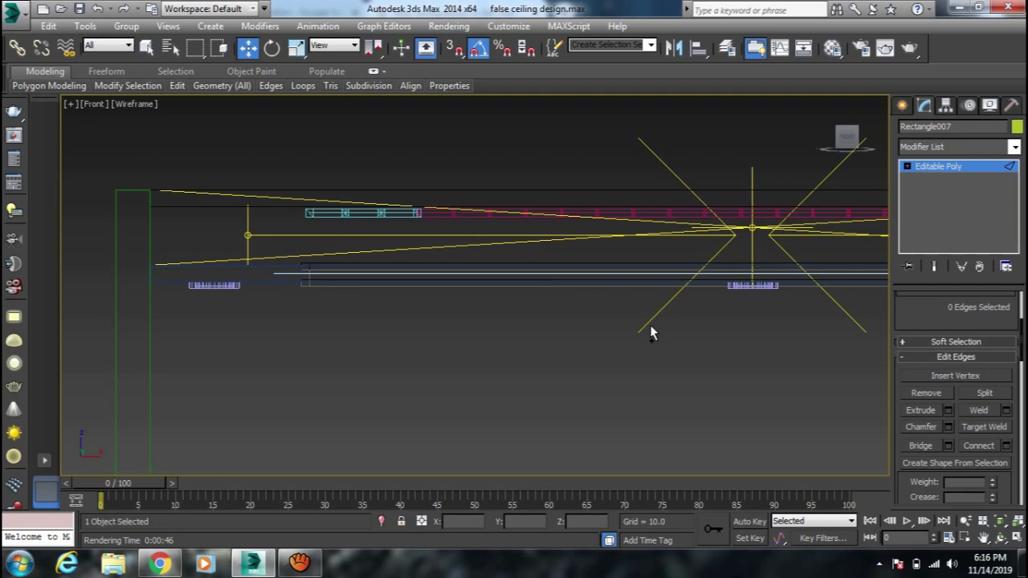
key("ctrl+z")
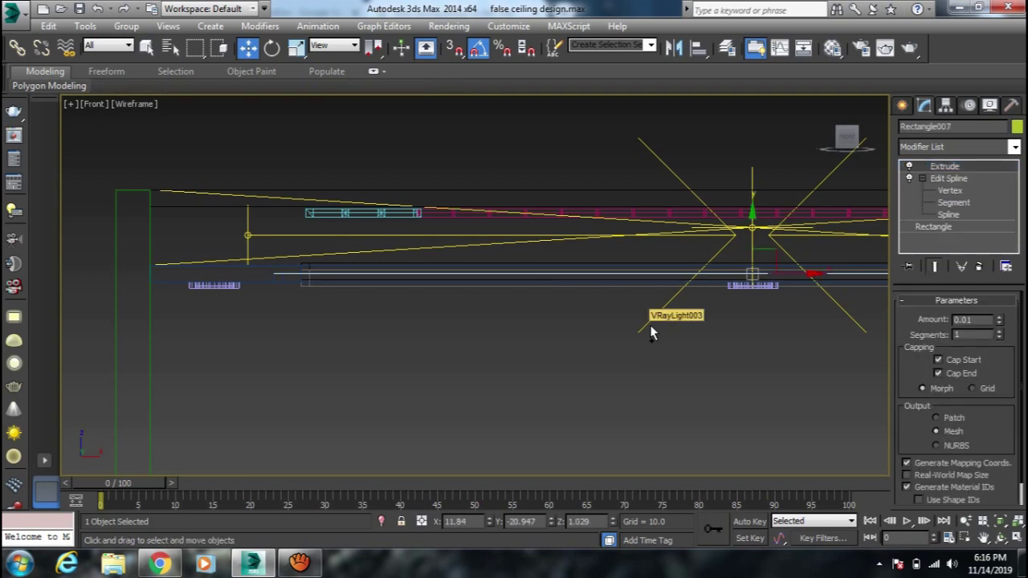
Step: Nudge the thin strip down in the Front view, then select black Material #30 in the Material Editor
middle_click_drag(653, 328, 643, 320, "alt")
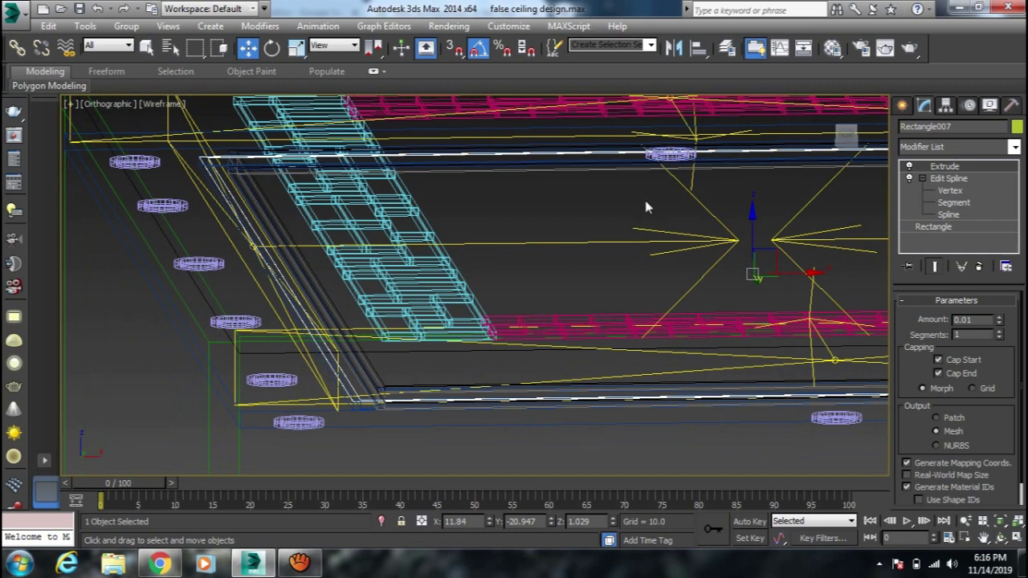
key("f")
scroll(482, 281, "up", 1)
scroll(487, 273, "up", 5)
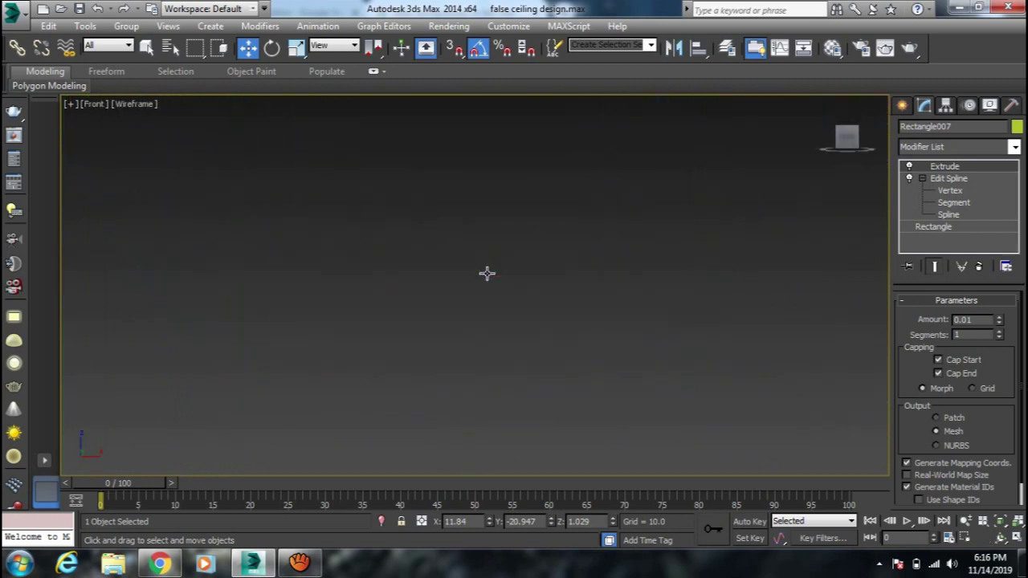
scroll(491, 290, "down", 3)
scroll(520, 276, "up", 2)
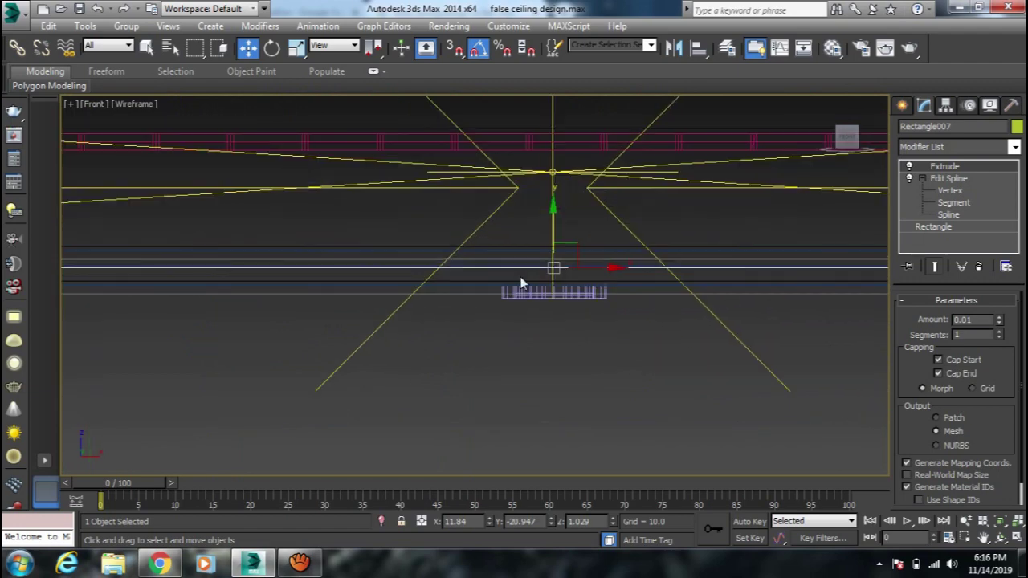
scroll(521, 278, "up", 3)
left_click_drag(589, 226, 589, 245)
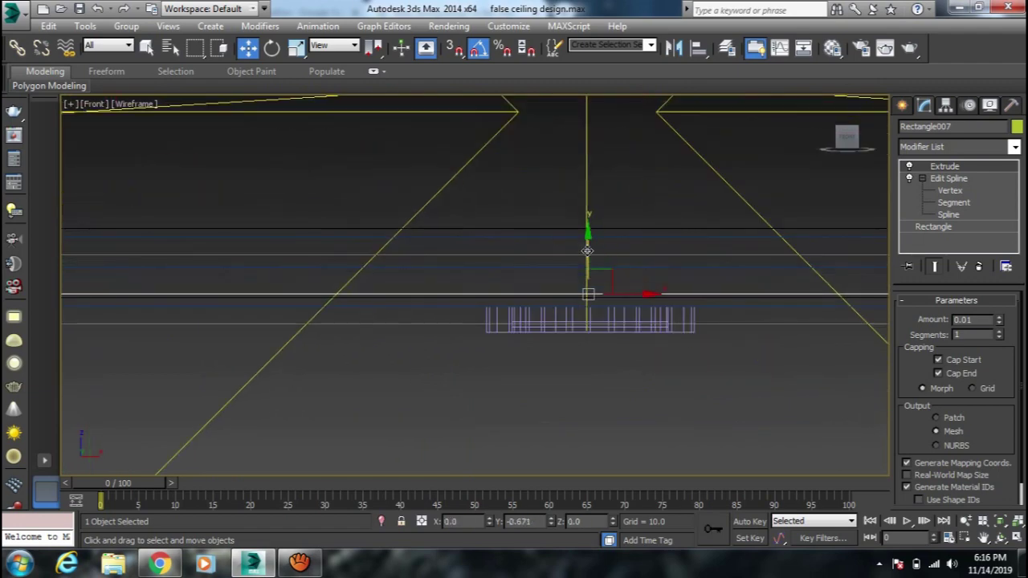
left_click(832, 47)
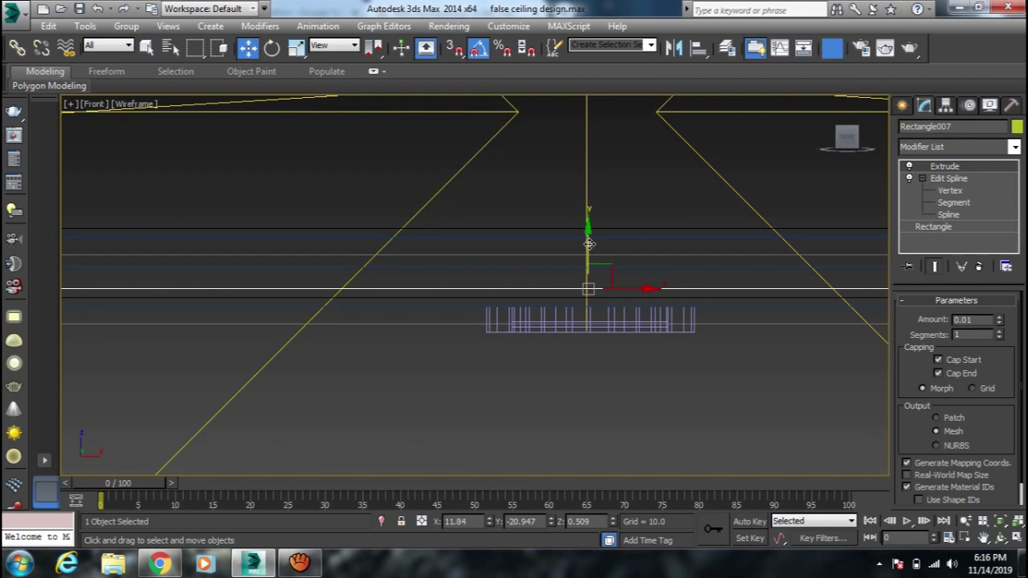
left_click(951, 230)
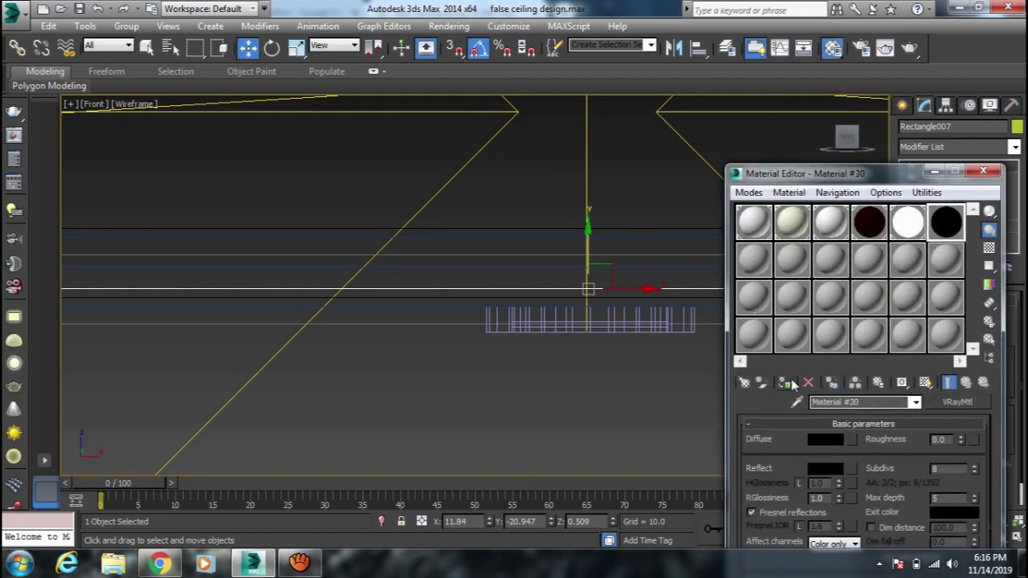
Step: Render the VRayCam001 view with Shift+Q and compare it against the reference ceiling photo
left_click(994, 171)
key("c")
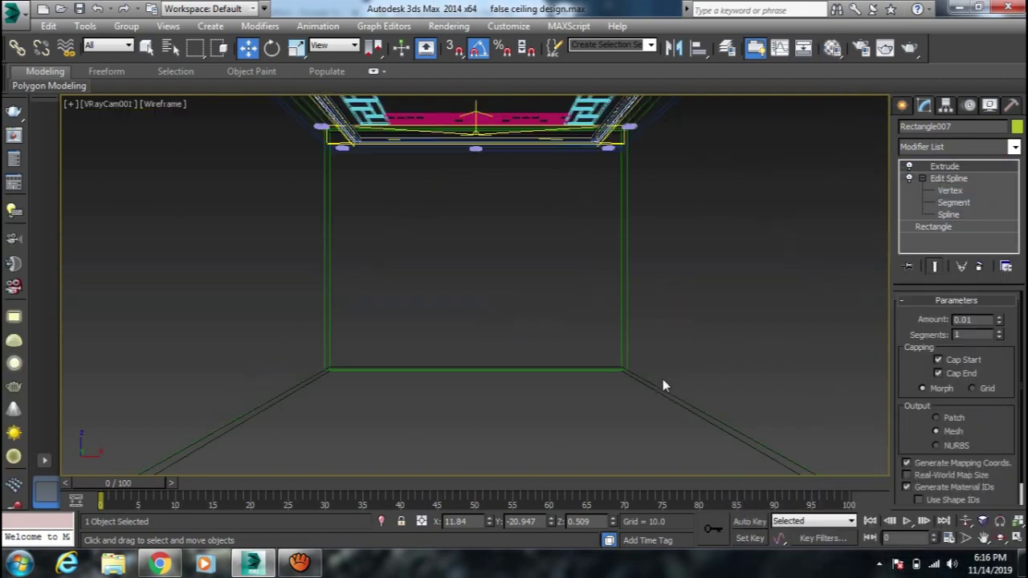
key("shift+q")
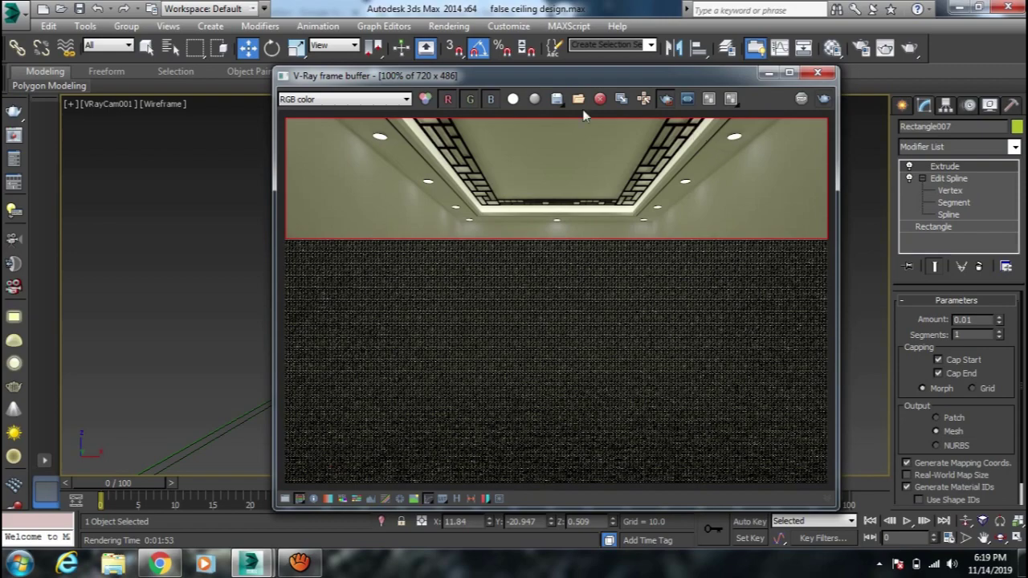
left_click(158, 564)
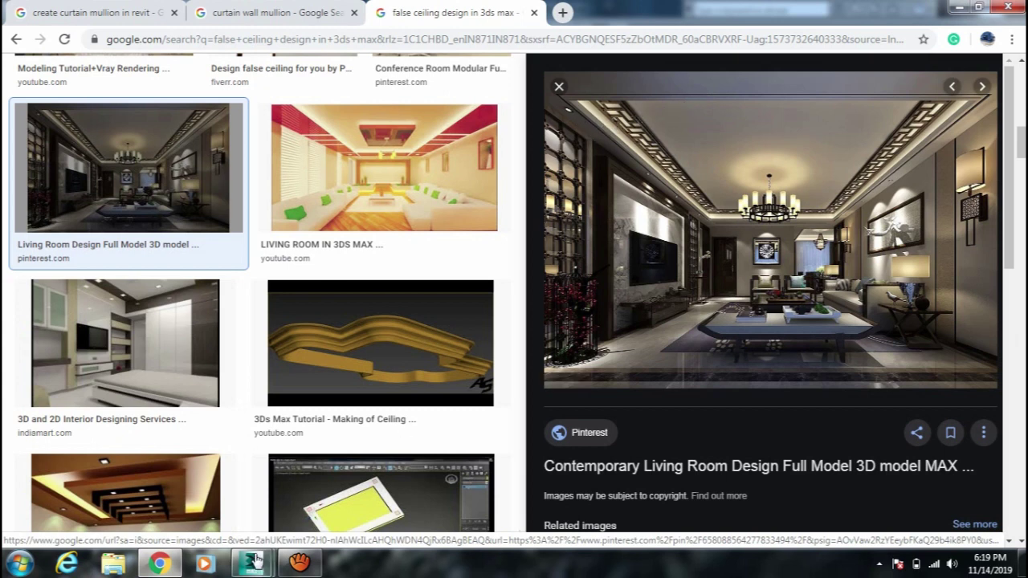
mouse_move(252, 563)
left_click(319, 518)
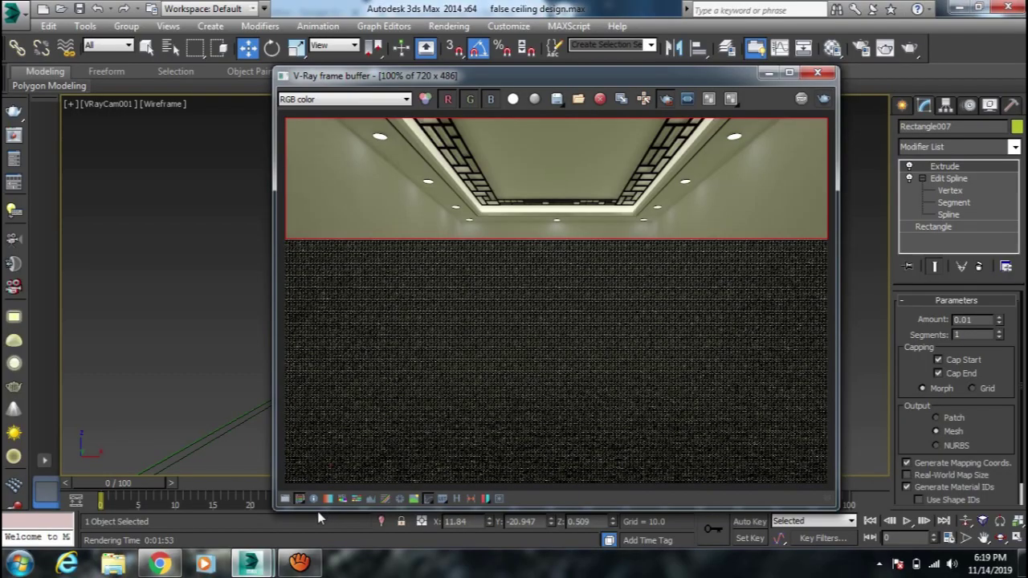